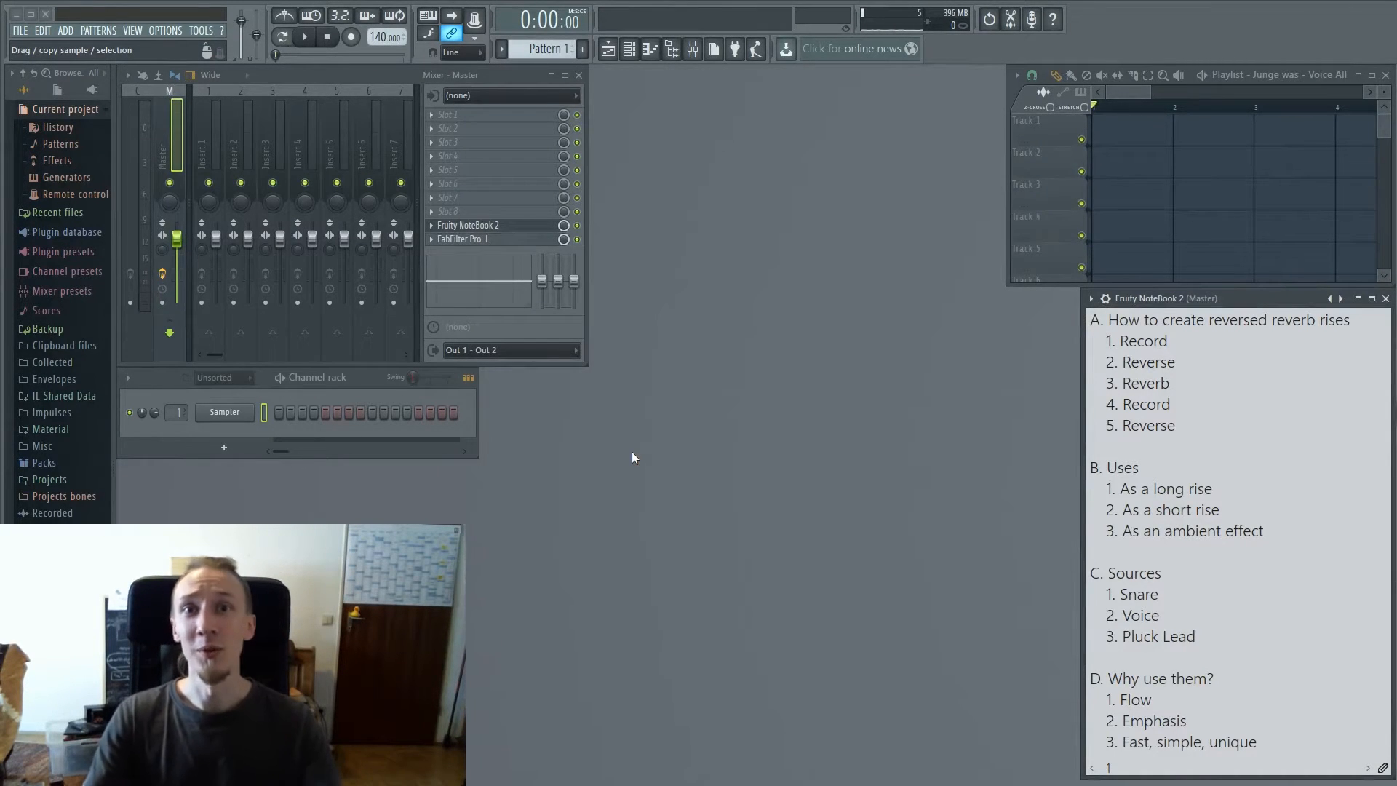
drag(1315, 325, 1158, 323)
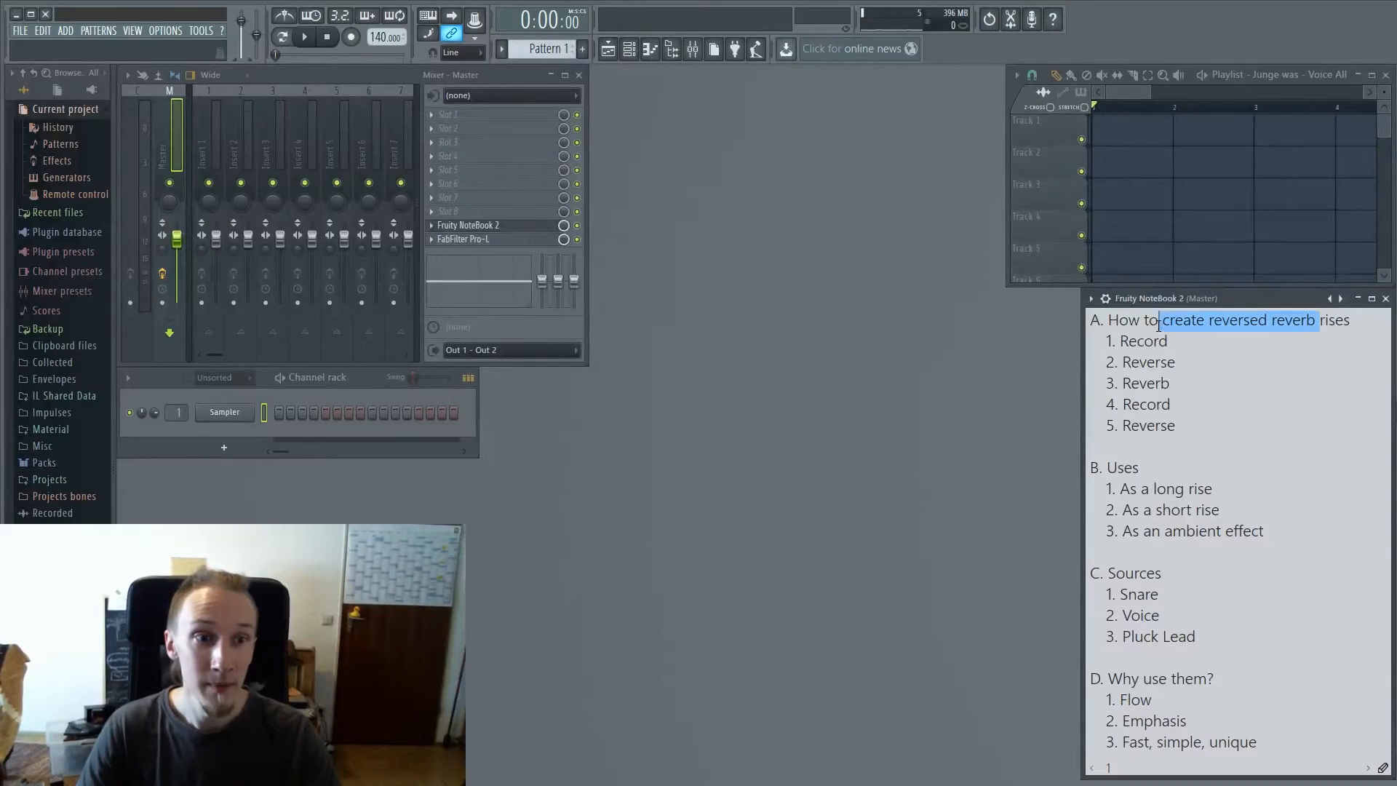
drag(1147, 460, 1107, 467)
drag(1164, 572, 1107, 573)
drag(1208, 679, 1109, 681)
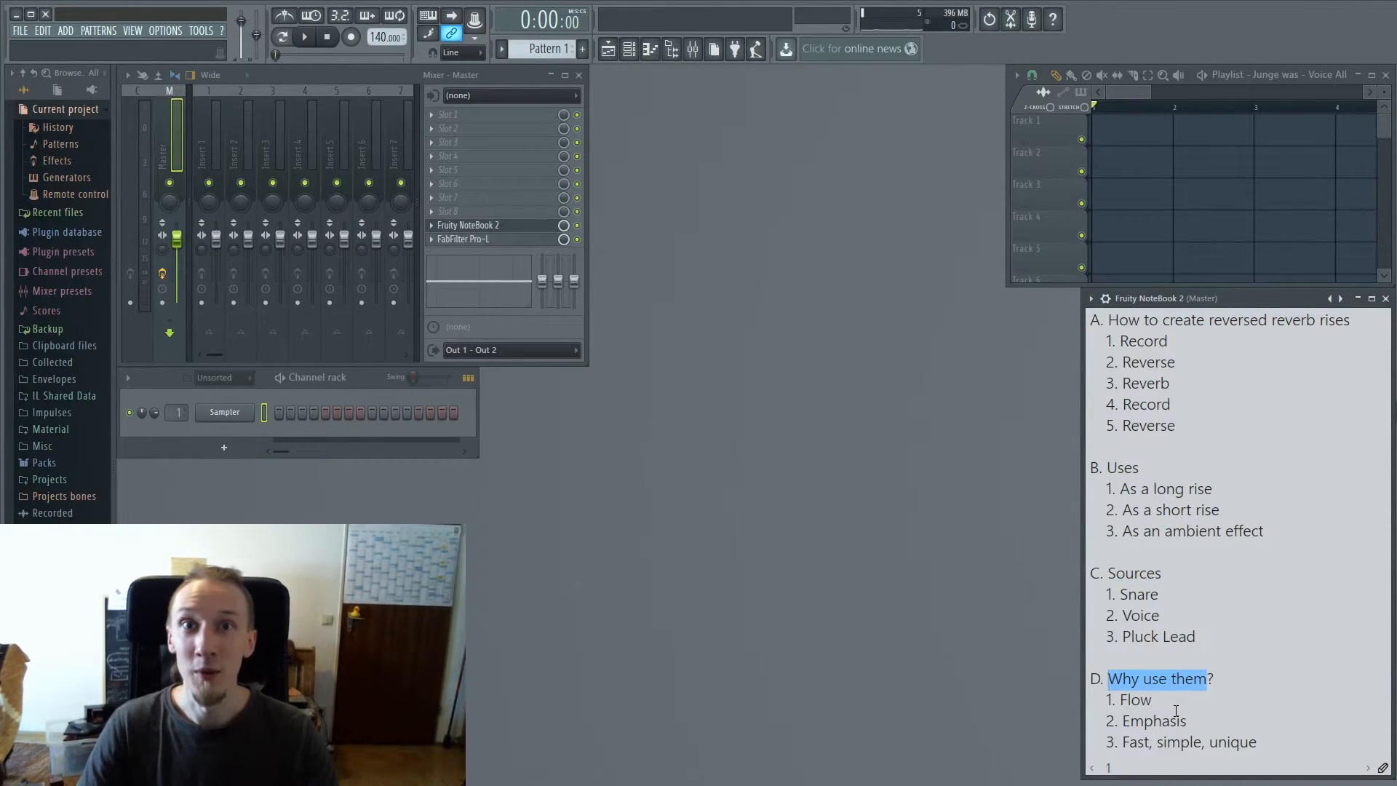
drag(1360, 321, 1076, 322)
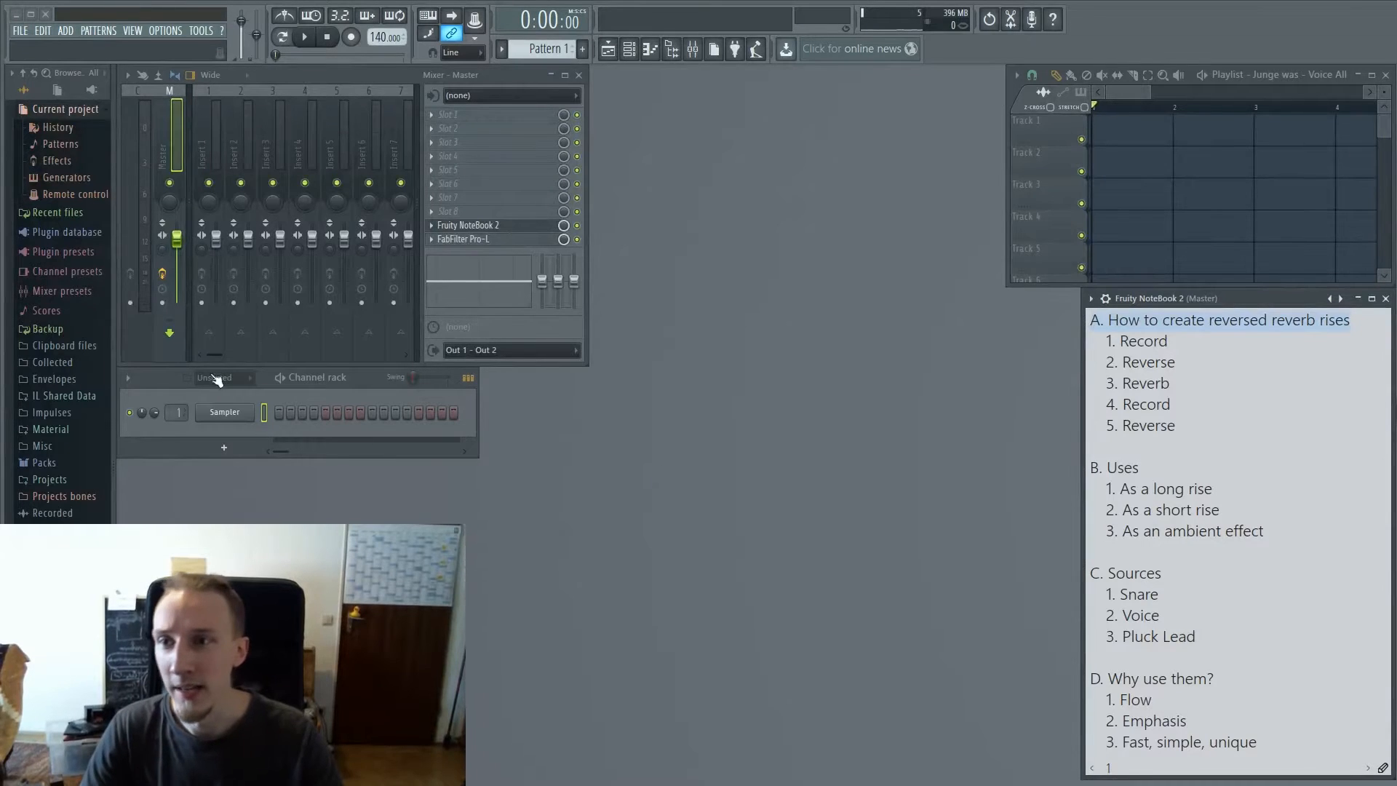
Step: Preview snares in the Drums pack's Snares folder and add Ambass Snare to the Channel rack as a new channel
click(67, 464)
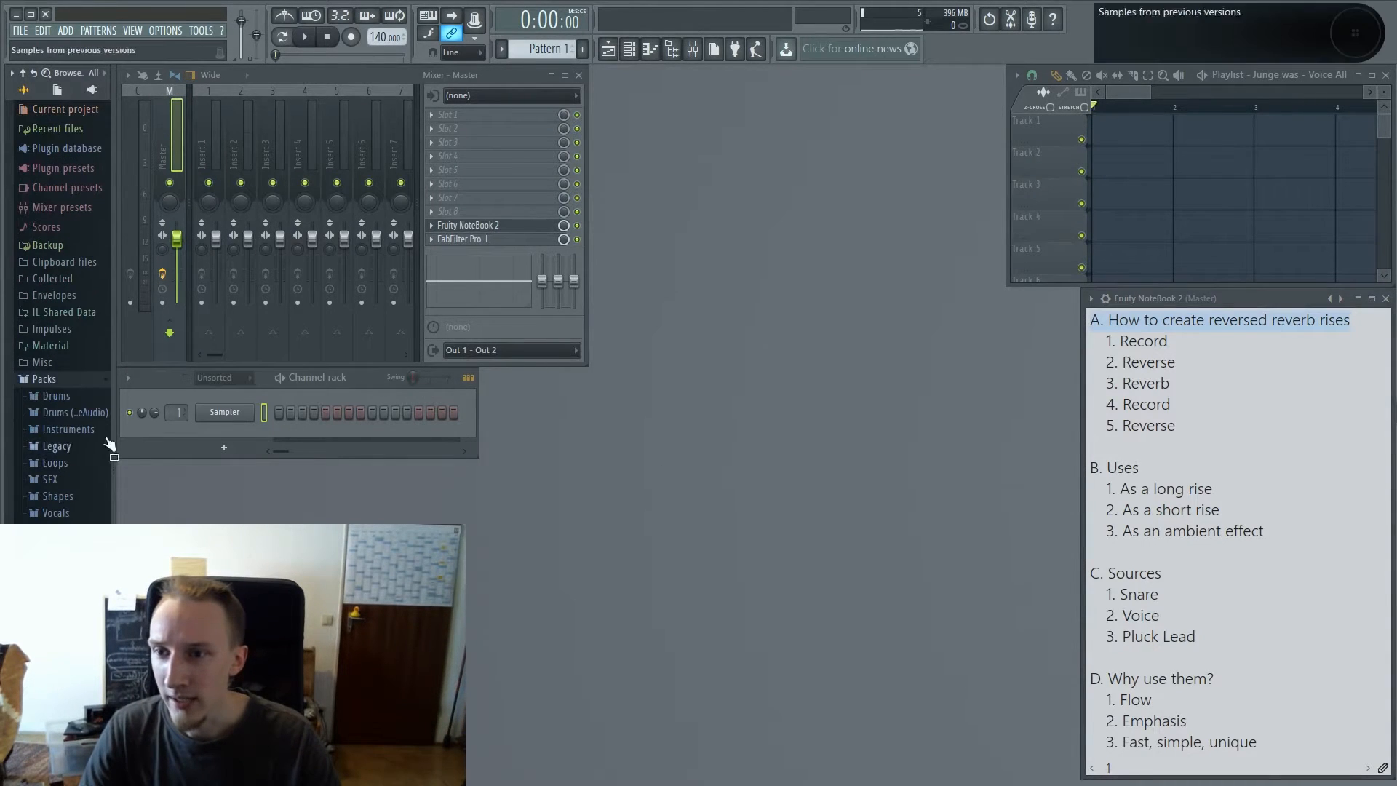
click(84, 400)
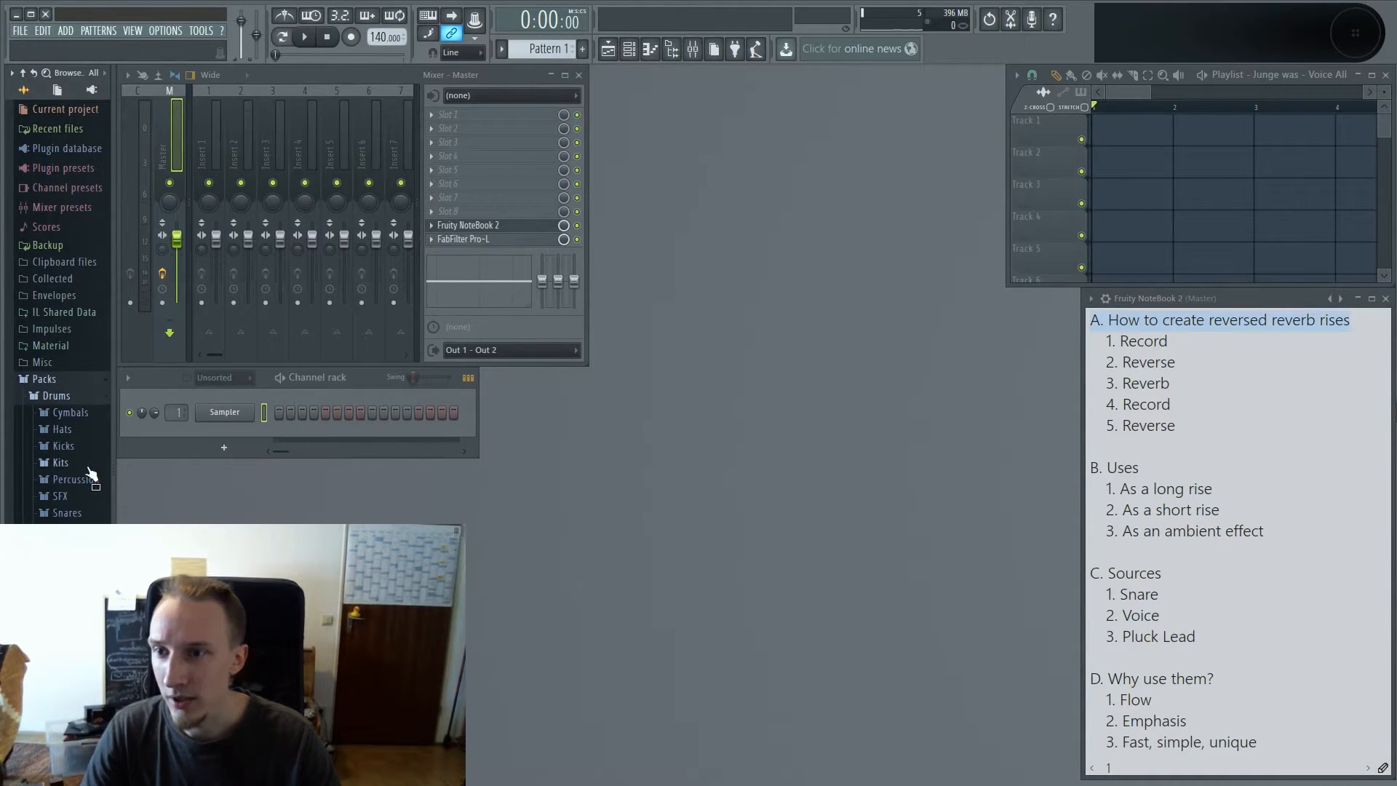
click(86, 509)
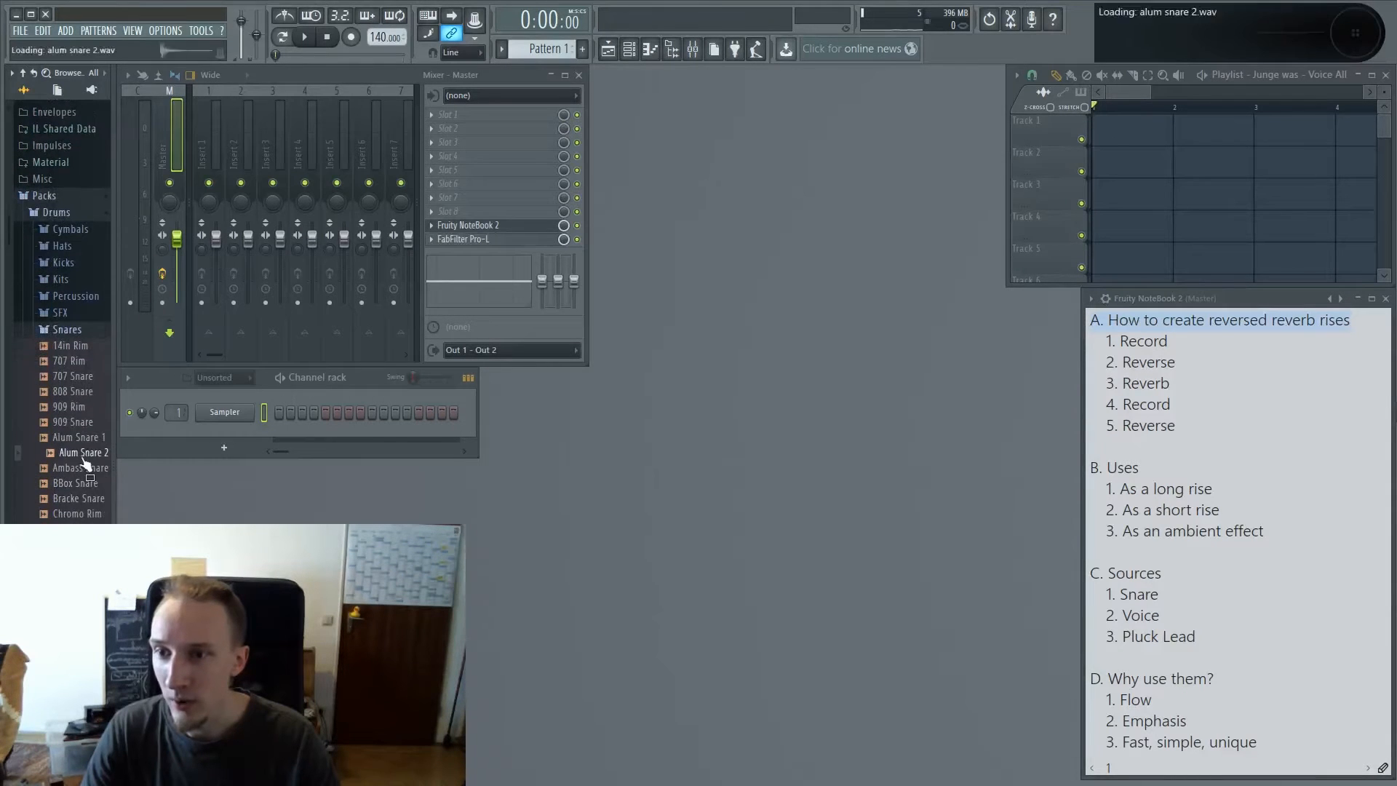
click(83, 194)
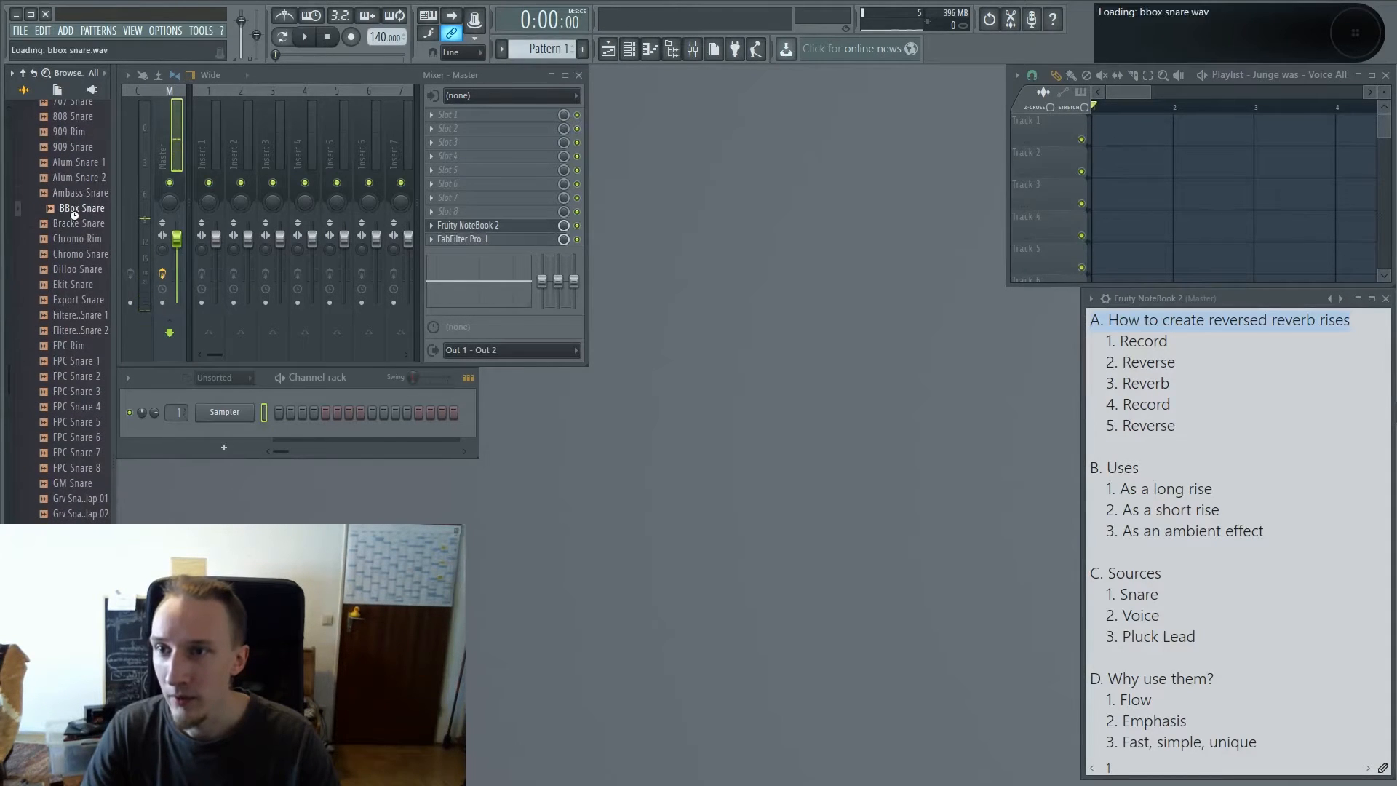
drag(85, 200, 191, 445)
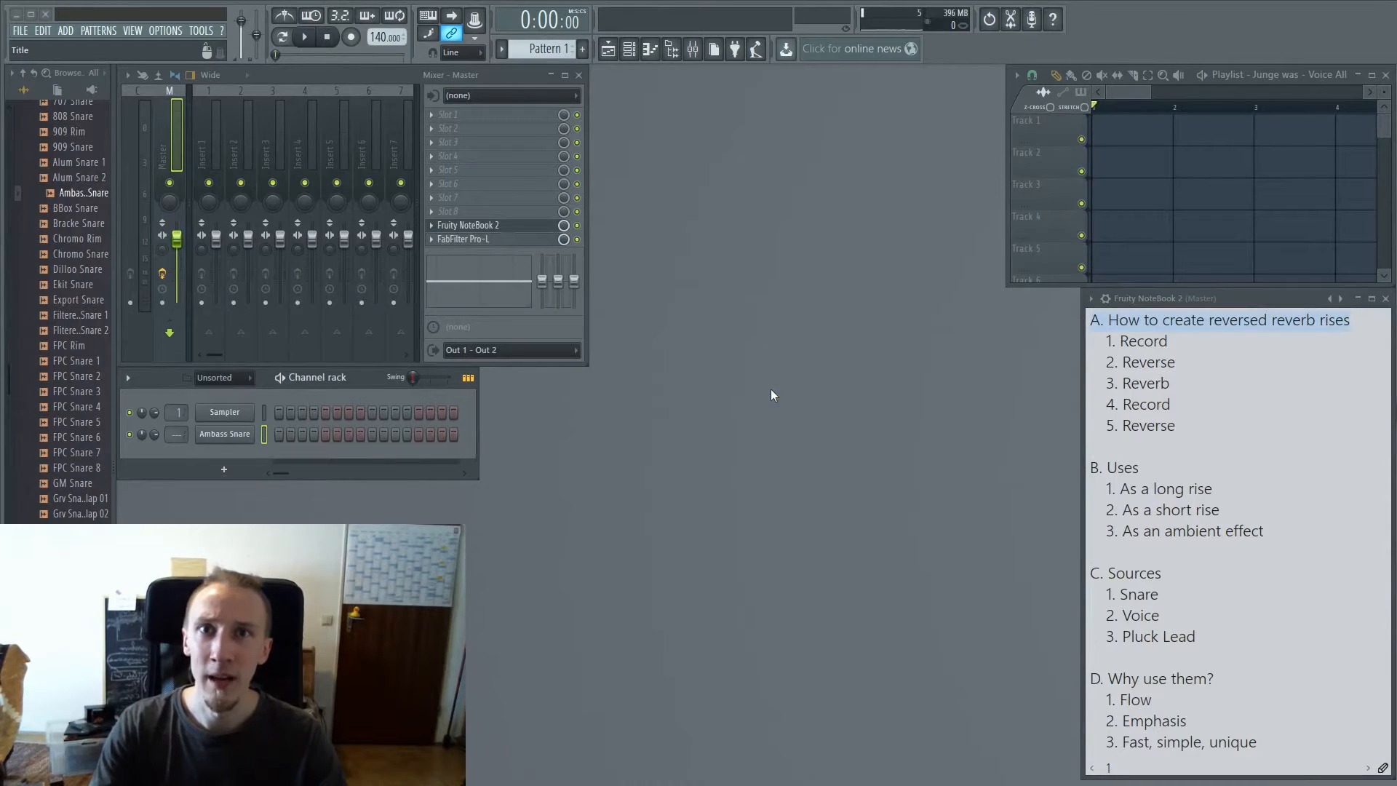
Step: Open the Ambass Snare channel's sample settings and reverse the sample
click(227, 434)
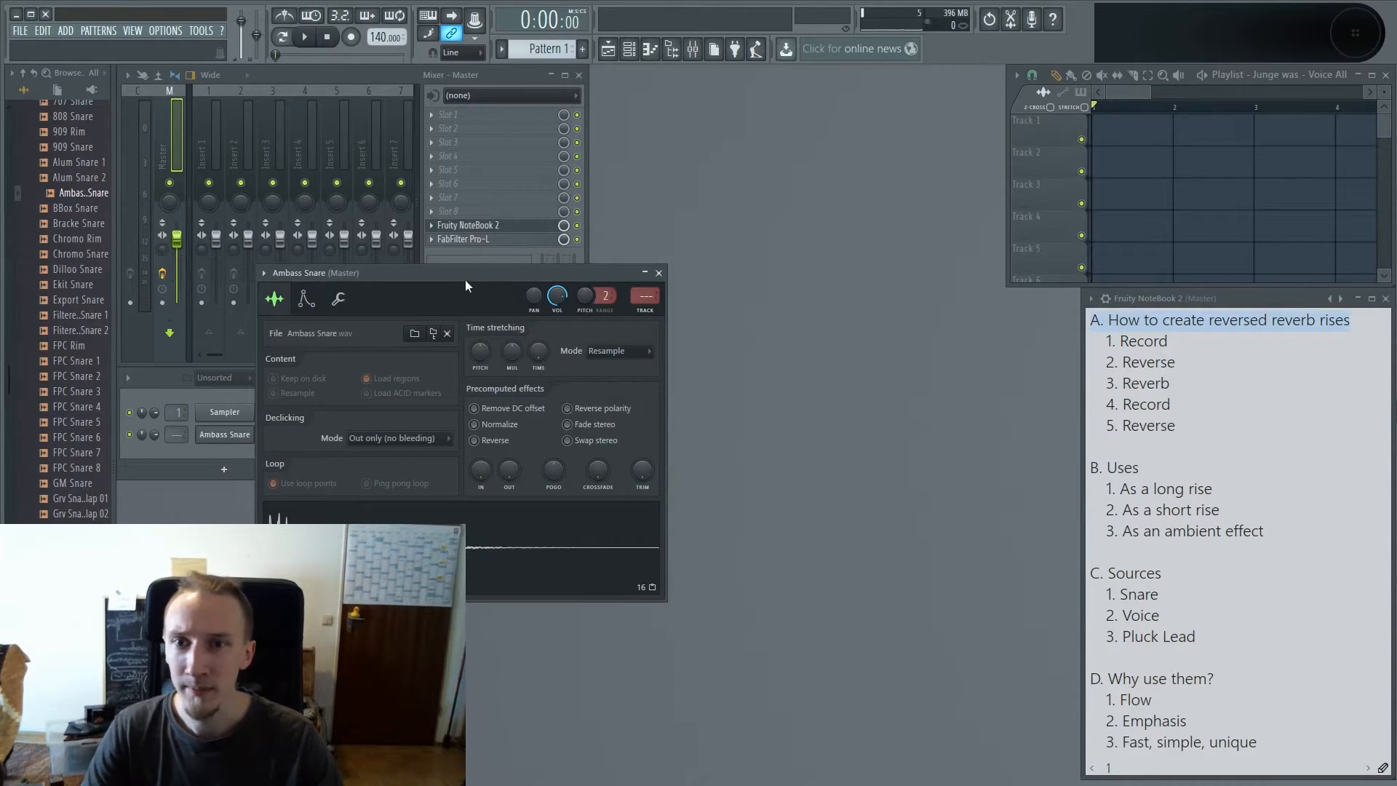
drag(465, 279, 803, 253)
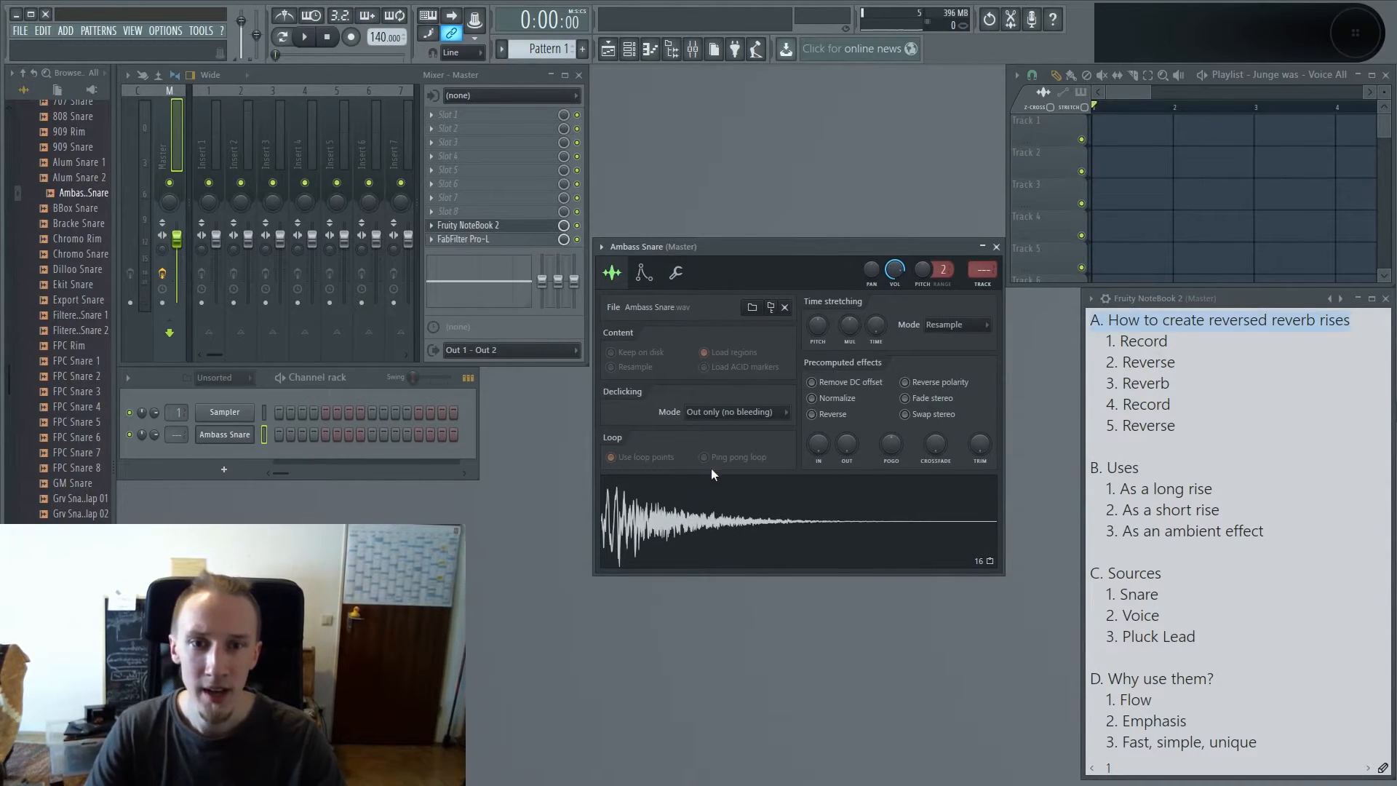
click(815, 415)
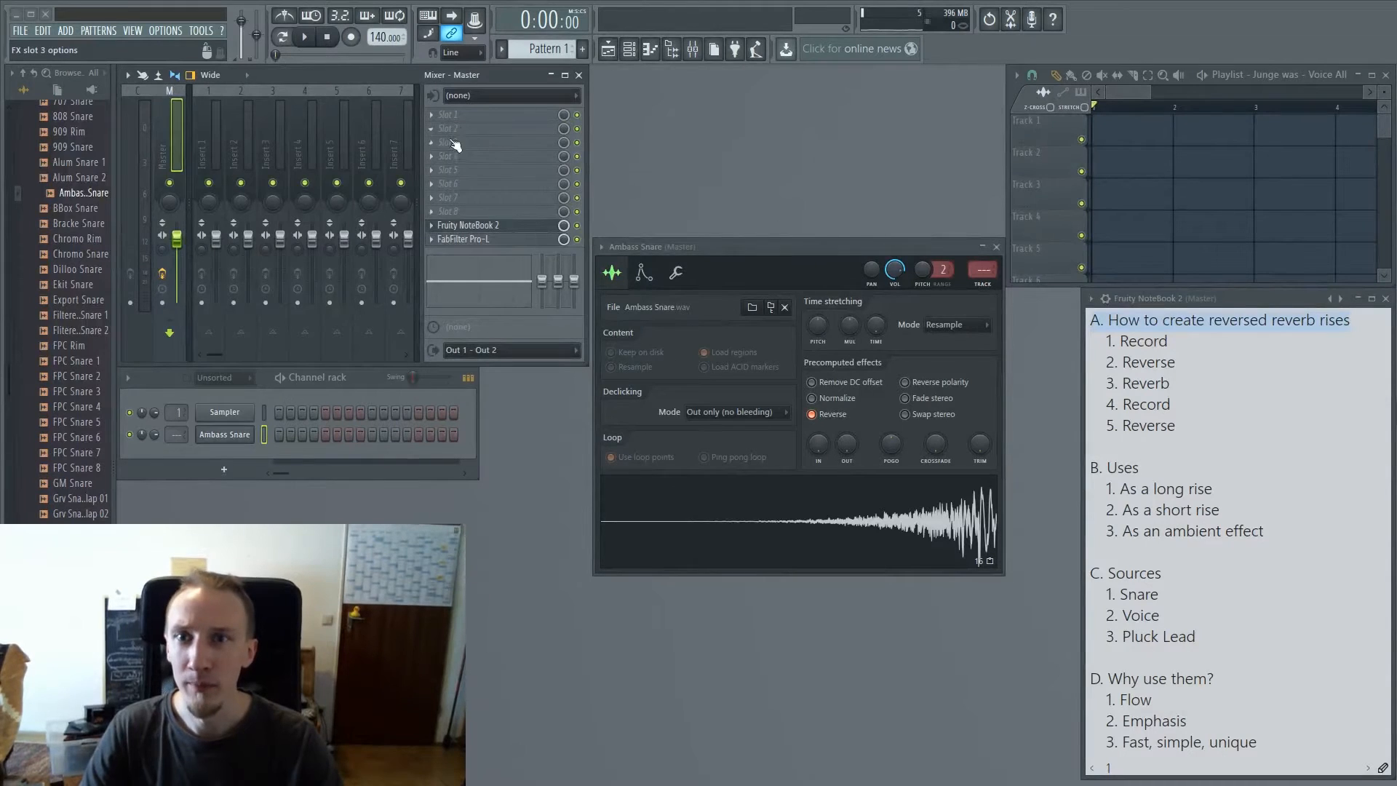
Step: Load Fruity Reeverb 2 into slot 2 of the Master track and place its window above the snare's settings
click(456, 144)
click(637, 195)
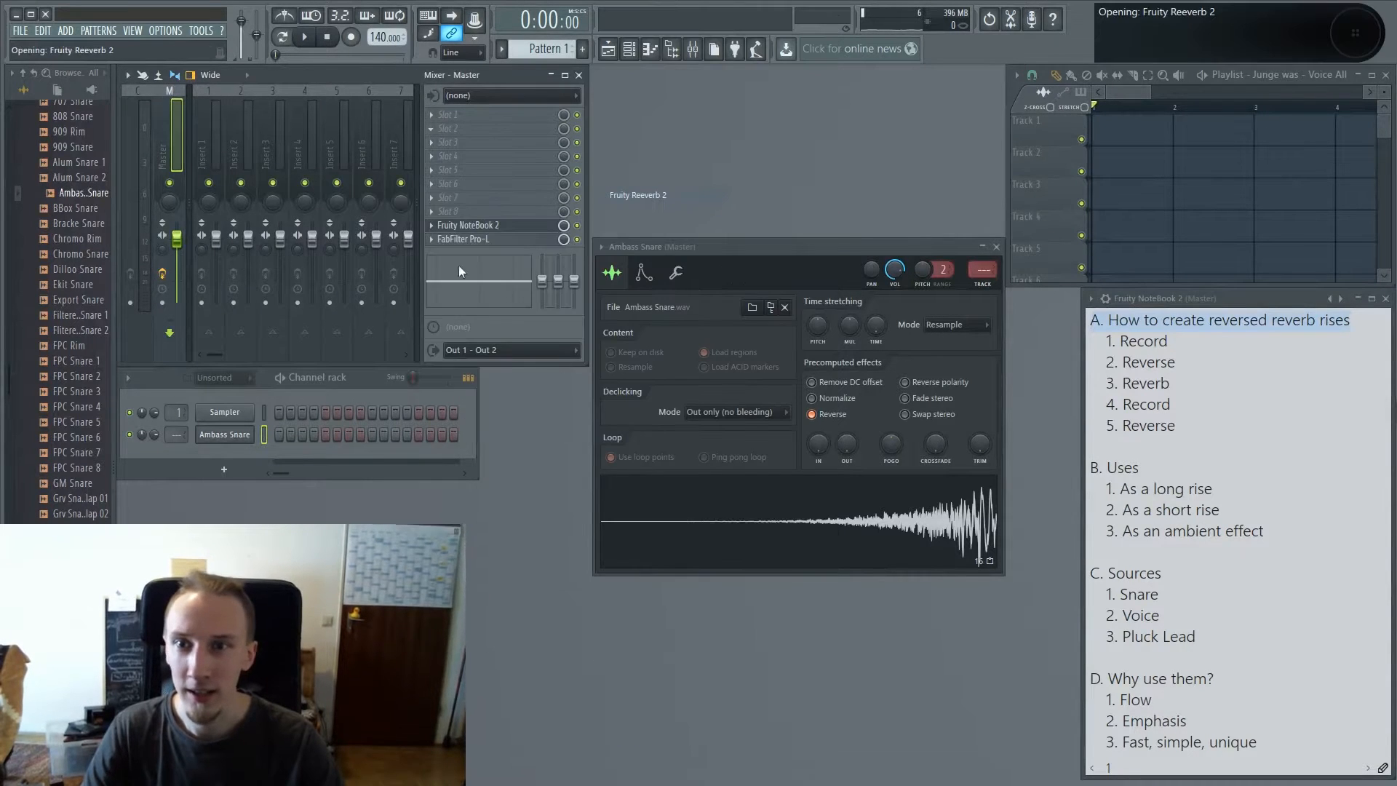
drag(387, 197, 818, 89)
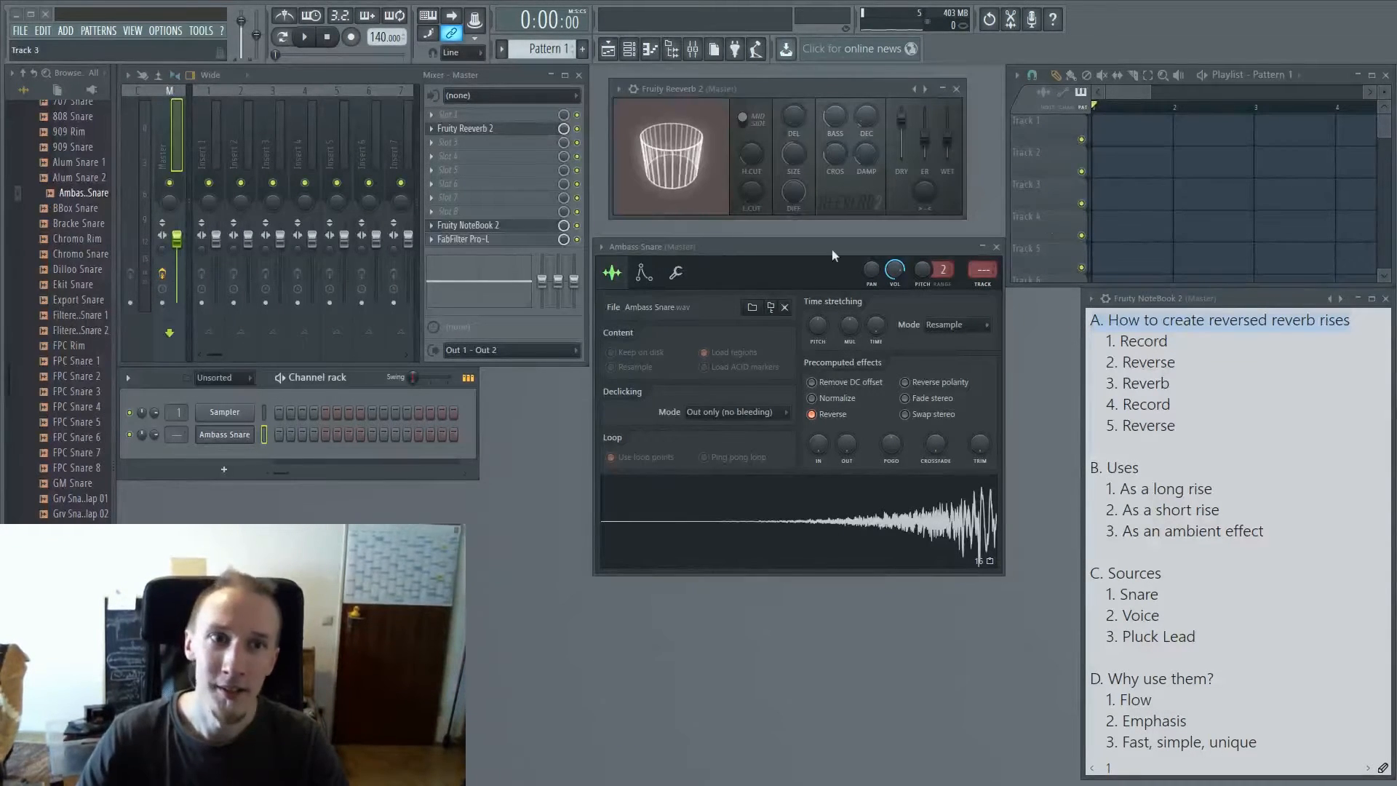
Step: Program Ambass Snare hits on steps 1 and 9, then place Pattern 1 at bar 1 of Track 1 and audition it
click(279, 435)
click(371, 435)
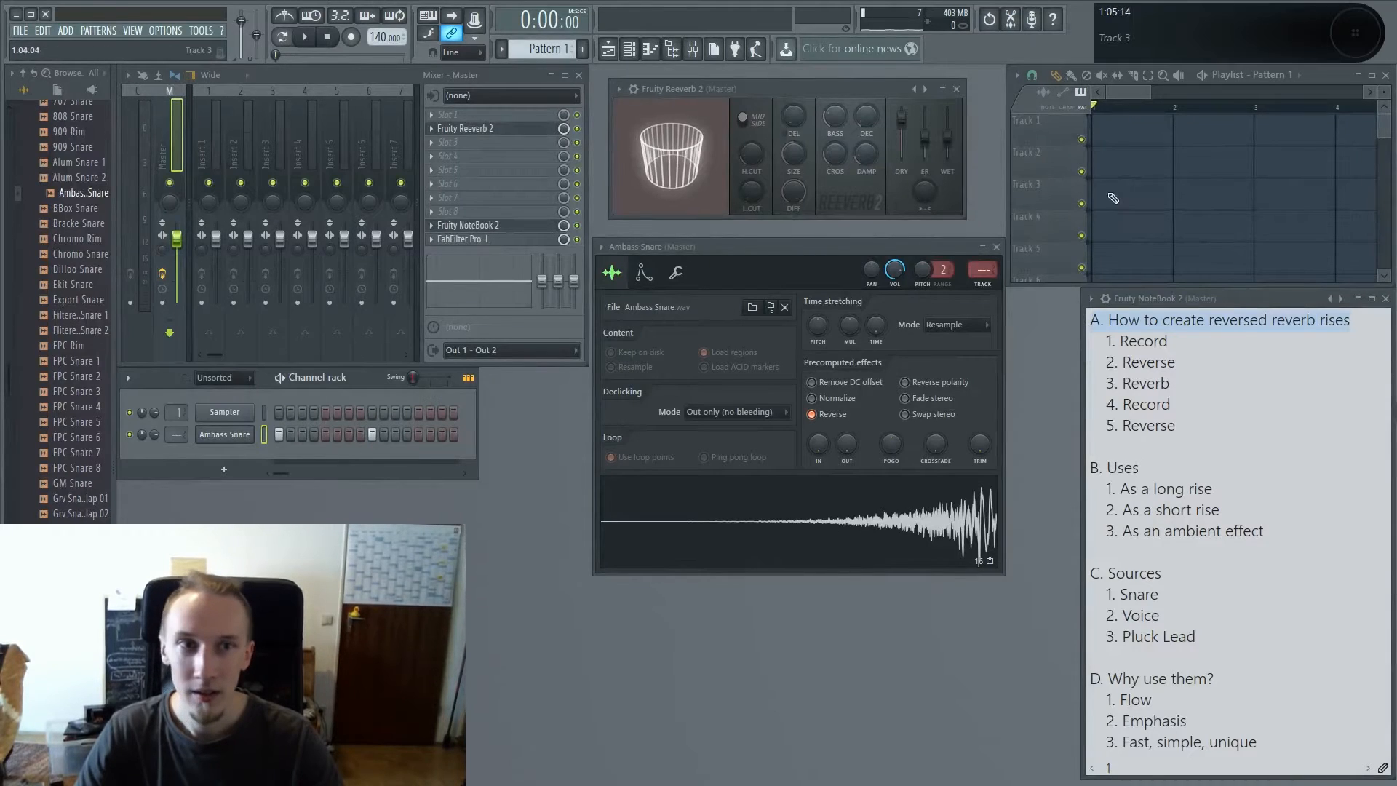
click(1121, 119)
key(space)
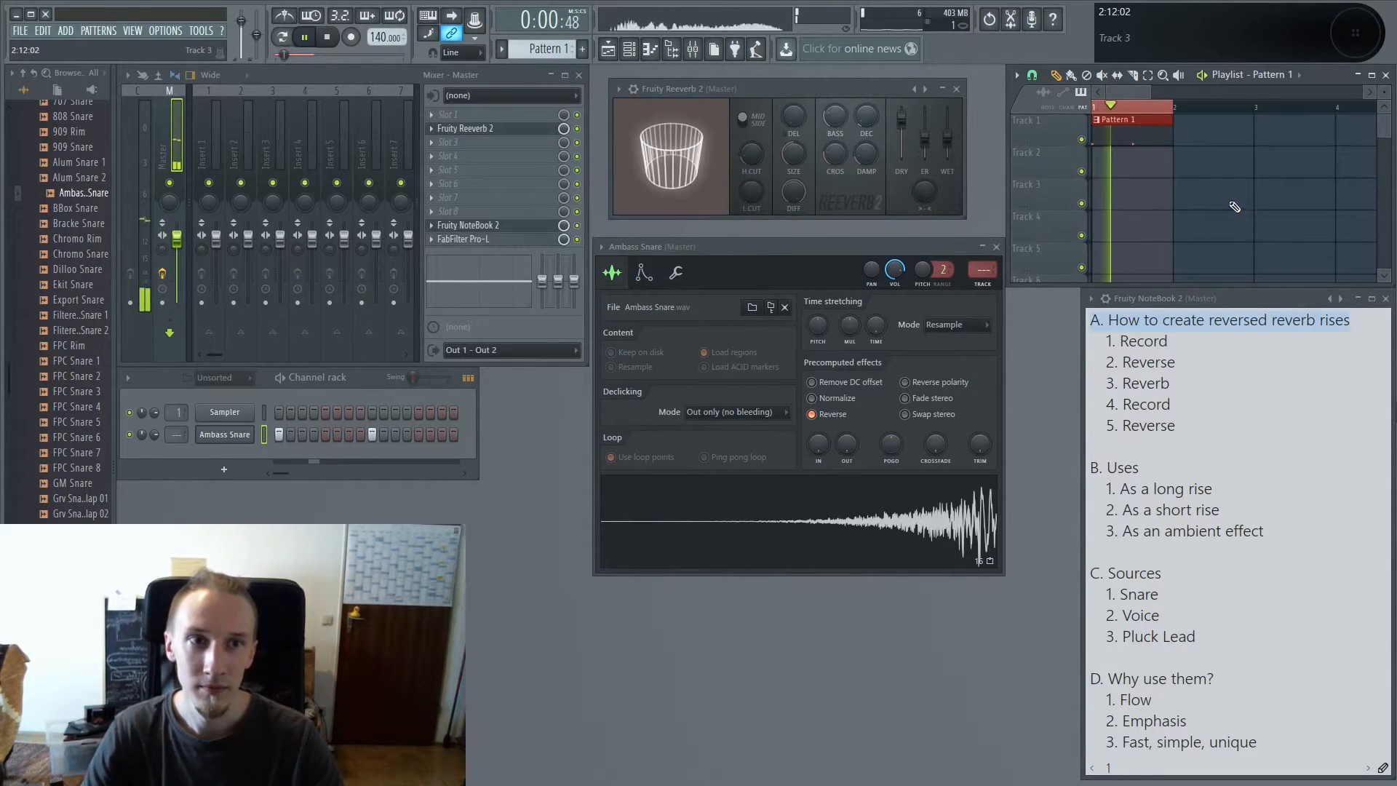
key(space)
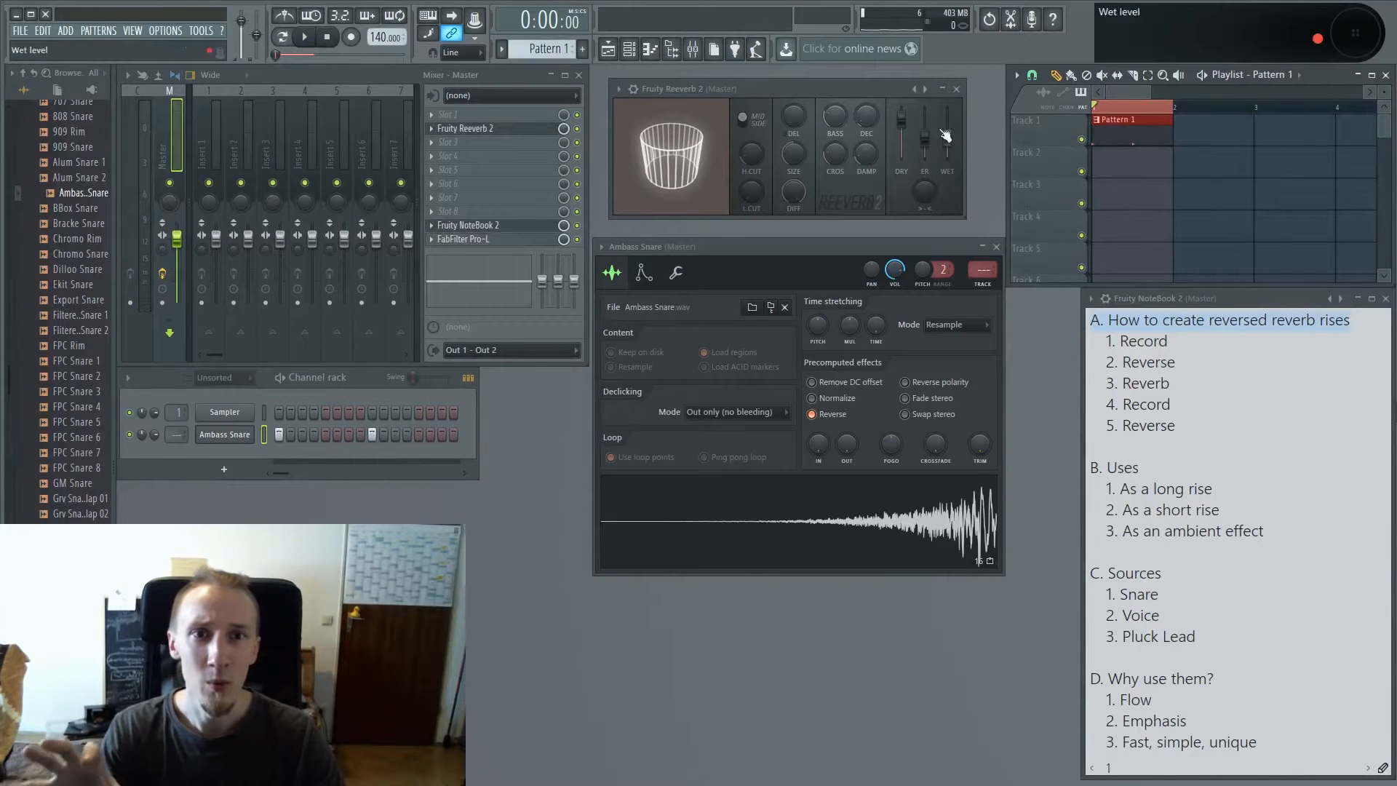
Step: Audition the snare pattern with Fruity Reeverb 2's decay raised to 13.9 sec and with it lowered to 0.6 sec
drag(865, 117, 865, 66)
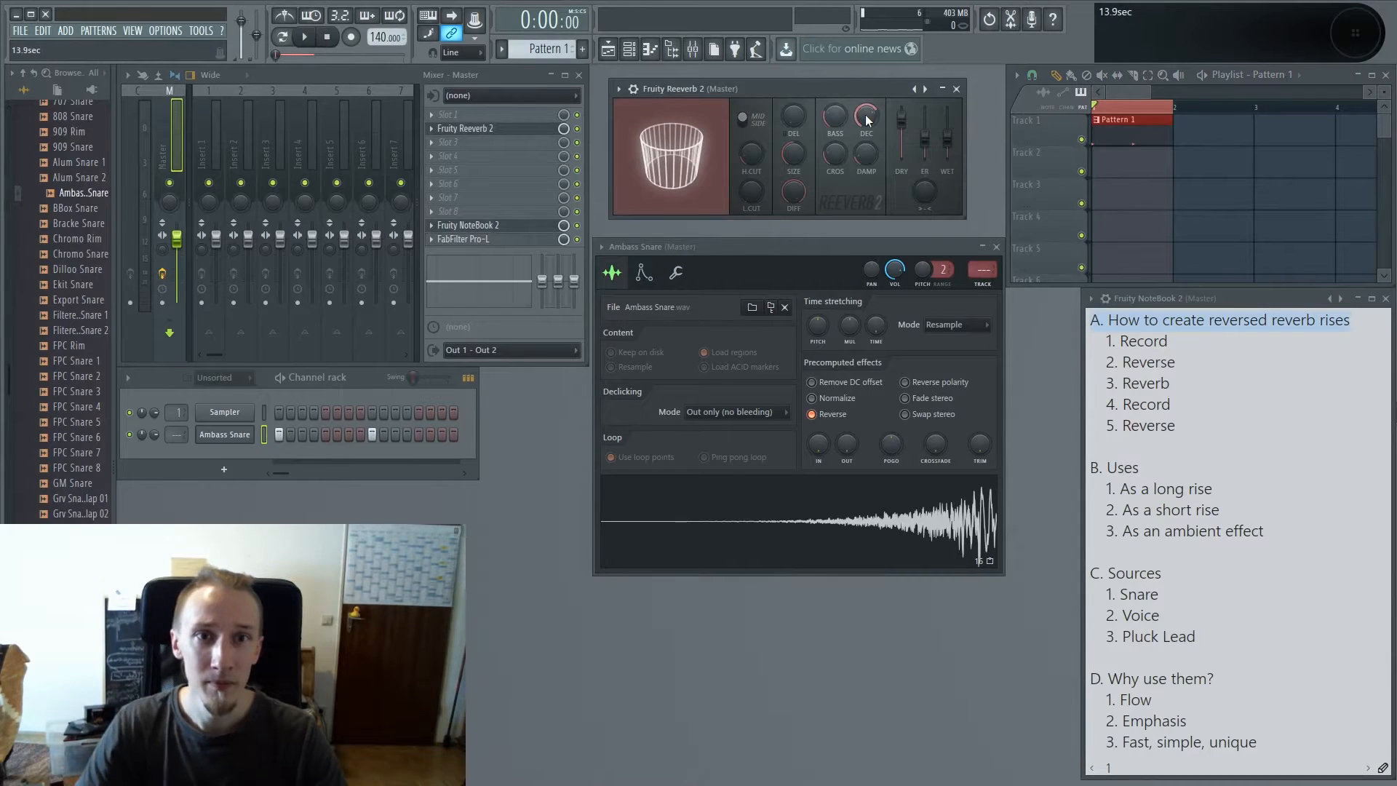
key(space)
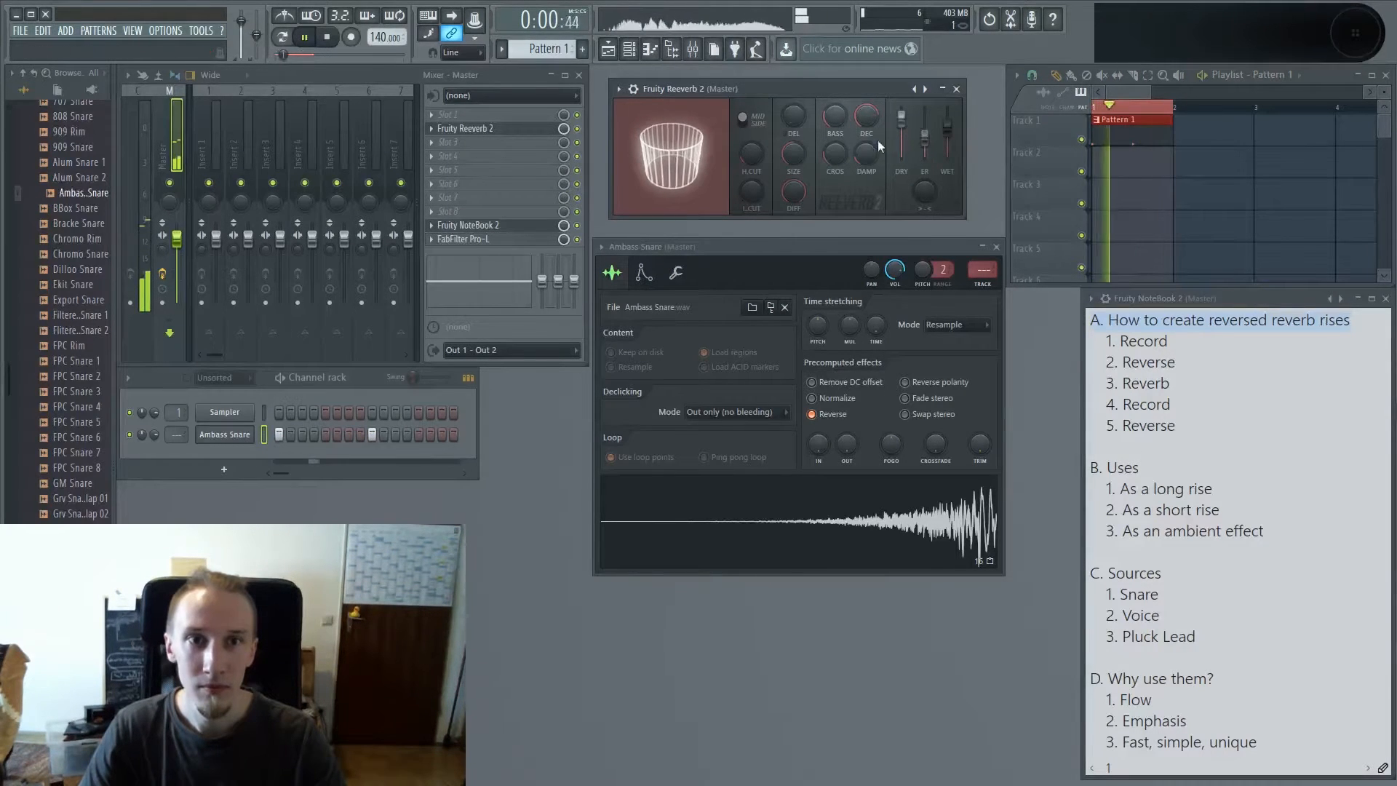
key(space)
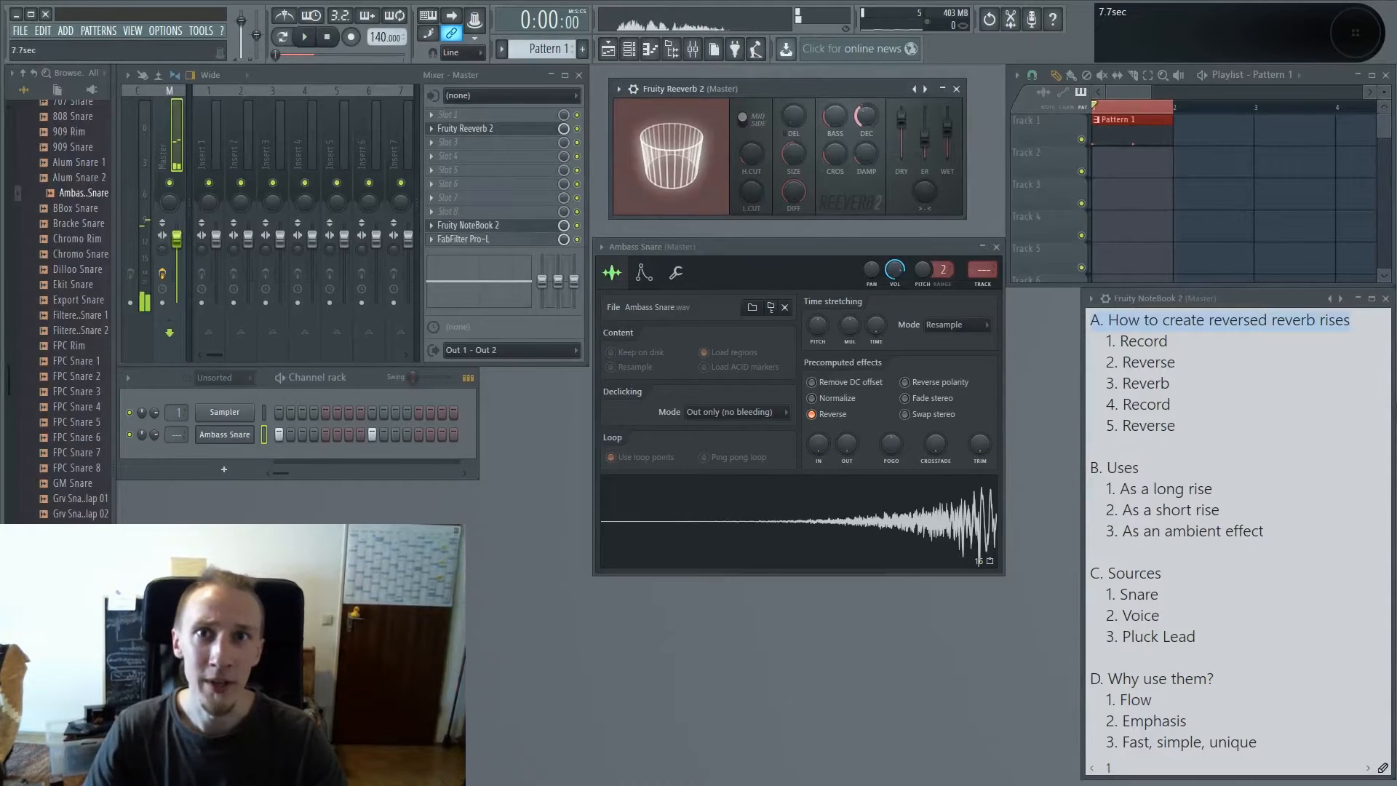
key(space)
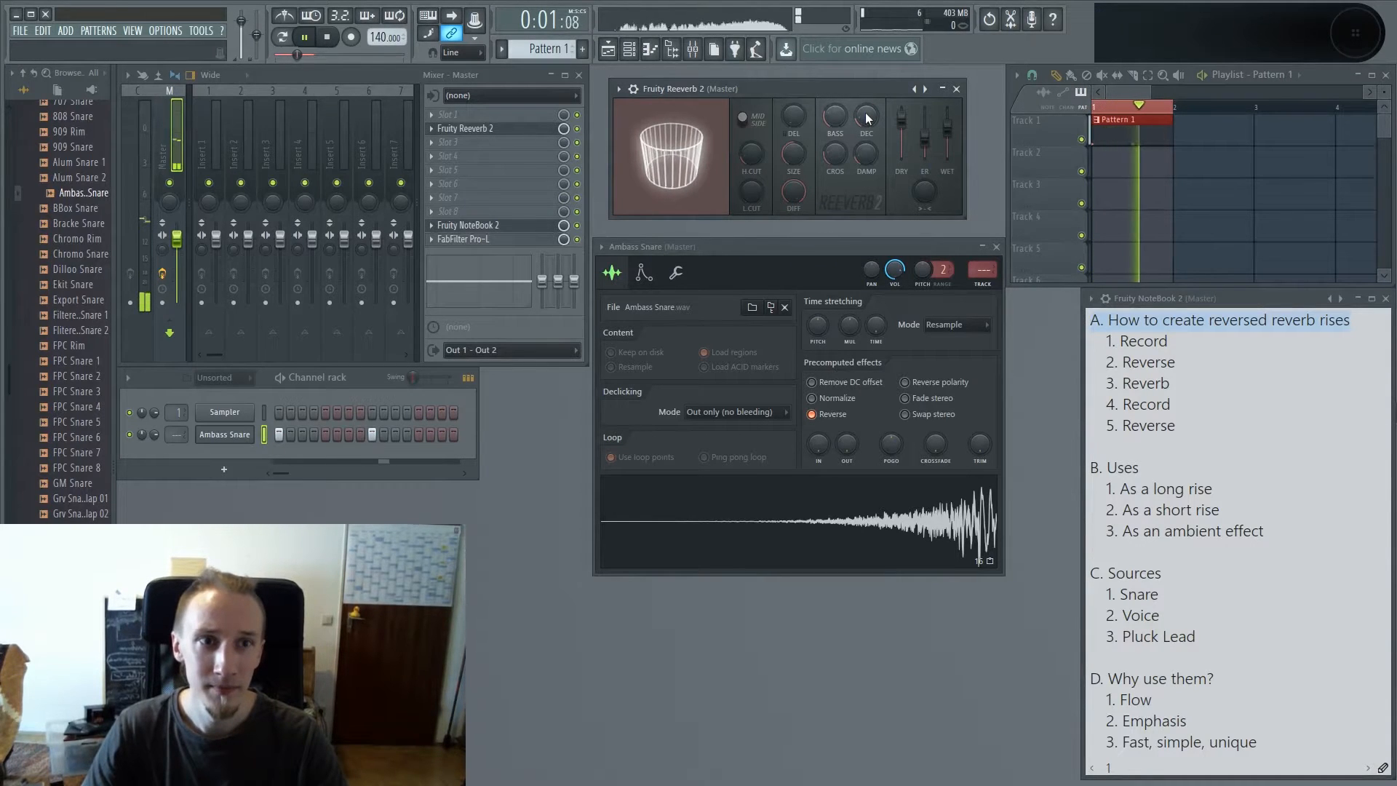
drag(866, 116, 866, 129)
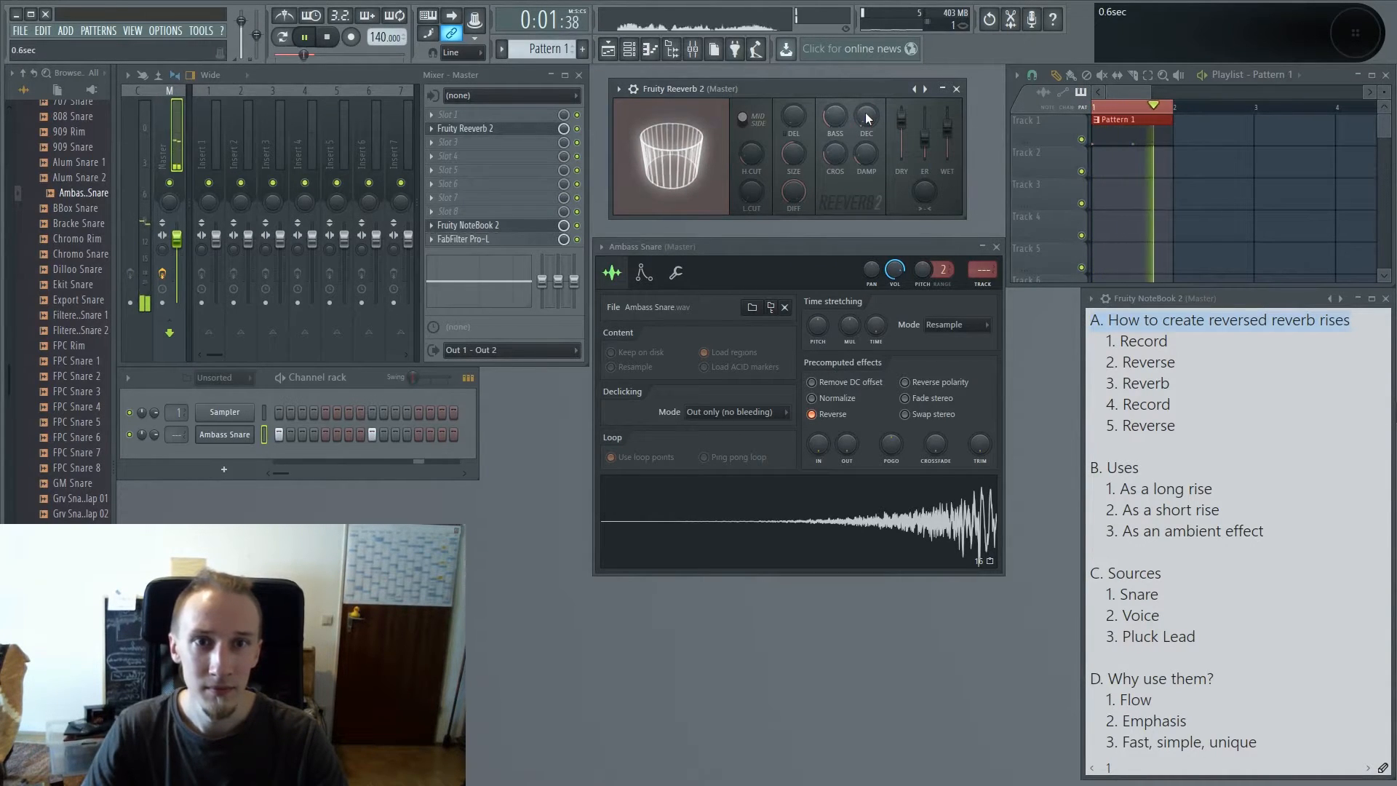
key(space)
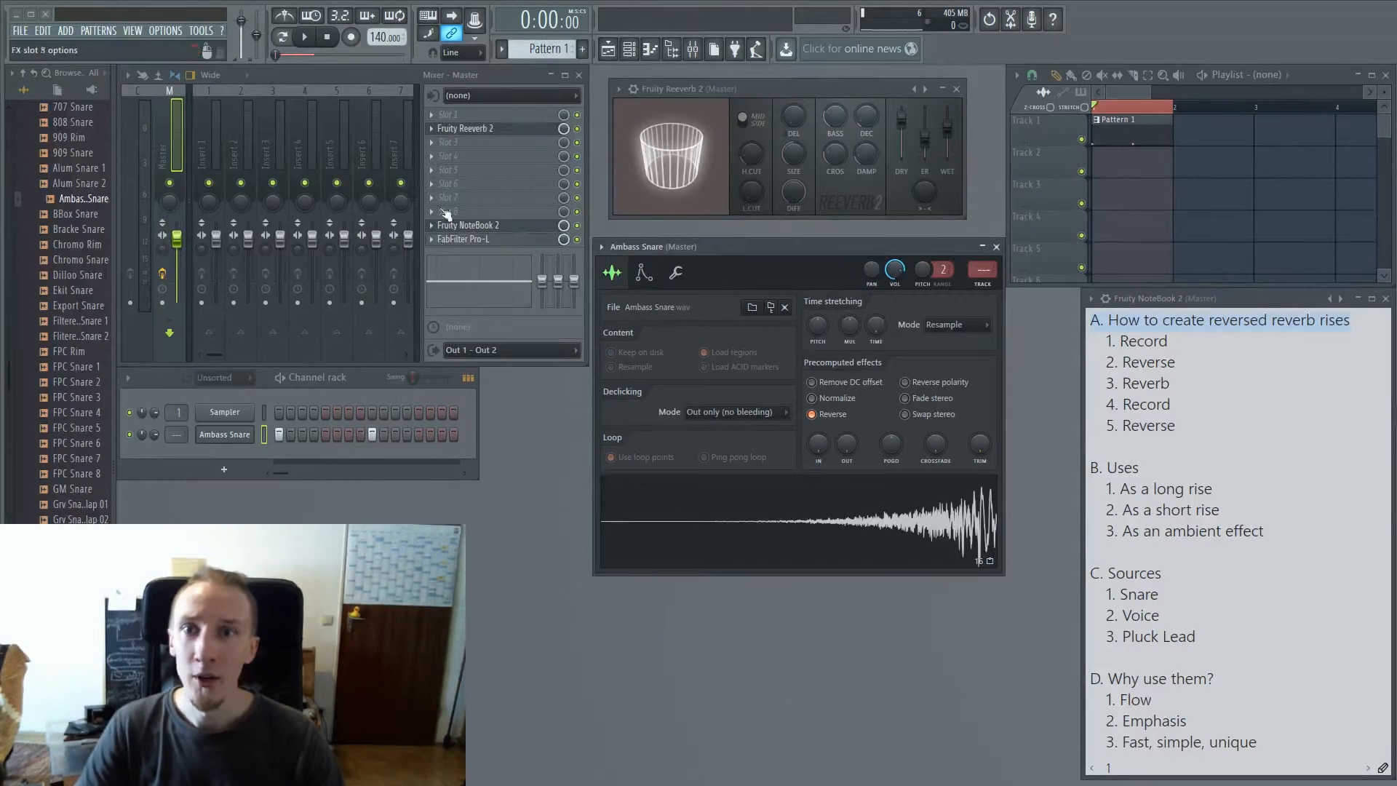
Step: Load Edison into slot 4 of the Master track and move its window clear of the mixer and Channel rack
click(455, 159)
mouse_move(458, 172)
click(617, 70)
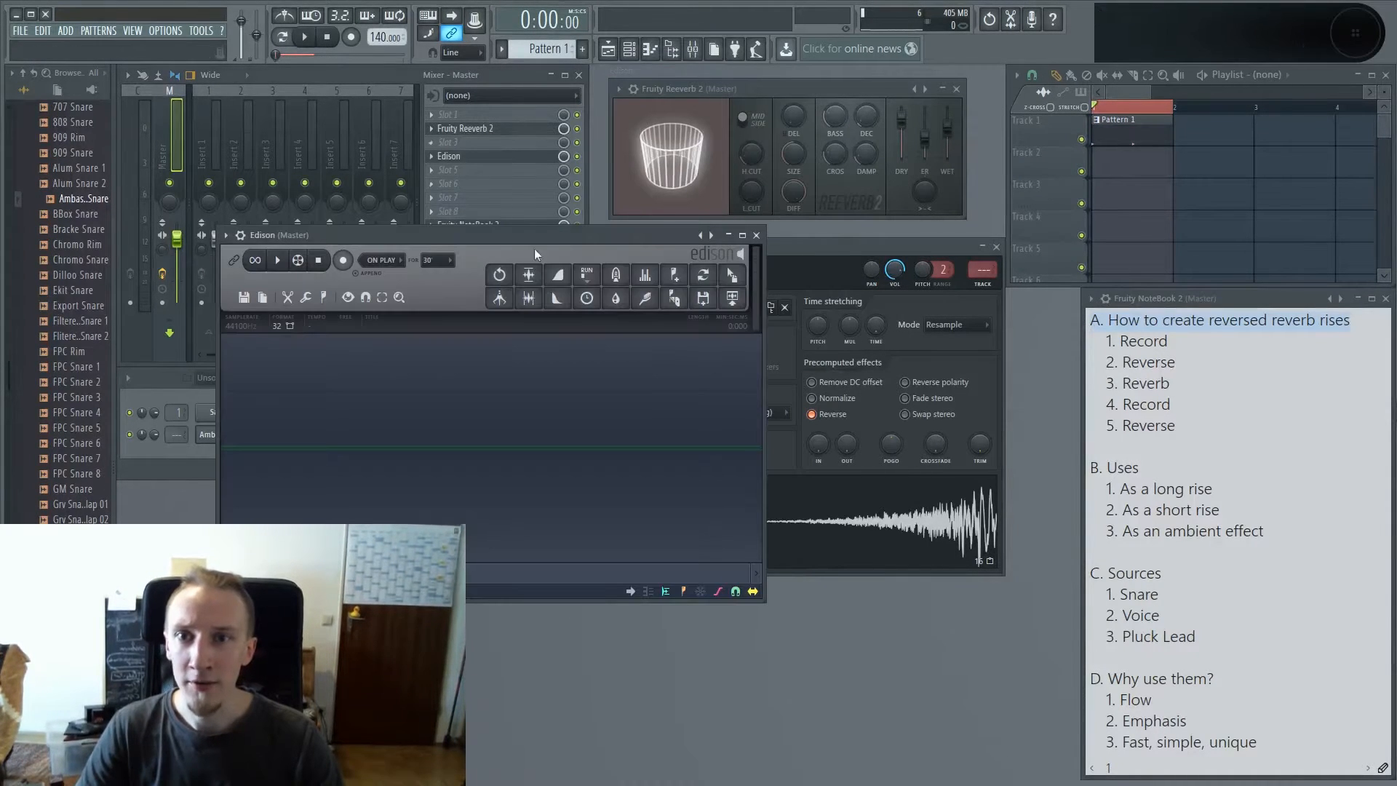
drag(486, 238, 749, 250)
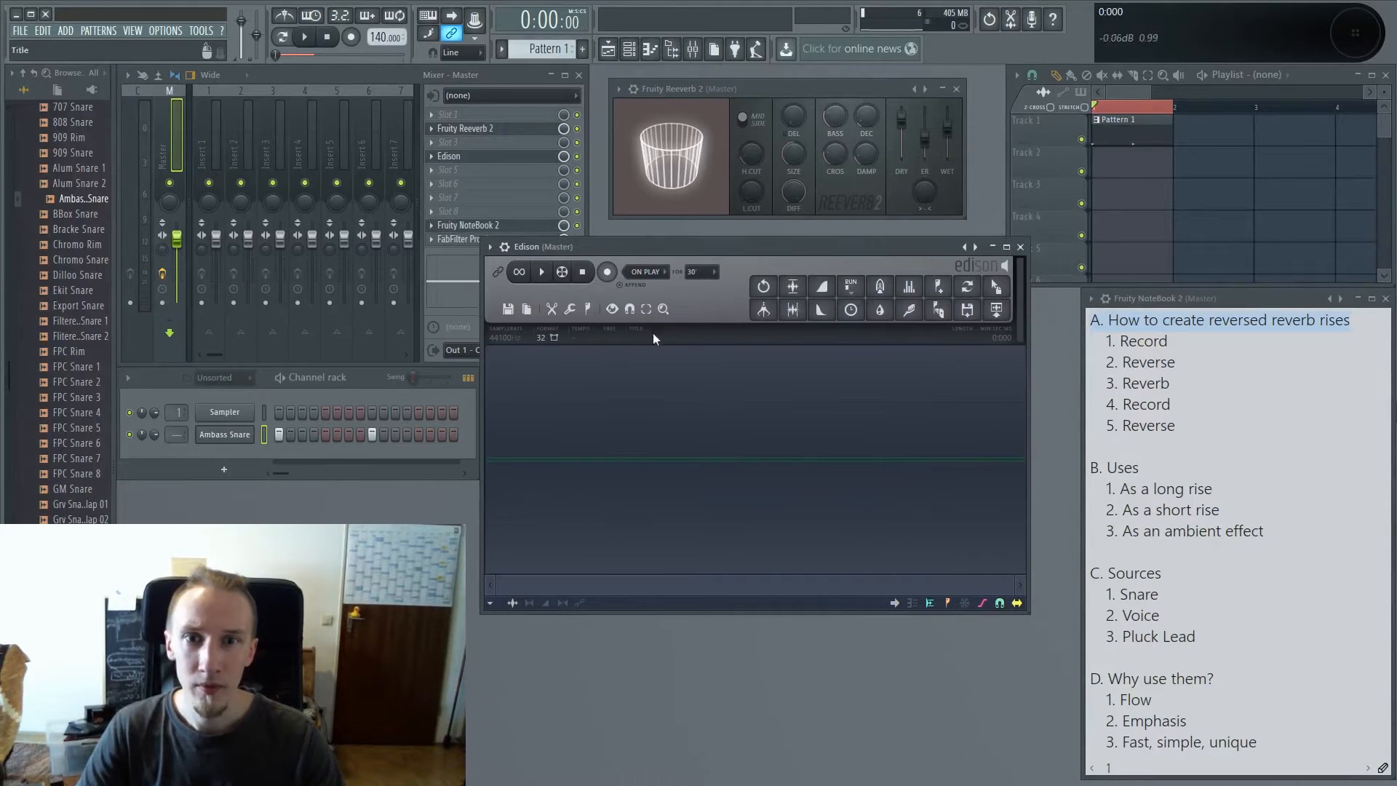
Step: Remove the snare hit on step 9 and record the remaining reversed hit with its reverb tail in Edison
click(608, 271)
right_click(369, 434)
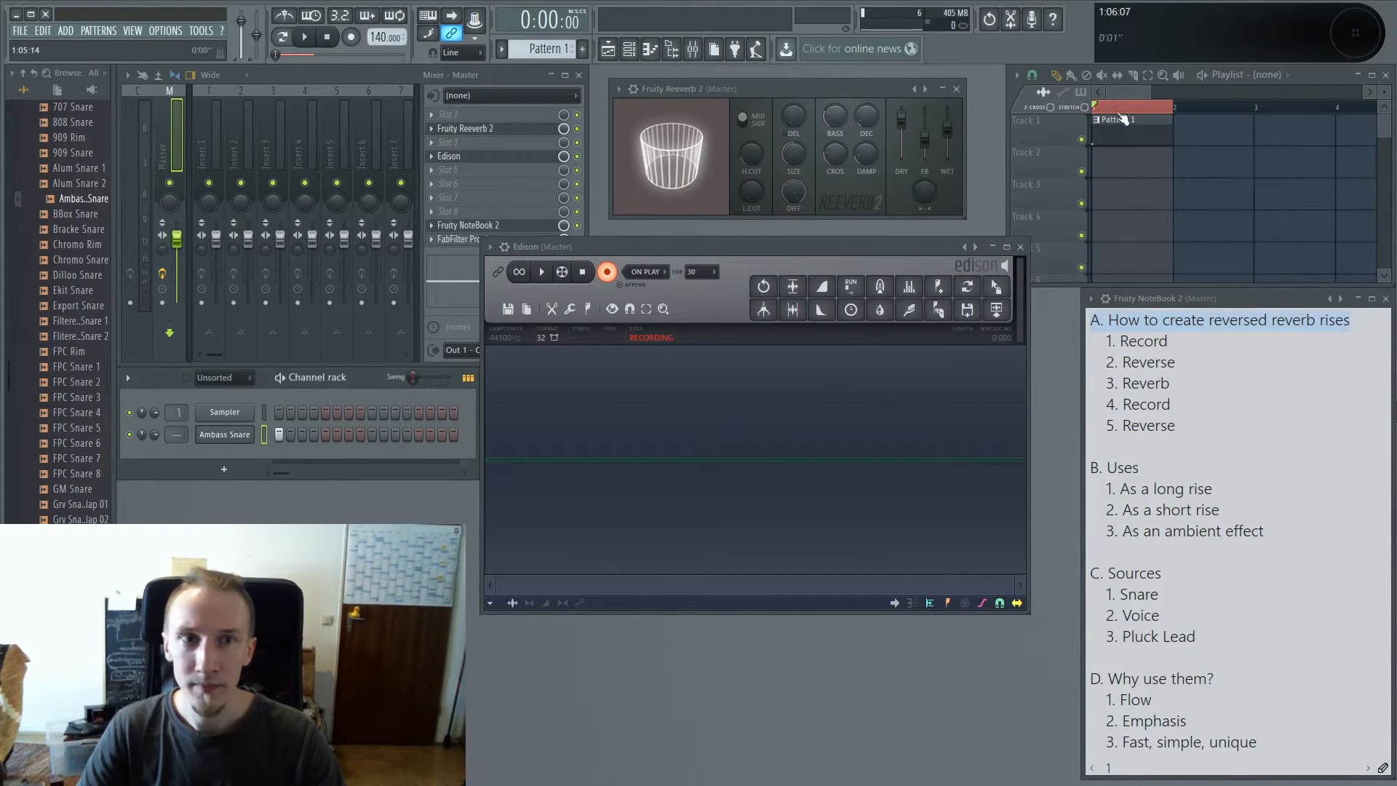
click(1095, 108)
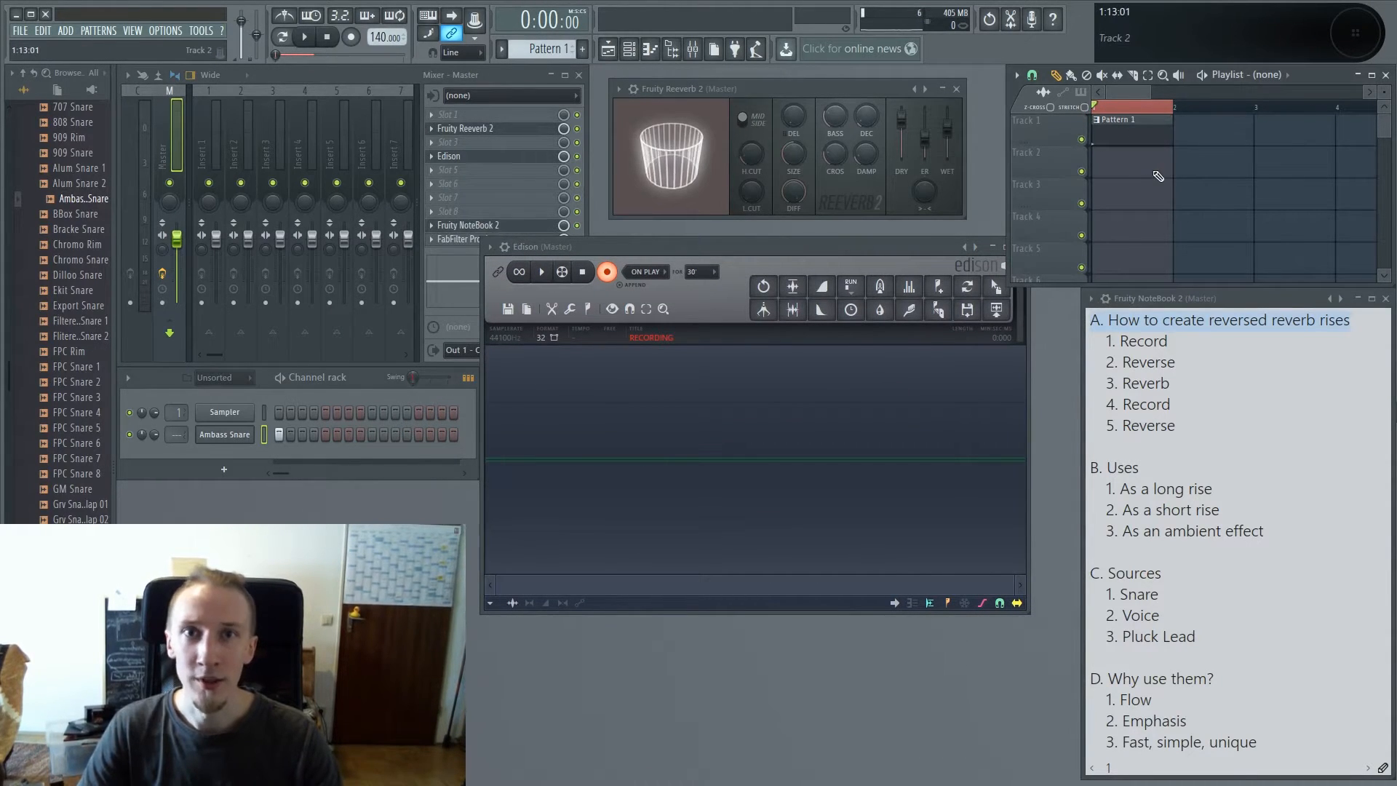
key(space)
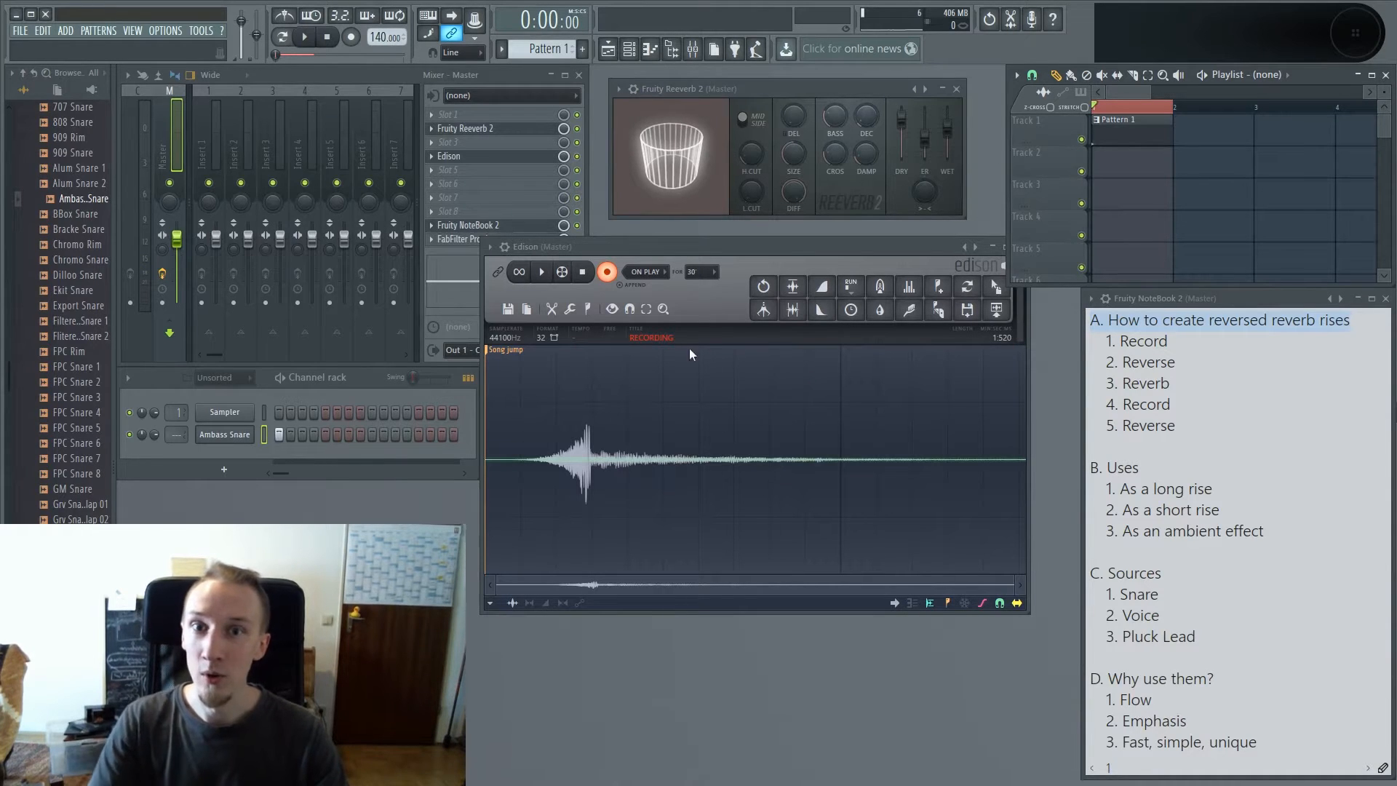
click(606, 272)
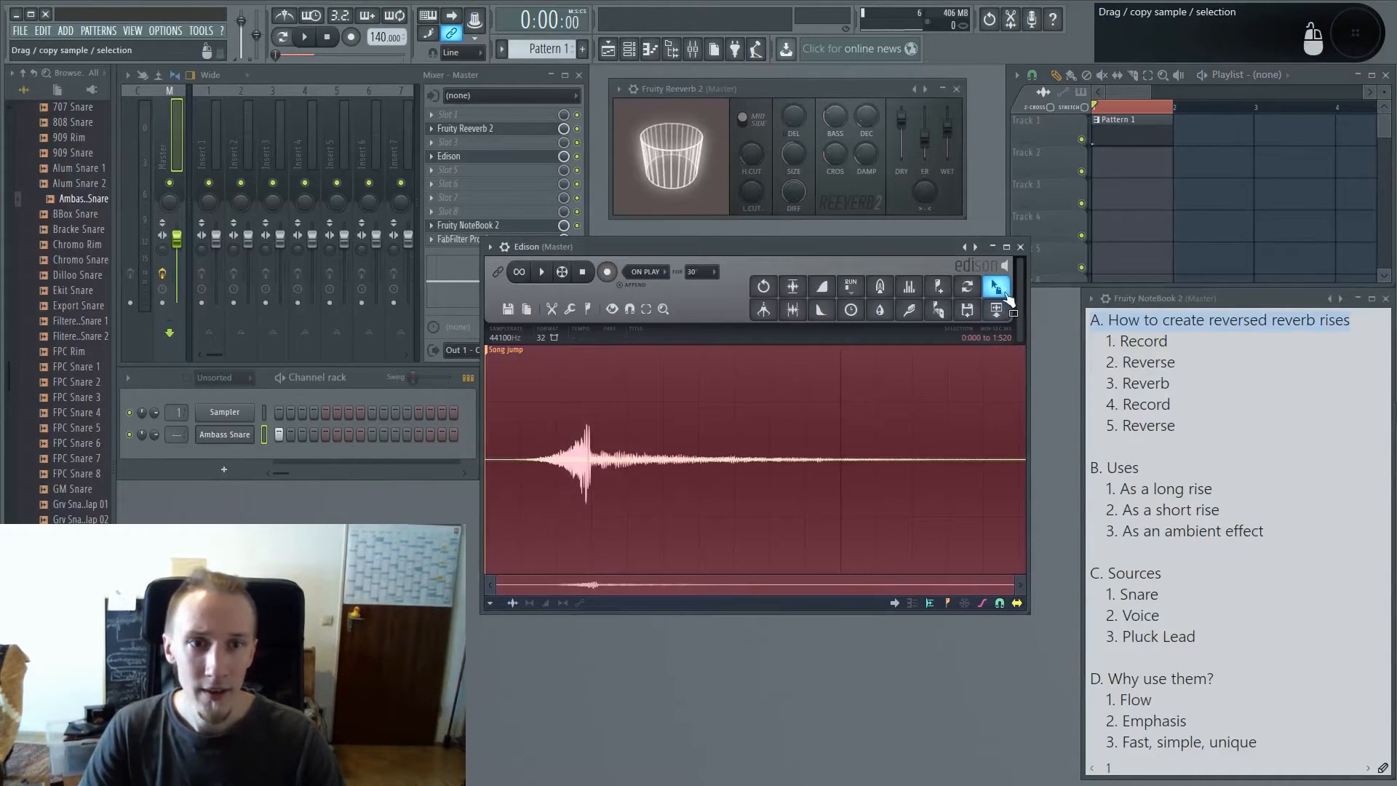
Step: Place the Edison recording at the start of Track 3 in the Playlist and close the Edison and Ambass Snare windows
drag(996, 288, 1102, 154)
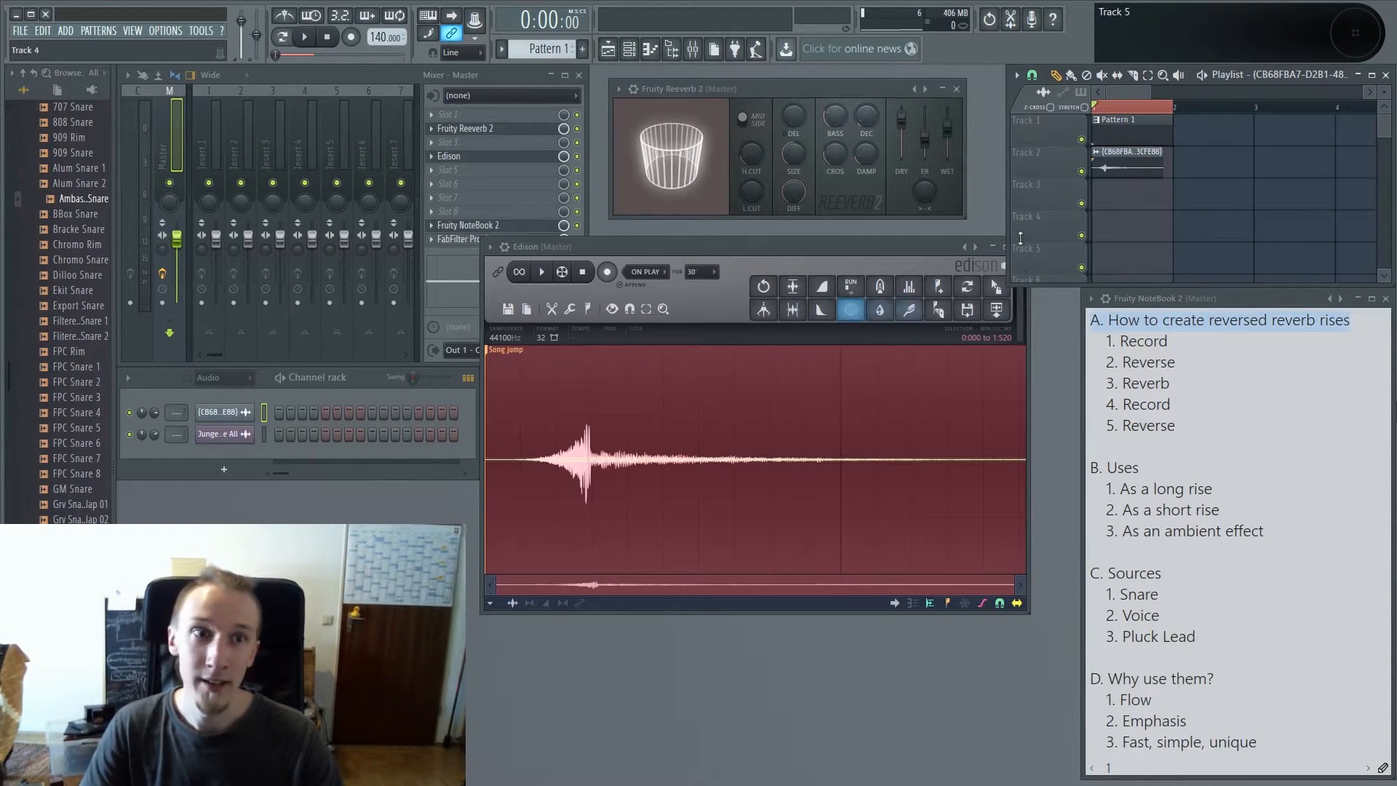
drag(1132, 171, 1132, 203)
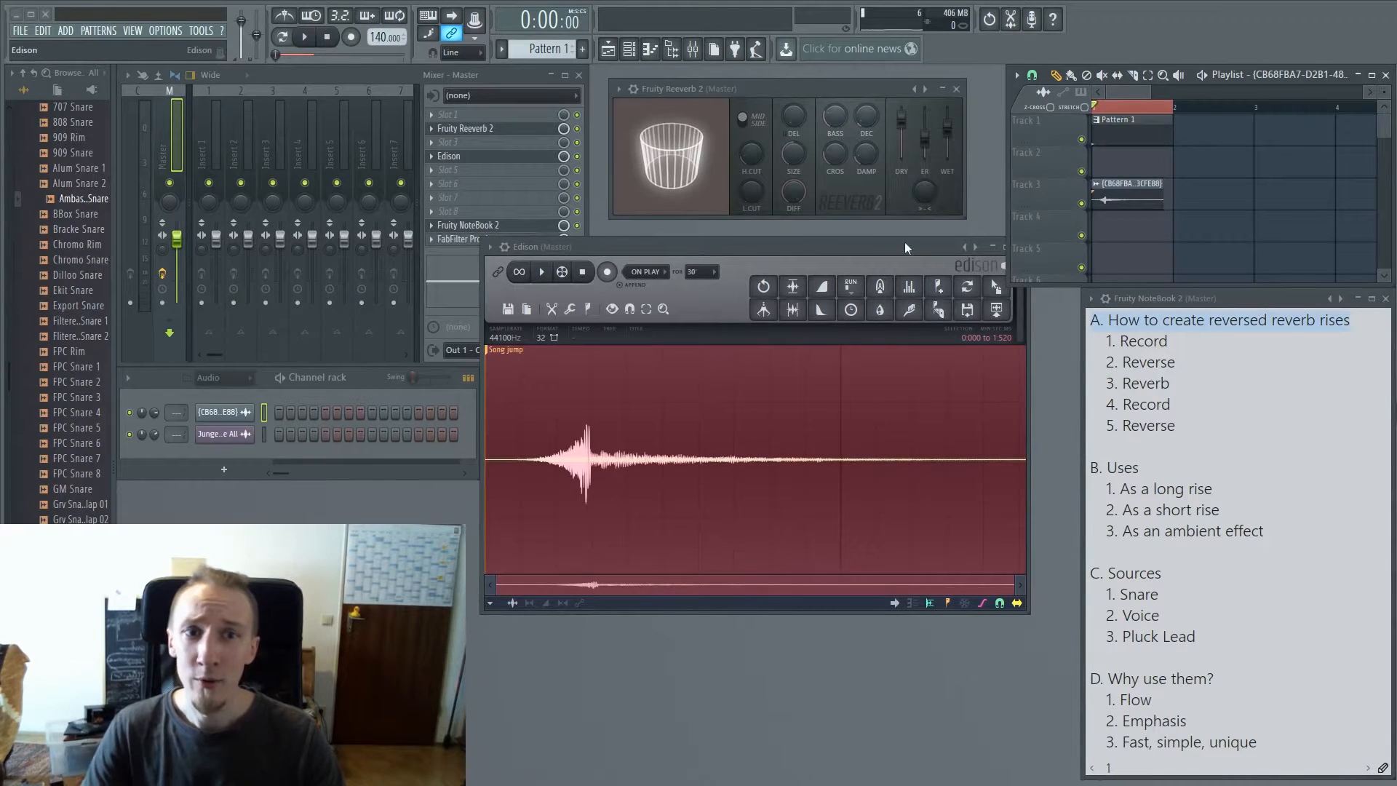
drag(927, 246, 852, 247)
click(945, 248)
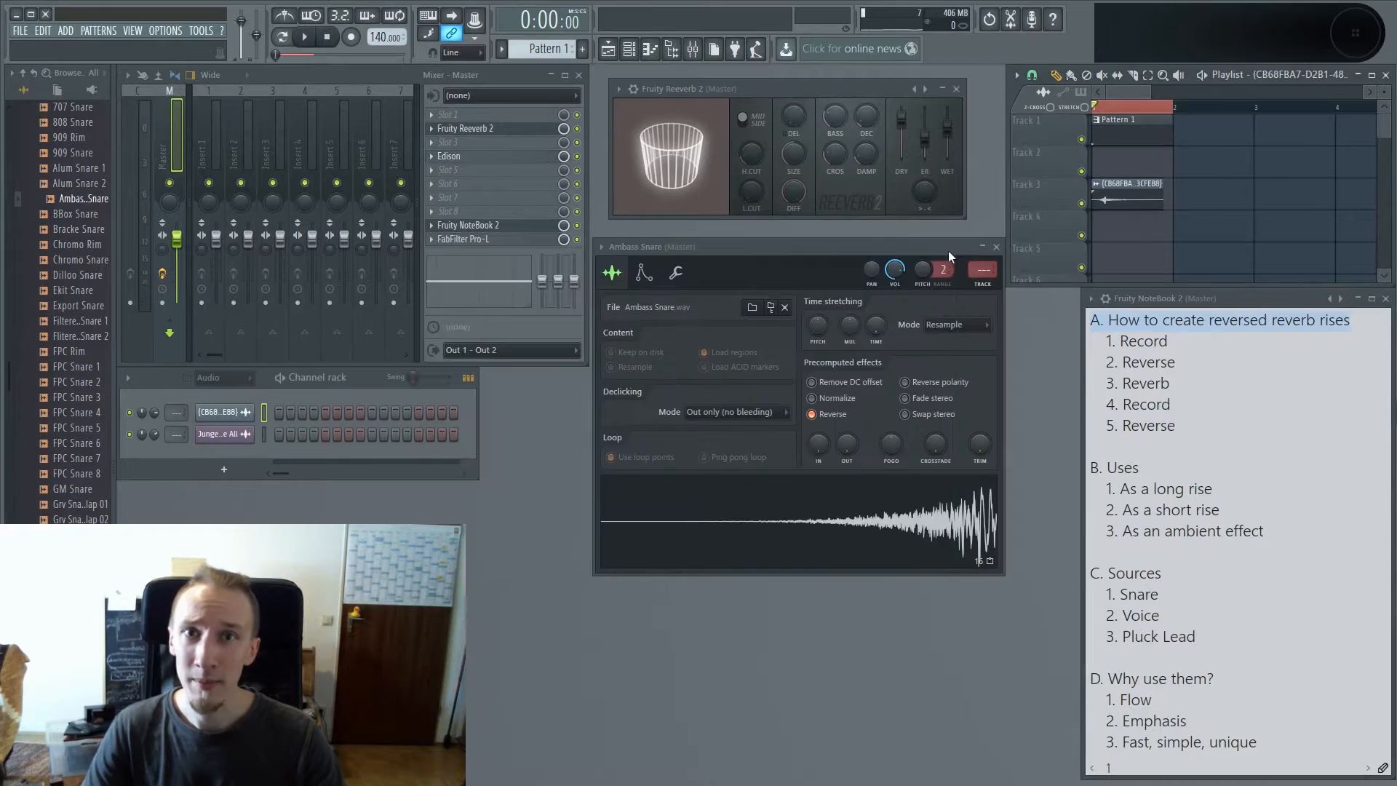
click(997, 246)
Step: Open the recorded audio clip's settings from Track 3 and reverse its sample
double_click(1108, 186)
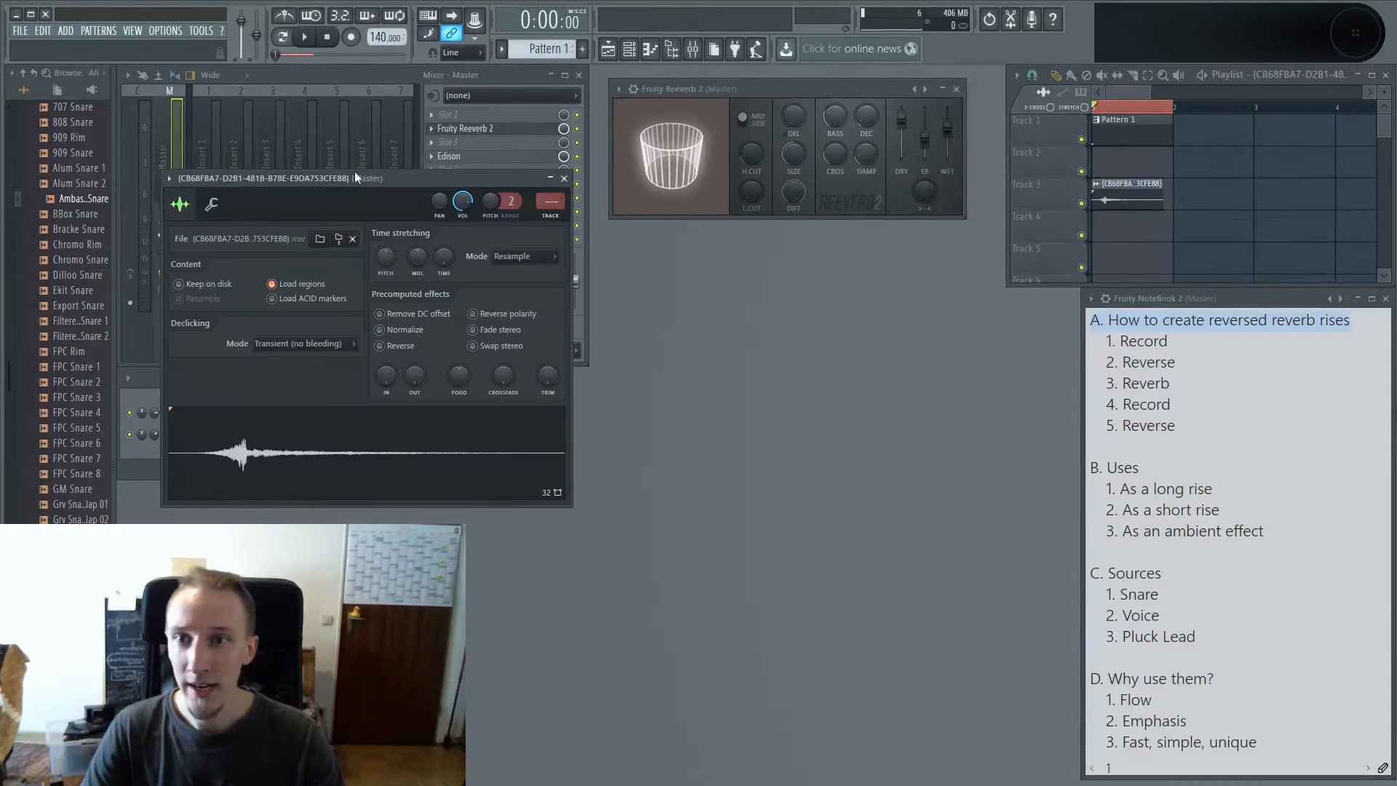
drag(355, 174, 780, 243)
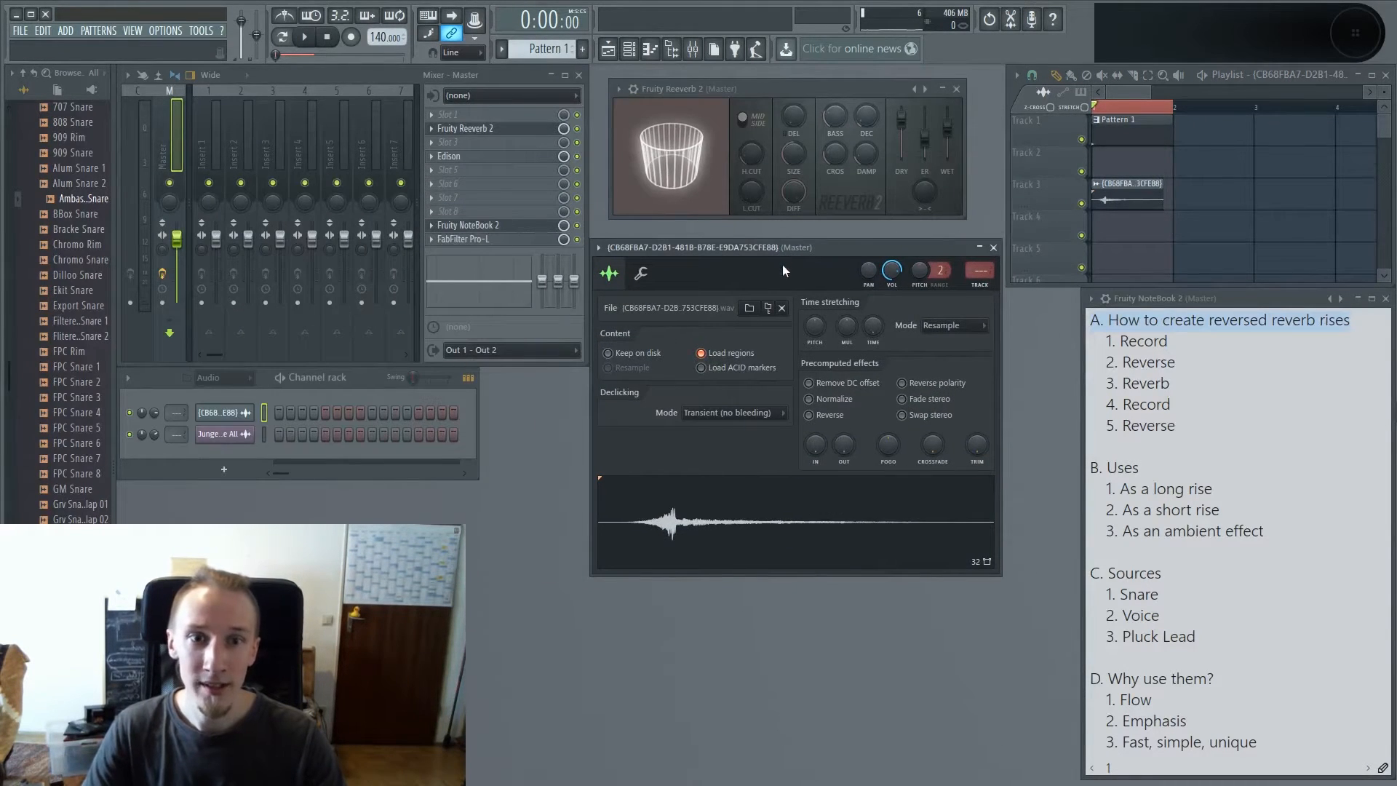
click(829, 415)
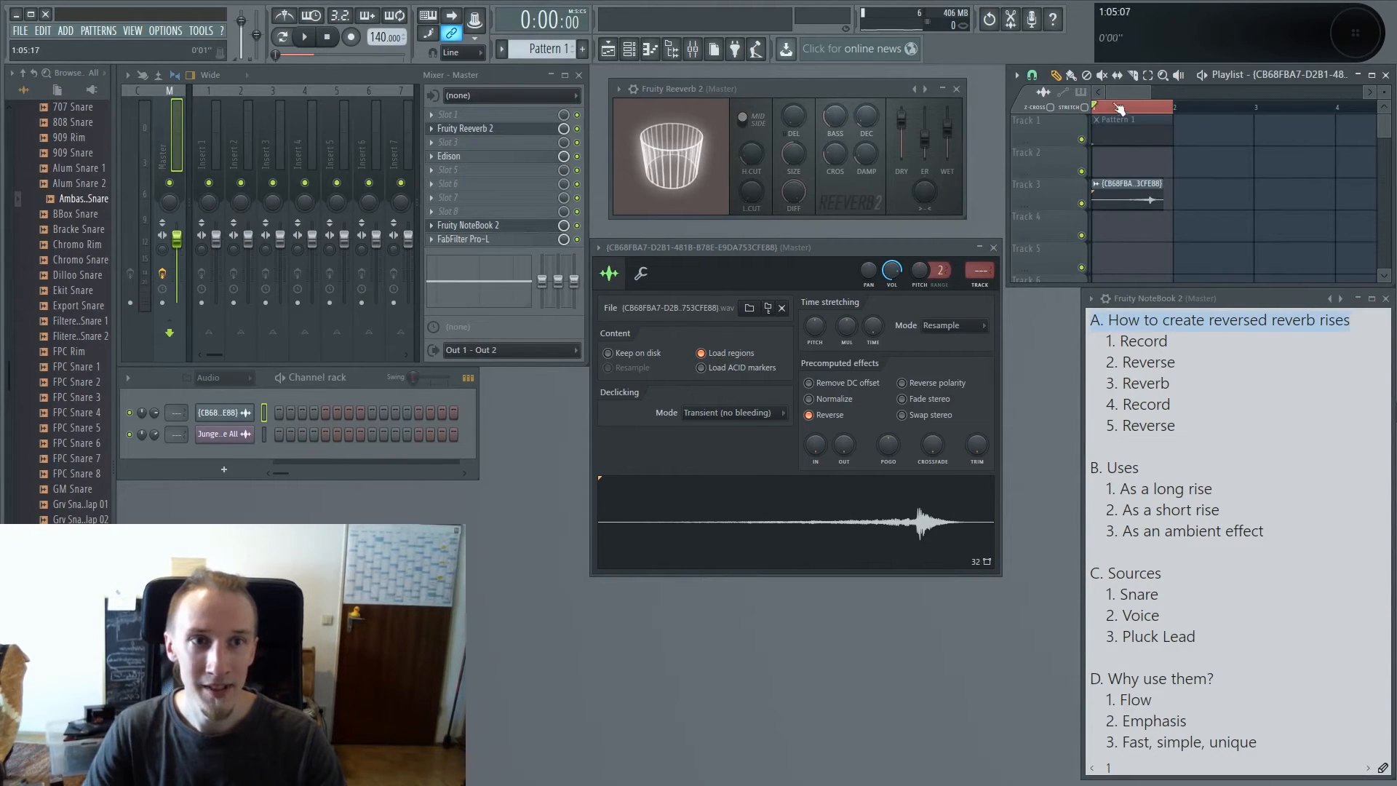
scroll(1217, 174, up, 2)
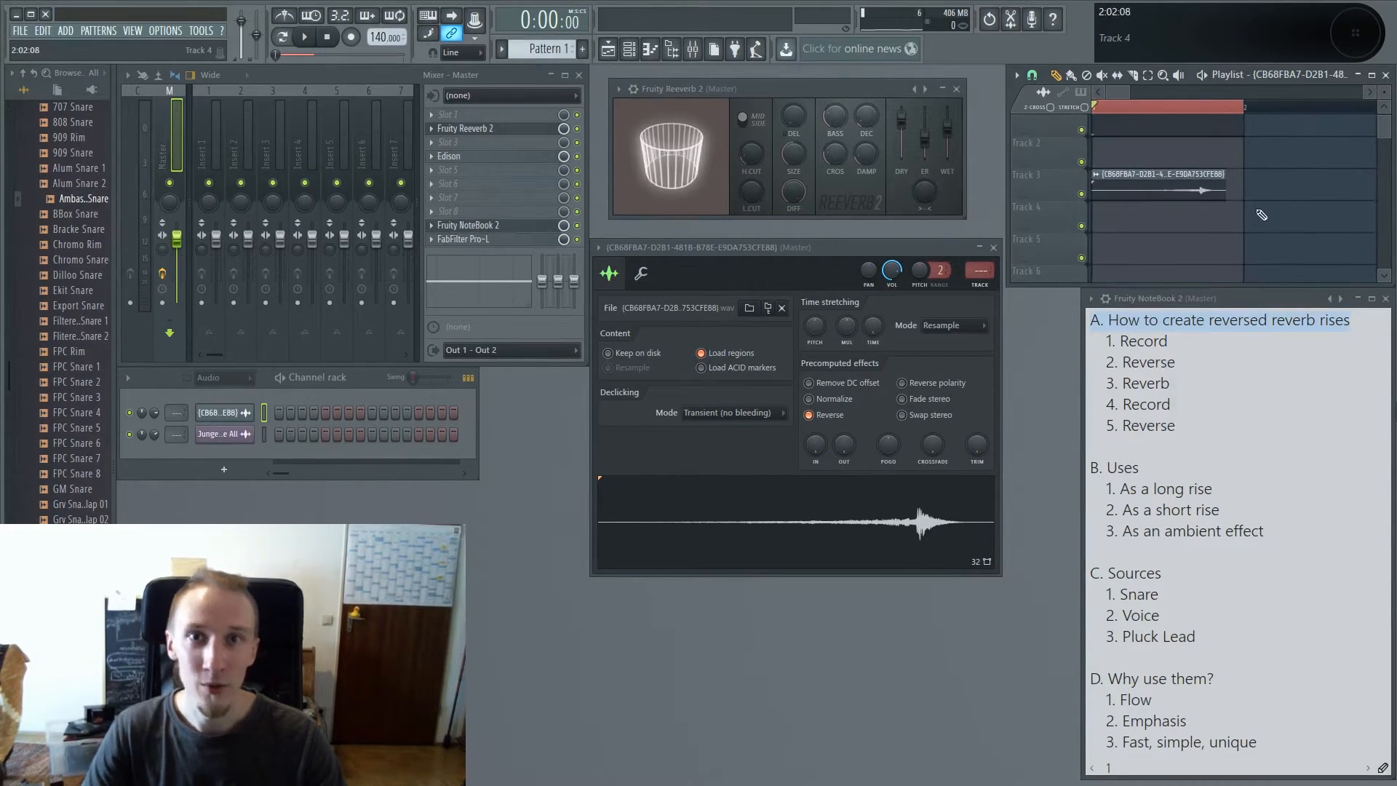
Step: Play the reversed recording on Track 3, trim the clip's end after the peak, and play it again
key(space)
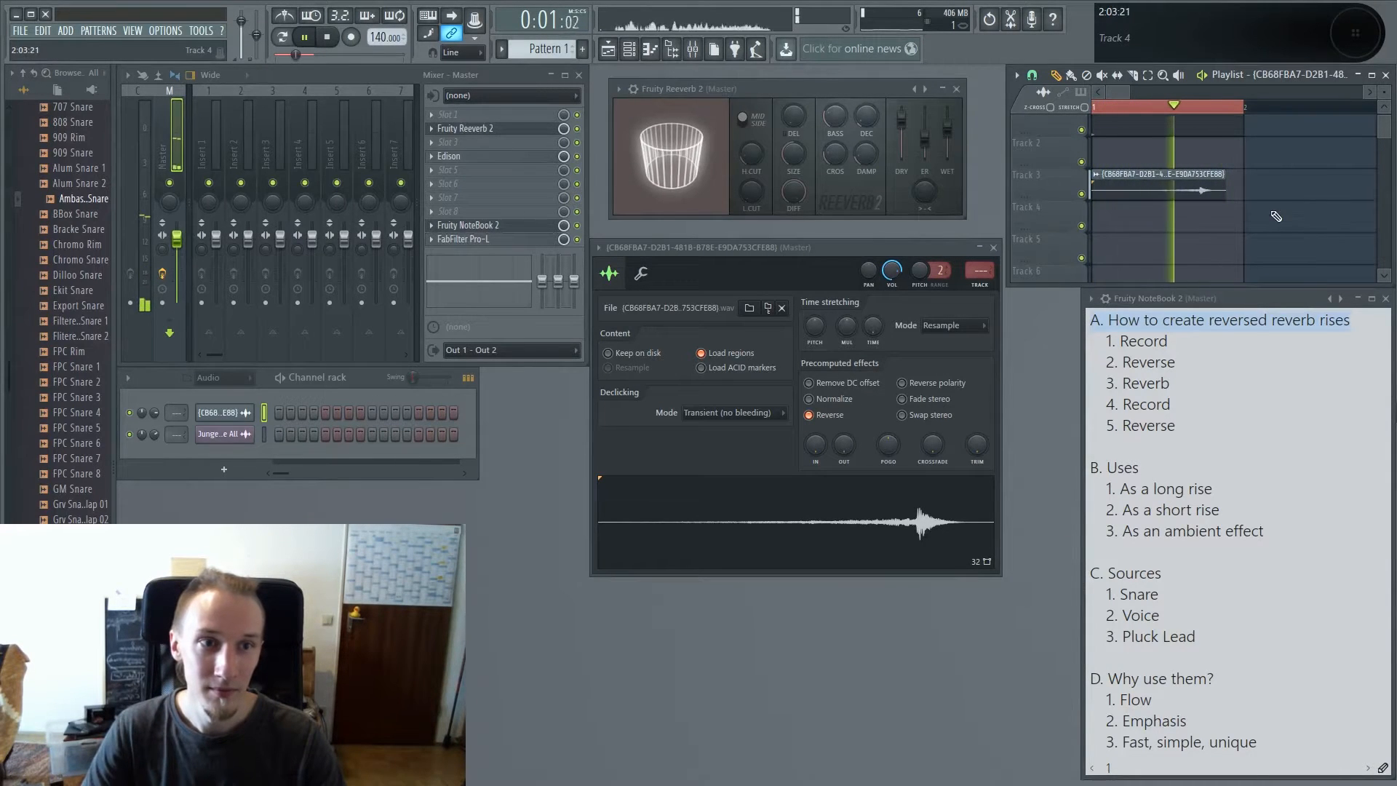
key(space)
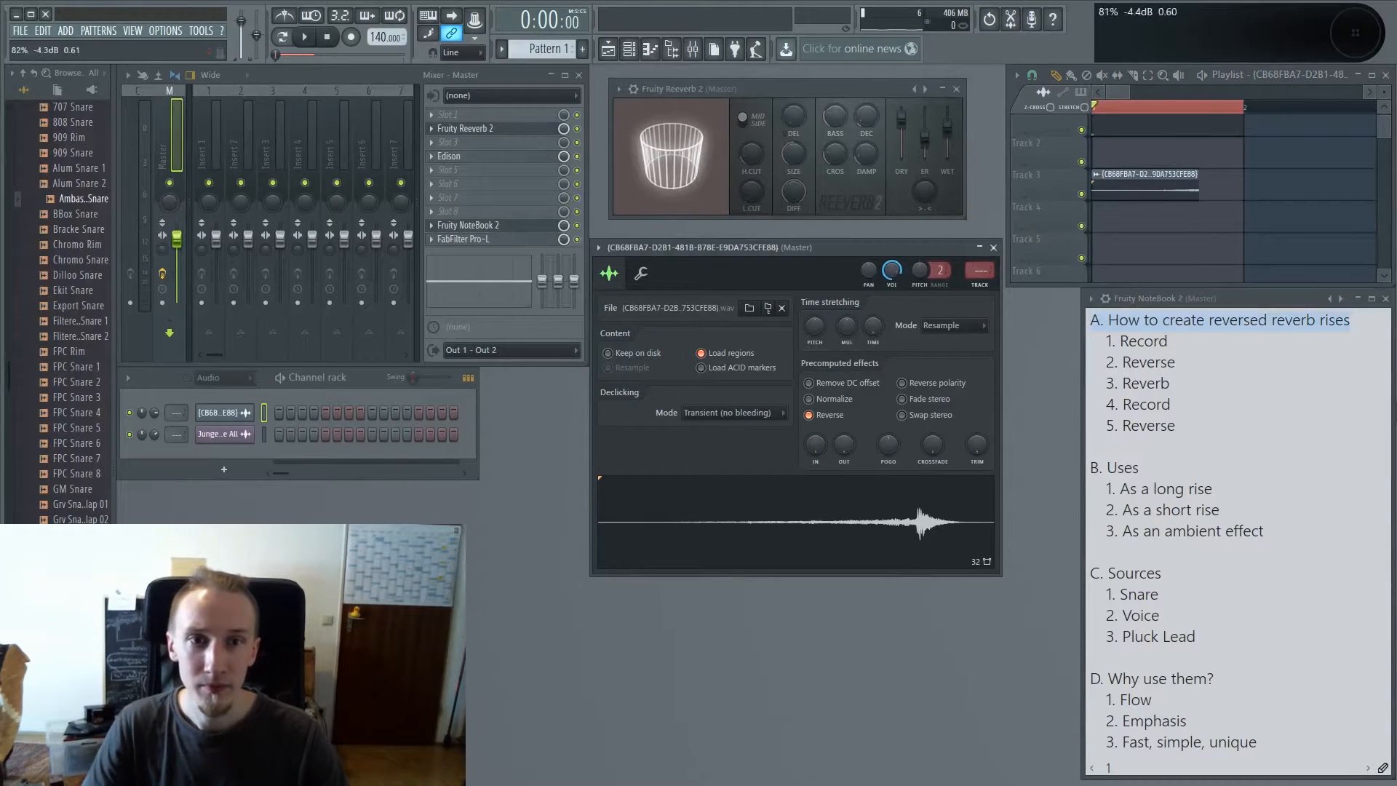
key(space)
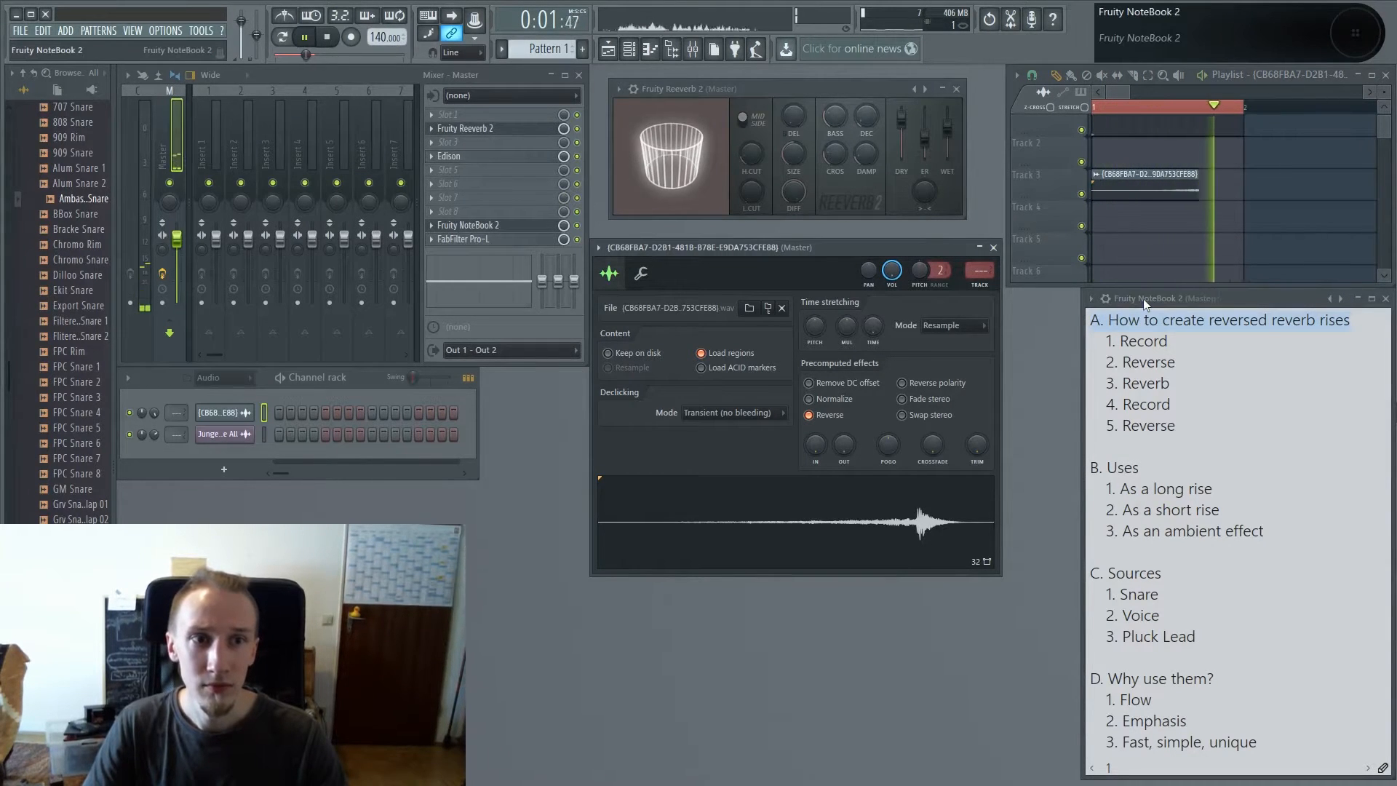
key(space)
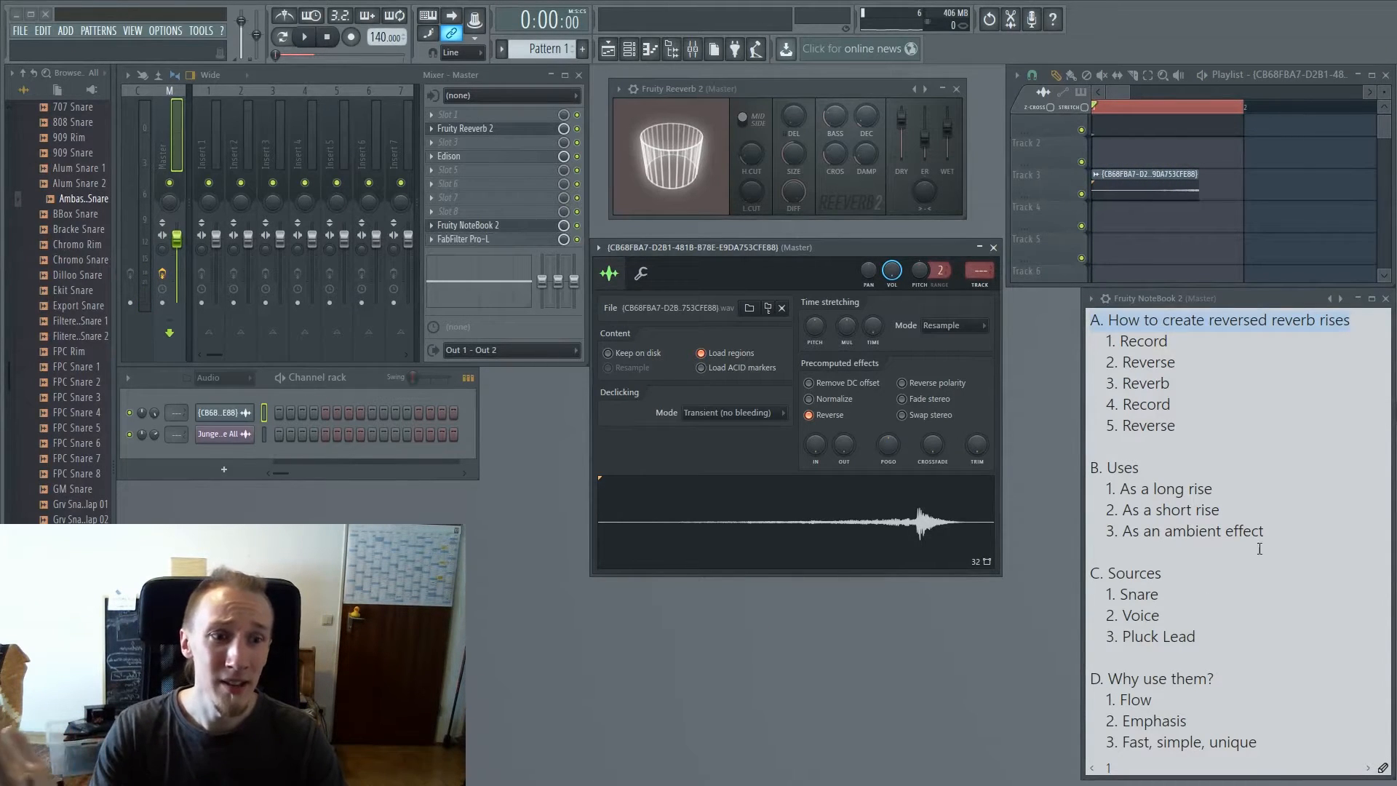
Step: Highlight the "B. Uses" heading in the notes and delete the recorded audio clip from Track 3
click(1152, 472)
triple_click(1152, 472)
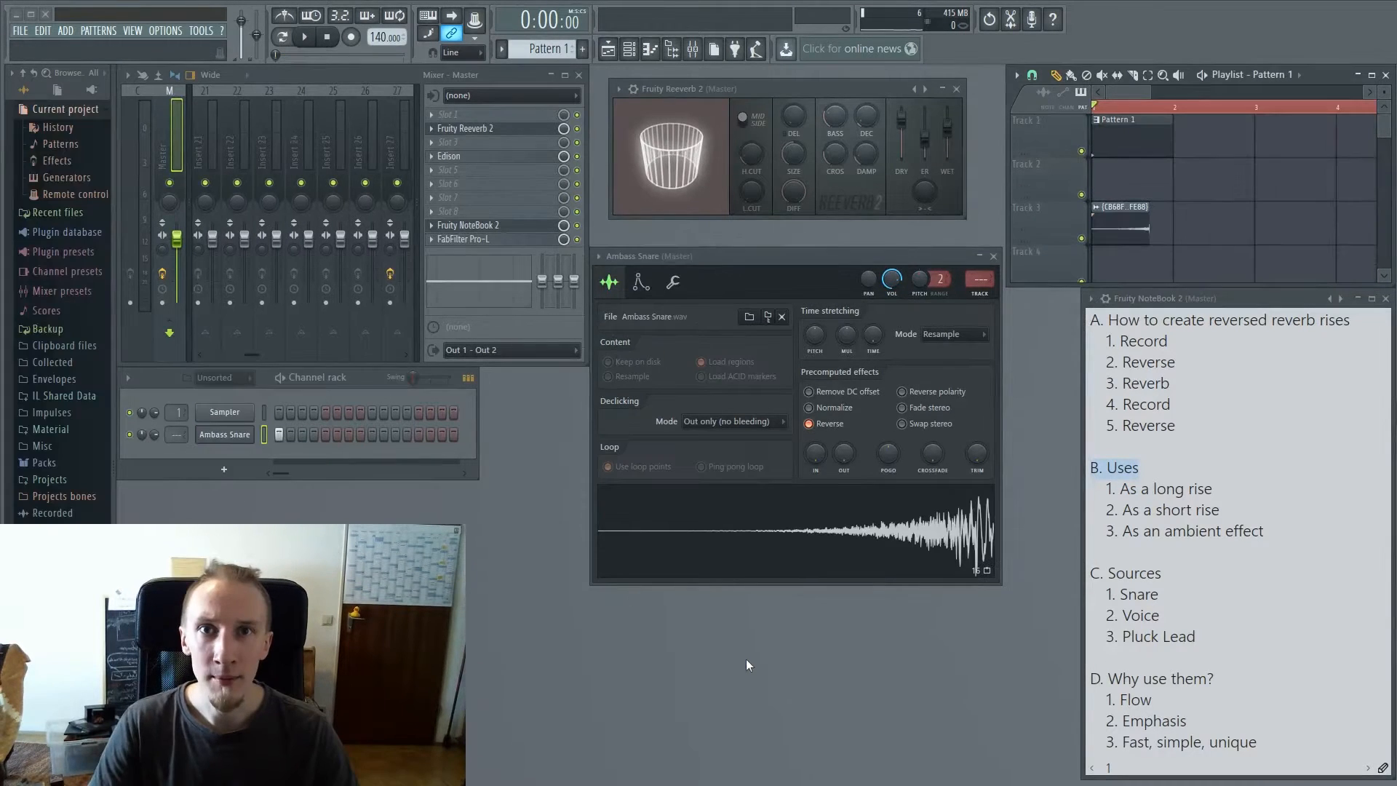
right_click(1102, 227)
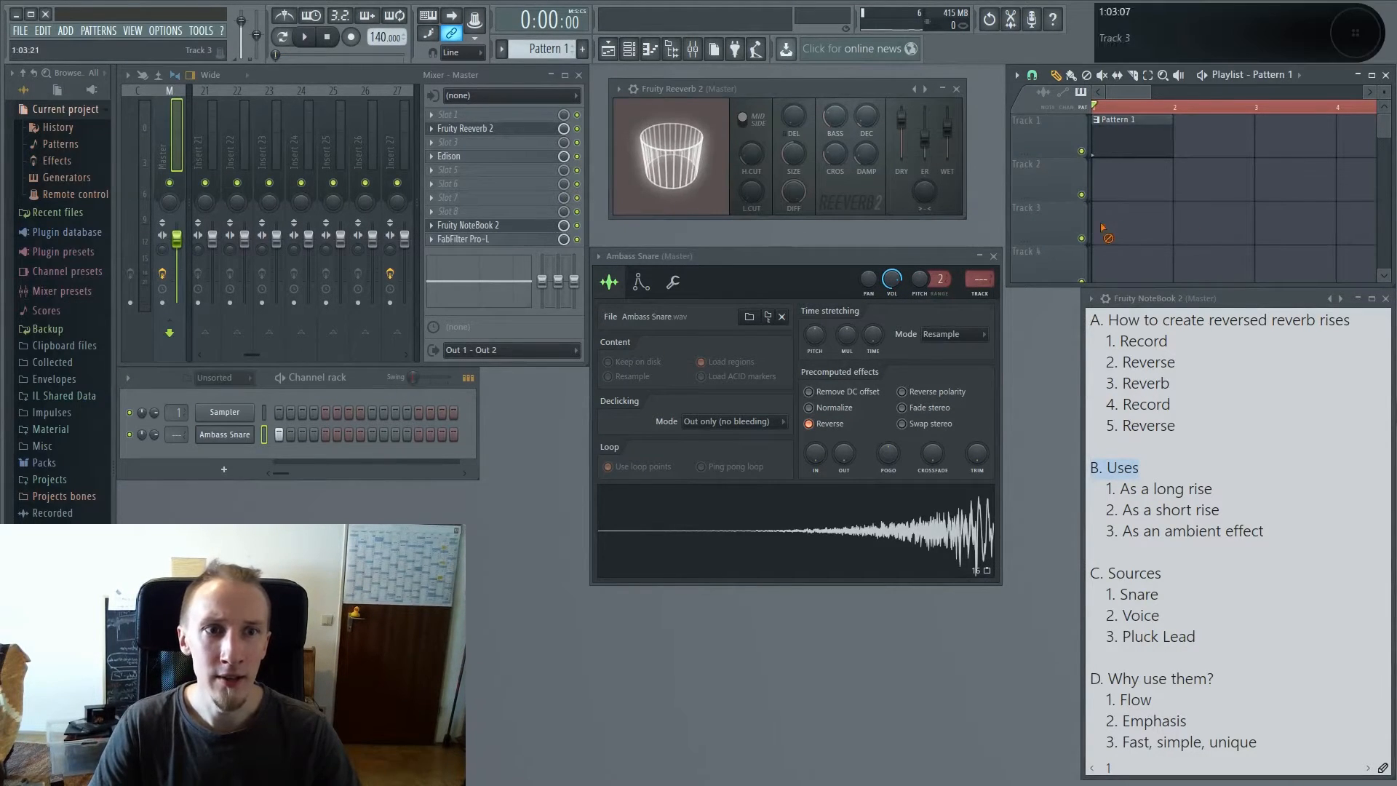
Step: Bypass Fruity Reeverb 2 and switch the Ambass Snare's Reverse option off and back on for comparison
click(577, 128)
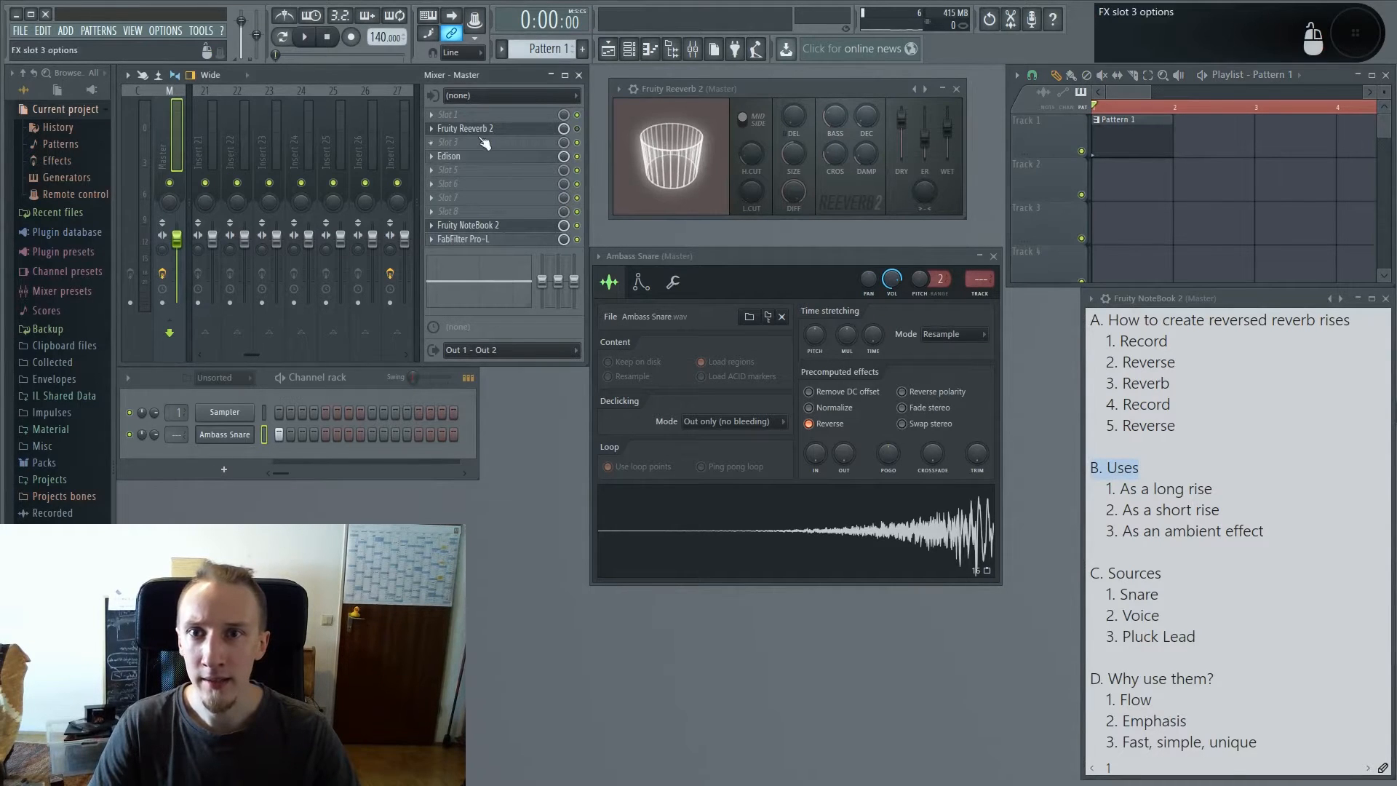
click(830, 424)
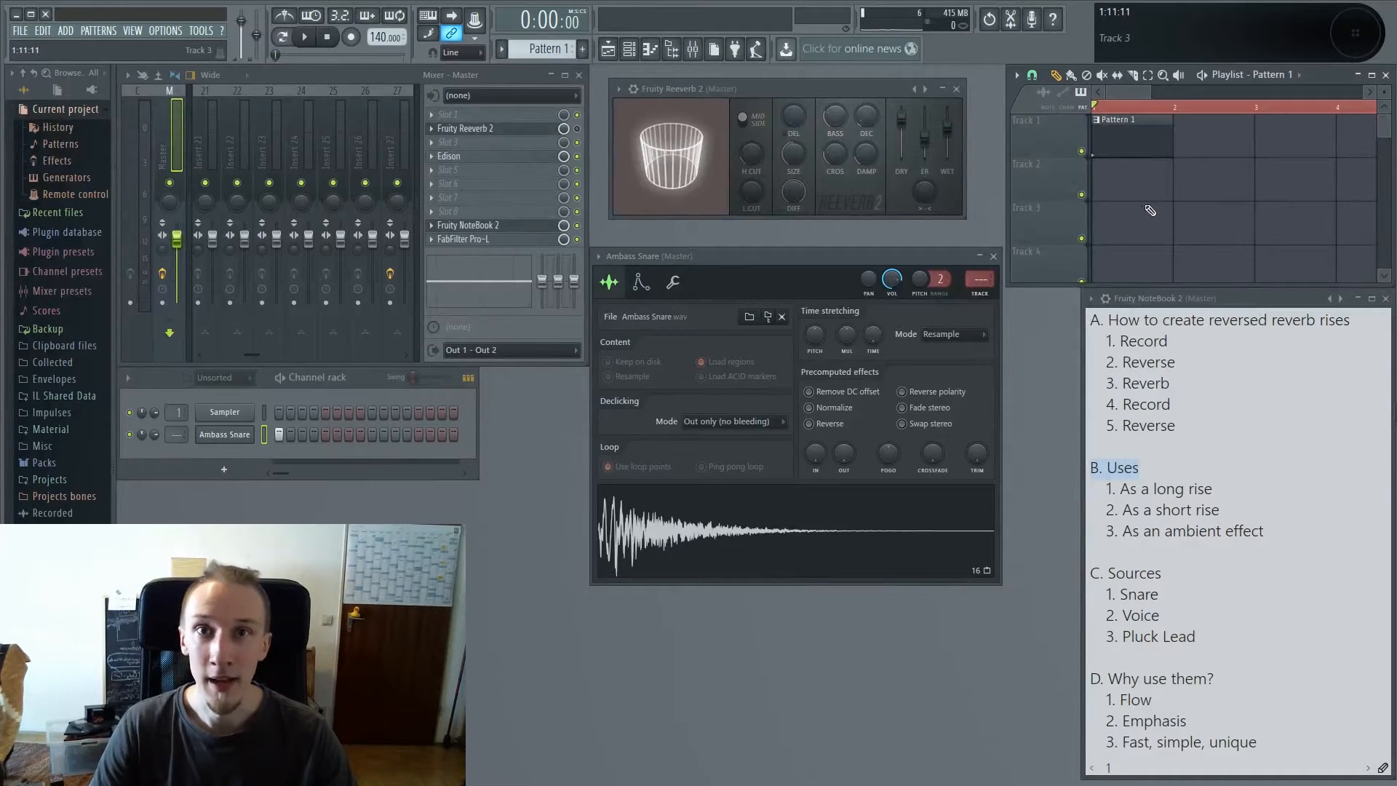
click(808, 424)
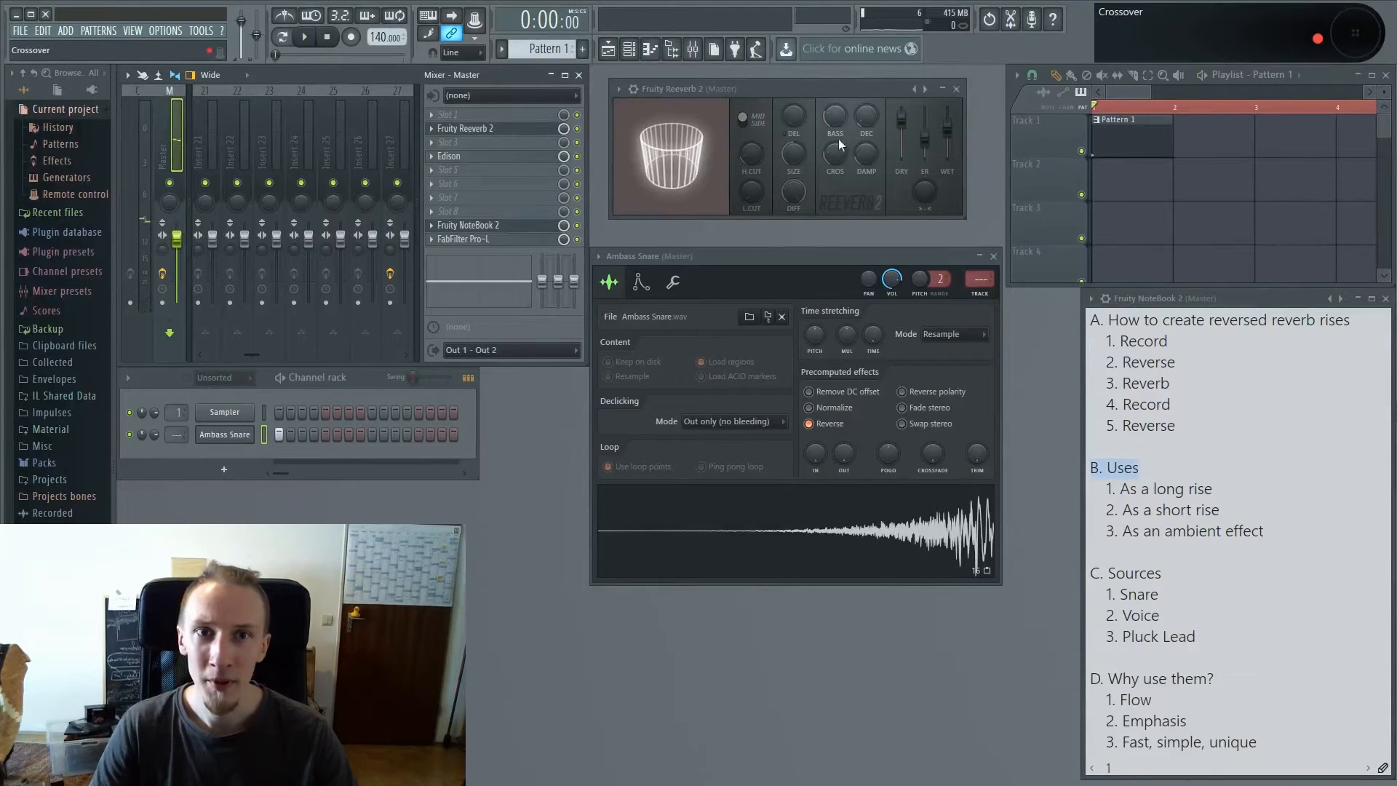
Step: Raise the decay in Fruity Reeverb 2 and play the reversed snare with the longer reverb tail
drag(868, 120, 868, 61)
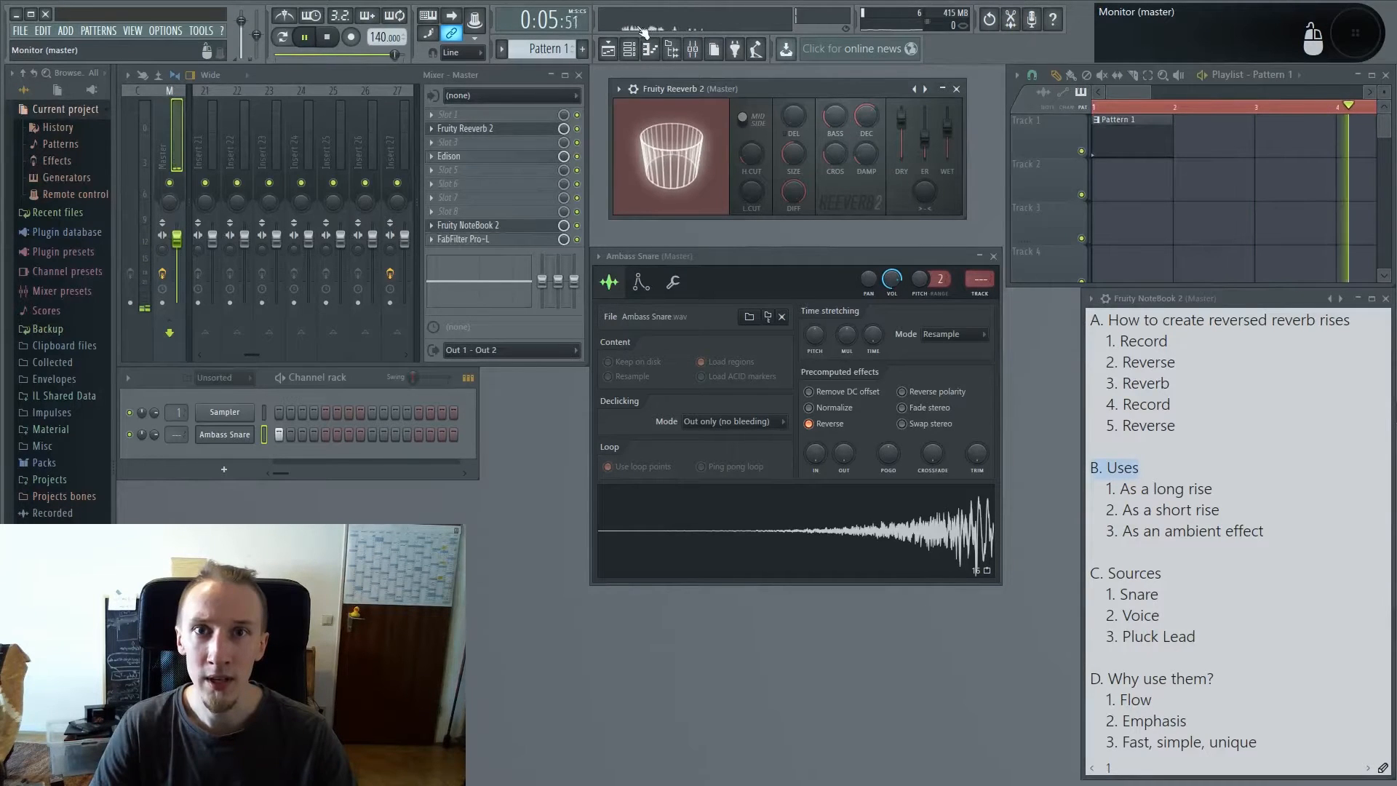
key(space)
scroll(1202, 233, up, 3)
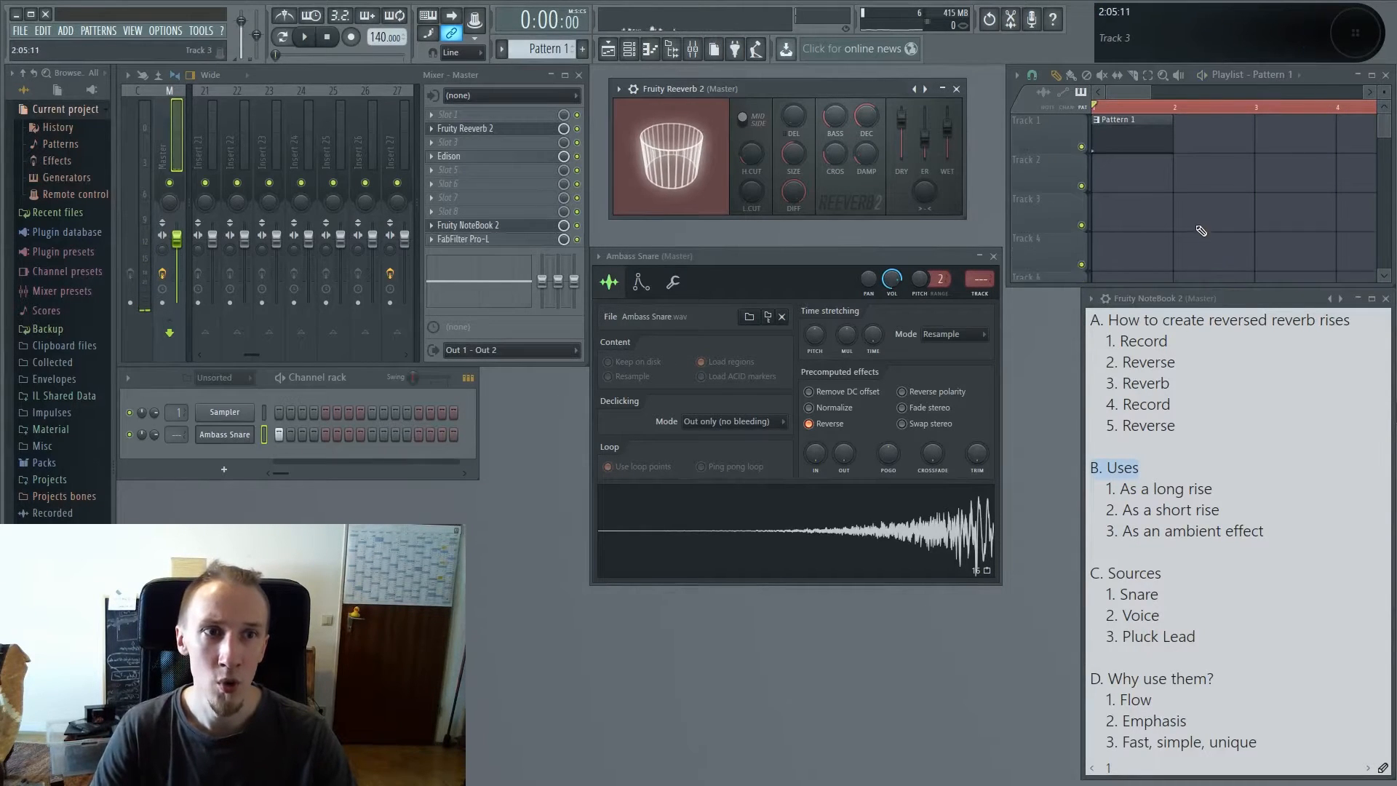
Step: Record Pattern 1's reversed snare in Edison over several bars, capturing the long reverb tail
drag(1201, 221, 1227, 258)
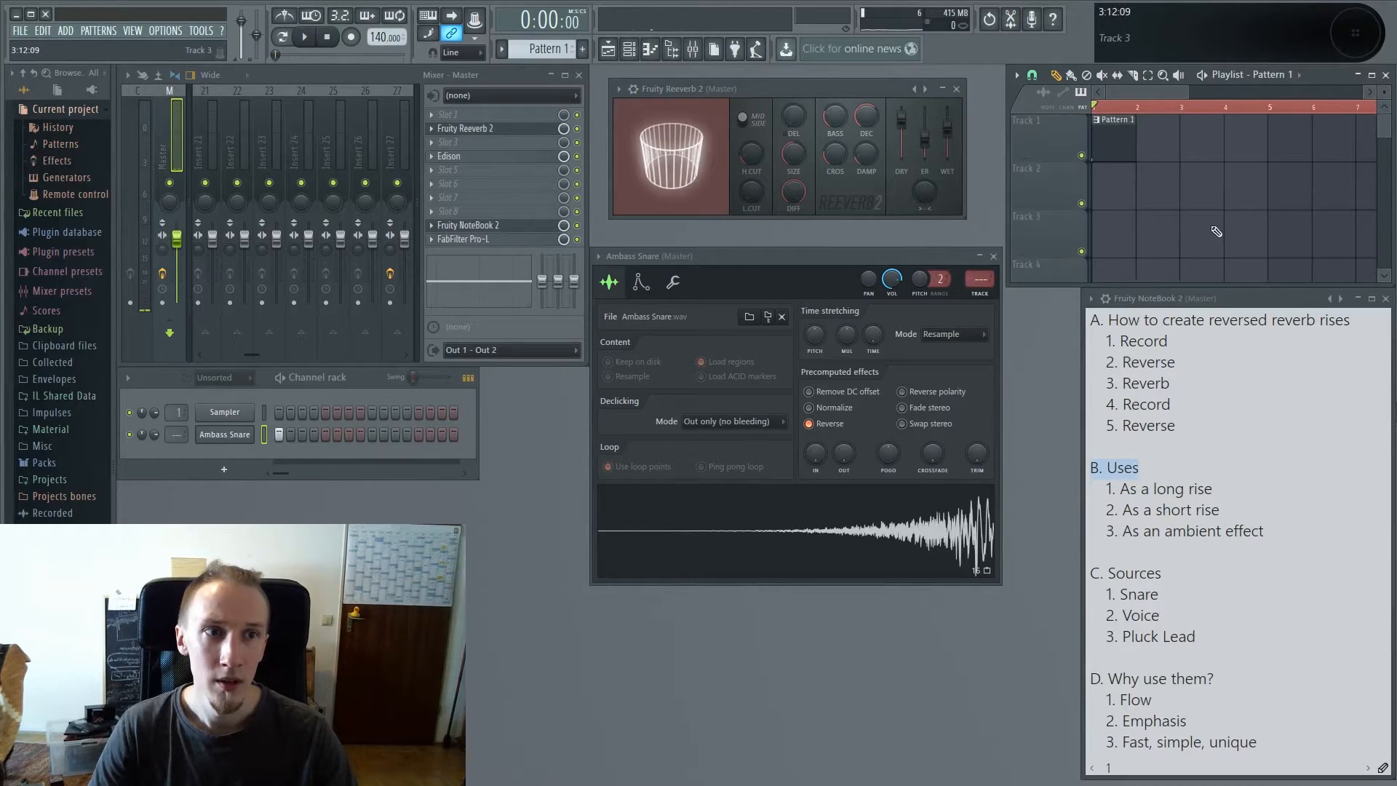
scroll(1210, 224, down, 3)
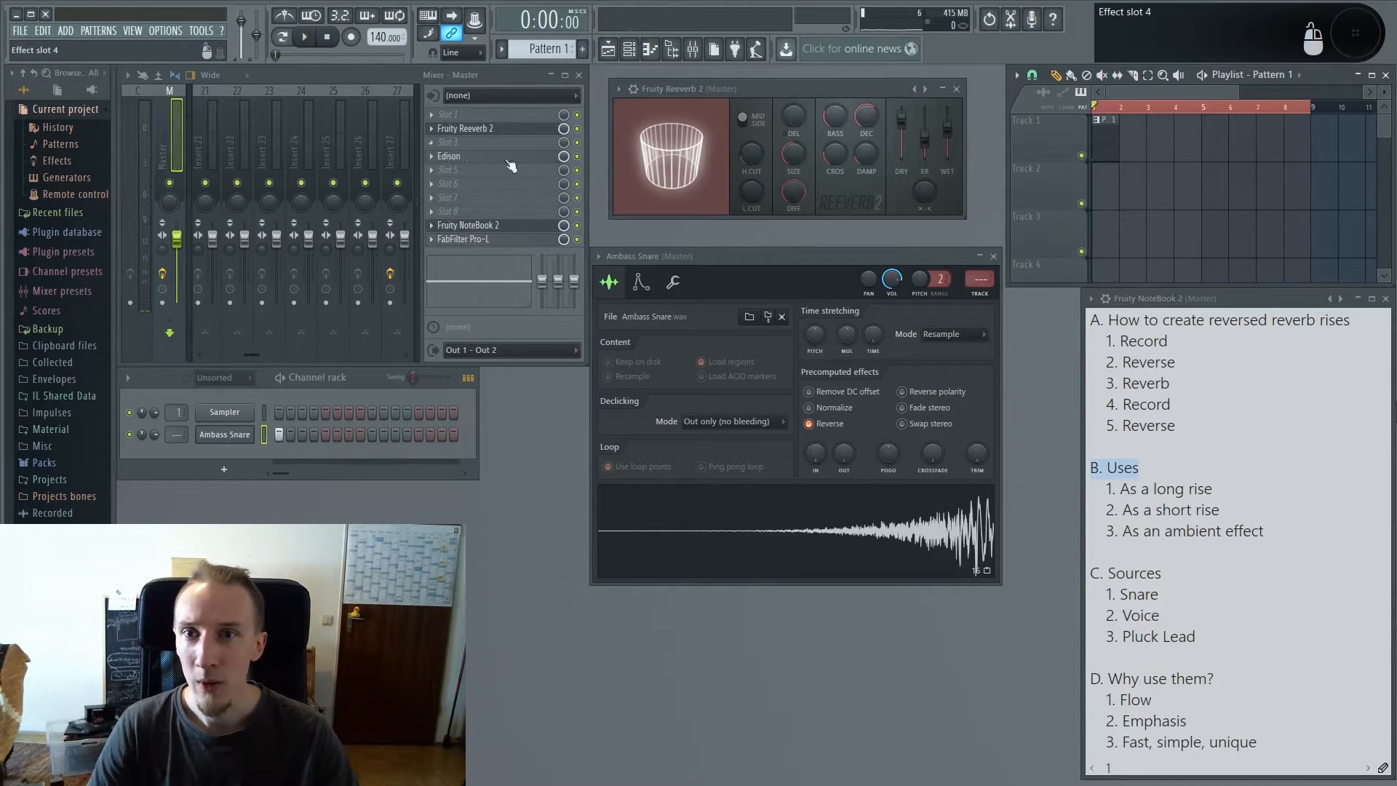
click(449, 156)
drag(684, 302, 688, 295)
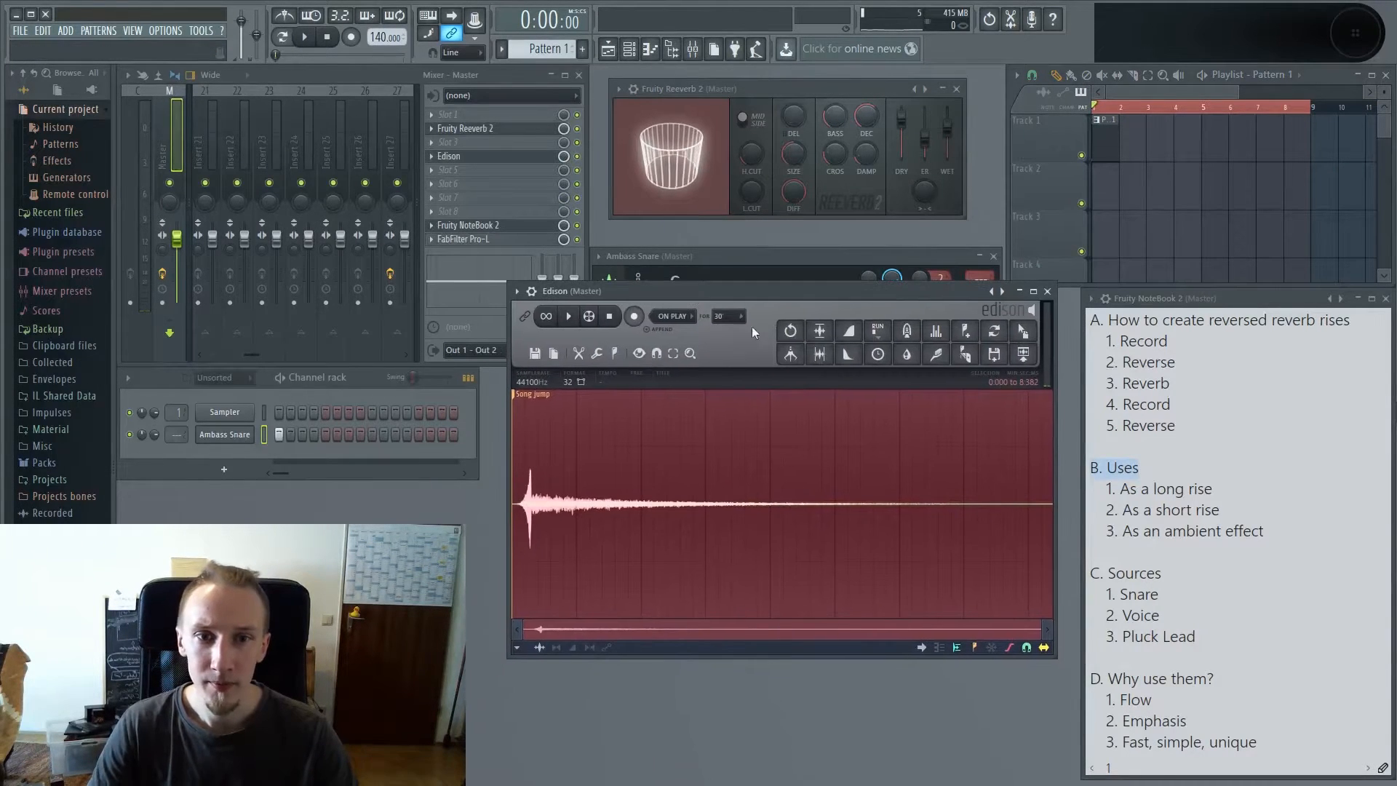
click(633, 316)
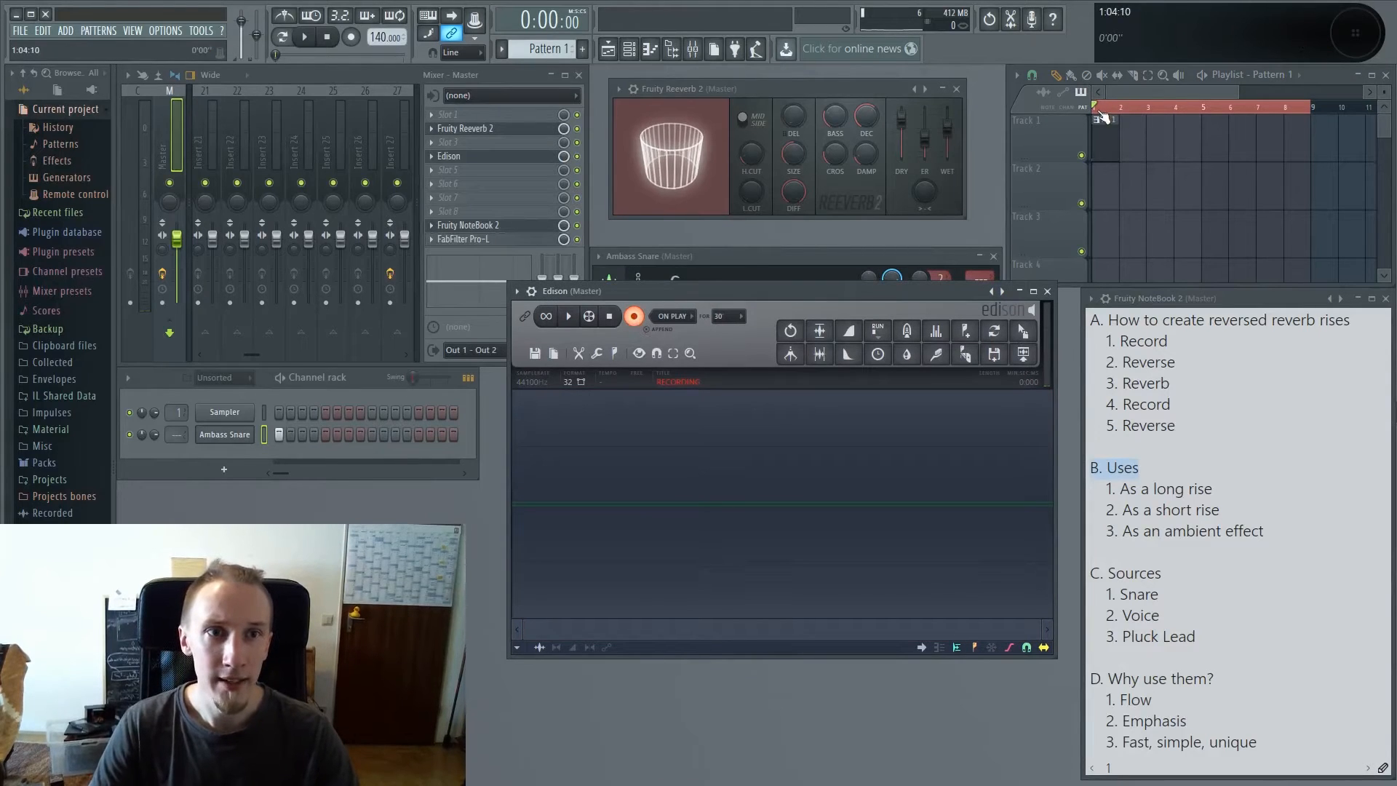
mouse_move(848, 297)
mouse_down()
mouse_move(830, 288)
mouse_move(845, 292)
mouse_up()
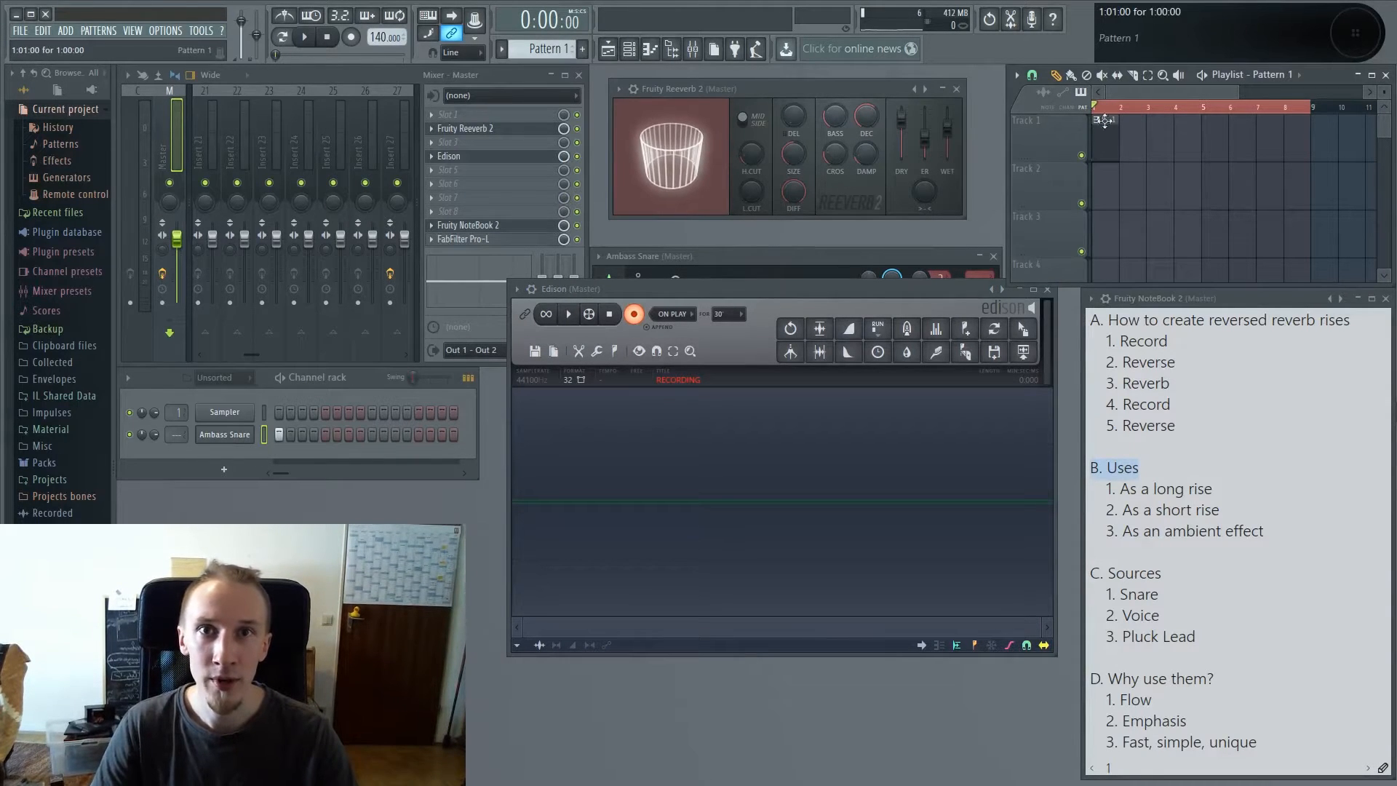
key(space)
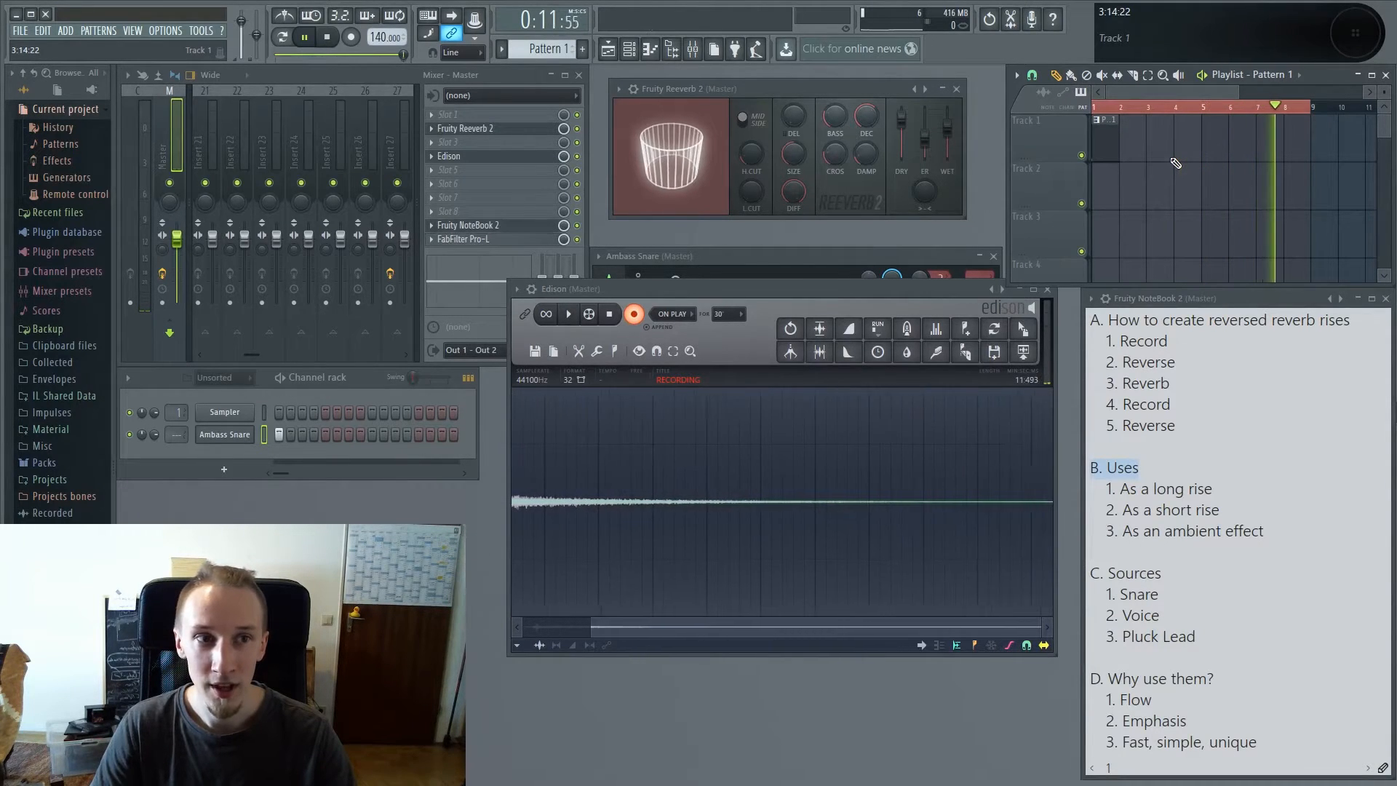
key(space)
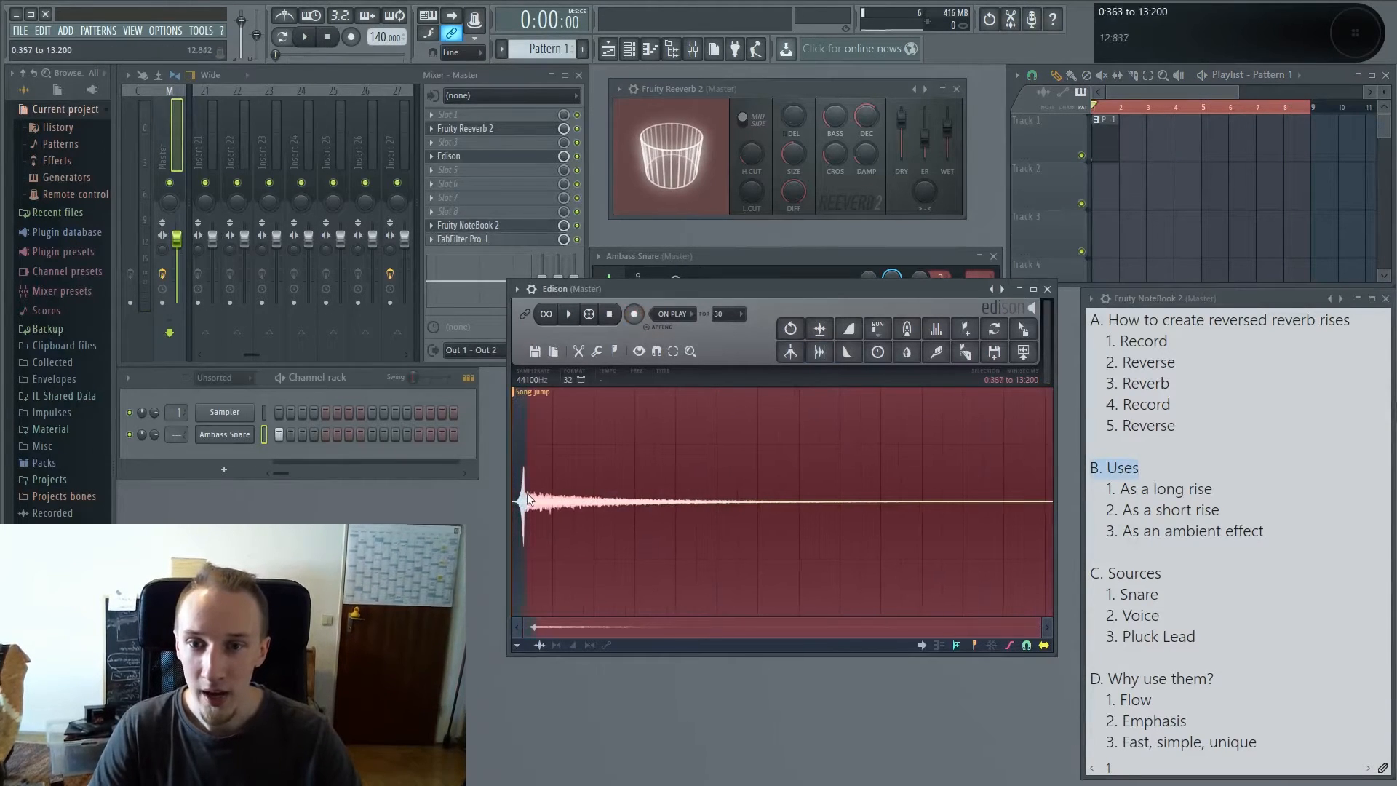
Step: Place the recording's tail from 0.363 to 13.200 at the start of Track 2 and enable Normalize and Reverse for that clip
drag(526, 495, 528, 494)
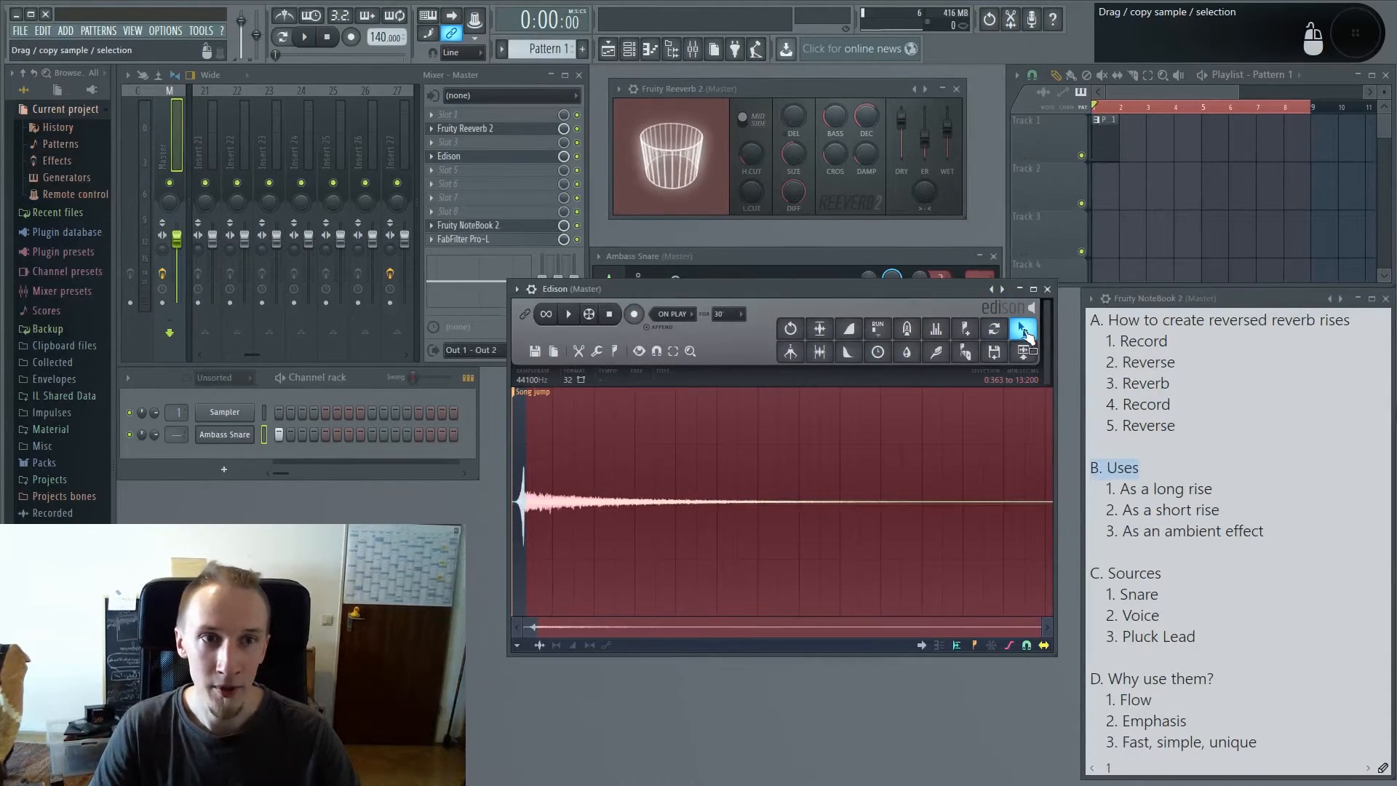
drag(1023, 331, 1107, 186)
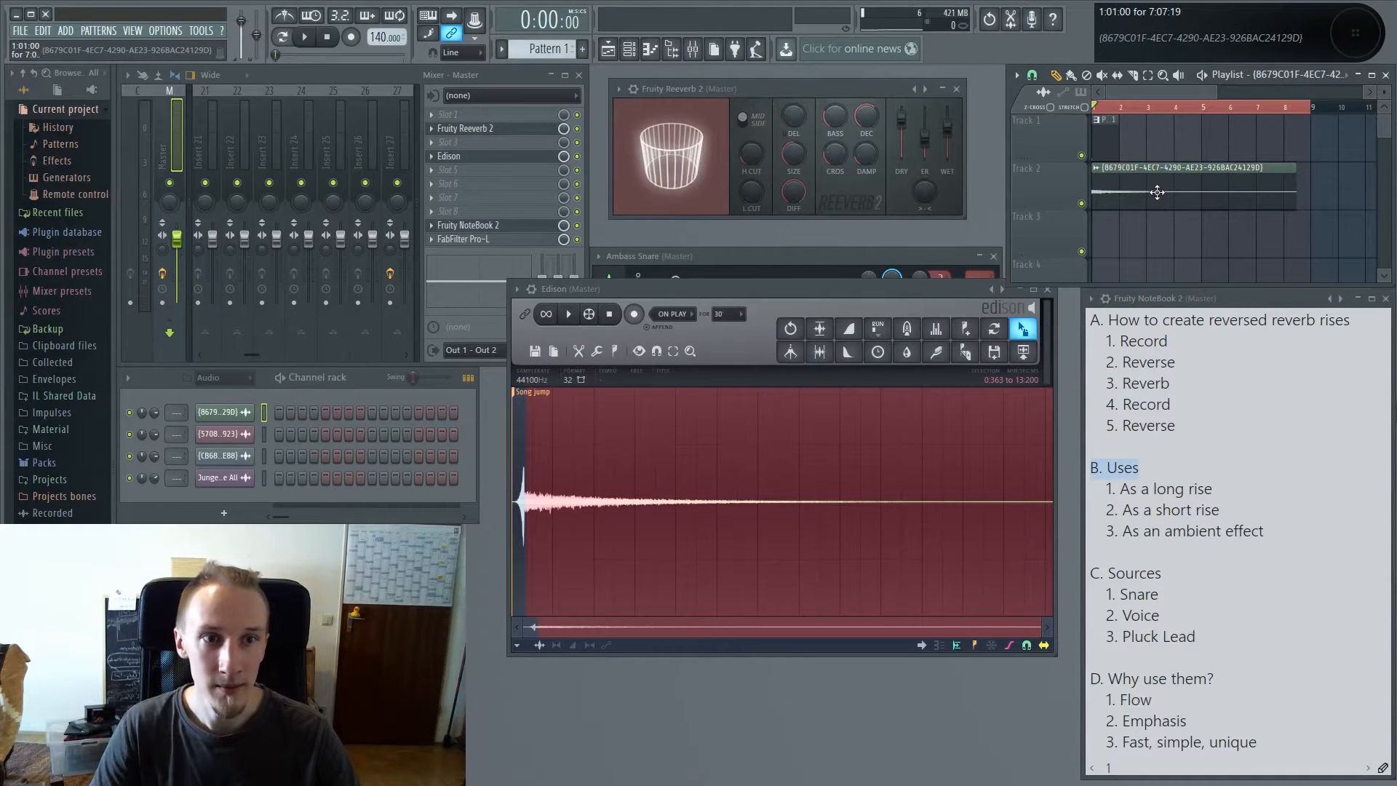
double_click(1157, 192)
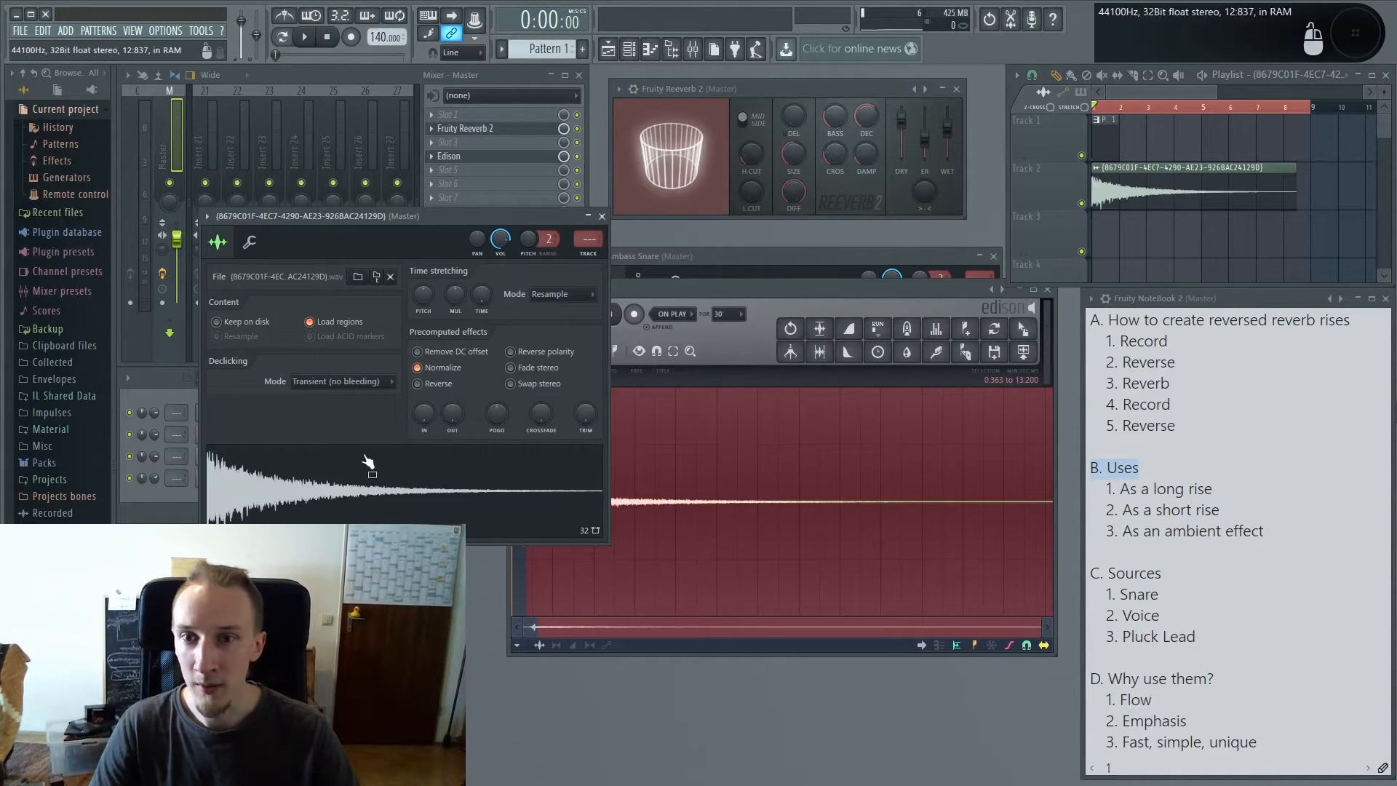
click(417, 367)
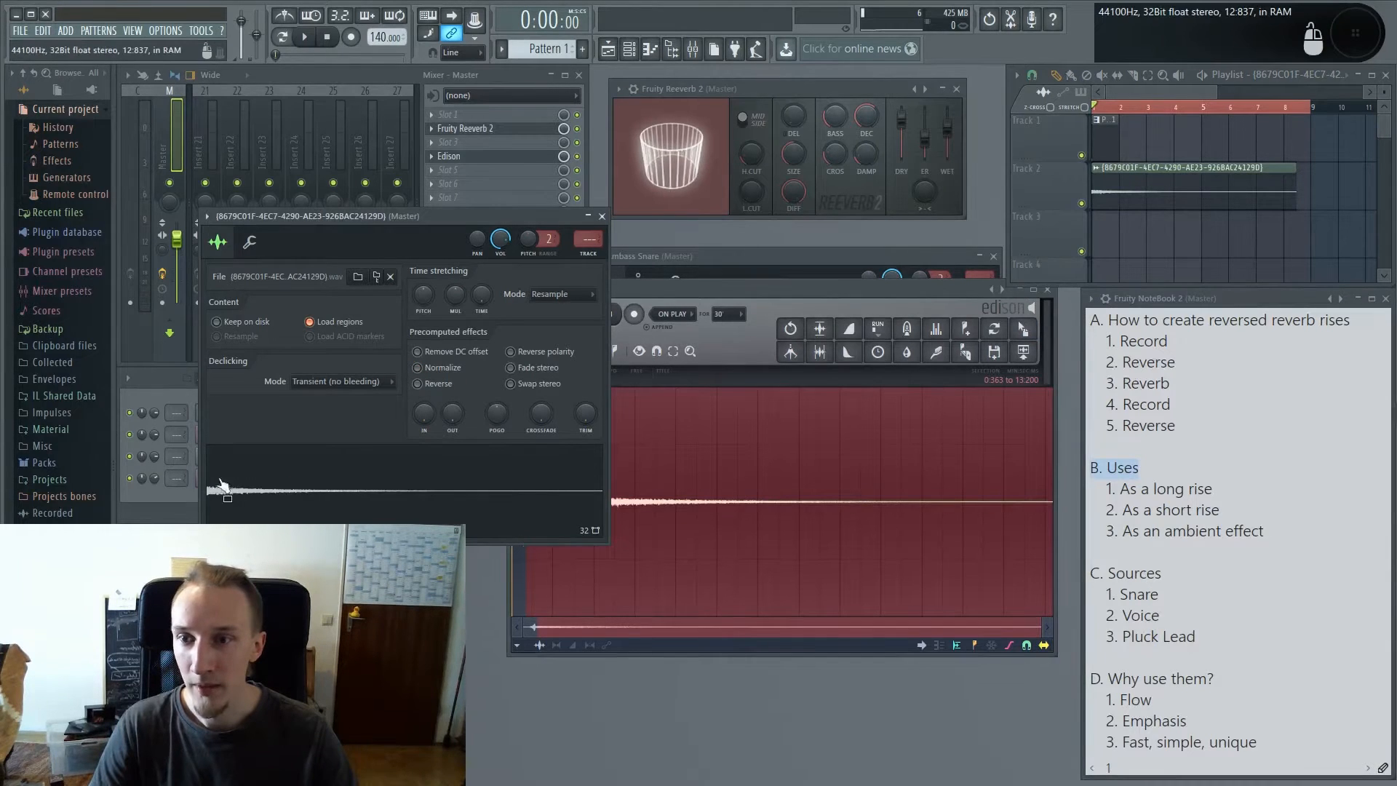
click(430, 373)
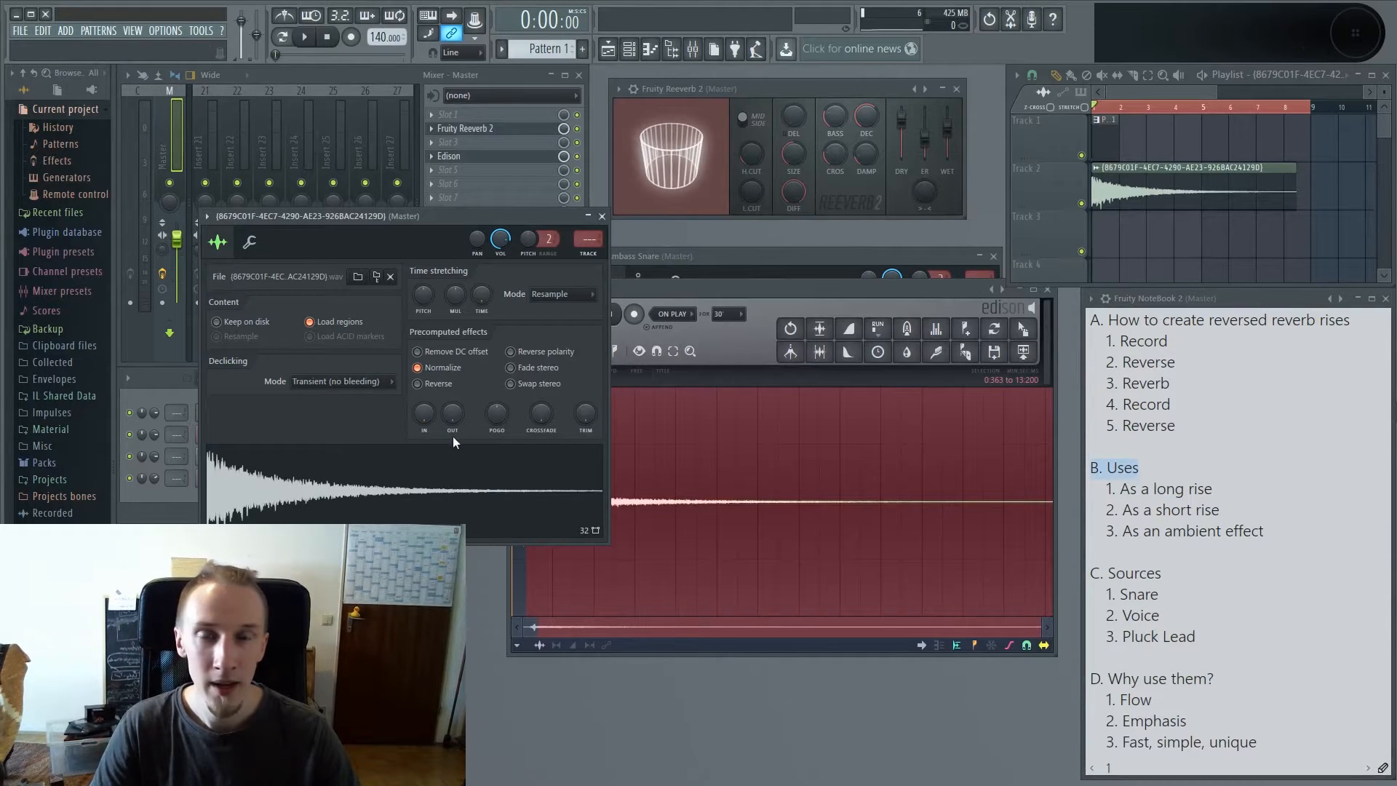
click(418, 383)
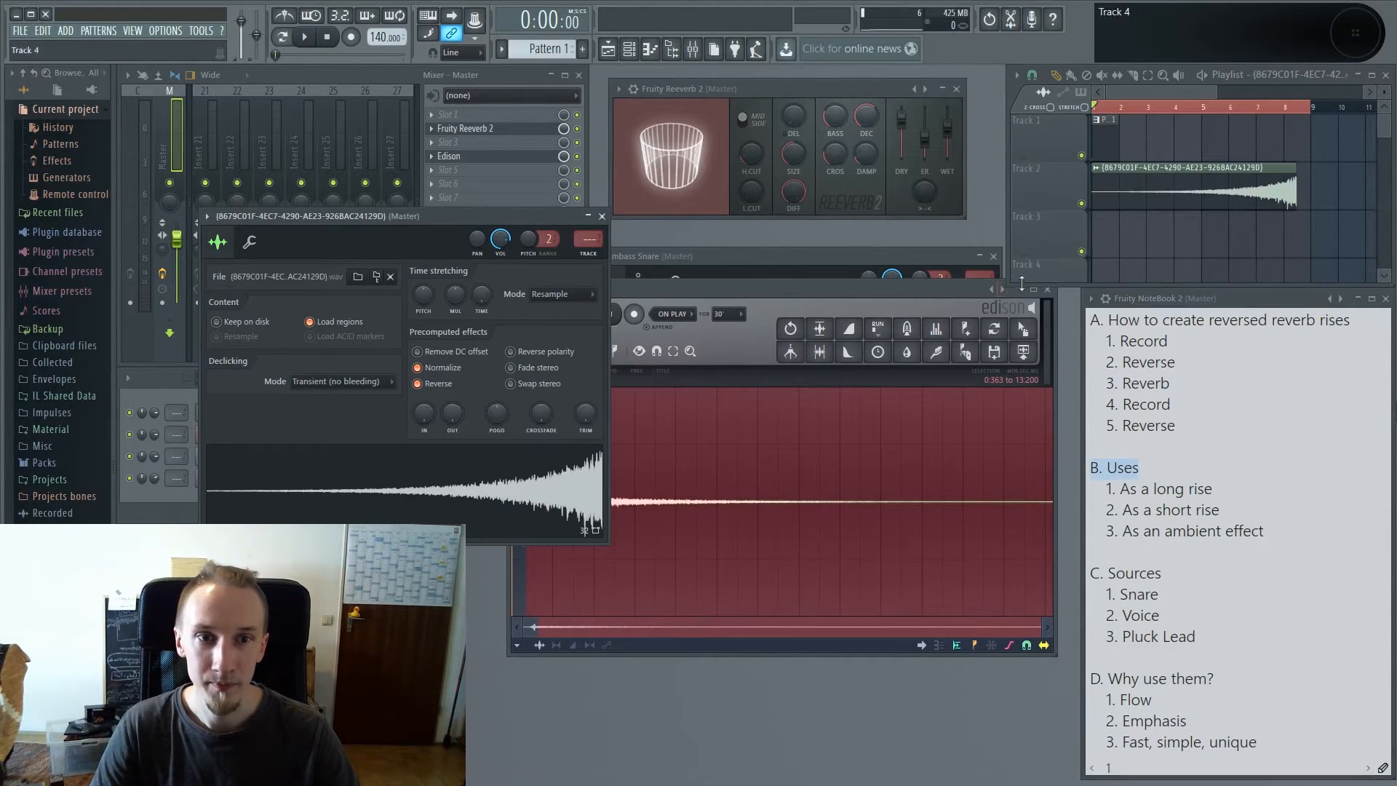
Step: Close the Edison and Ambass Snare windows and move the audio clip's settings window below Fruity Reeverb 2
click(1046, 288)
click(993, 256)
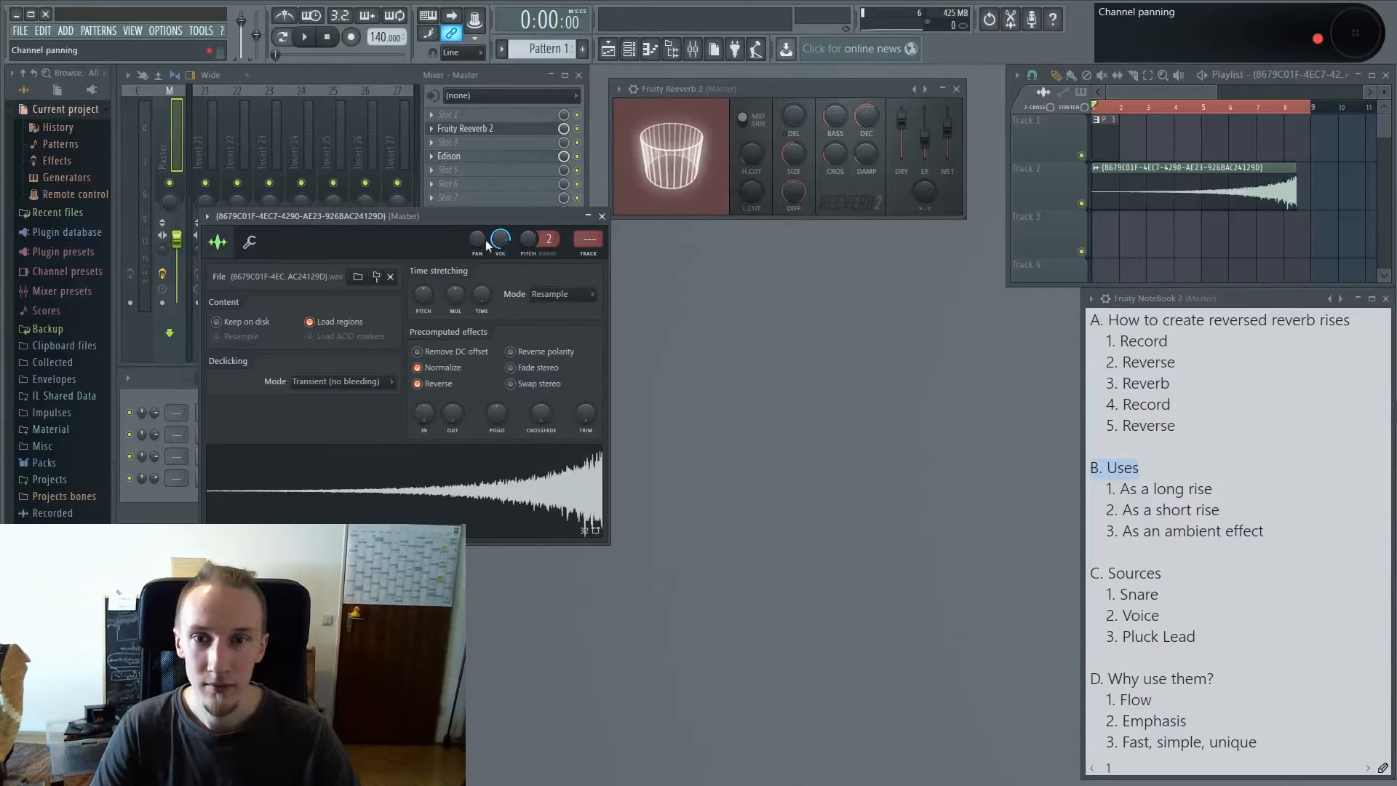
drag(477, 216, 873, 247)
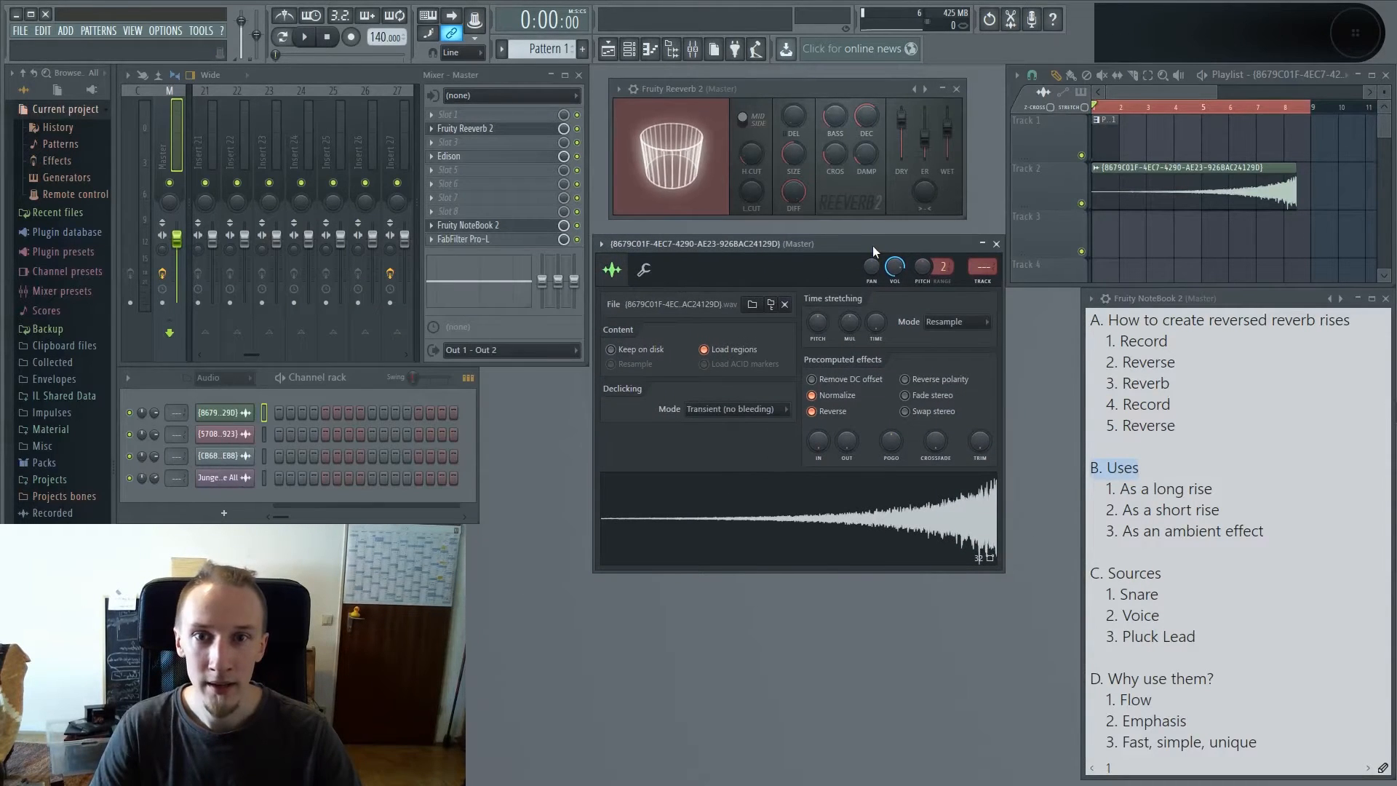
Step: Mute the Pattern 1 clip on Track 1 and play the long reversed rise on Track 2
ctrl+right_click(1165, 237)
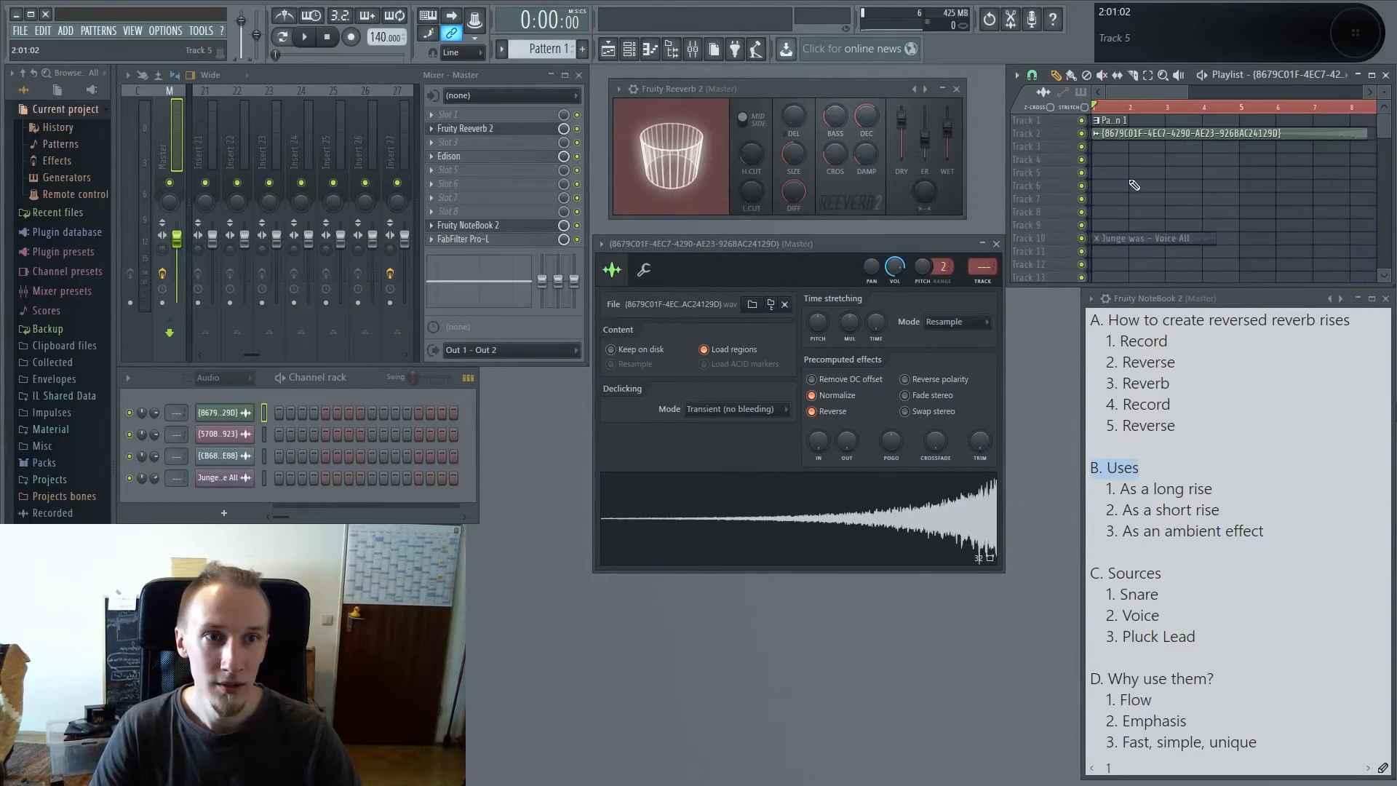
scroll(1134, 184, up, 4)
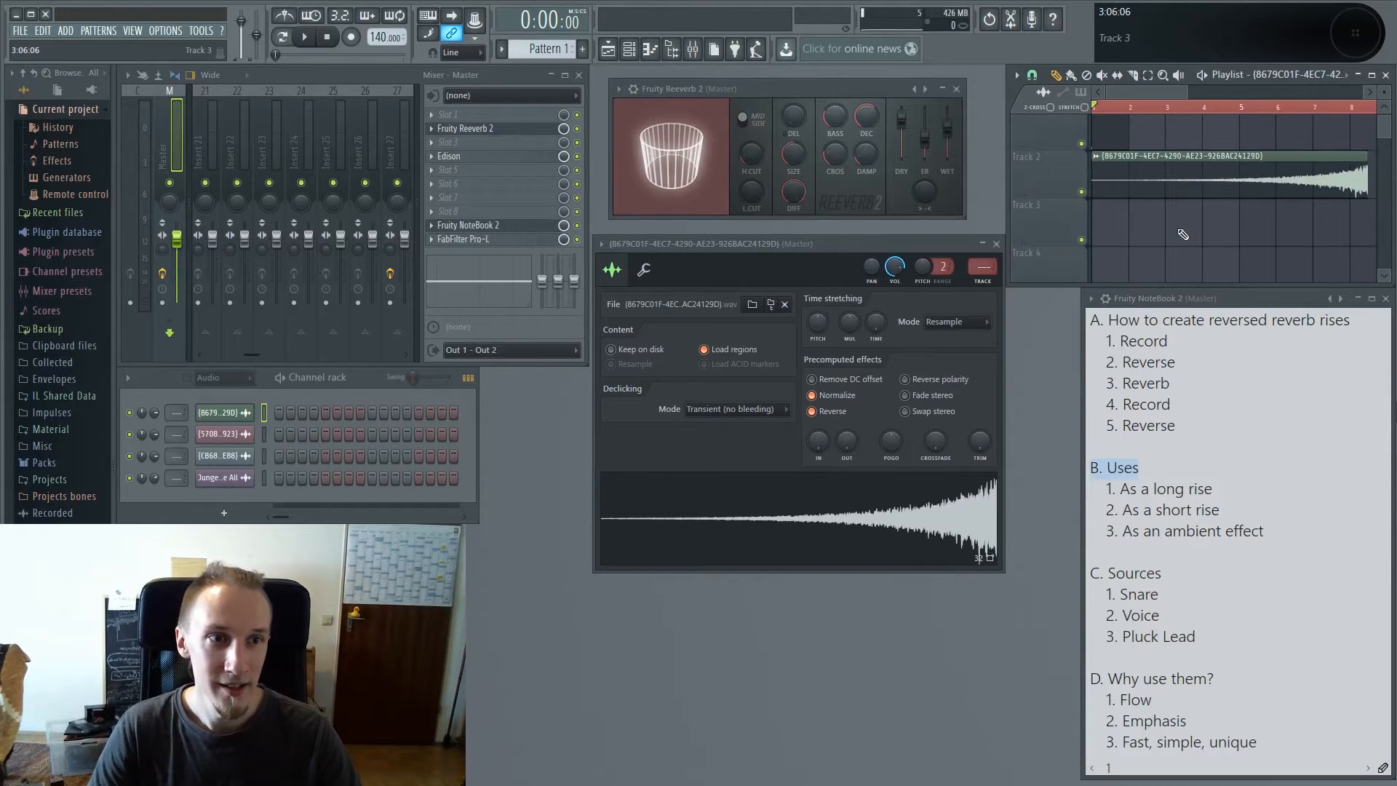
scroll(1178, 218, down, 4)
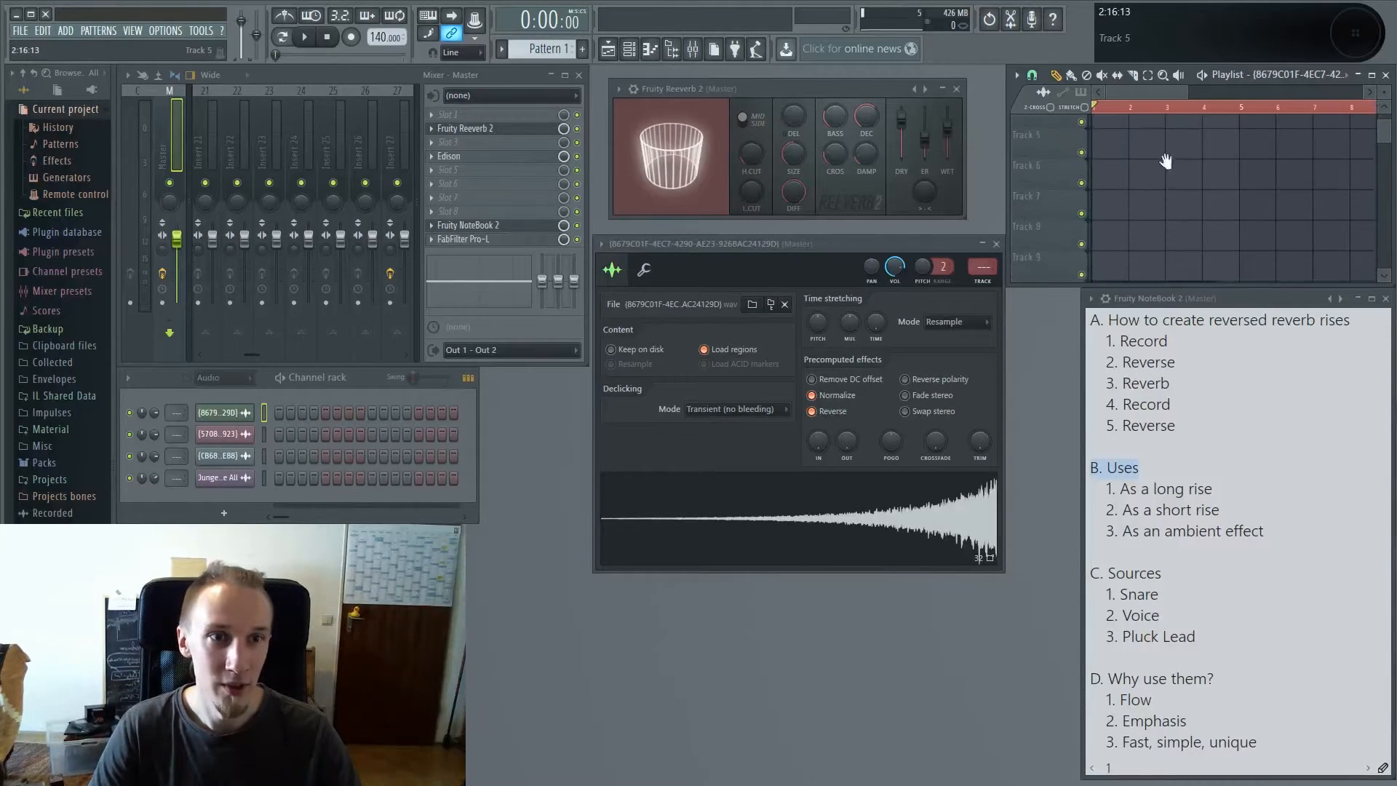
scroll(1164, 156, up, 4)
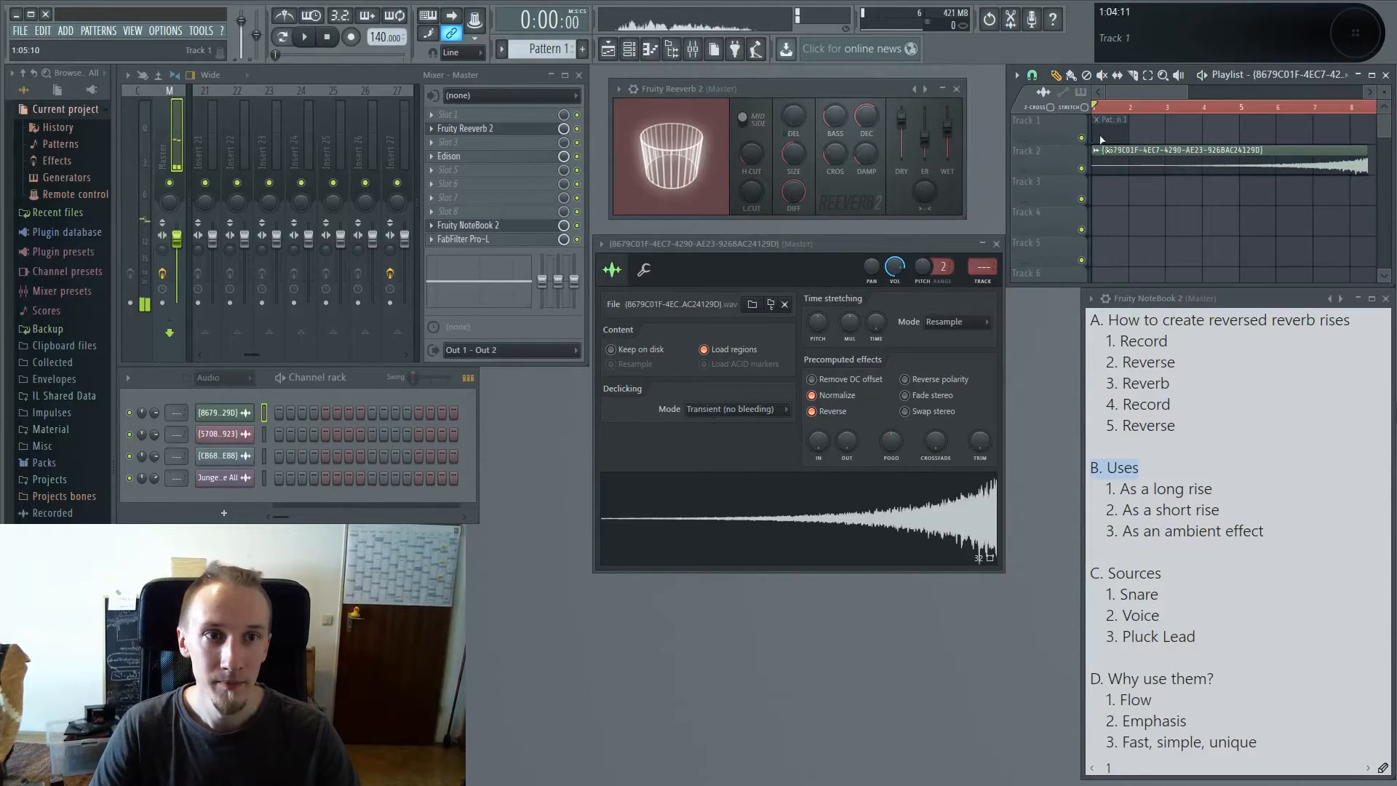
scroll(1101, 140, down, 2)
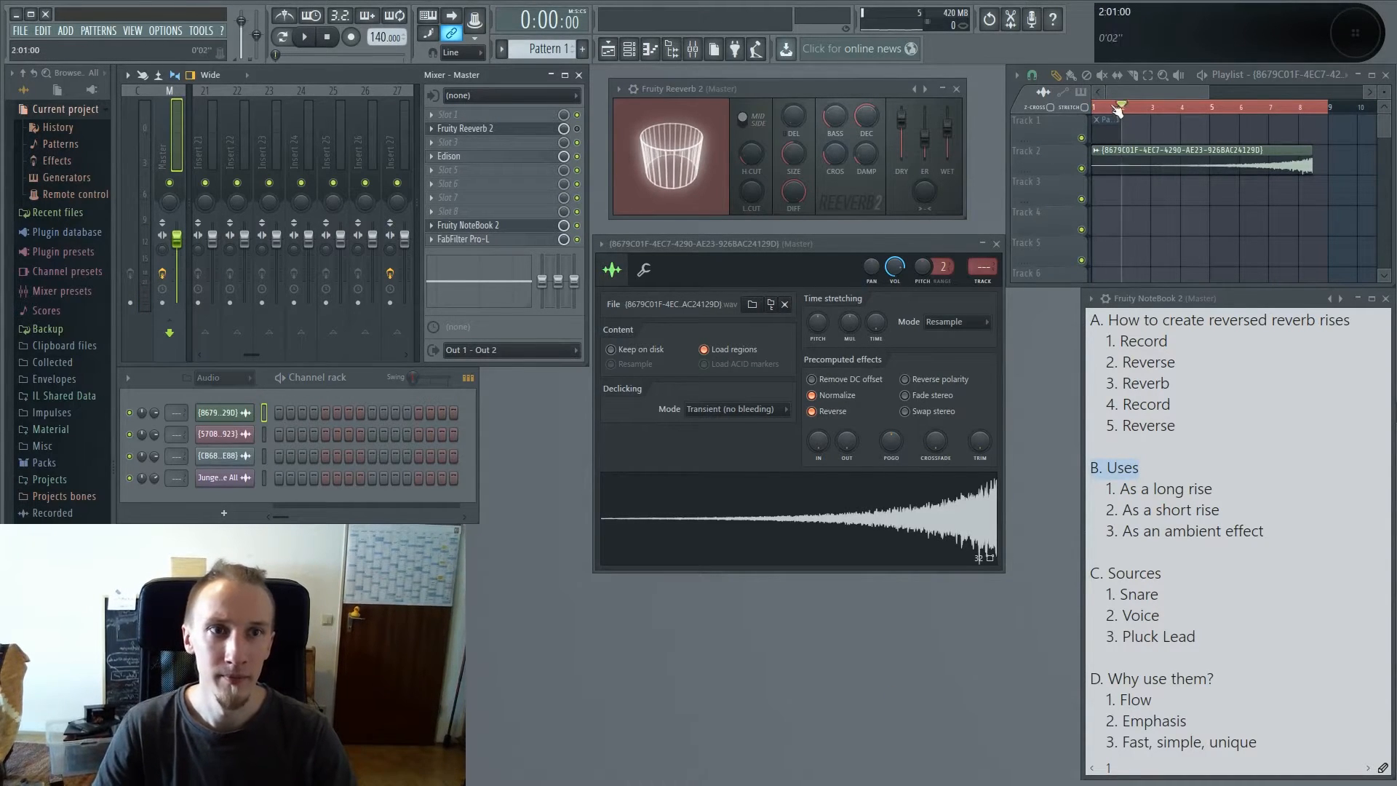
key(space)
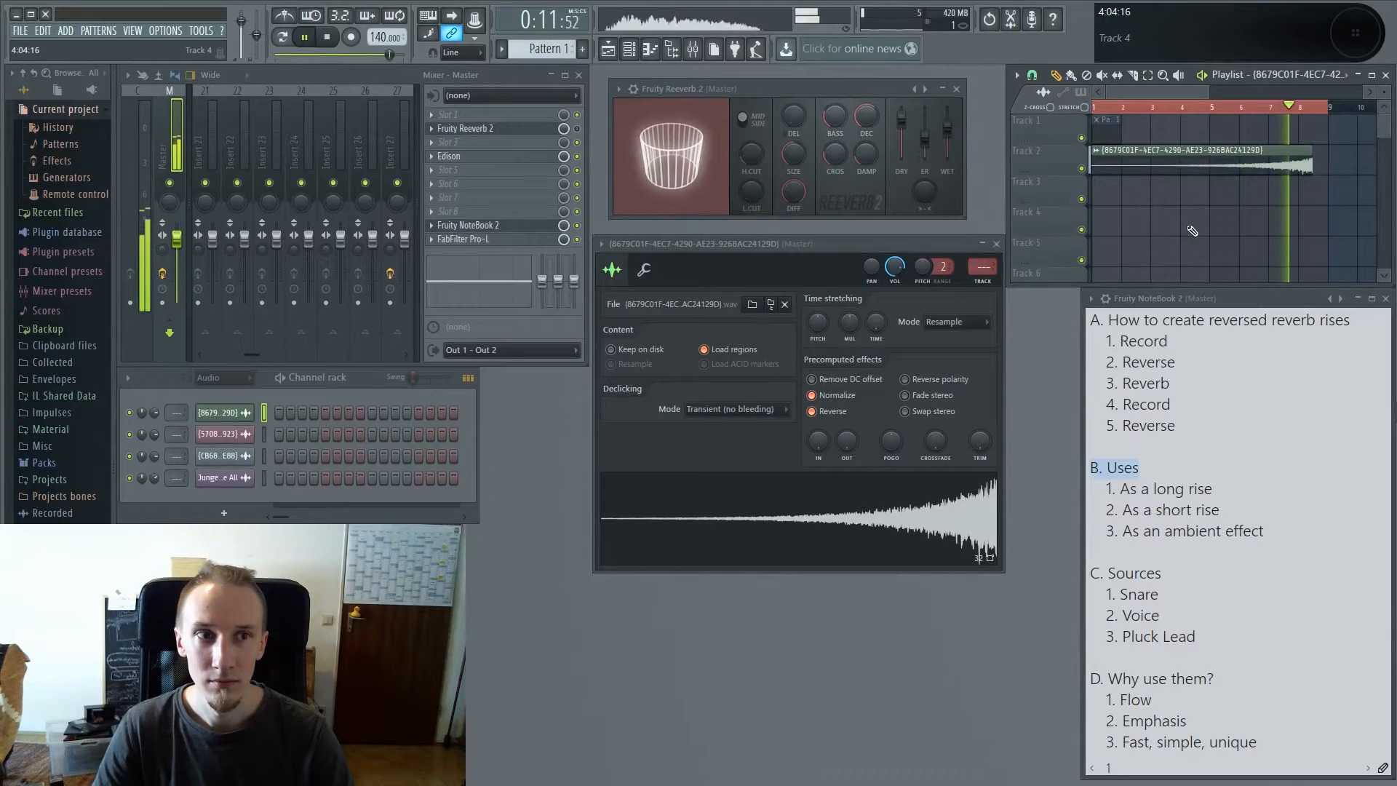
key(space)
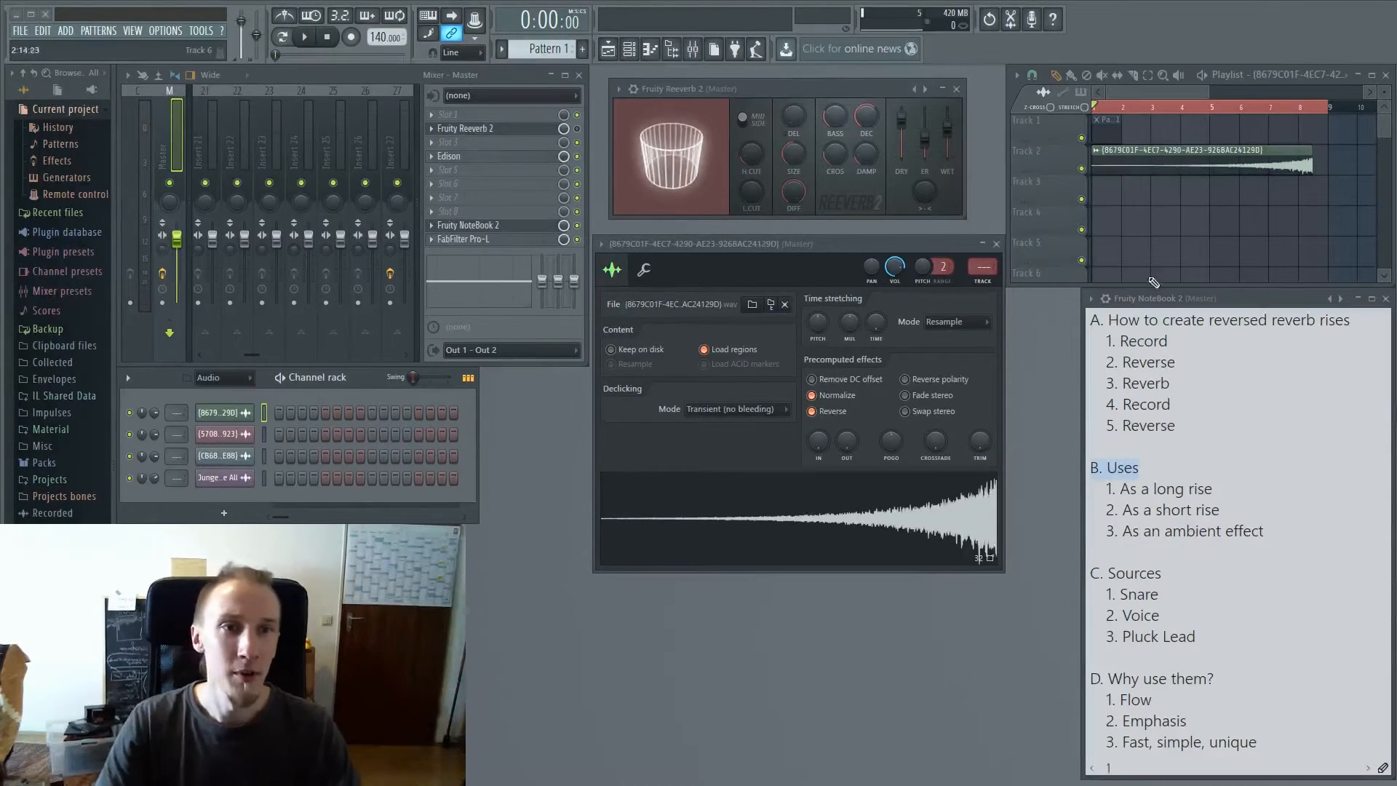
Step: Delete the reversed rise from Track 2 and close its settings window and the Fruity Reeverb 2 window
right_click(1155, 149)
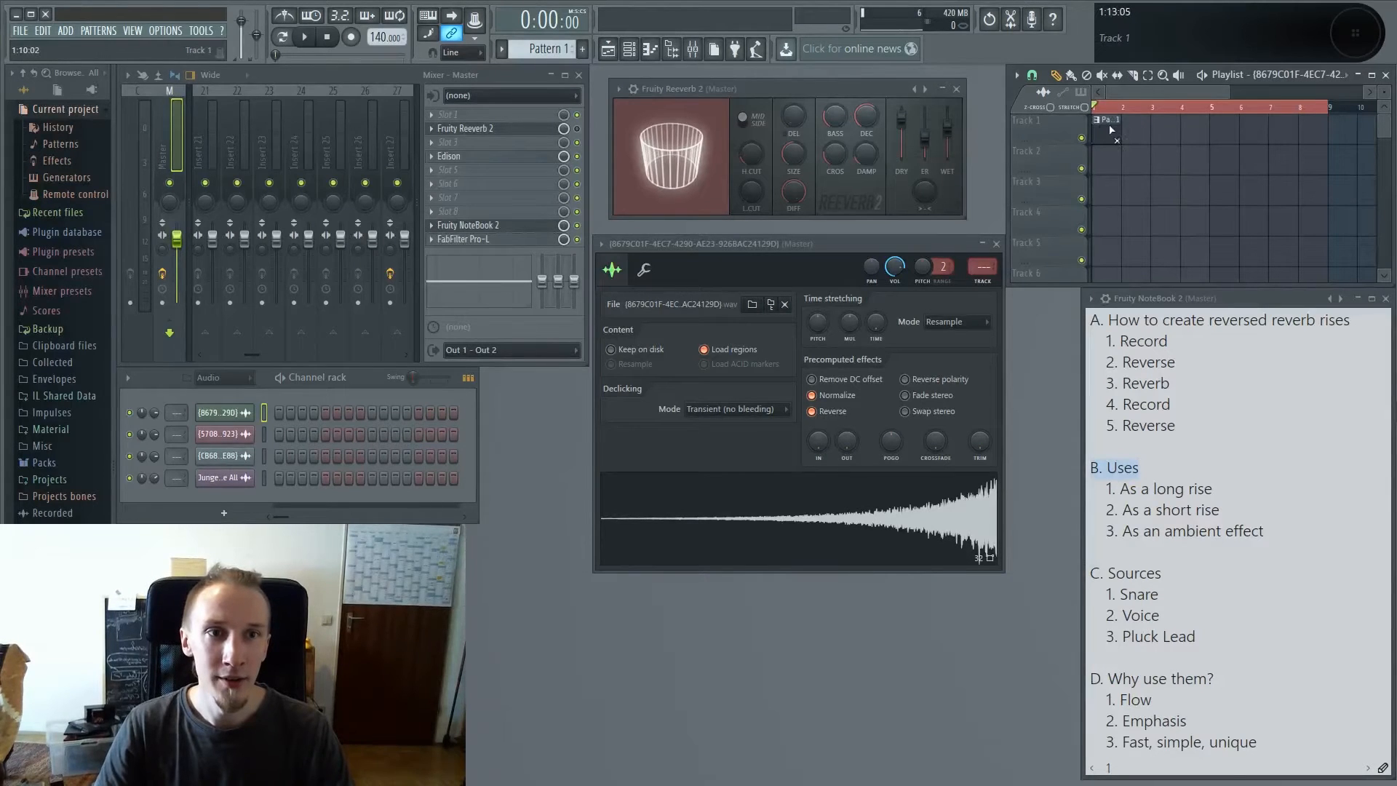
click(996, 244)
click(956, 89)
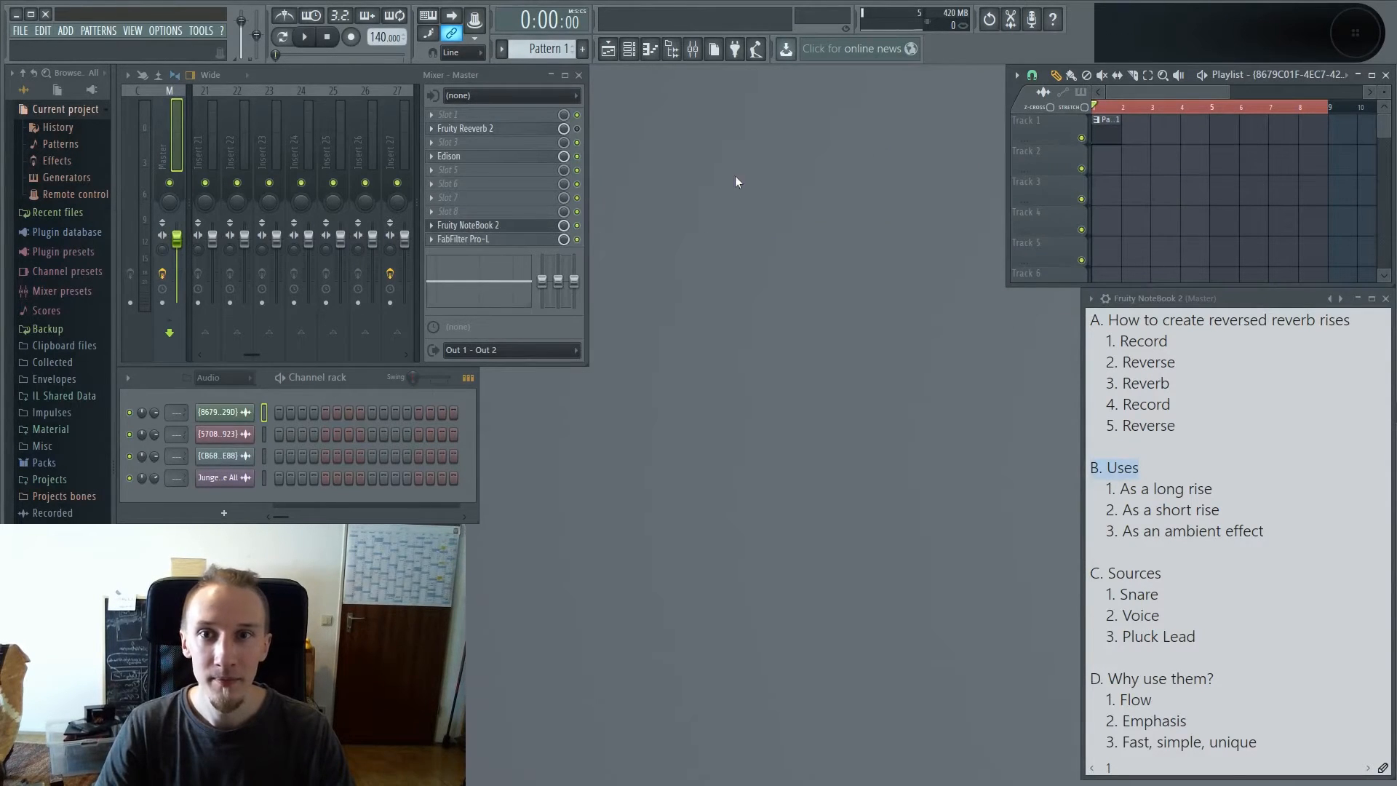
Step: Bypass Fruity Reeverb 2, filter the Channel rack to Unsorted and turn off Reverse for the Ambass Snare
click(580, 128)
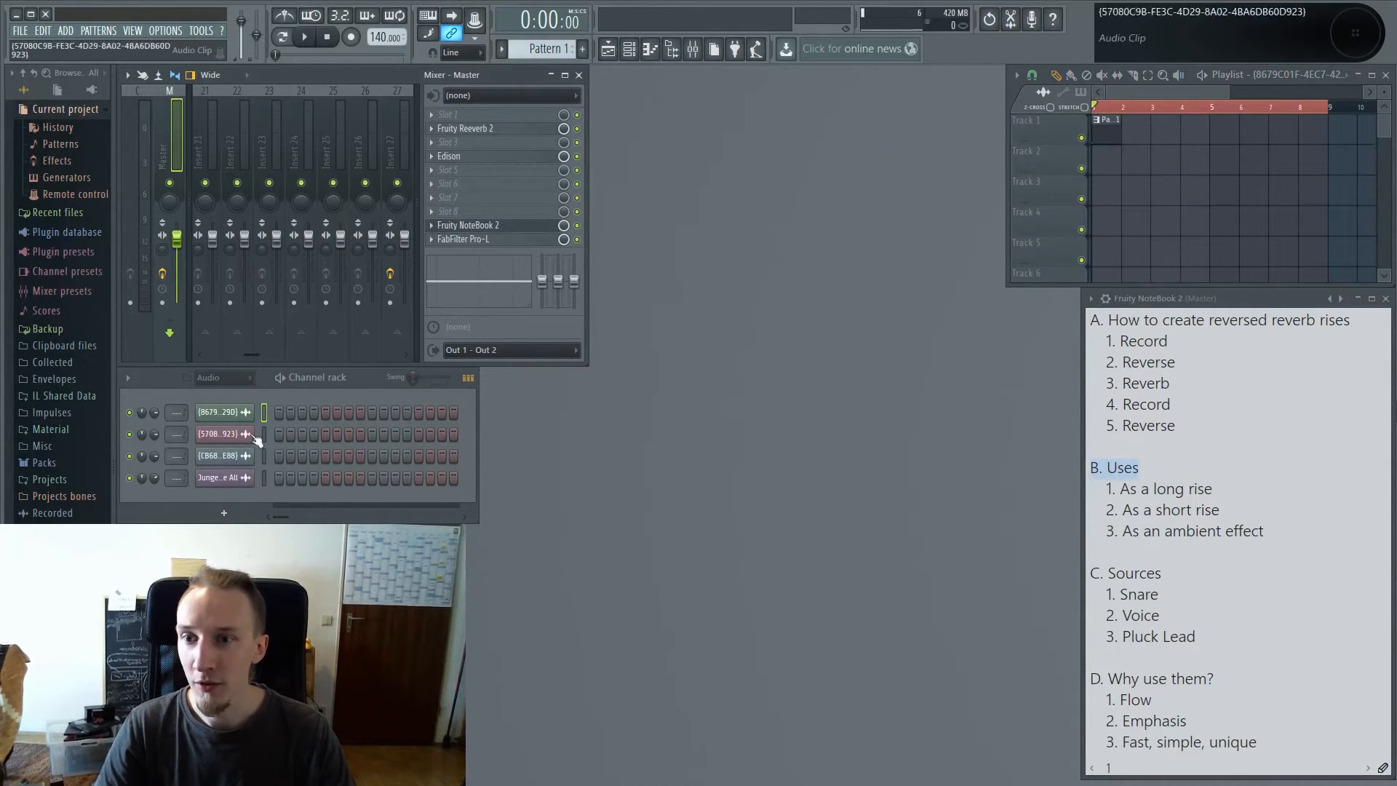
click(234, 379)
click(228, 425)
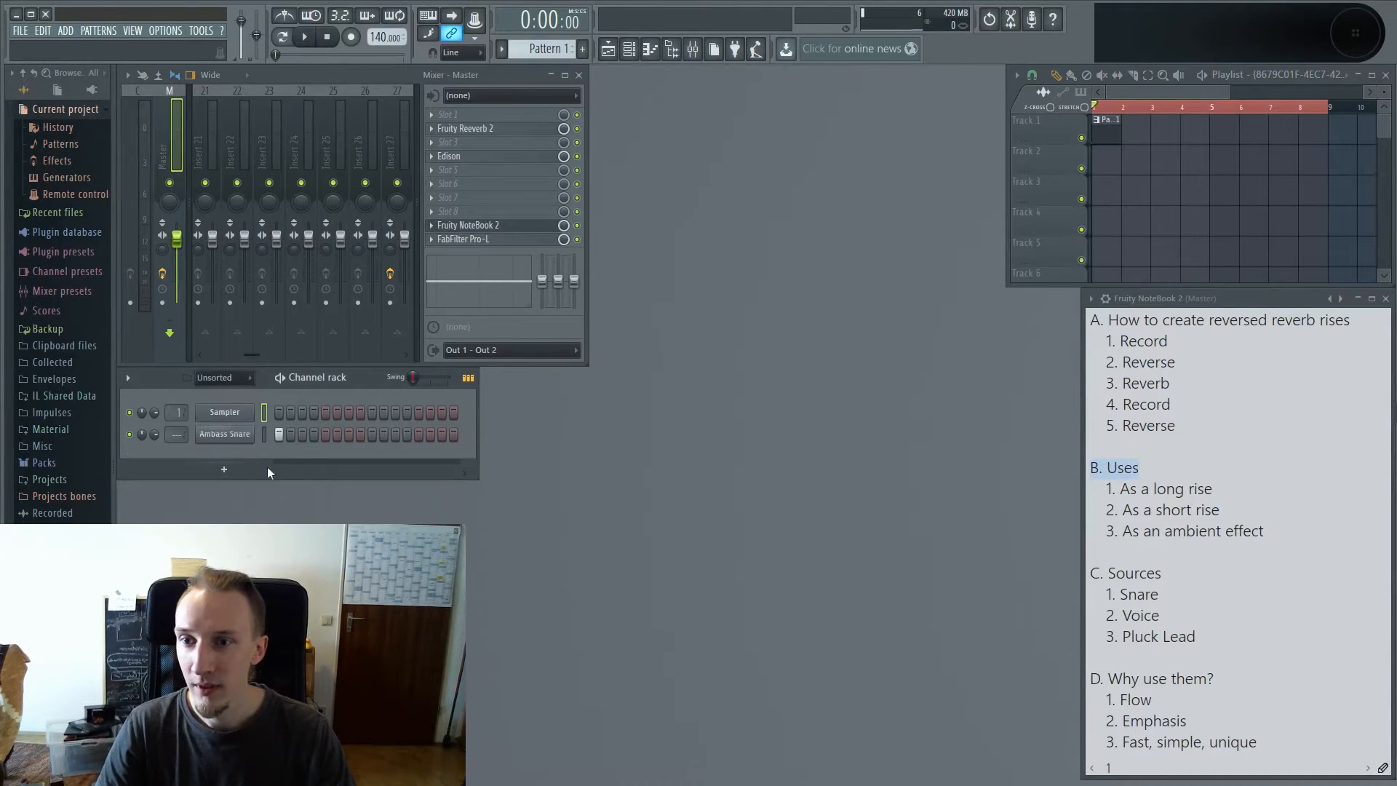
click(229, 435)
click(808, 423)
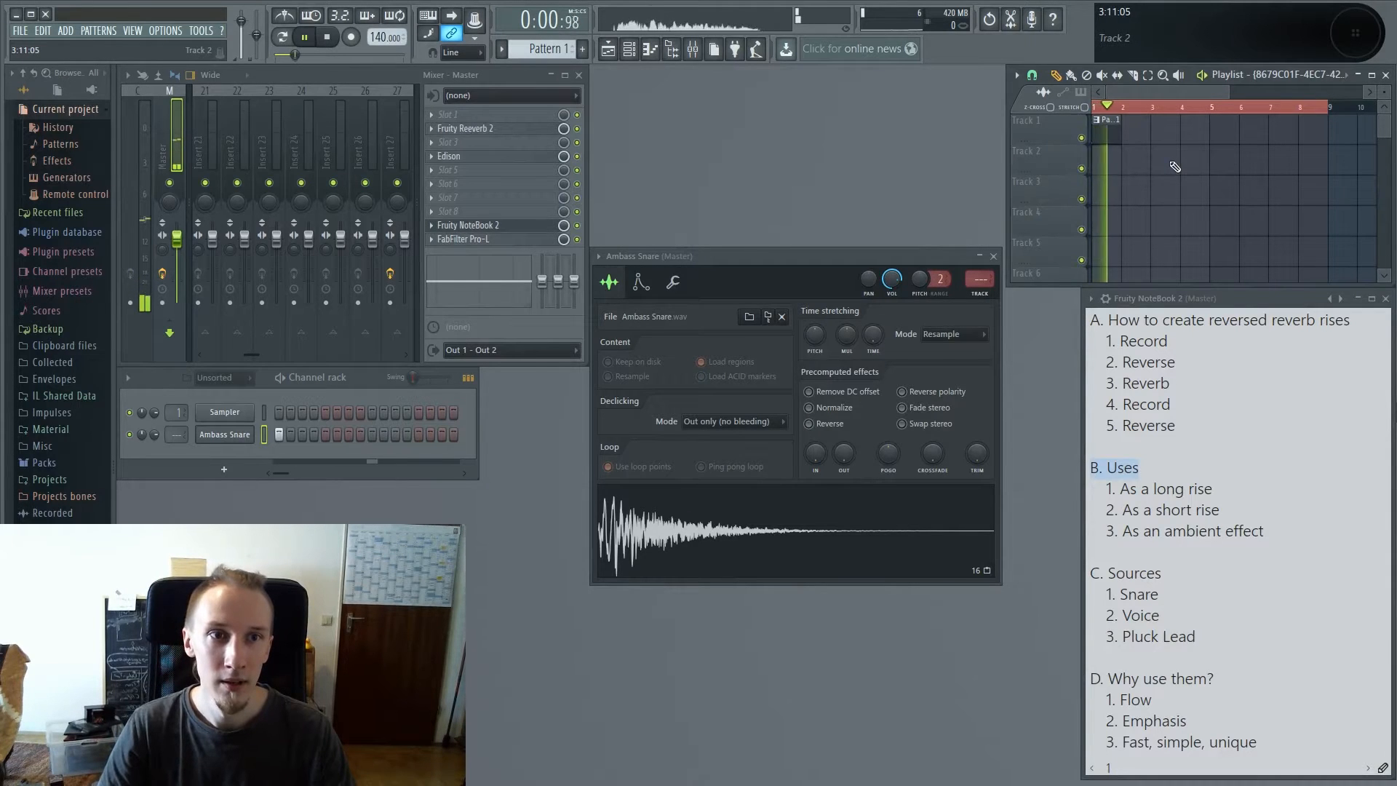
Step: Play the dry, unreversed snare from the start of the Playlist twice
key(space)
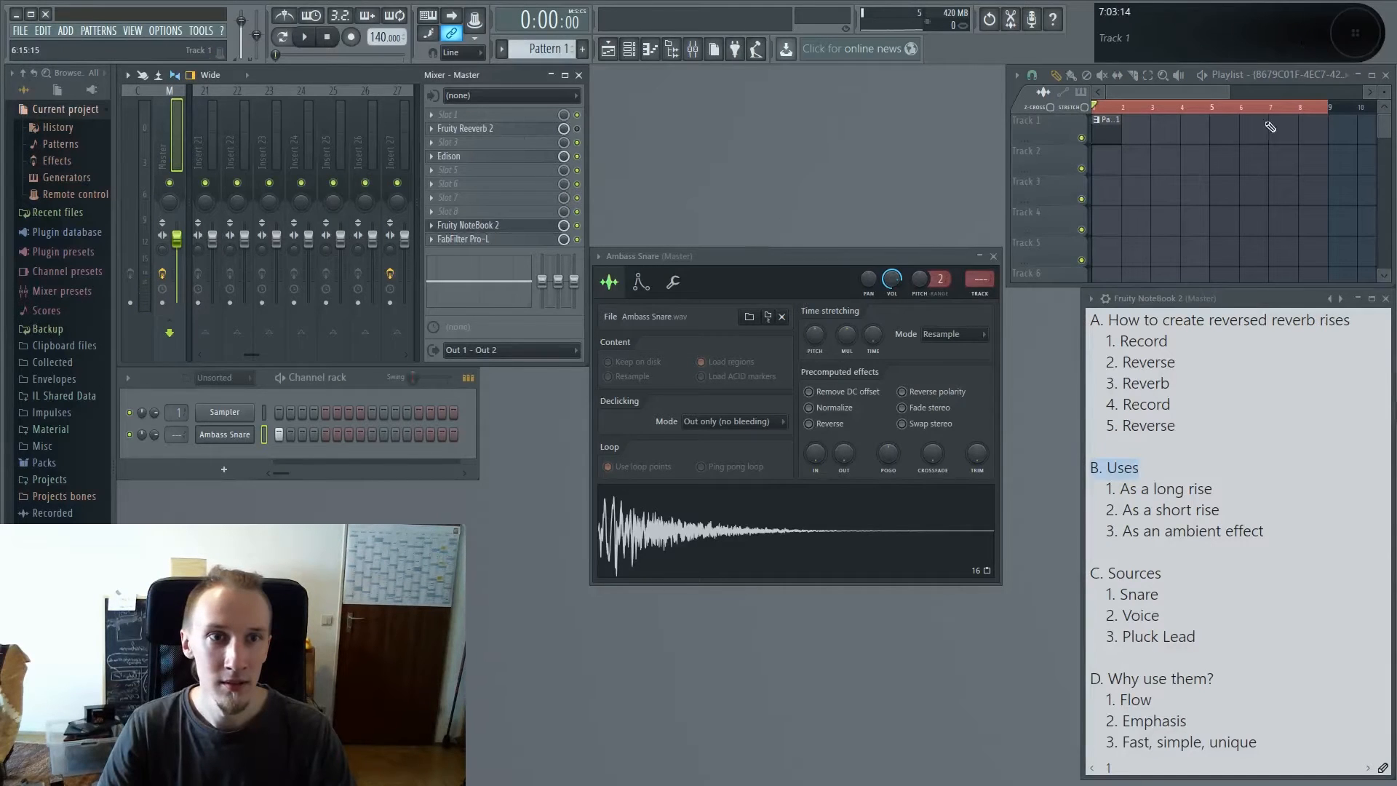
key(space)
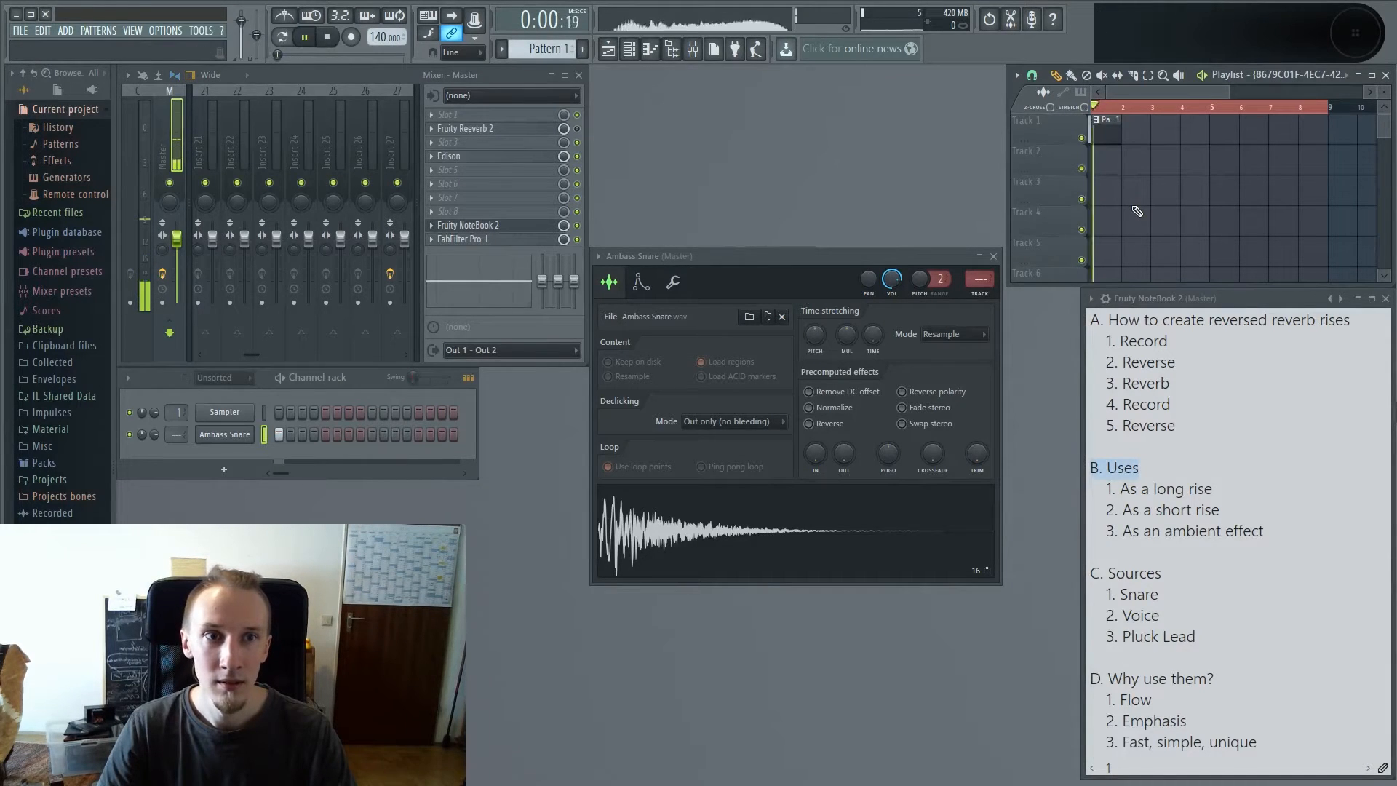
key(space)
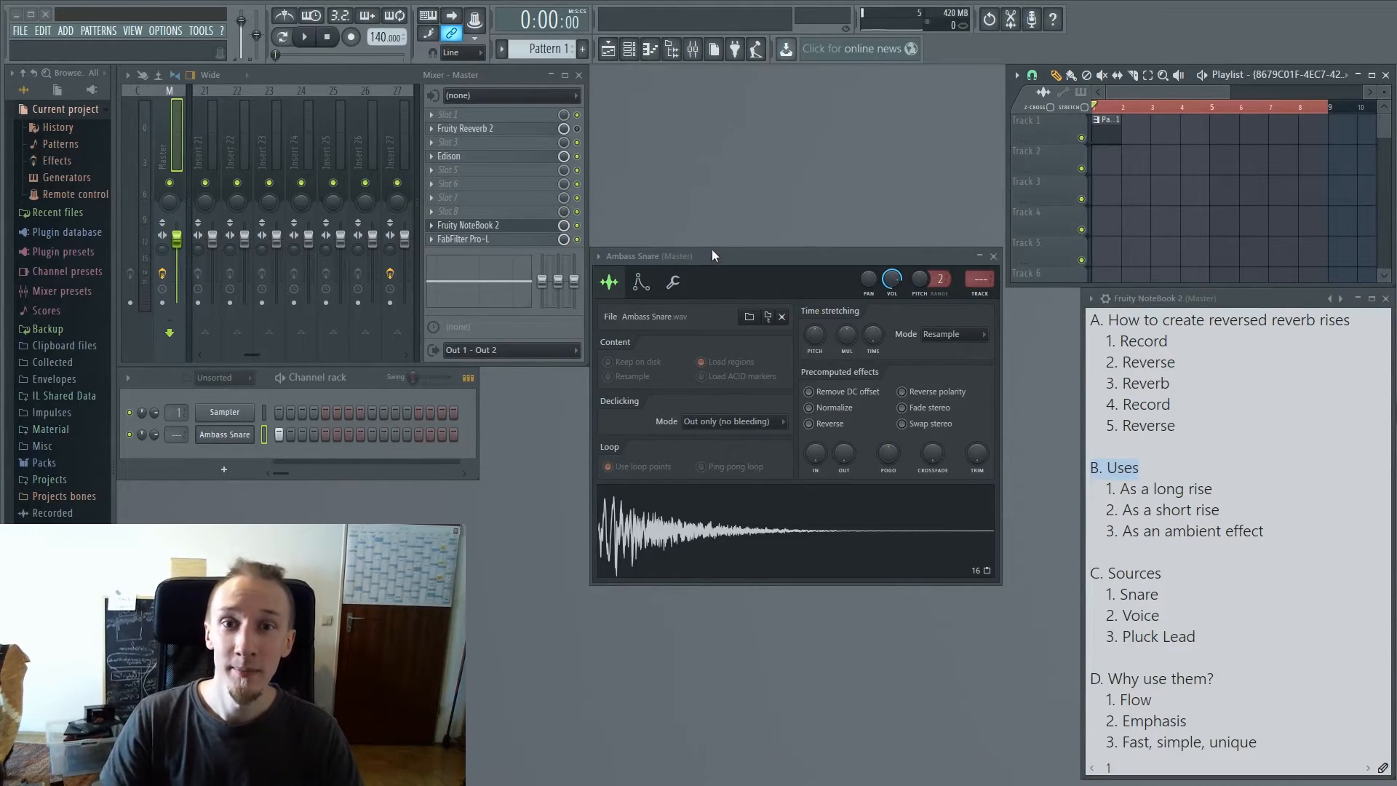
Step: Enable Reverse for the Ambass Snare, set the Fruity Reeverb 2 decay to 1.5 sec and play the result
click(808, 423)
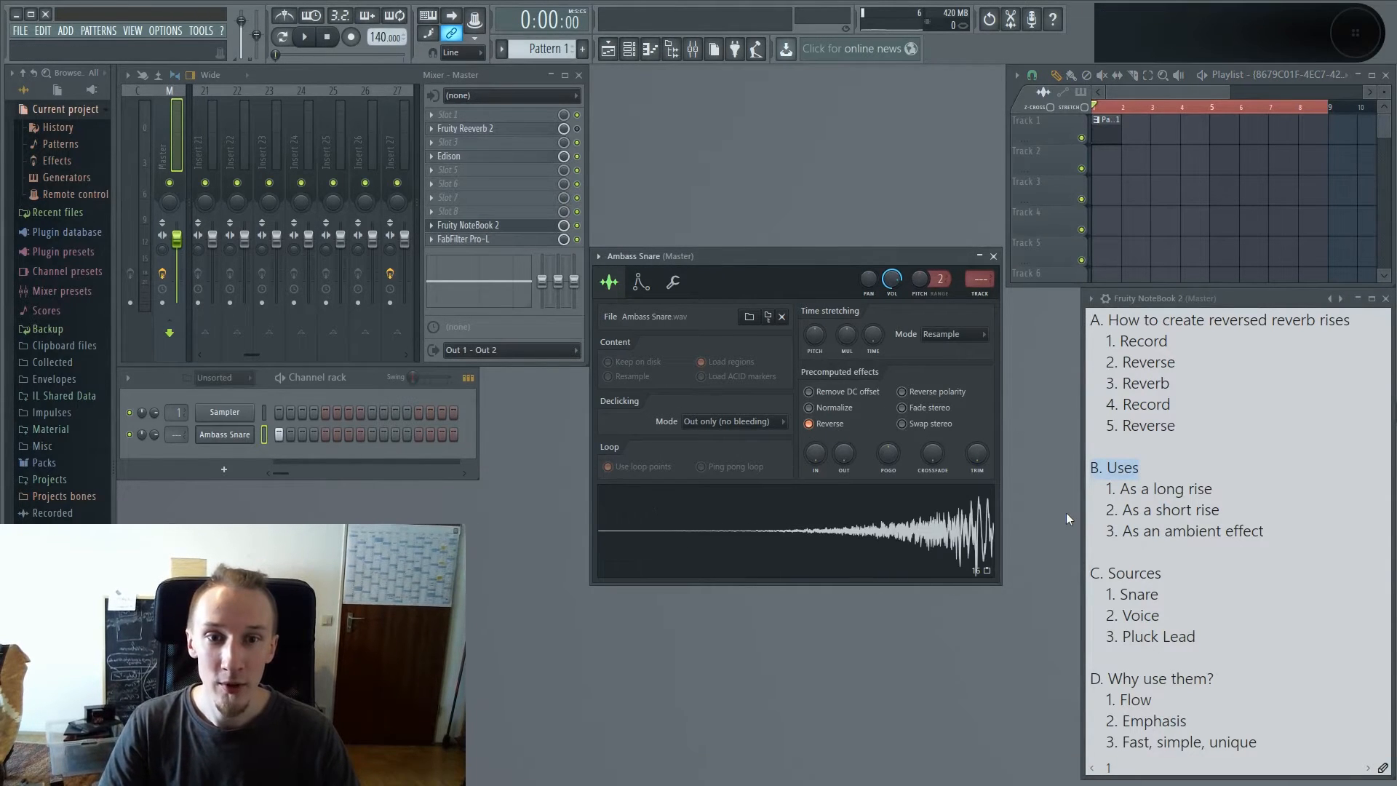
click(482, 132)
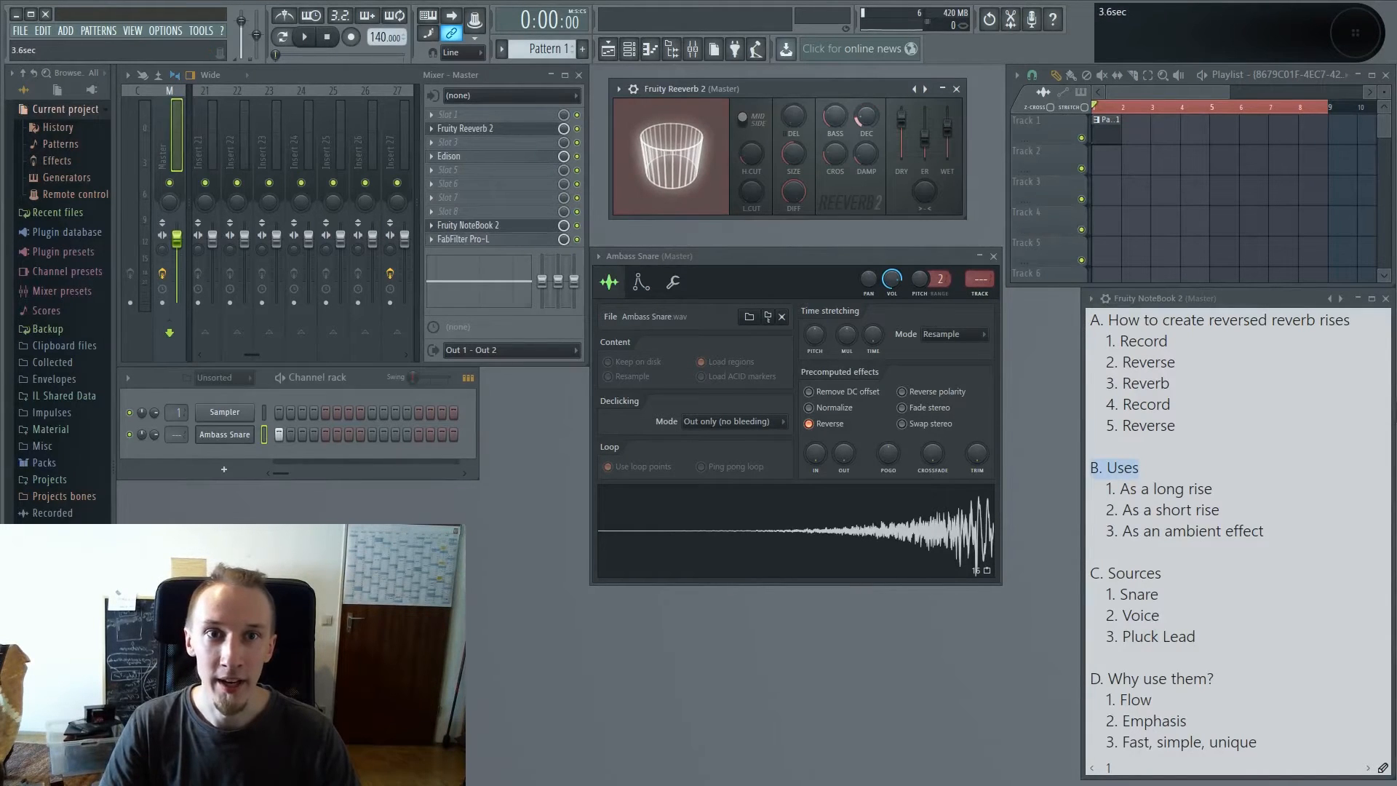
key(space)
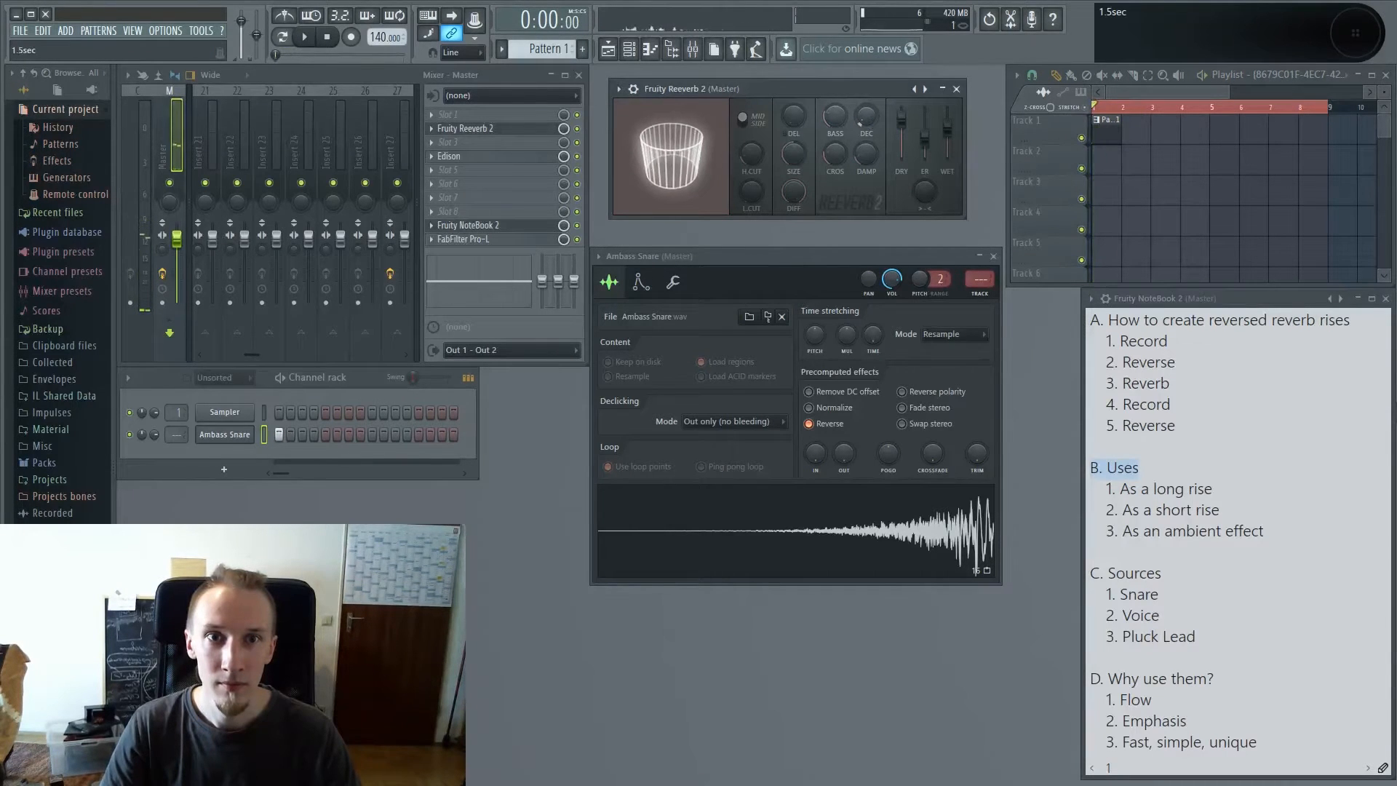
key(space)
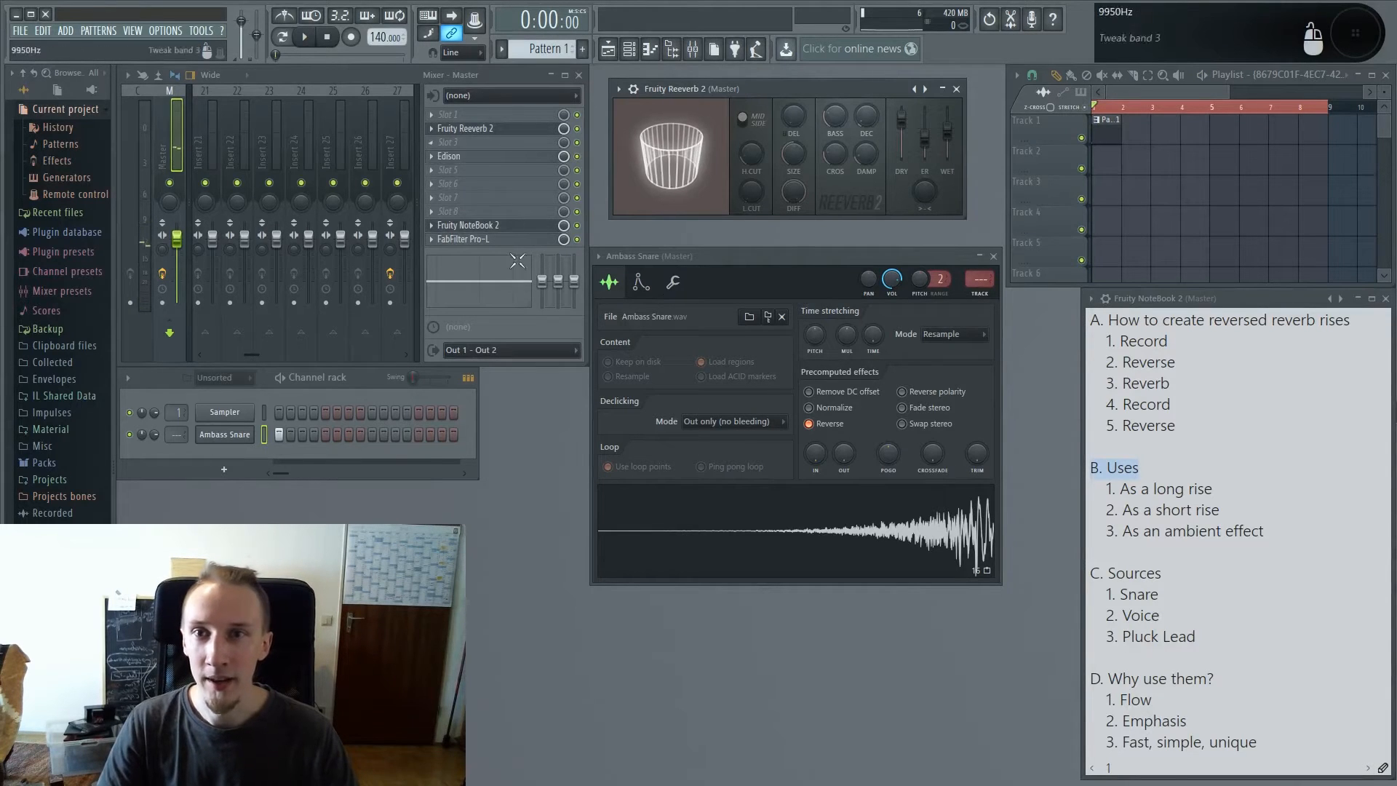
Step: Clear the old recording in Edison and record the reversed snare with the shorter reverb using On Play
click(465, 156)
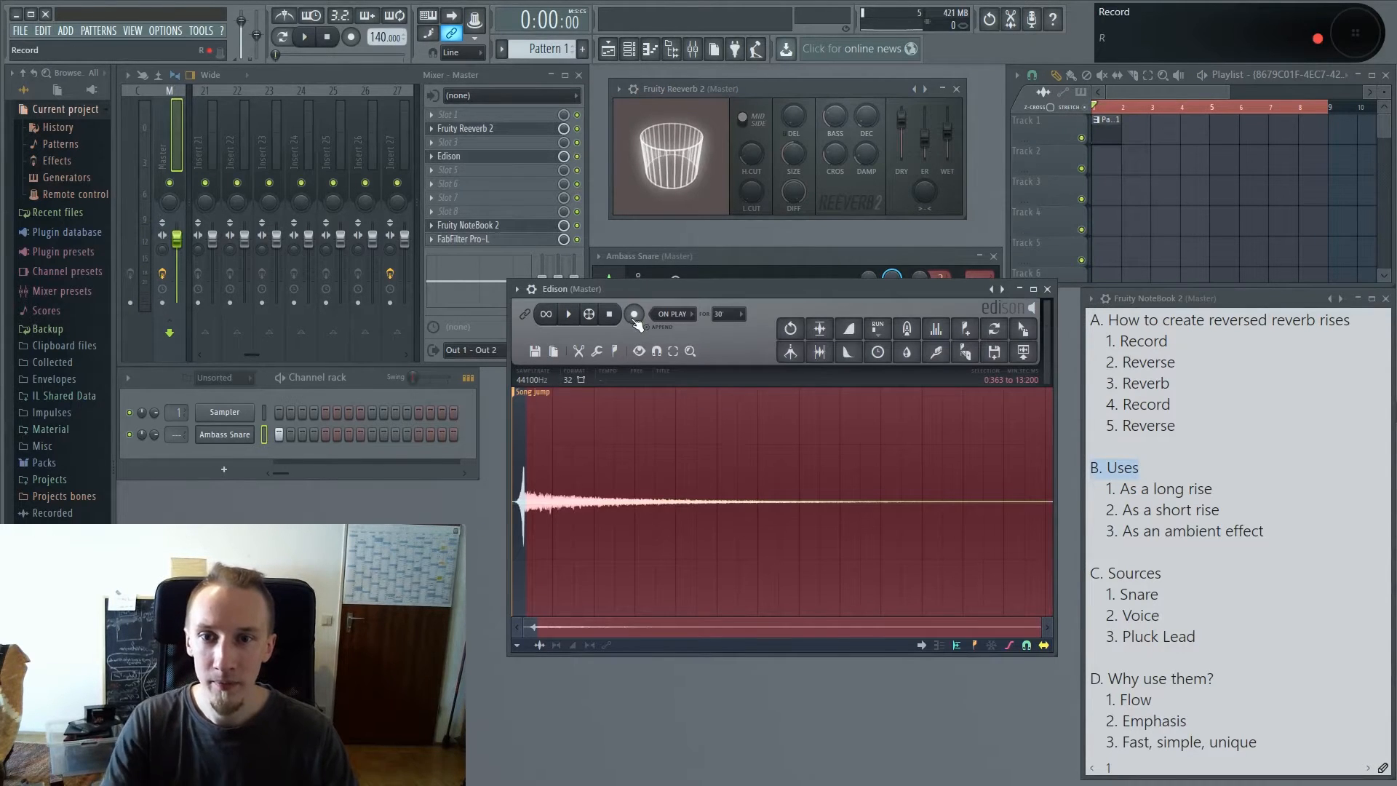
key(ctrl+n)
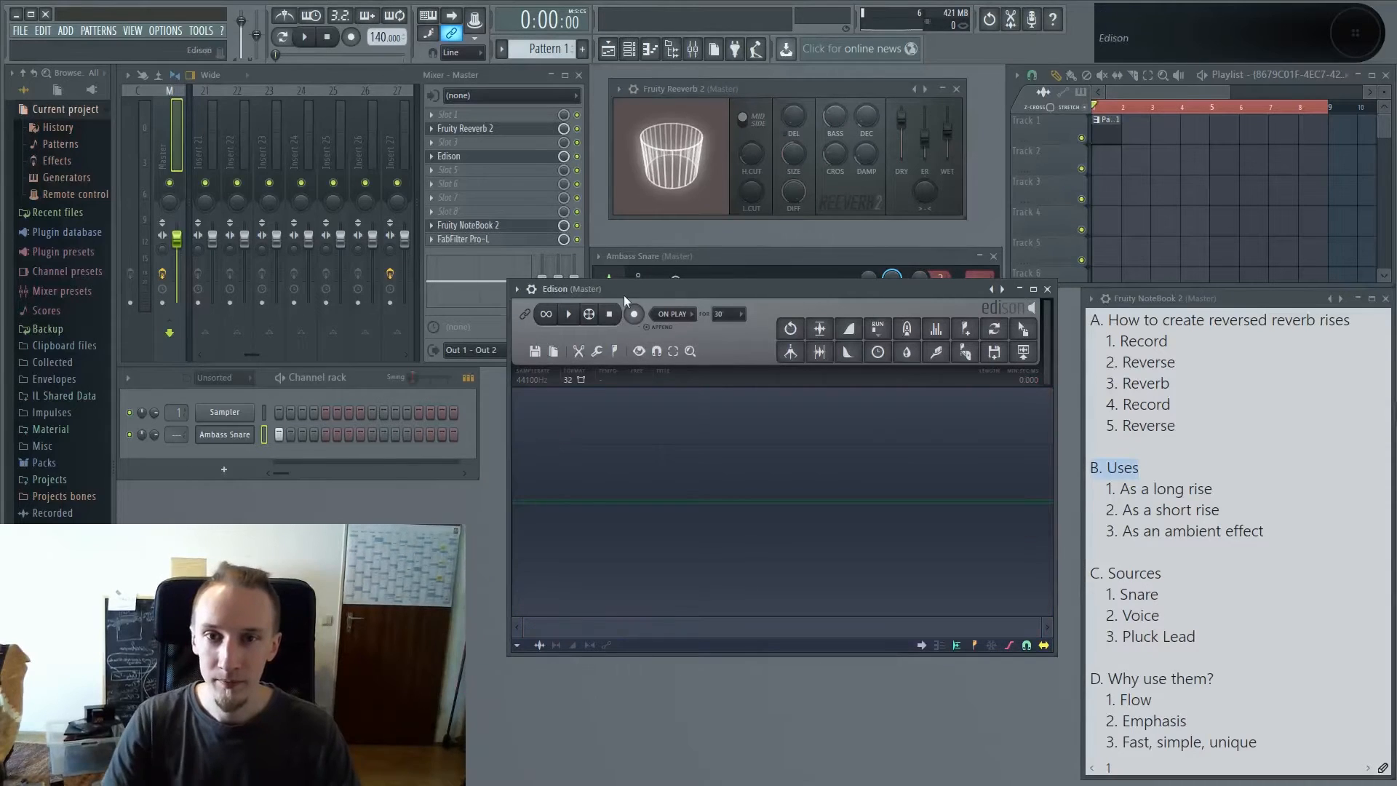
click(633, 313)
drag(720, 284, 711, 292)
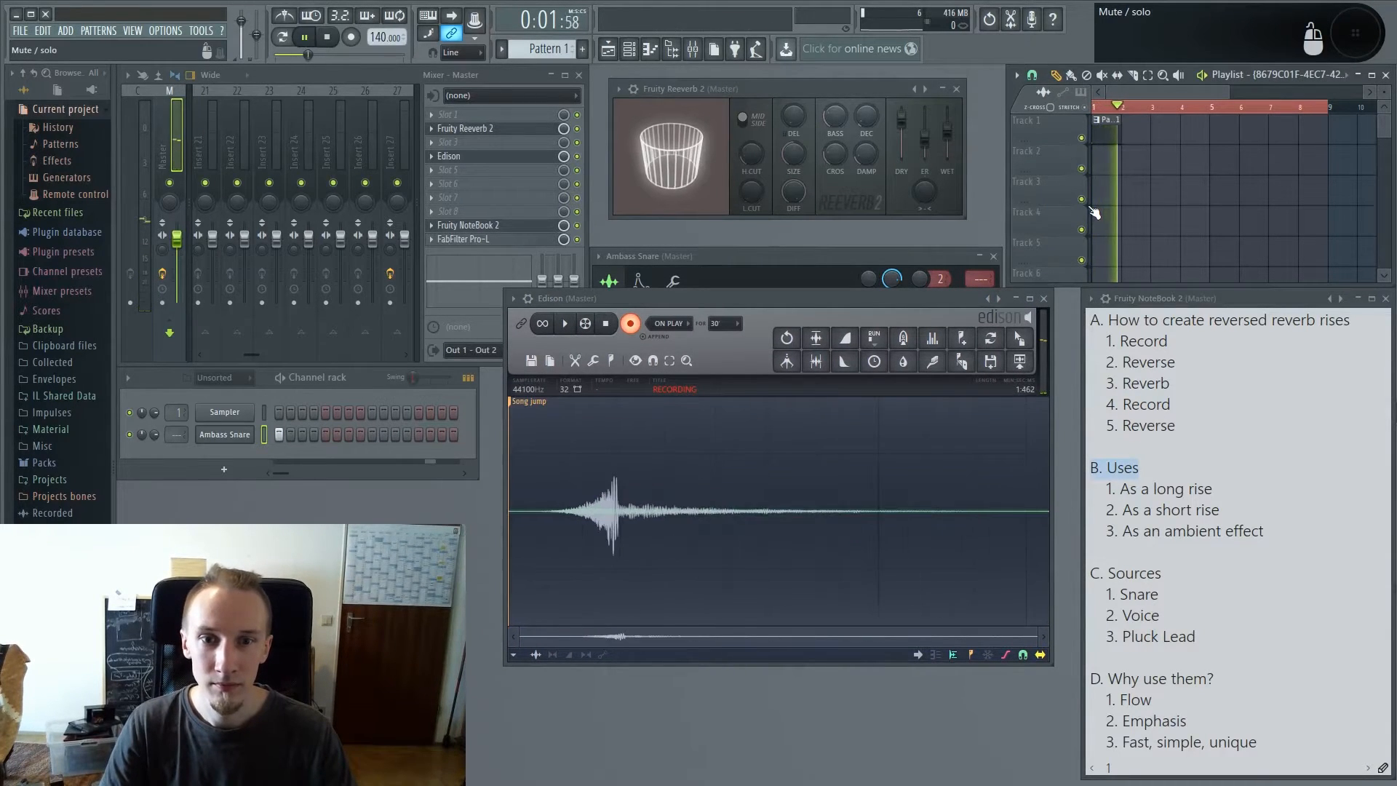
key(space)
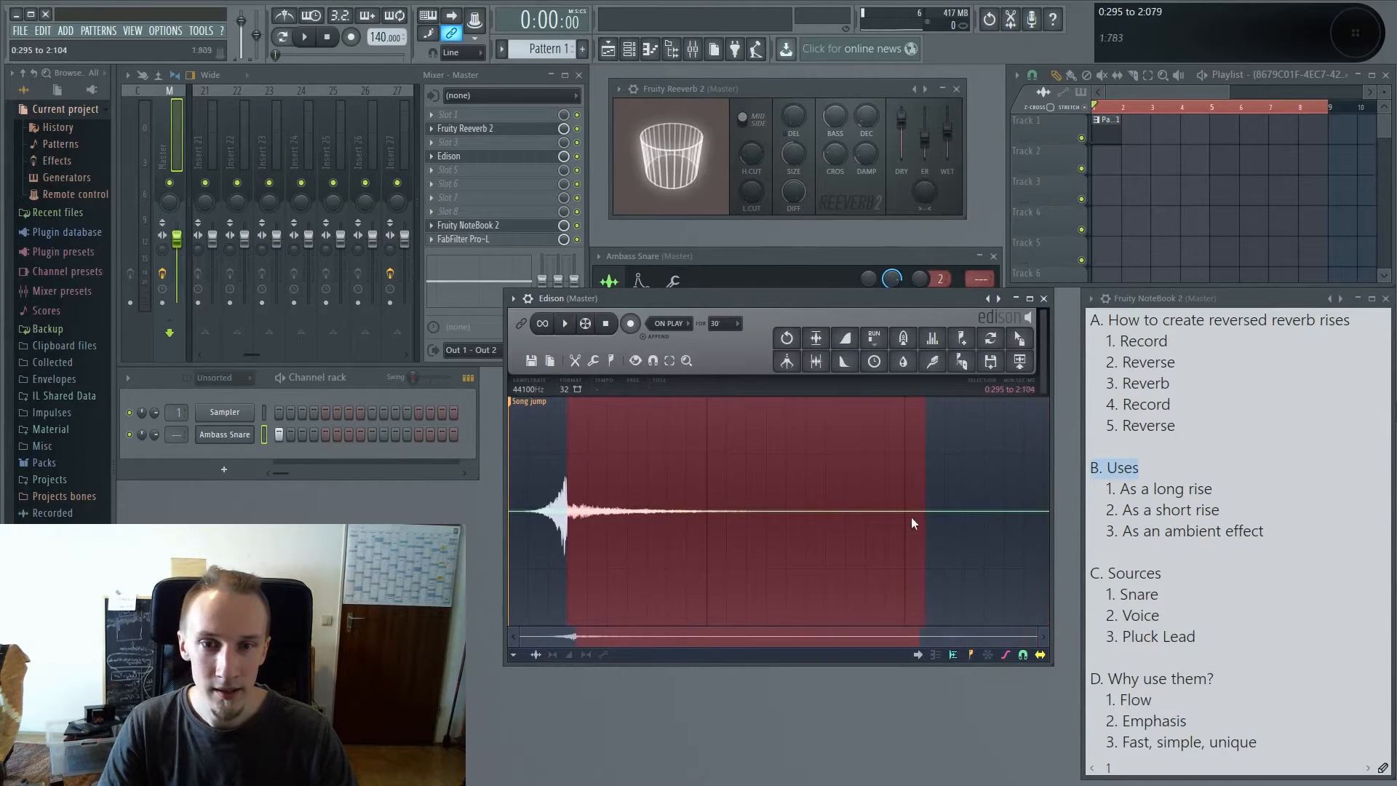
Step: Select the recording's tail from 0.295 to 1.028 and place it at bar 2 on Track 2 of the Playlist
drag(911, 517, 711, 530)
drag(1019, 339, 1107, 221)
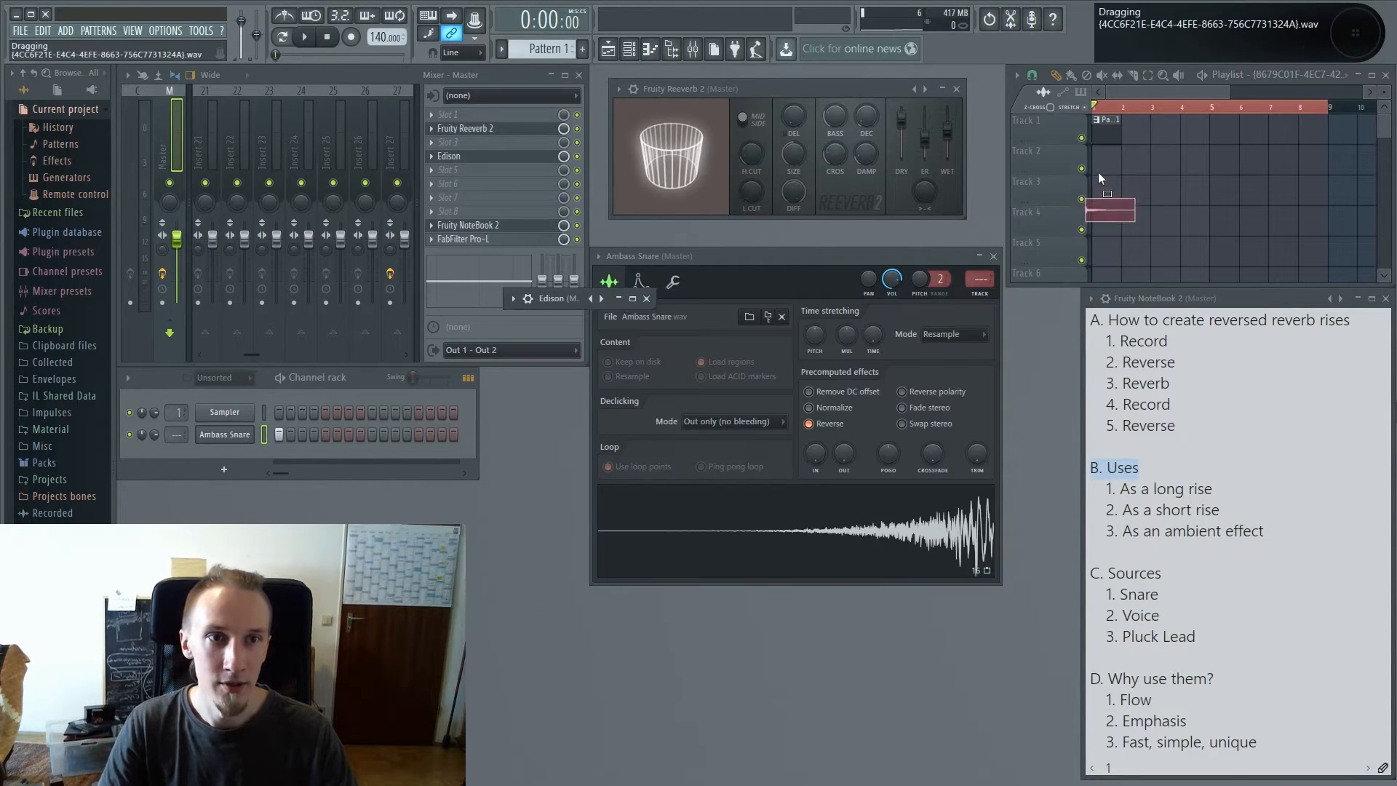
drag(1098, 172, 1124, 161)
scroll(1124, 161, up, 3)
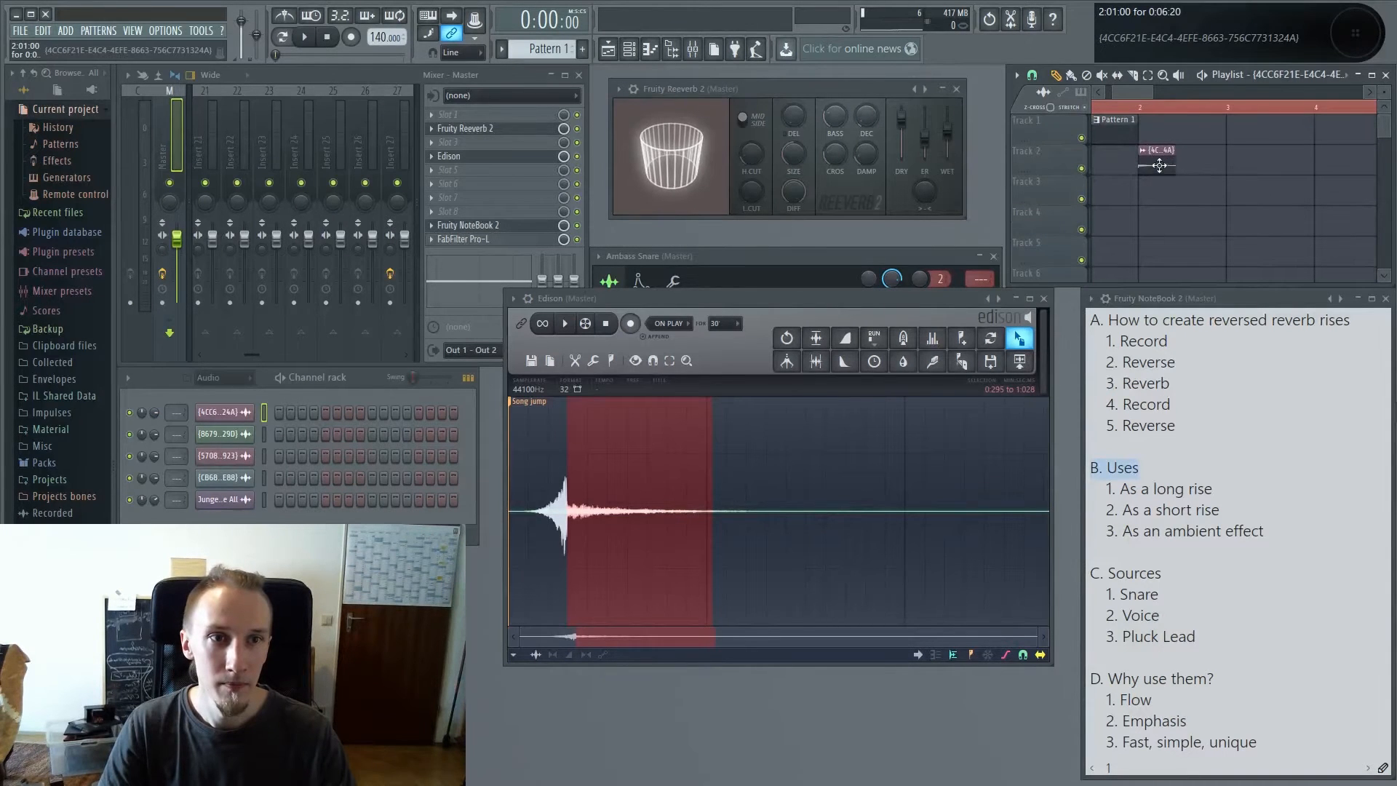
Step: Enable Reverse and Normalize for the short clip on Track 2 and close its settings window
double_click(1159, 166)
click(454, 401)
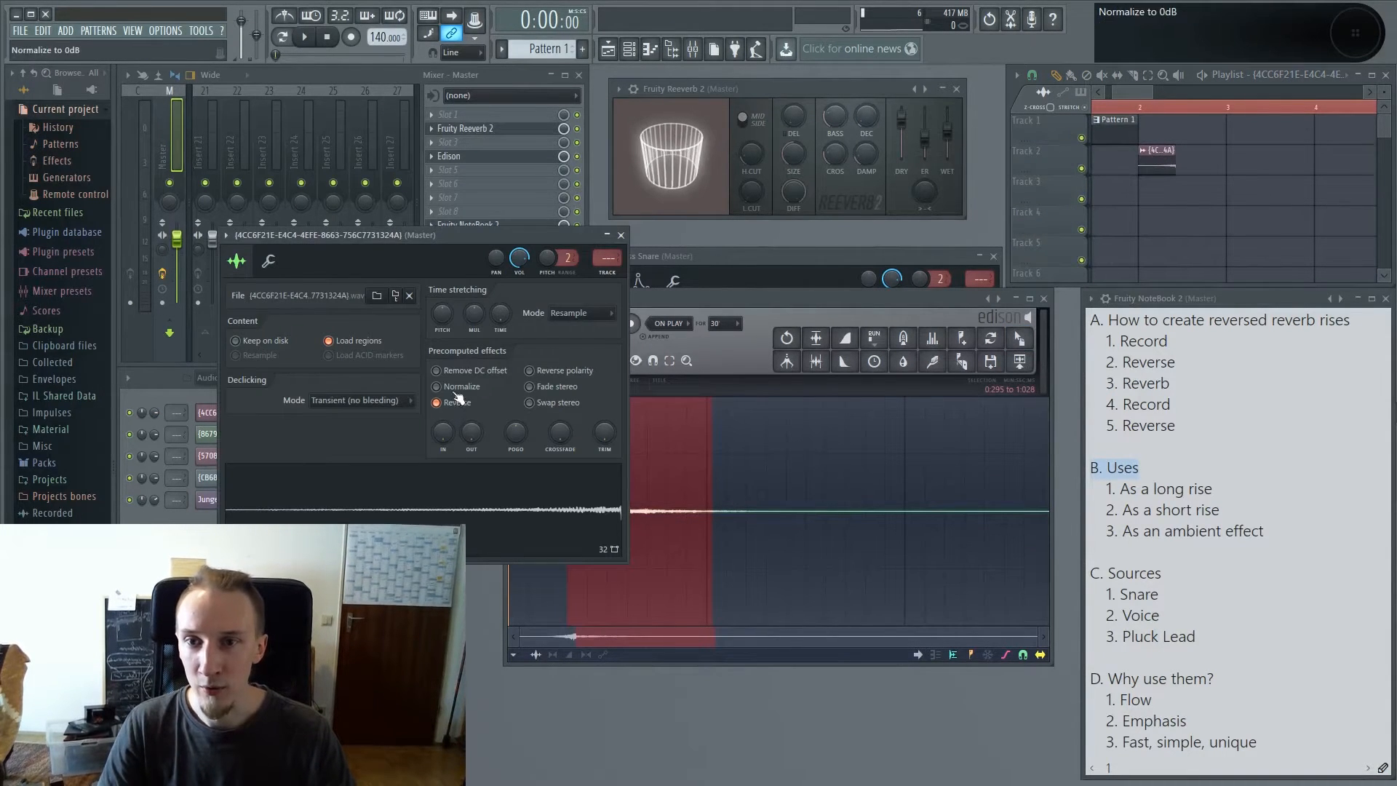
click(454, 389)
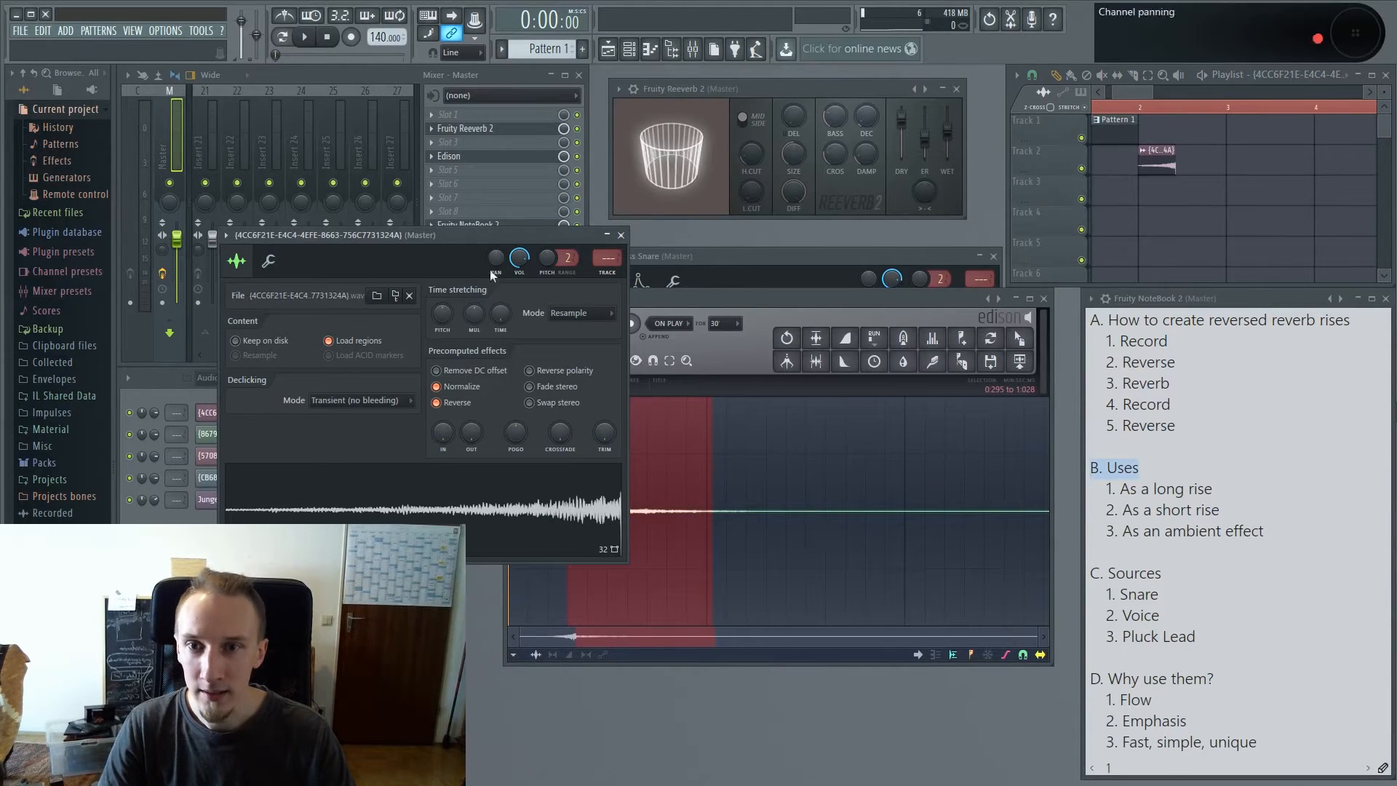
click(621, 235)
Step: Close the Edison and Fruity Reeverb 2 windows and play the short reversed rise from bar 2
click(1043, 299)
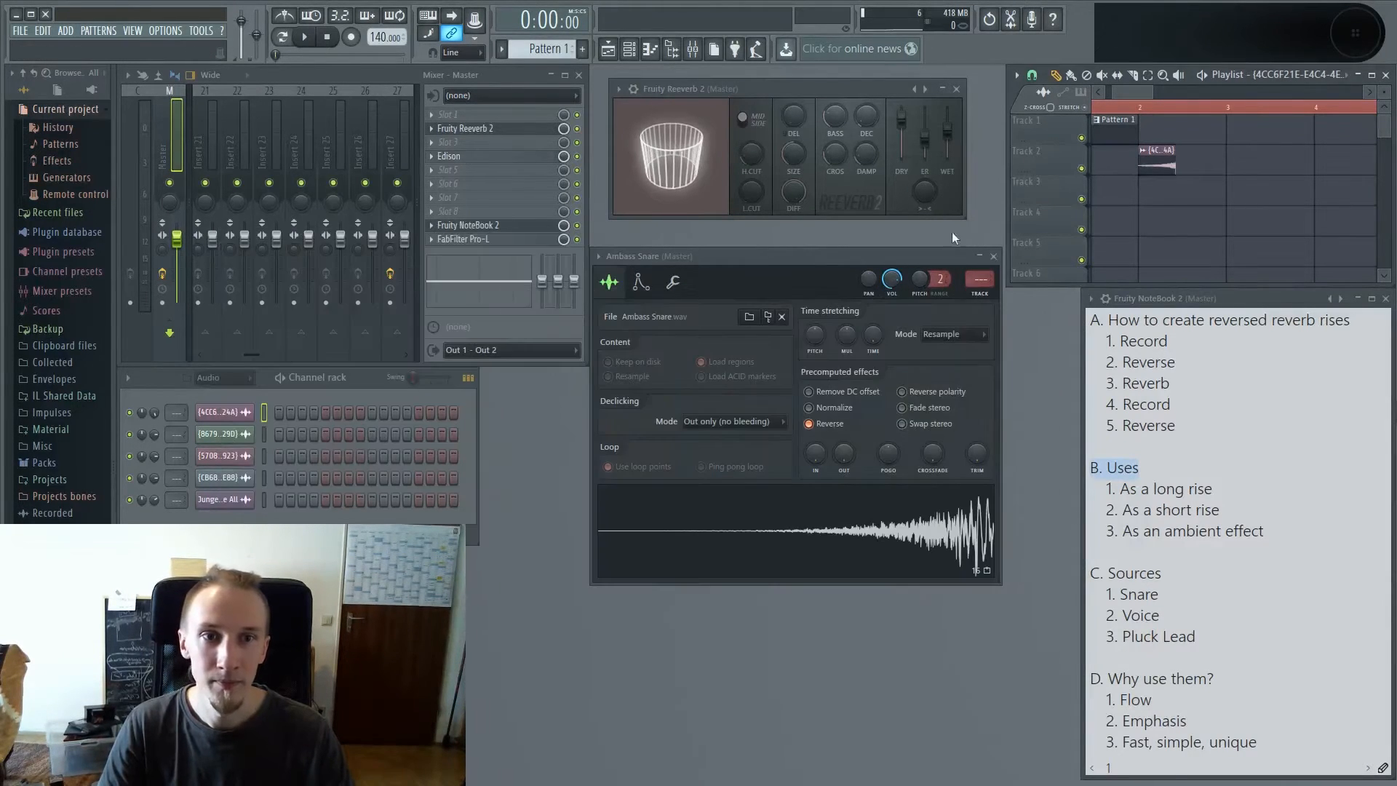
click(957, 89)
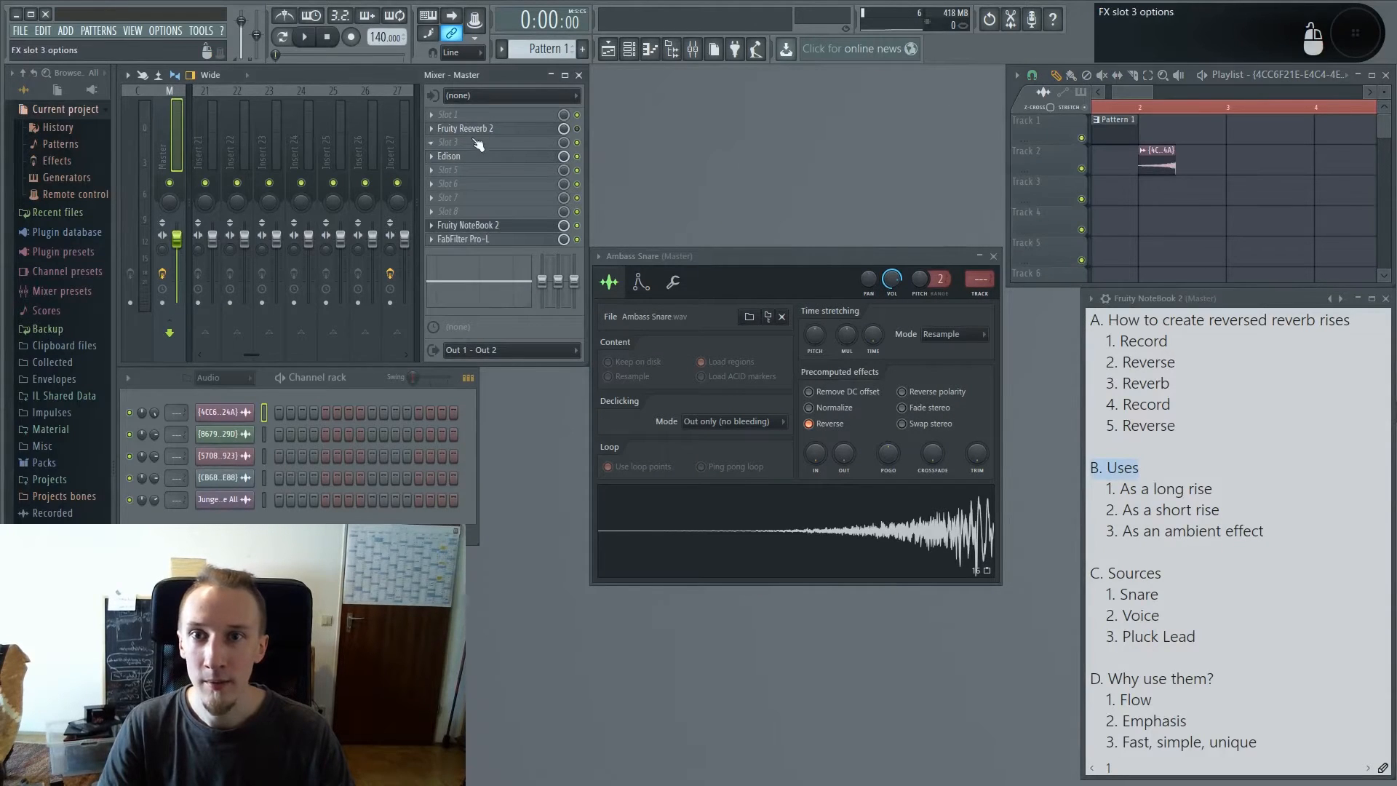
click(1139, 107)
key(space)
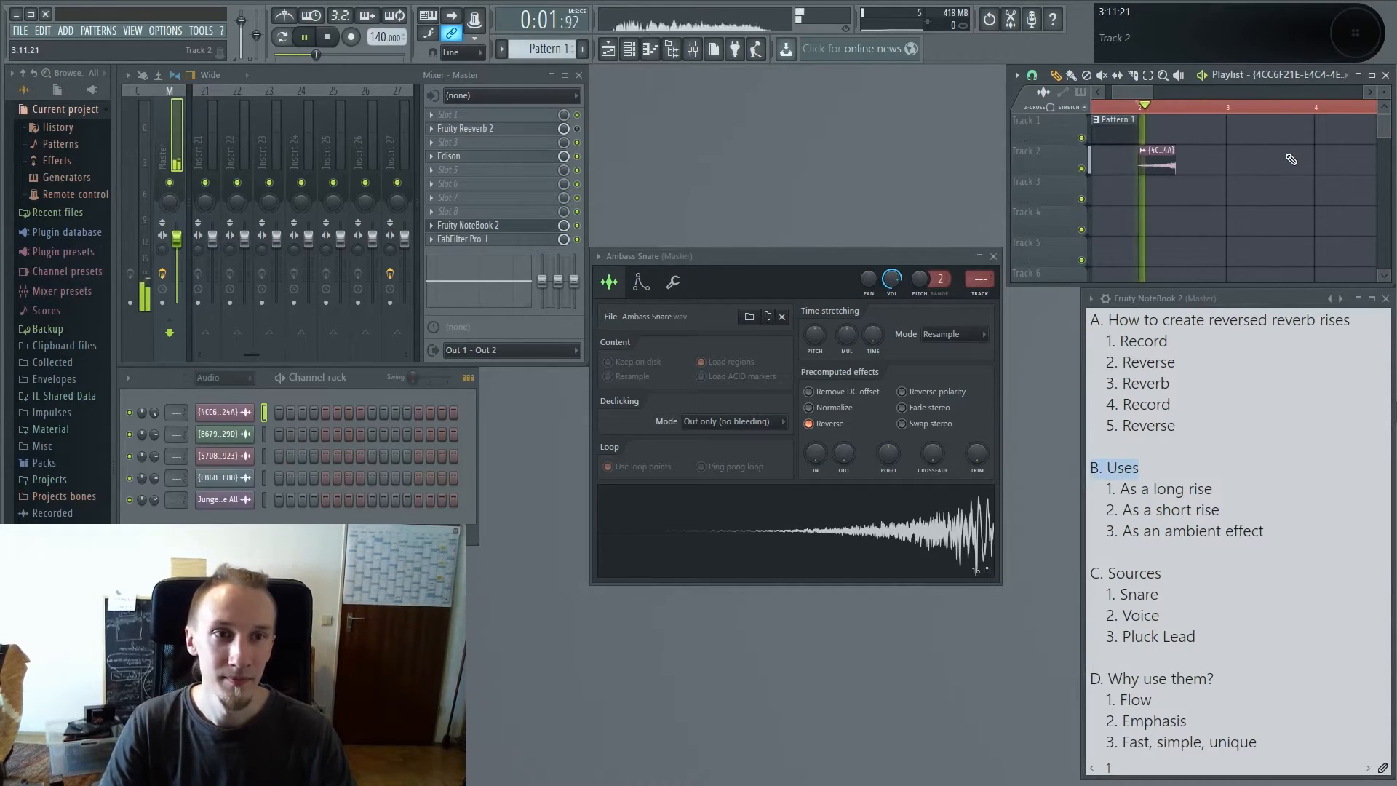
key(space)
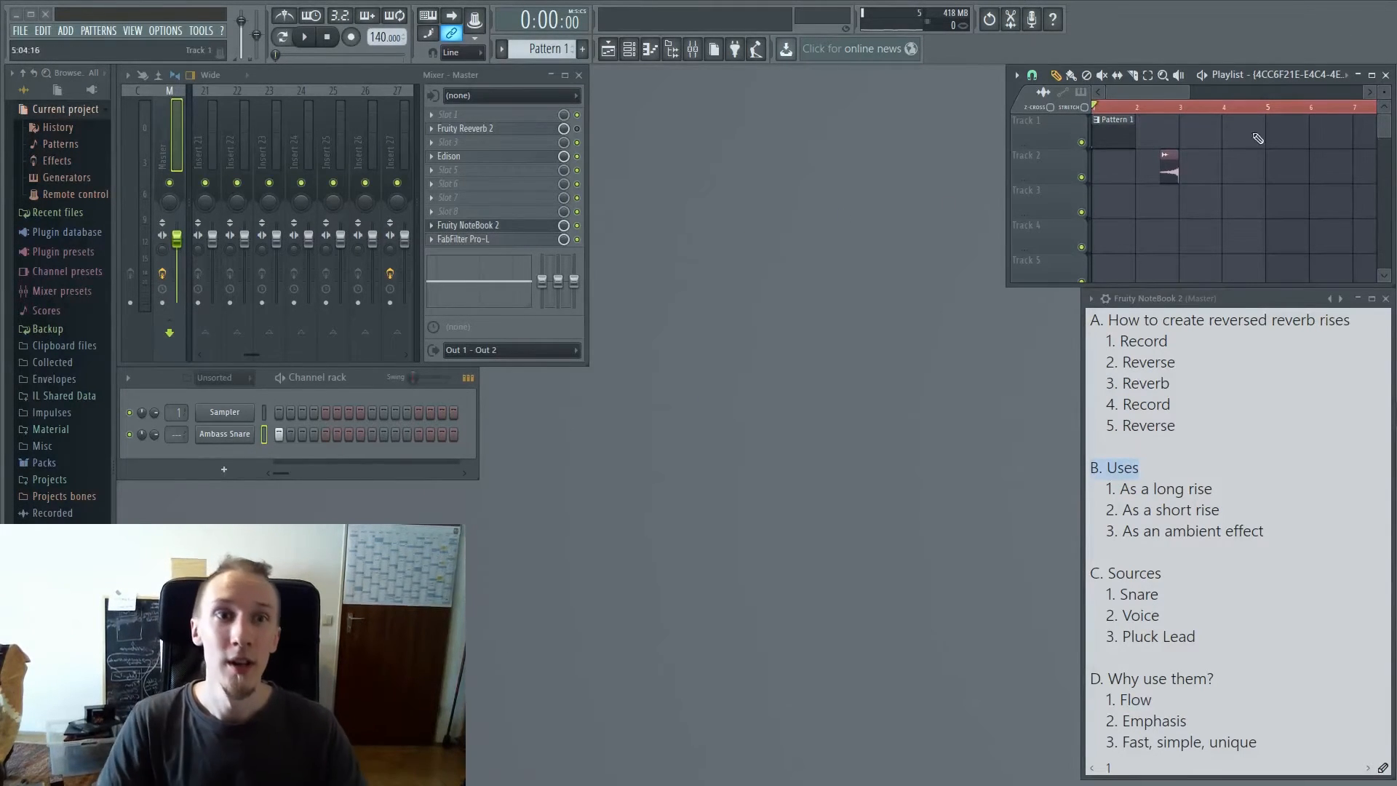
Step: Move the Pattern 1 clip to bar 3 on Track 1, turn off Reverse for the Ambass Snare and close its window
drag(1107, 129, 1183, 138)
double_click(1195, 143)
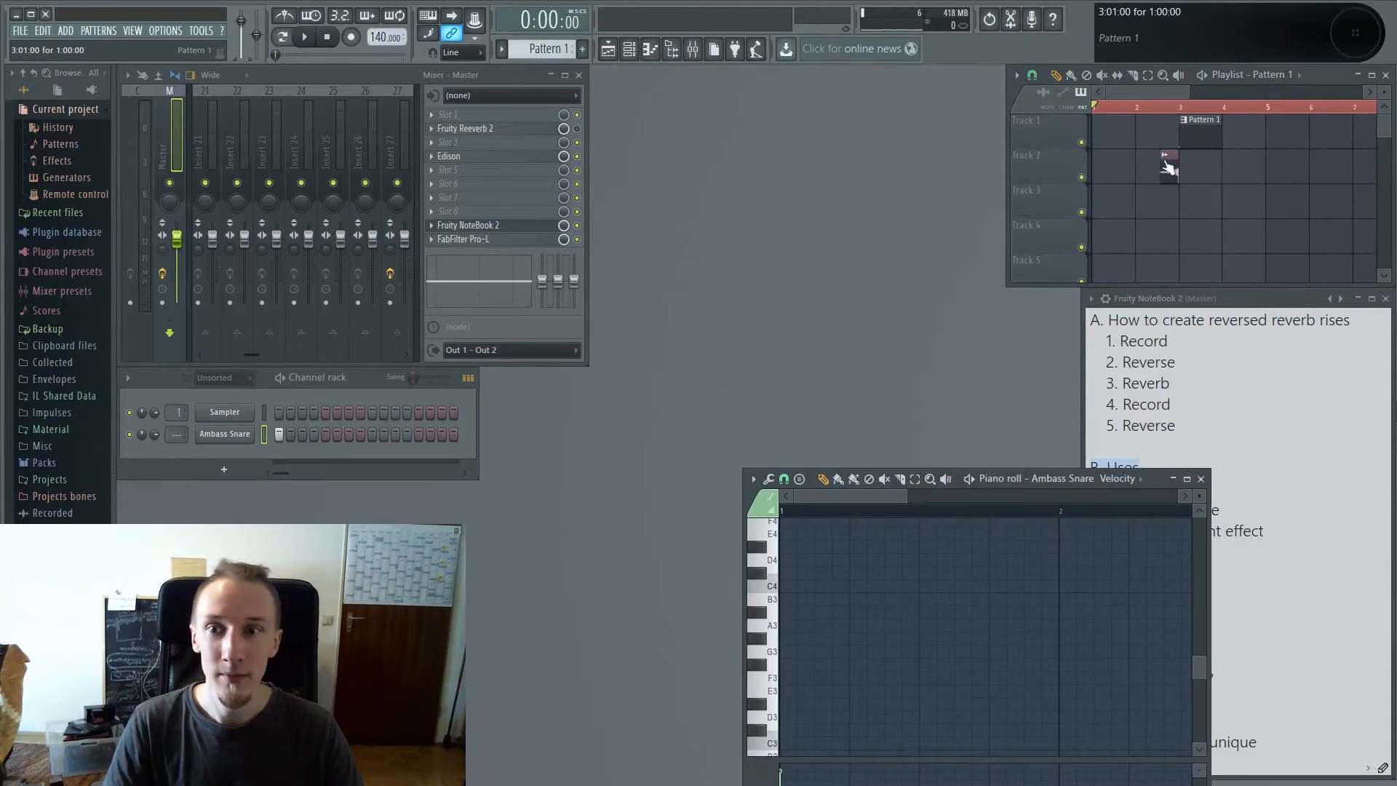
click(224, 434)
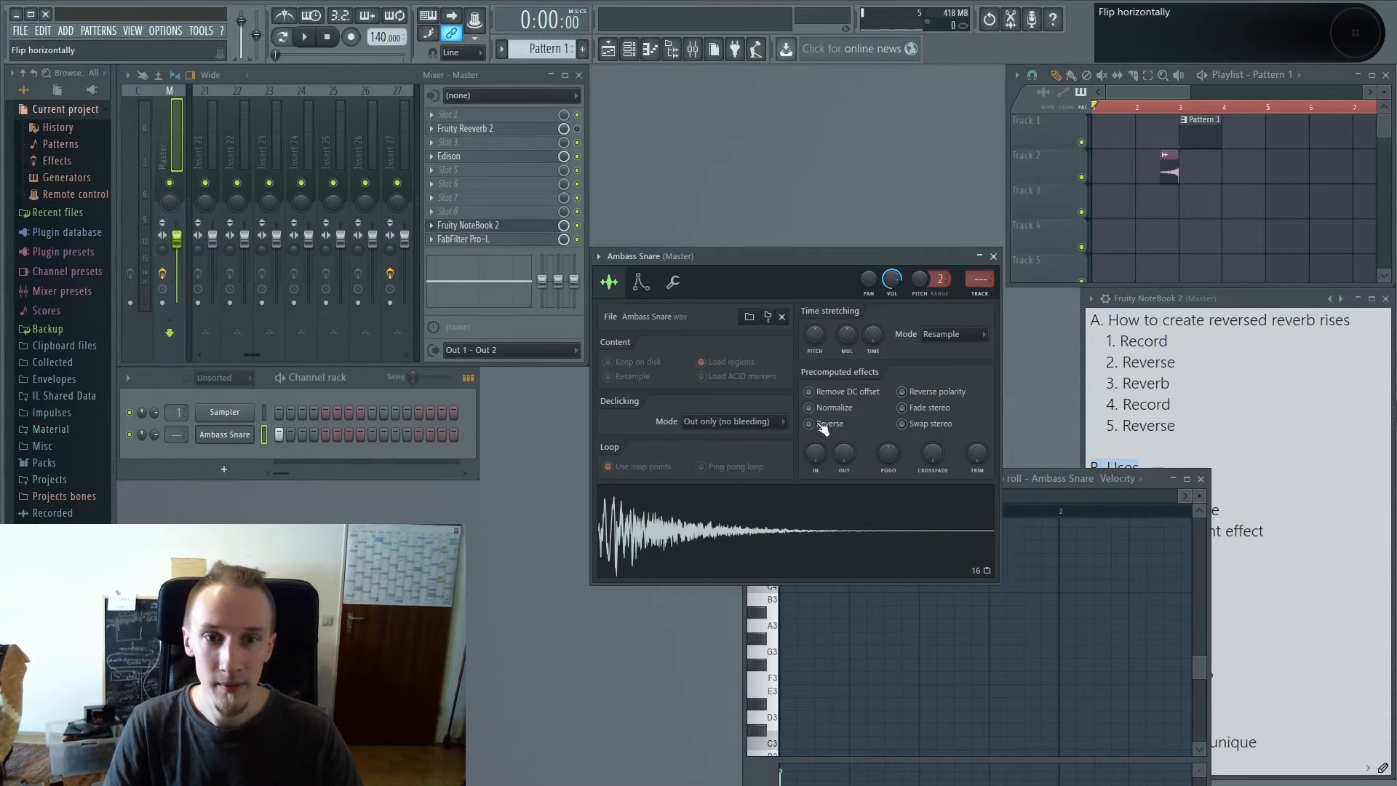
click(993, 256)
Step: Play the short reversed rise on Track 2 leading into the snare at bar 3
scroll(1178, 203, up, 2)
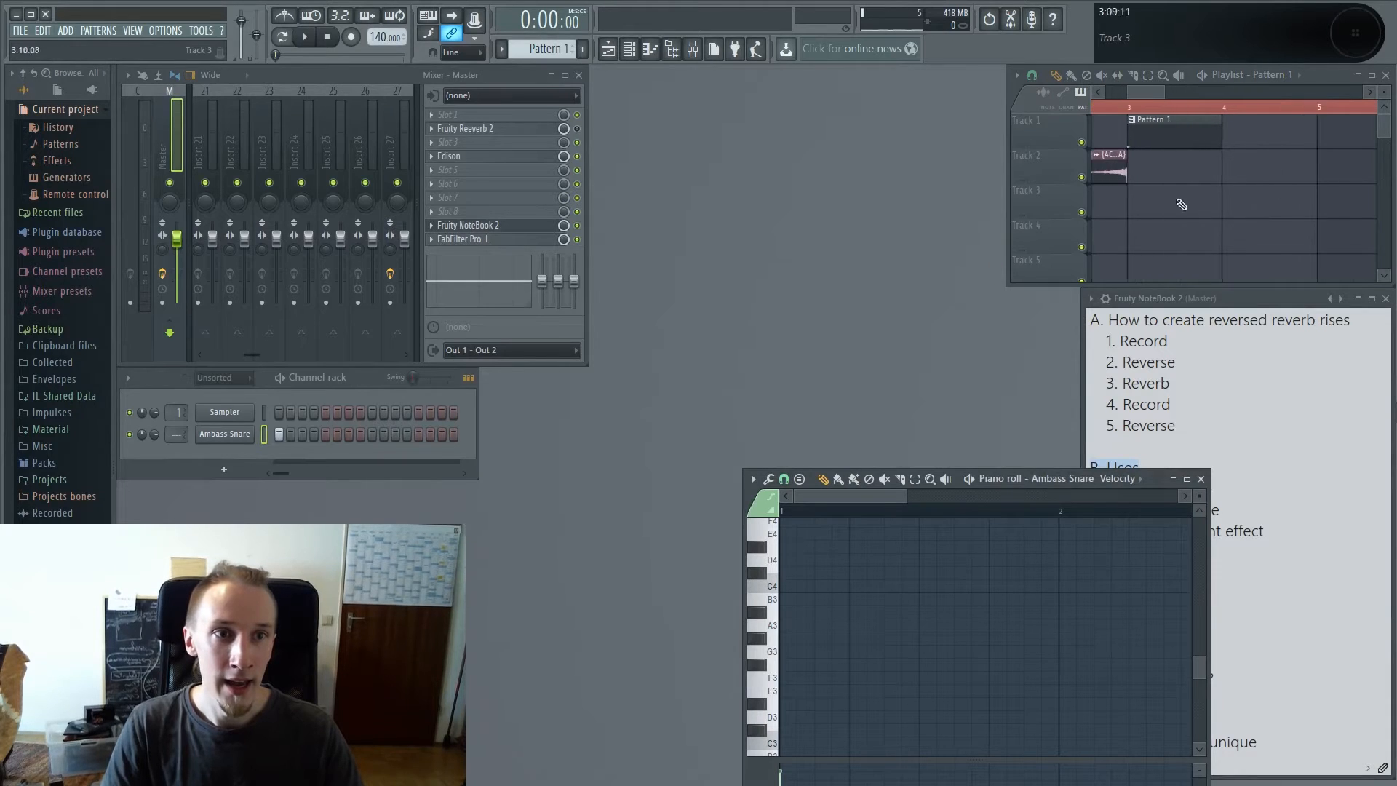
click(1121, 164)
drag(1187, 178, 1225, 205)
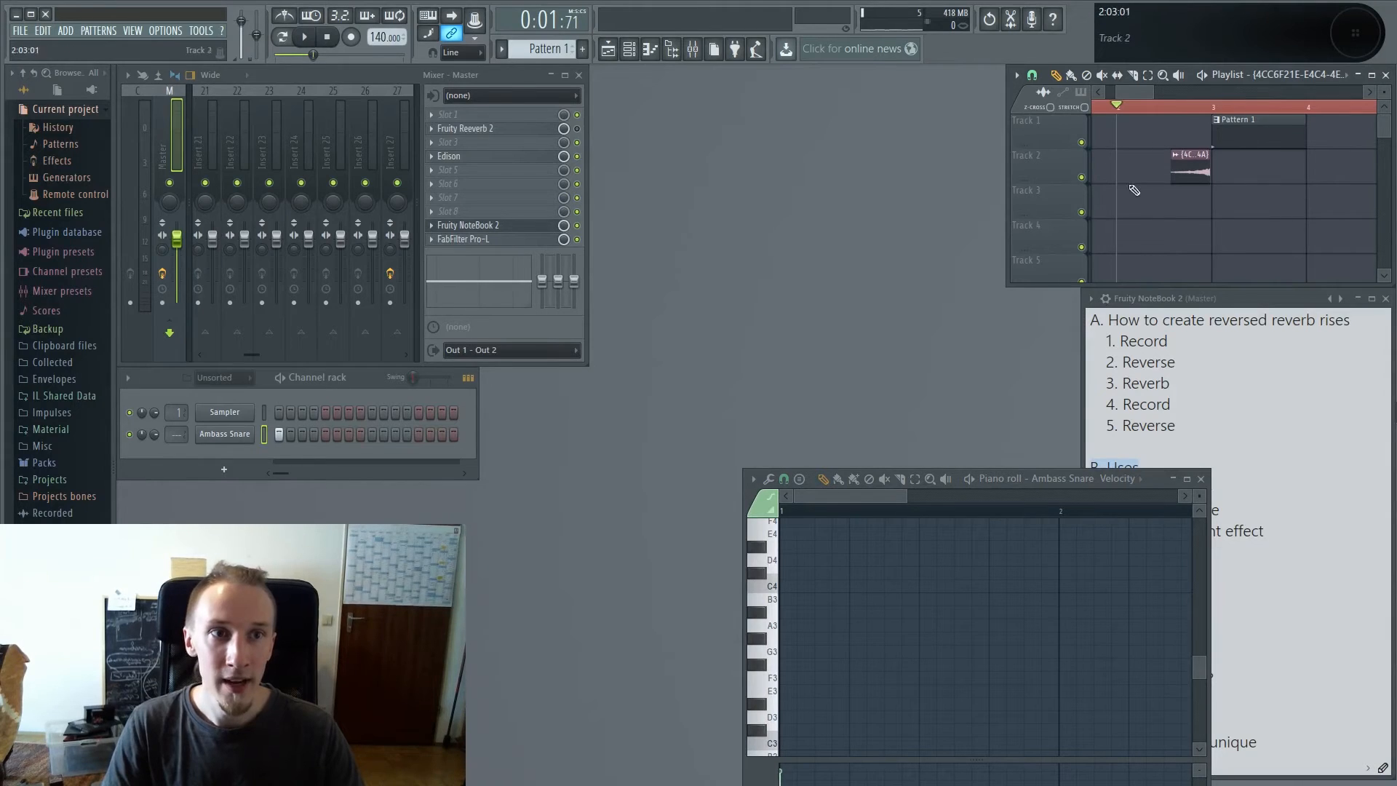
scroll(1181, 231, right, 2)
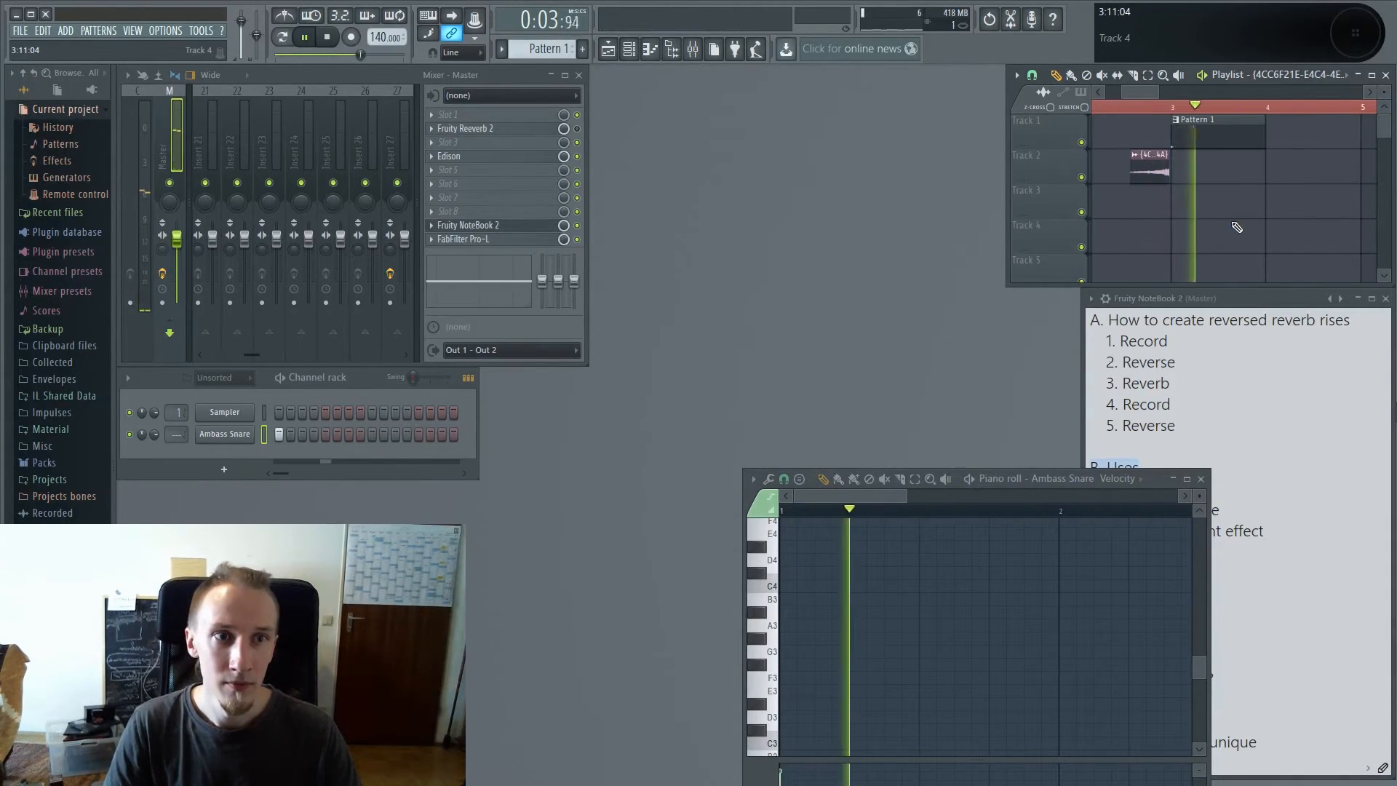
key(space)
Step: Check the Ambass Snare channel settings and replay the short rise into the snare twice
click(245, 439)
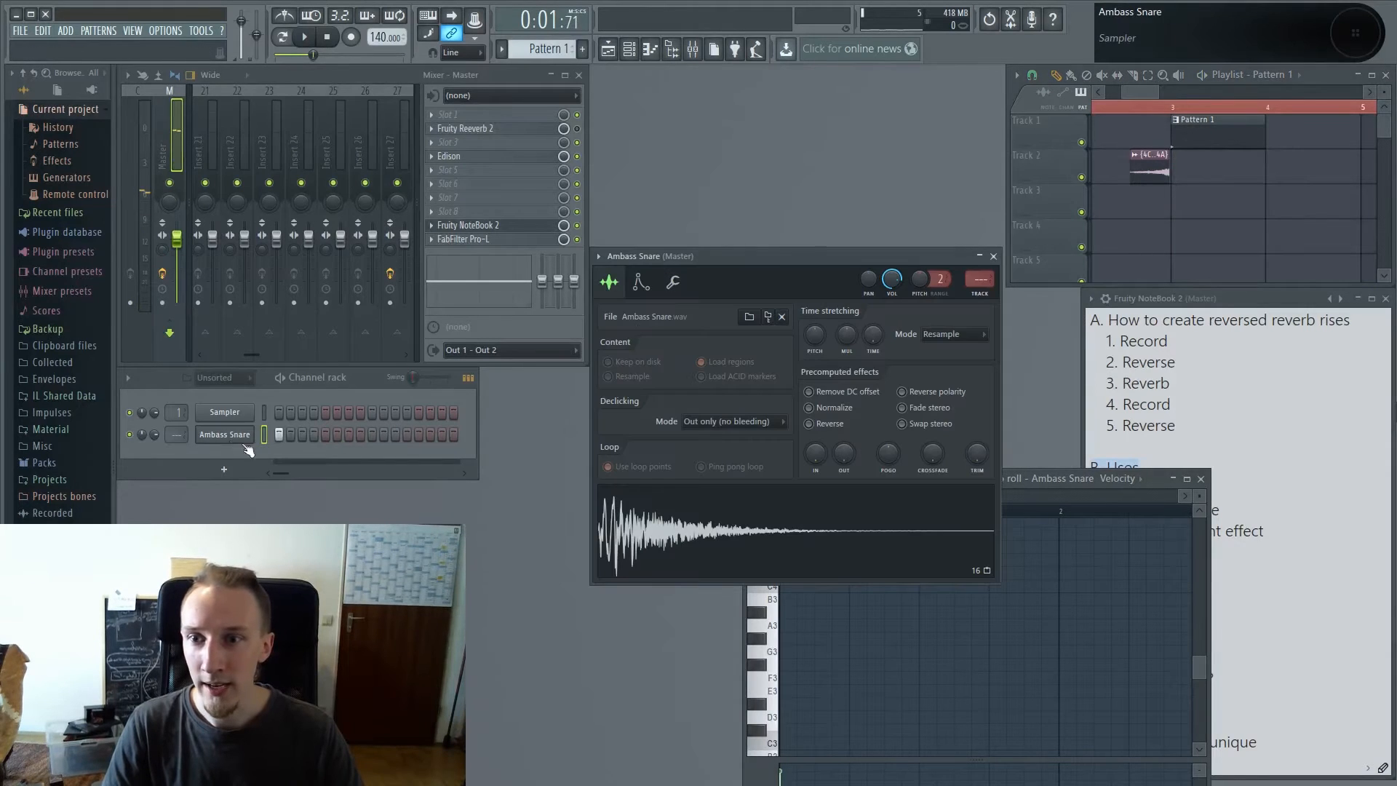
click(993, 256)
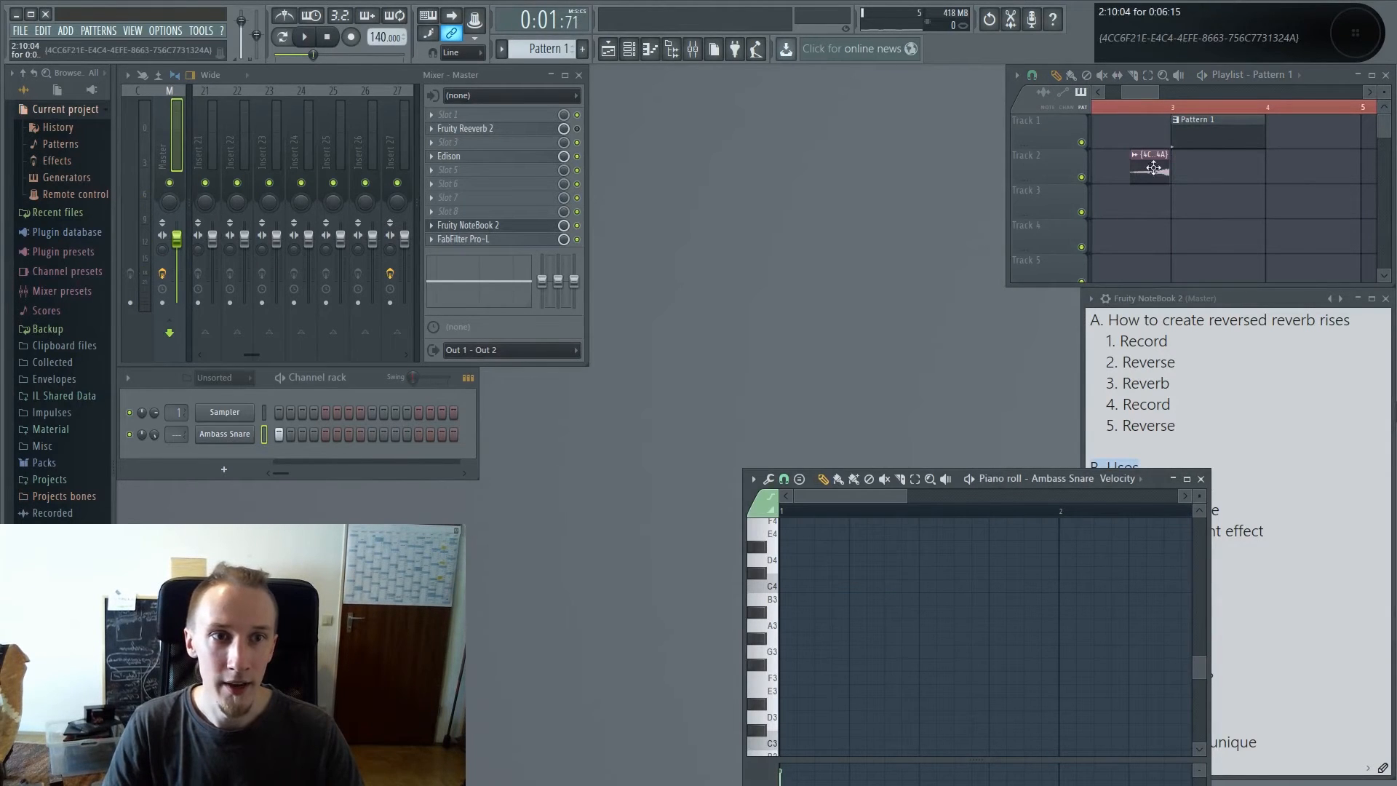
key(space)
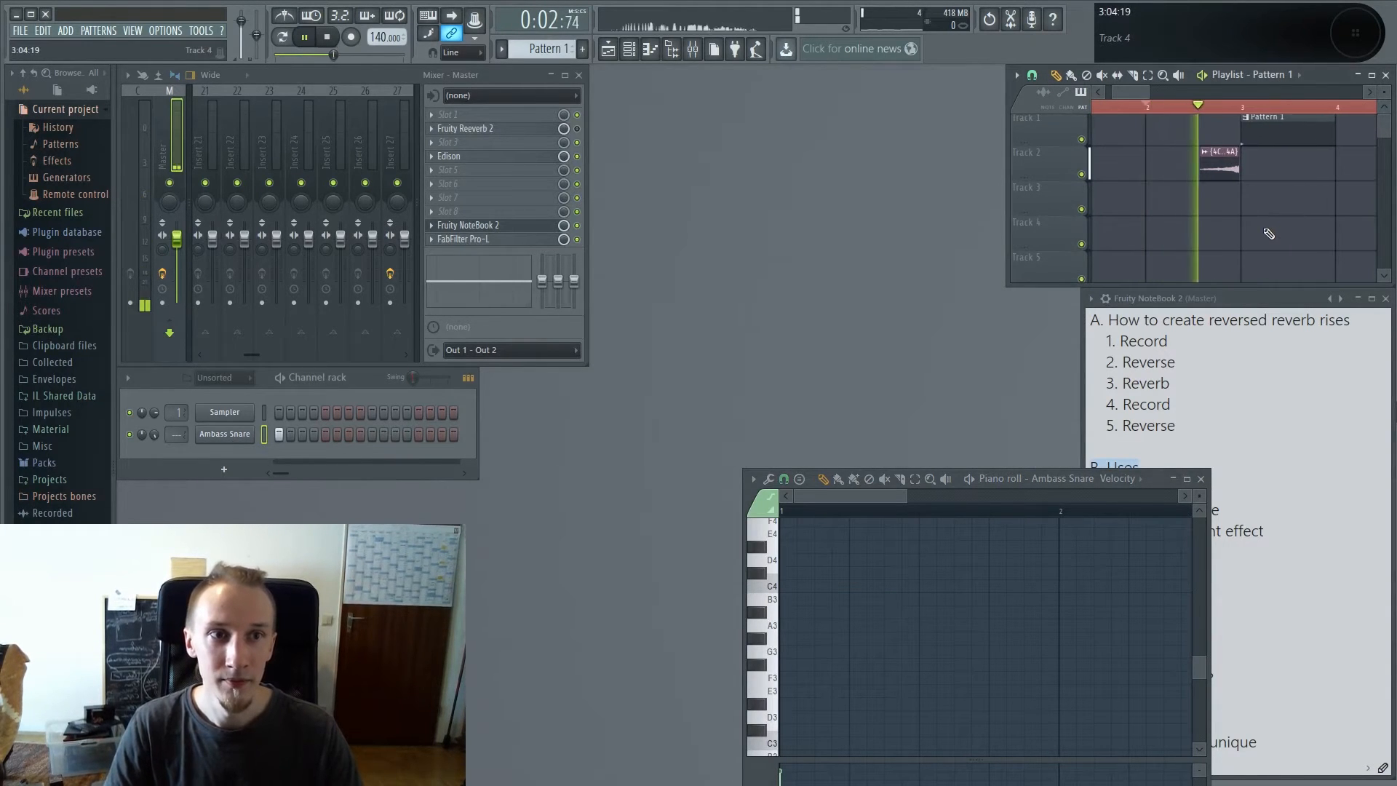
key(space)
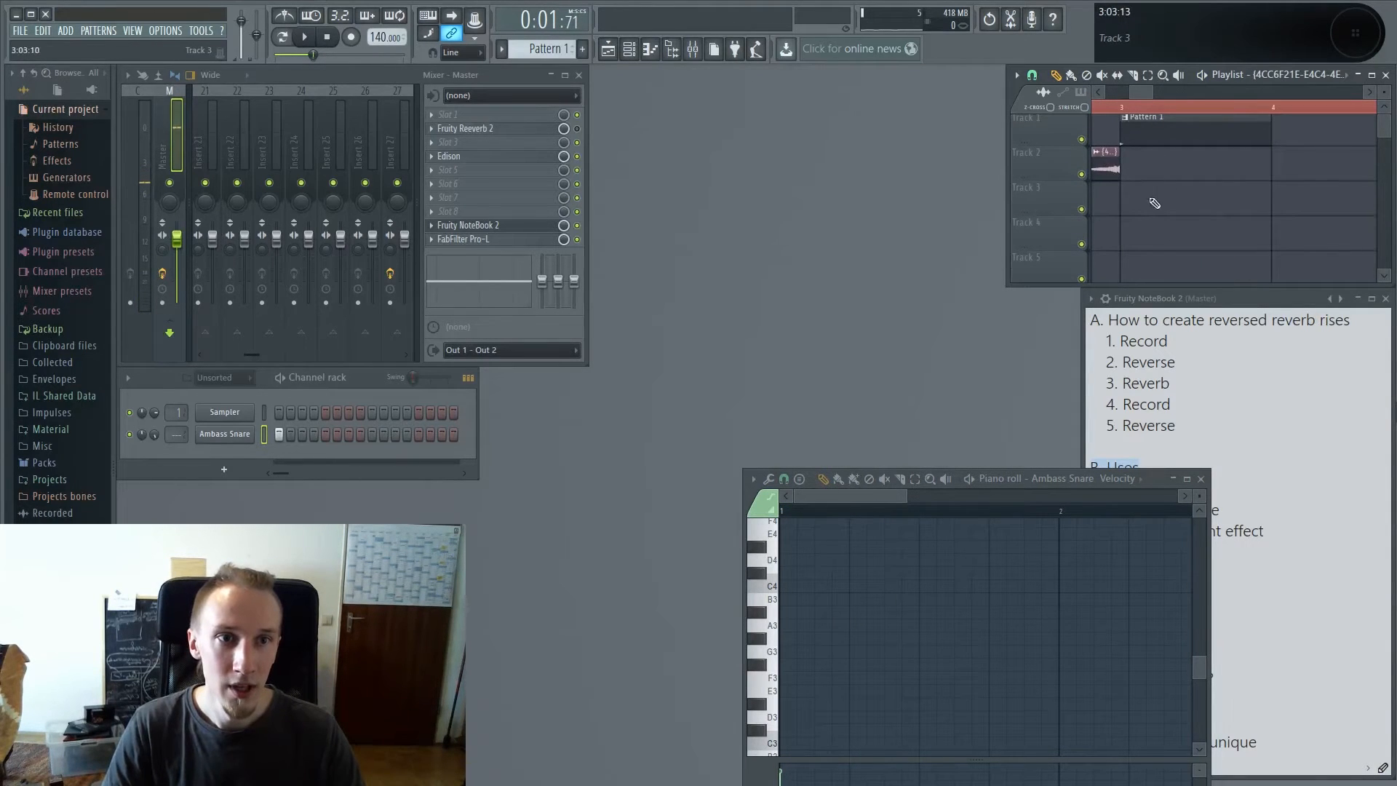
key(space)
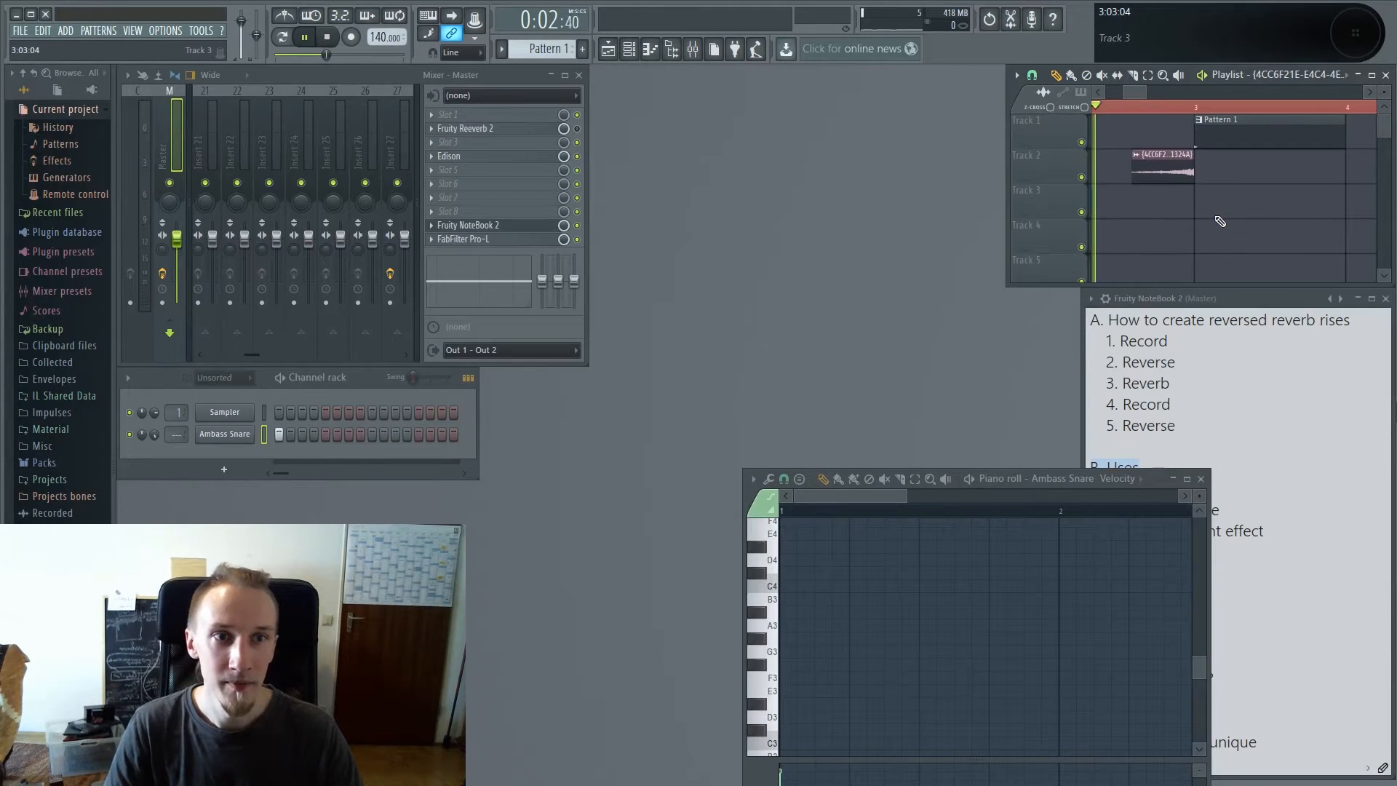
key(space)
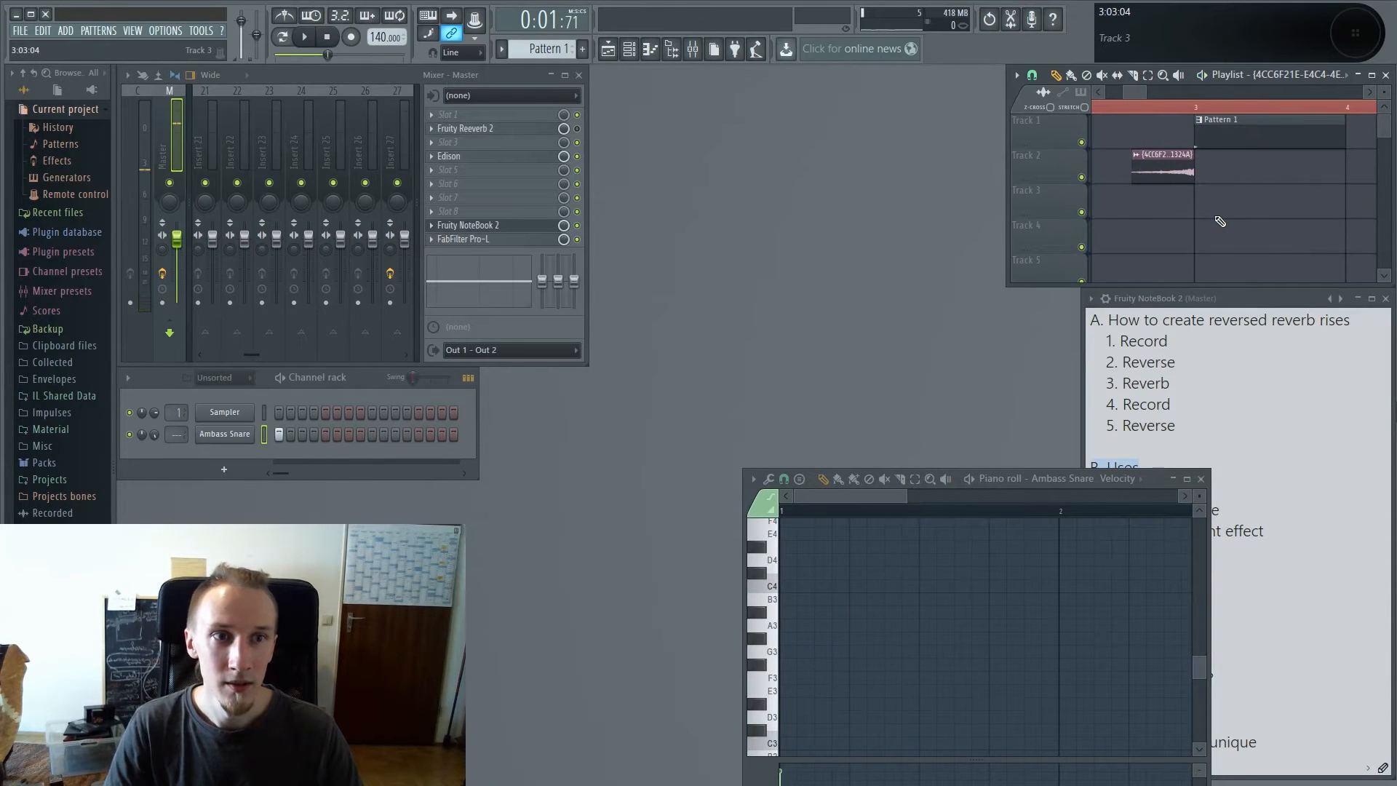
Step: Close the Ambass Snare piano roll, add a Sytrus channel and show the synth's main page
key(F7)
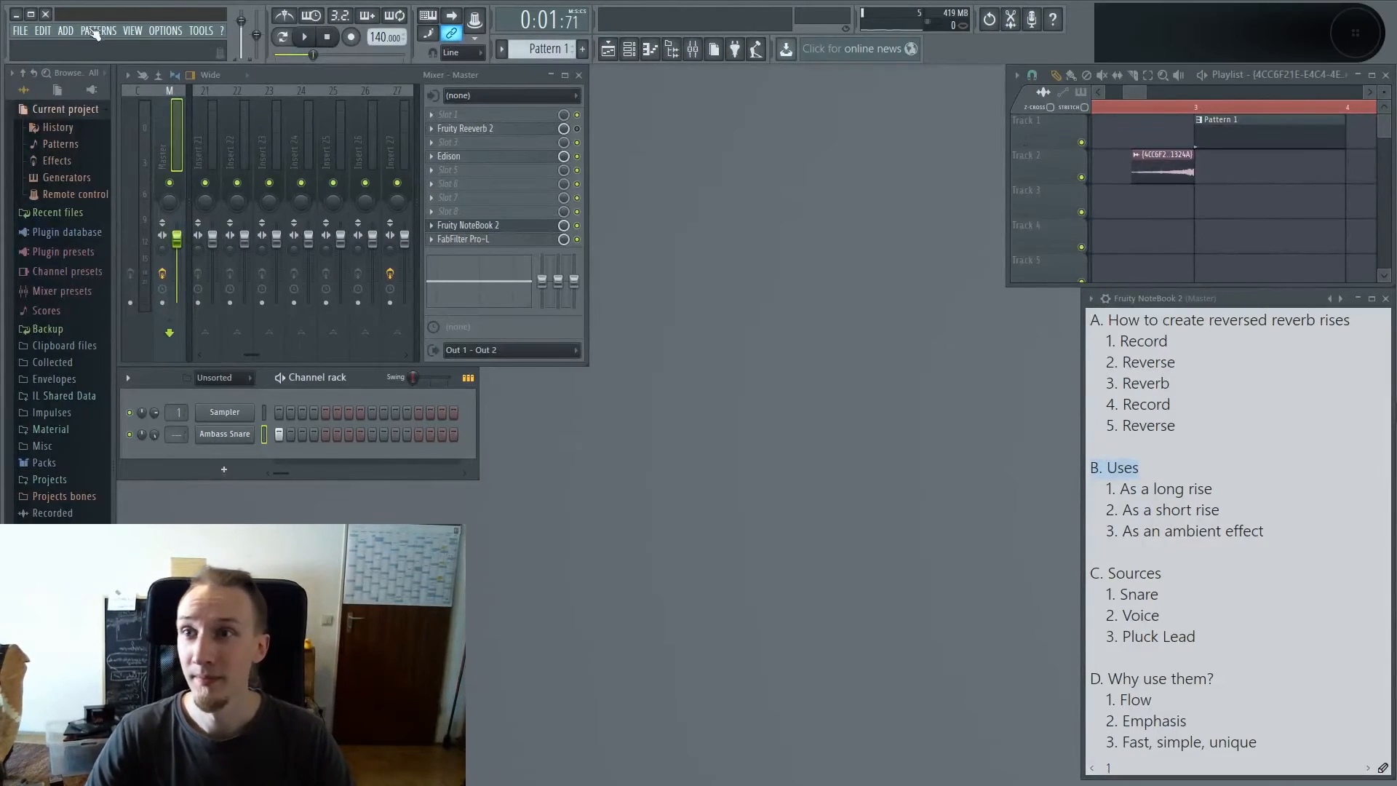
click(66, 31)
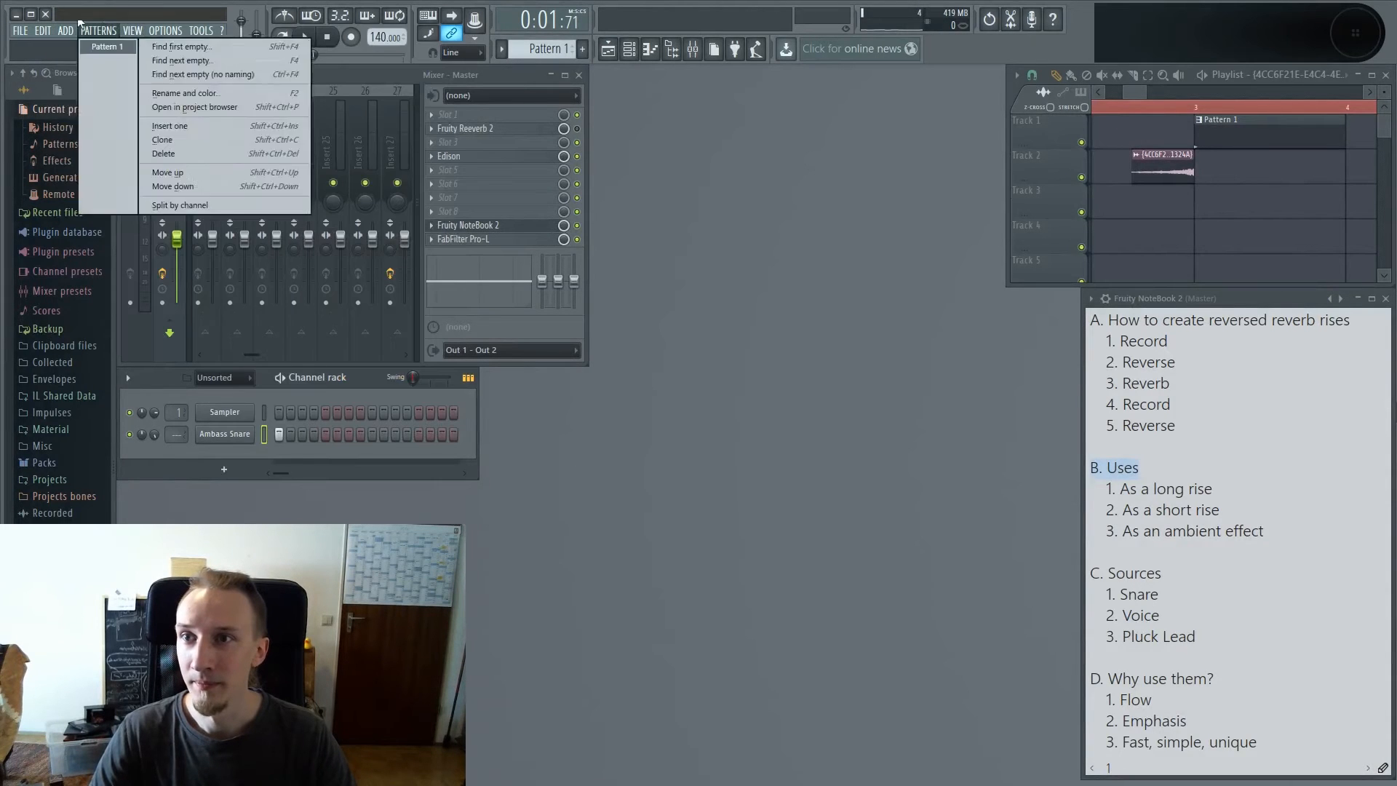
click(283, 90)
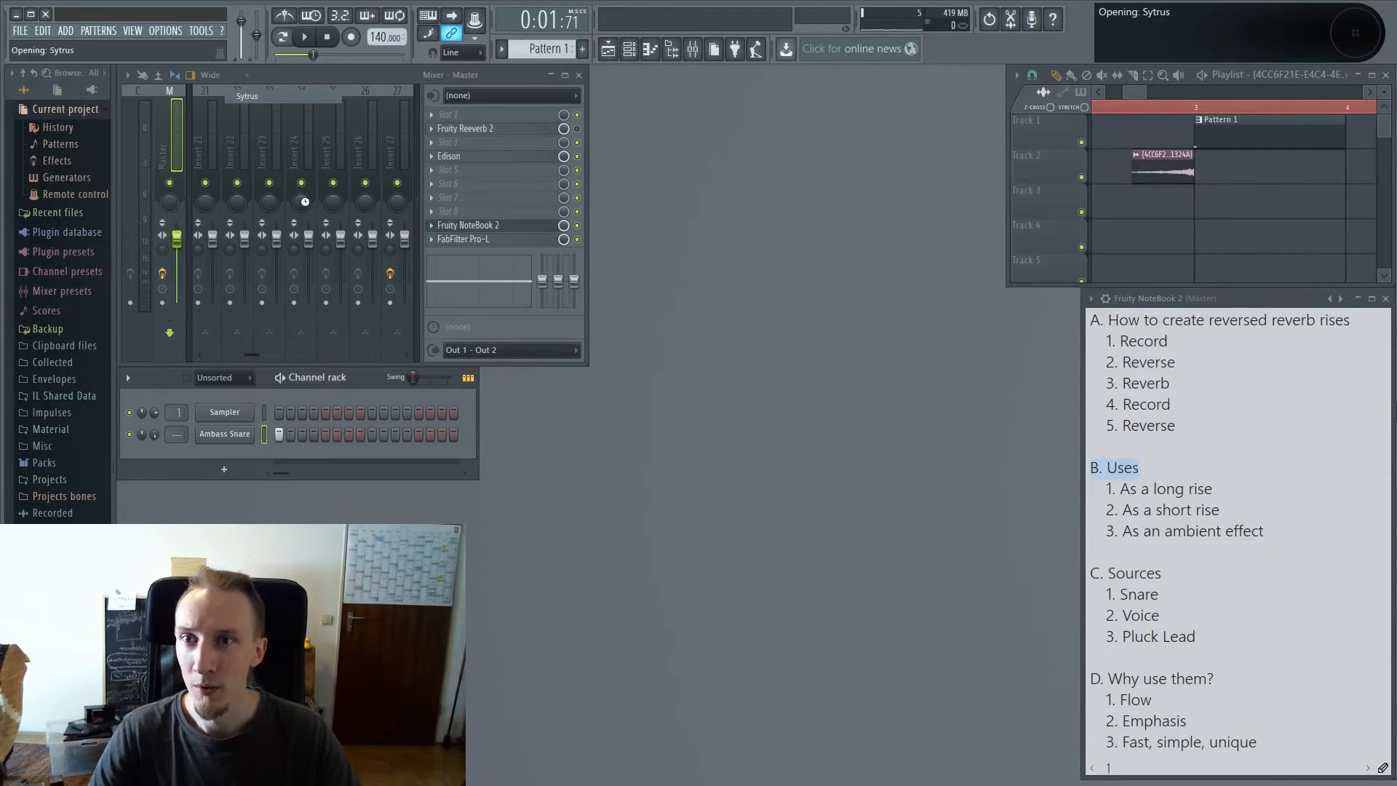
drag(416, 256, 769, 202)
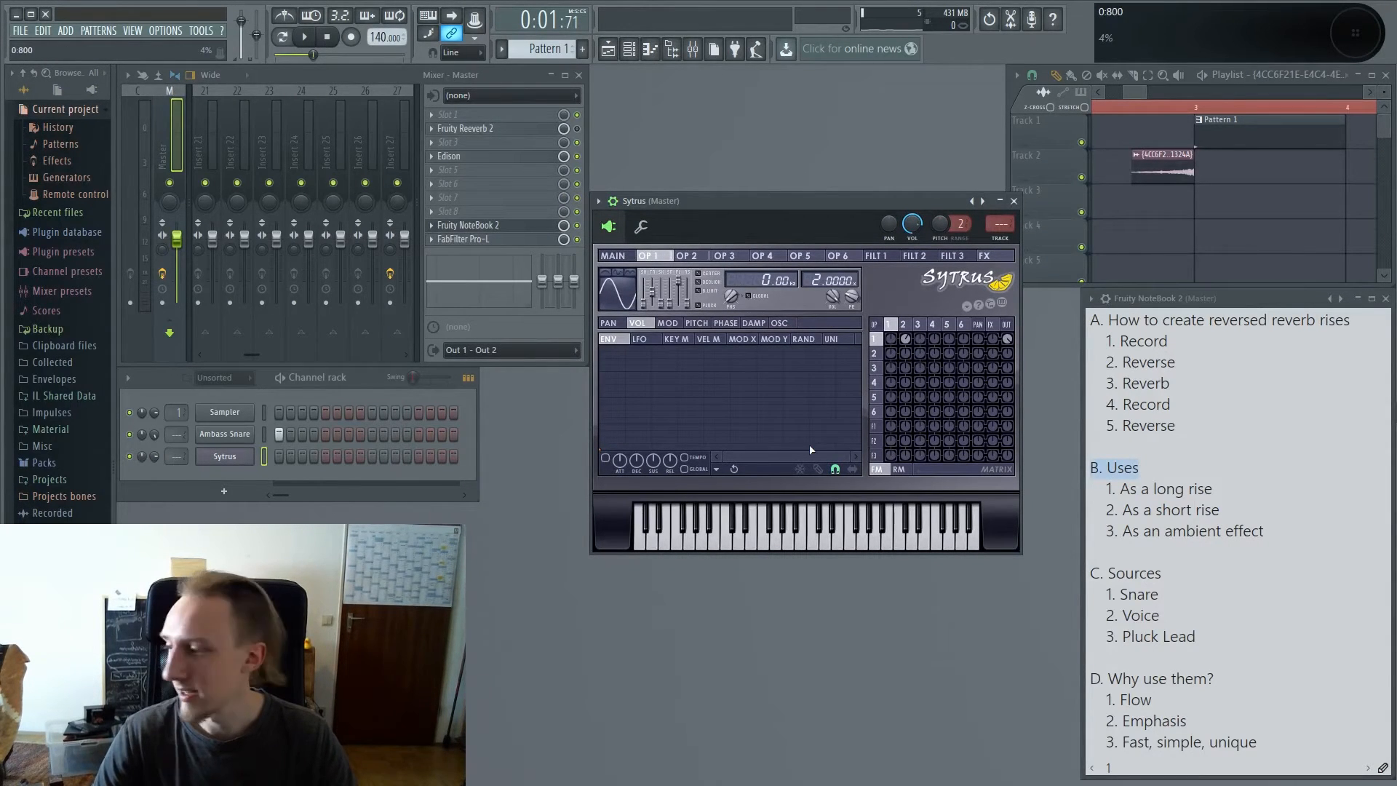
click(625, 255)
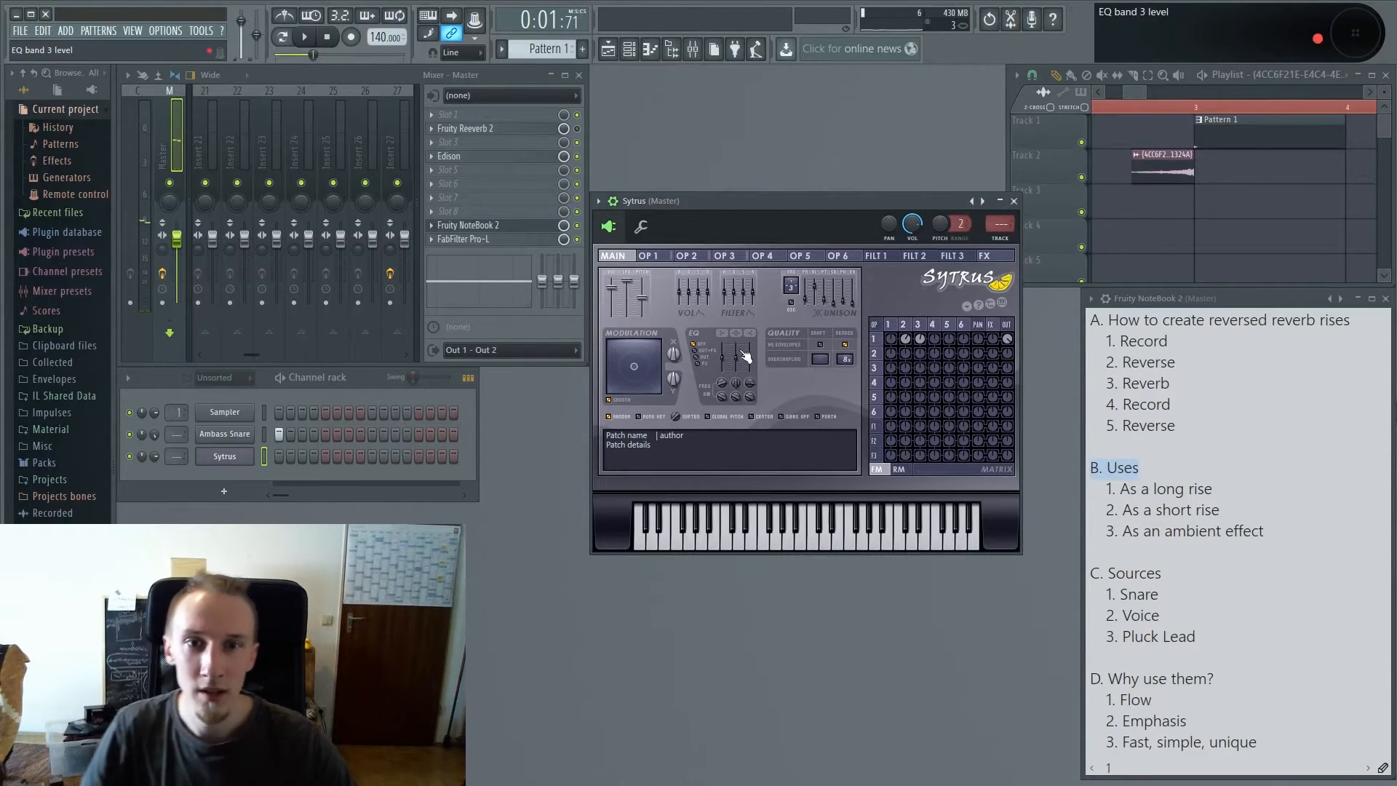
Step: Draw a short three-note chord at the start of bar 1 in the Sytrus piano roll
right_click(209, 461)
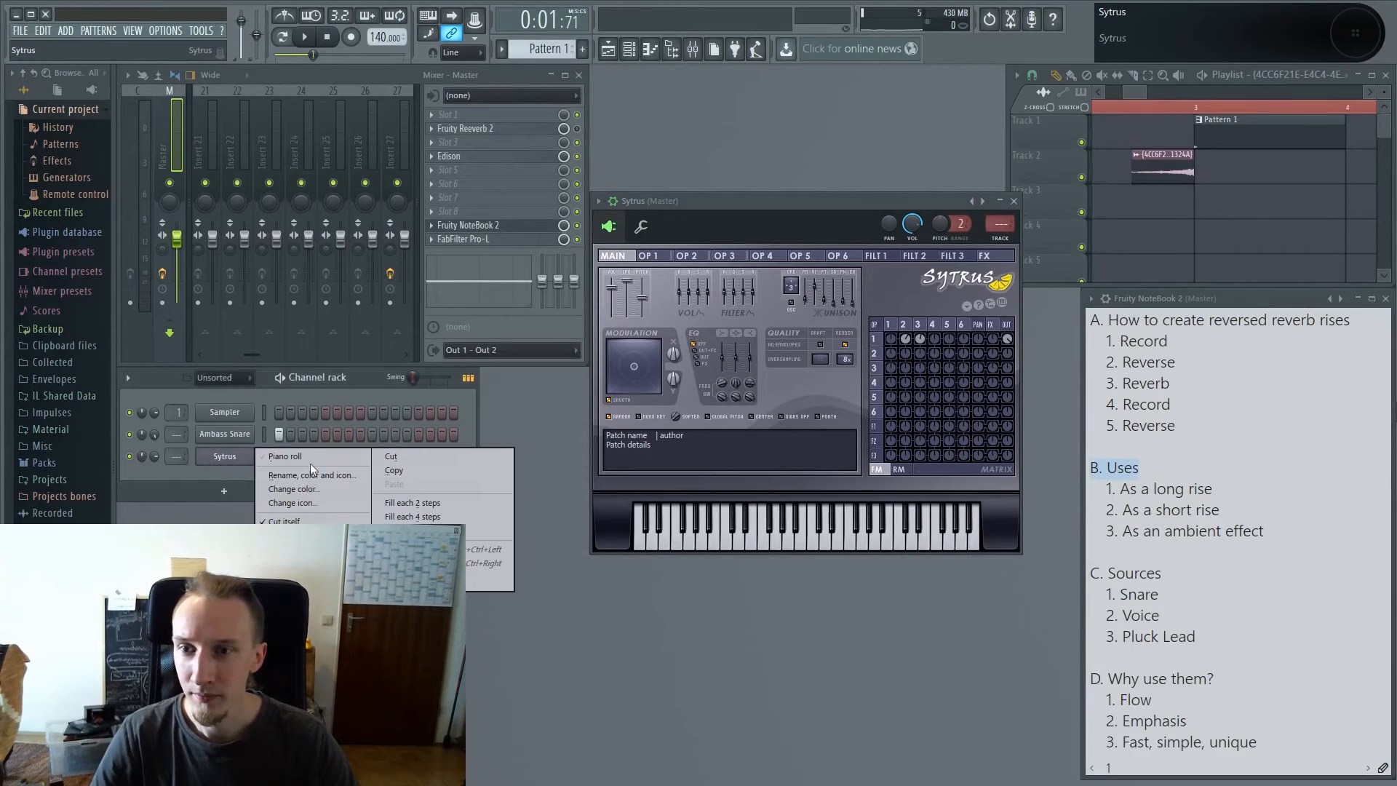
click(310, 463)
drag(1126, 478, 820, 230)
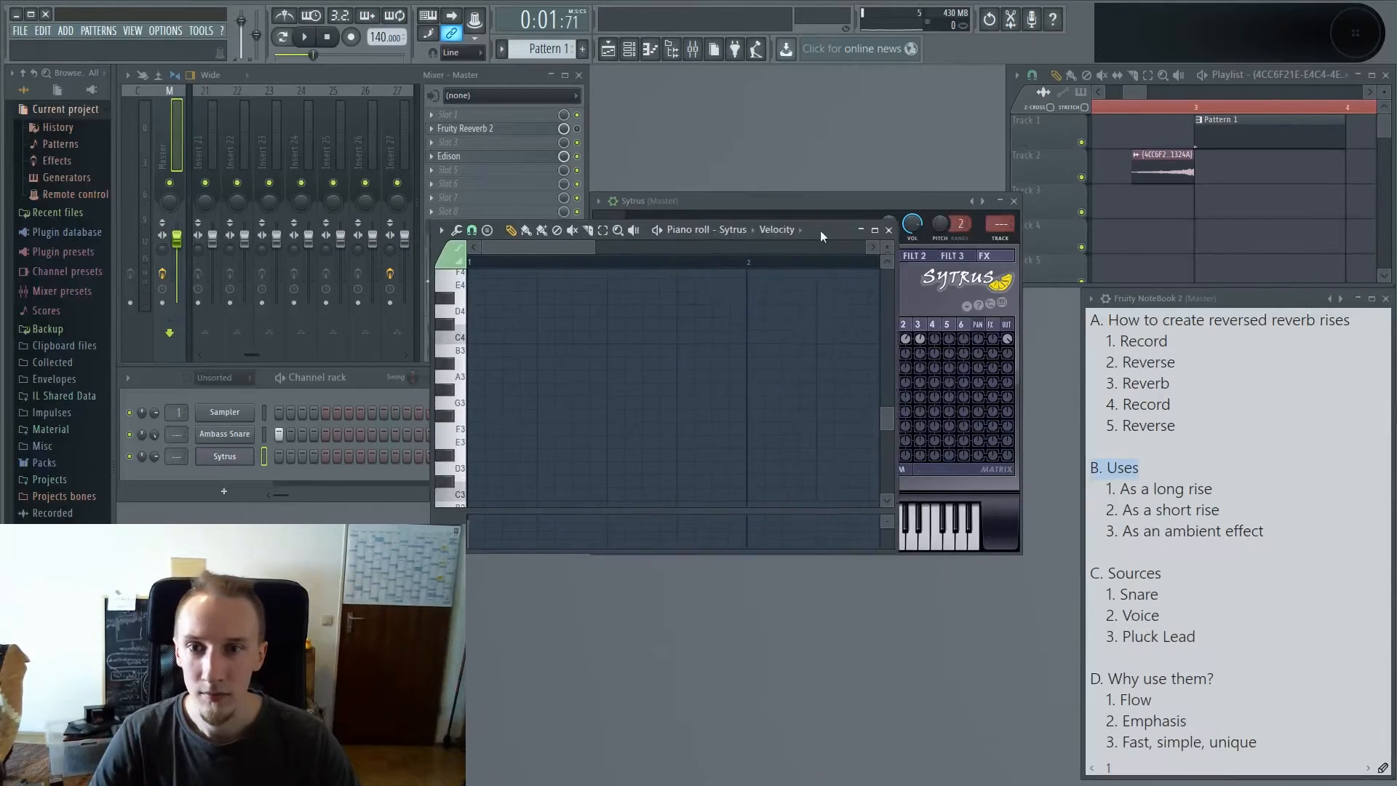
click(476, 360)
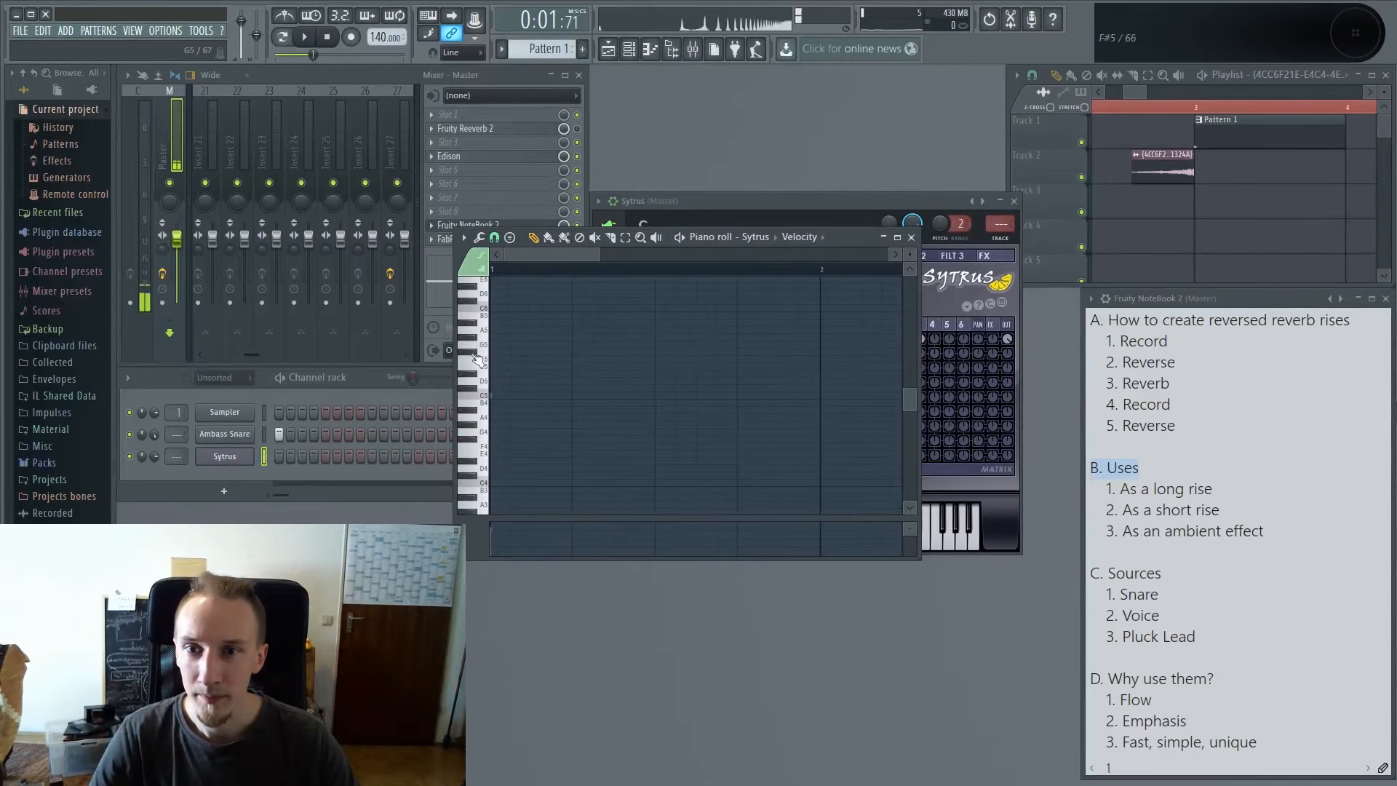
click(499, 410)
scroll(531, 443, down, 3)
scroll(531, 443, down, 3)
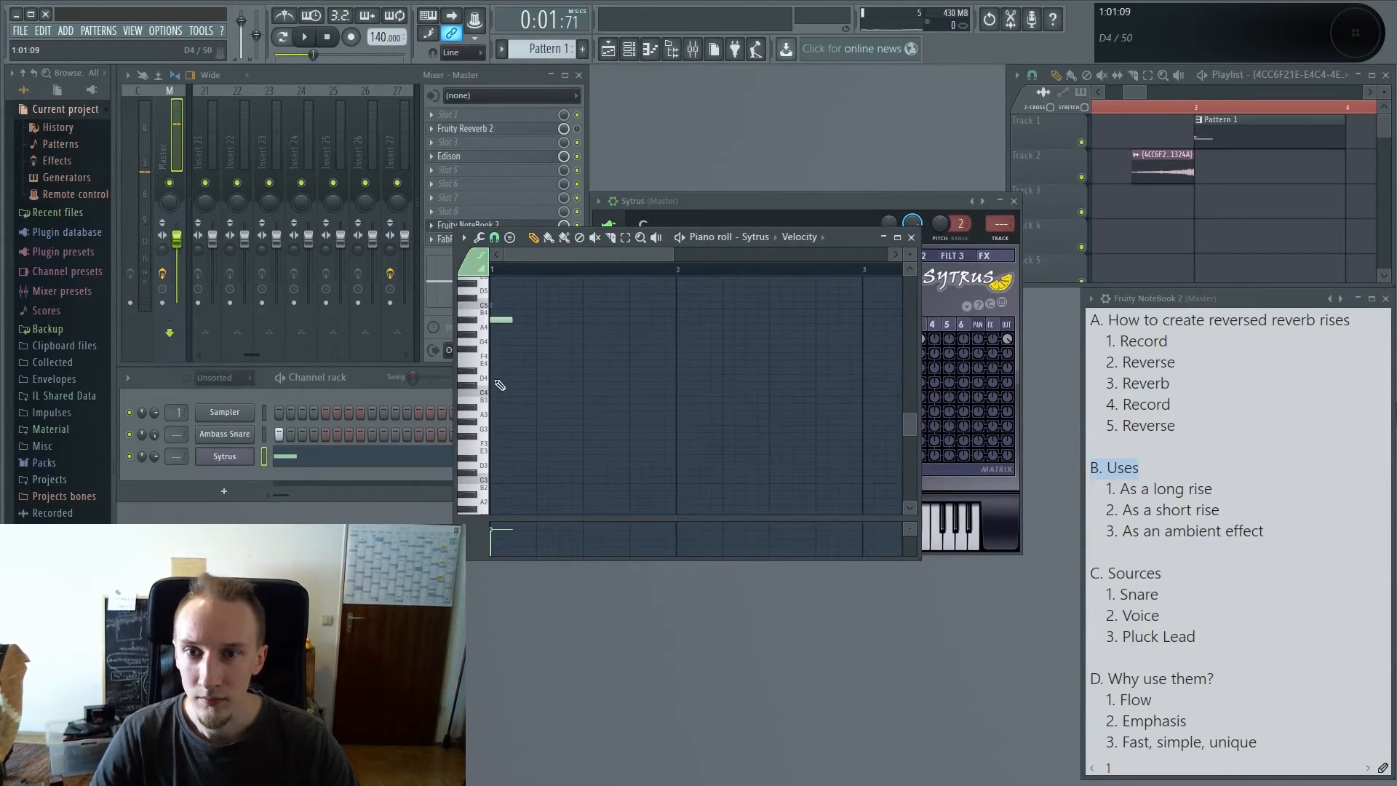
click(499, 377)
click(499, 399)
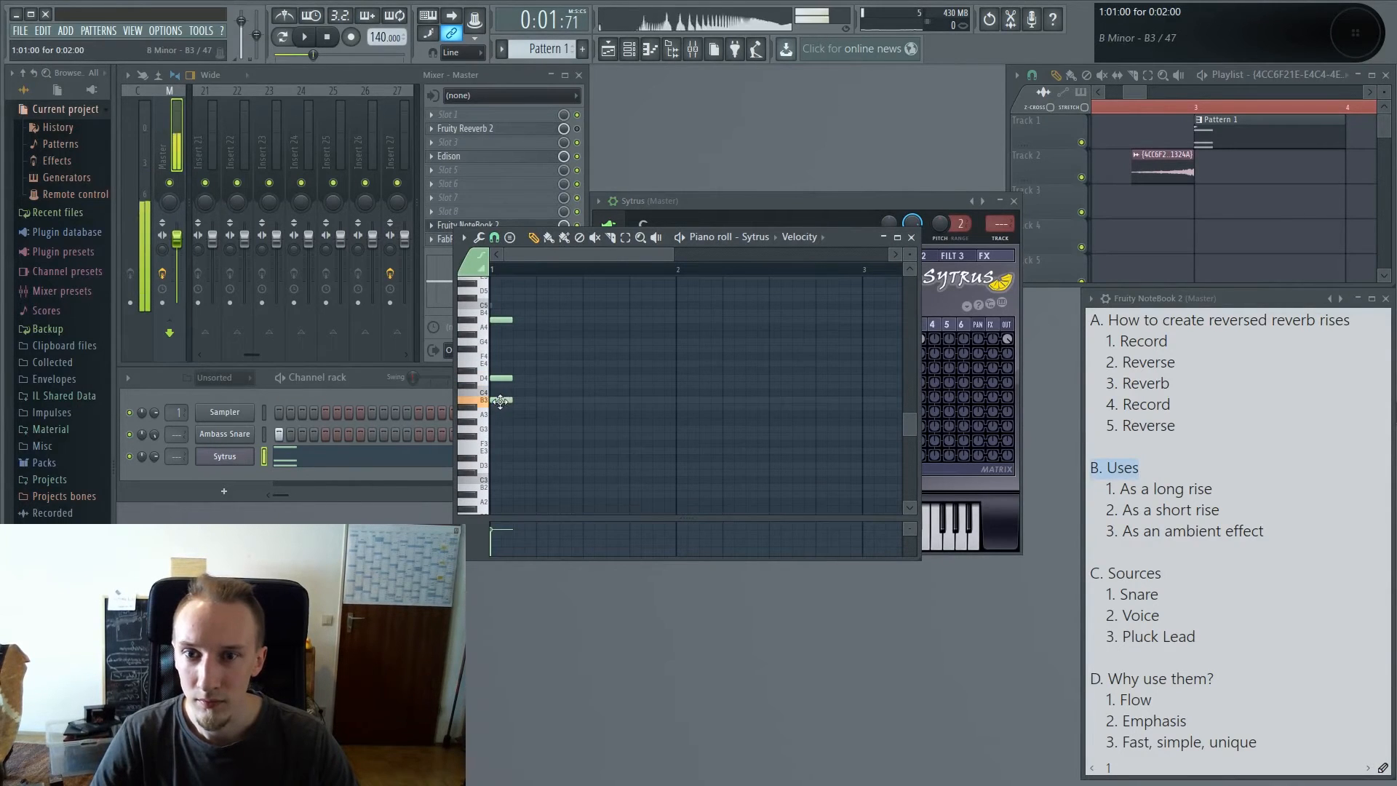
Step: Lengthen all three chord notes to one full bar and remove the Ambass Snare's first step from Pattern 1
key(ctrl+a)
drag(512, 320, 677, 330)
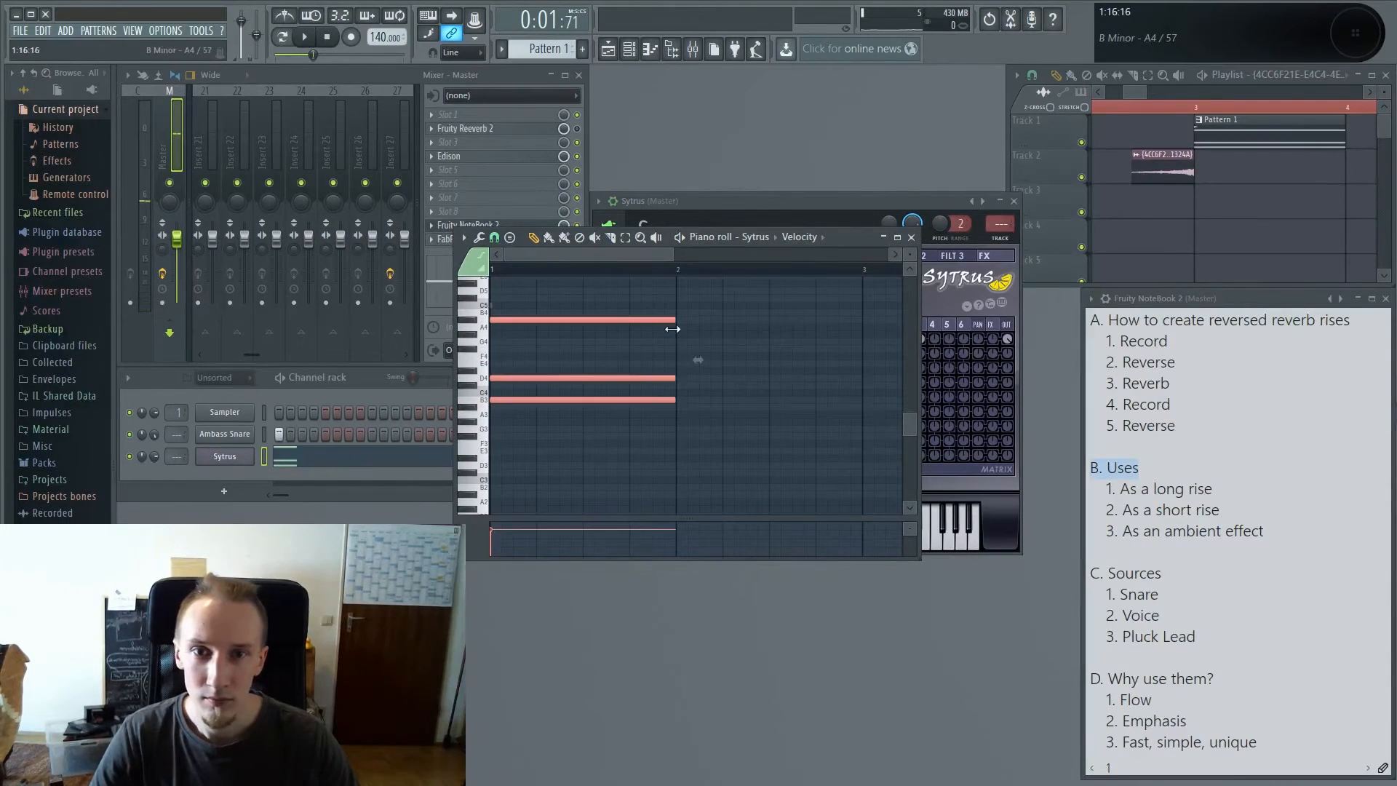
scroll(1243, 200, down, 2)
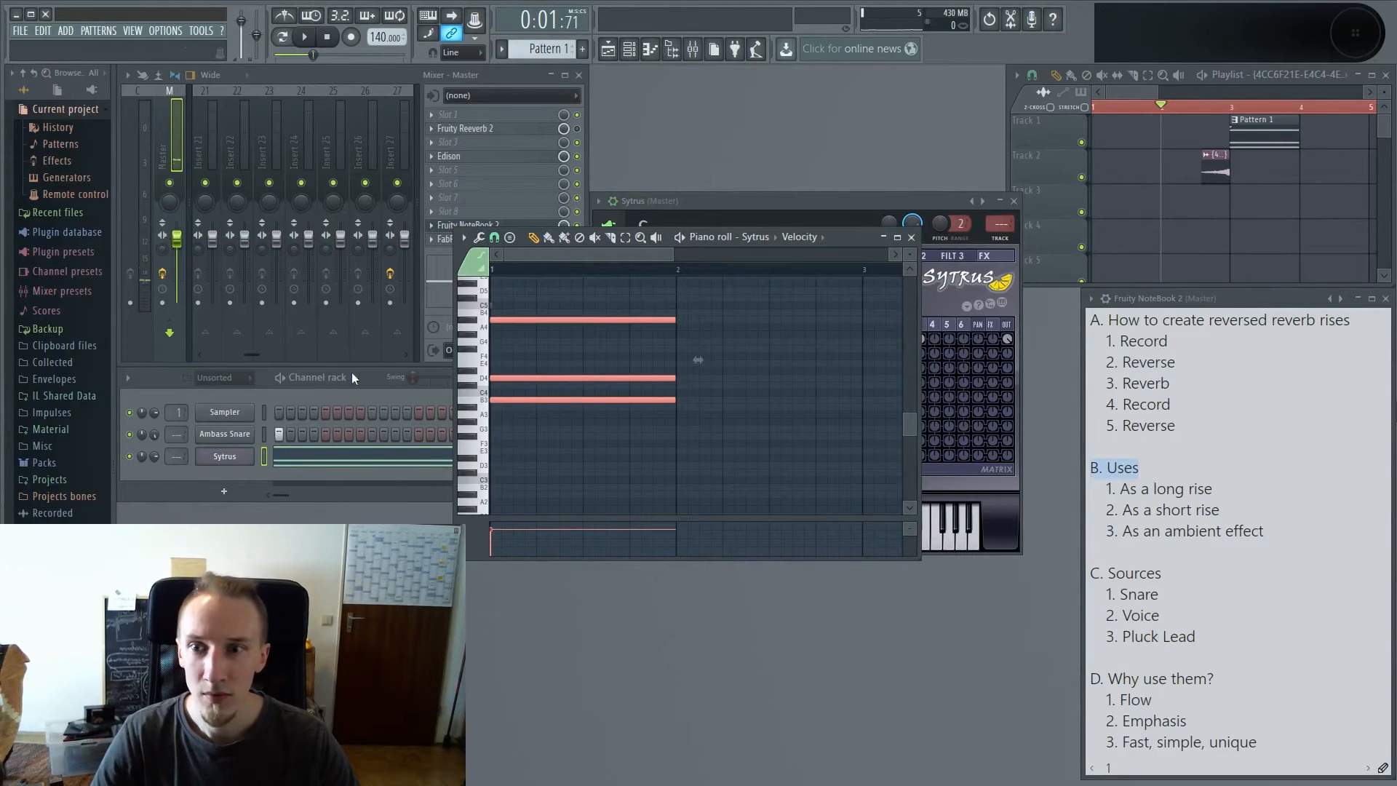
click(280, 434)
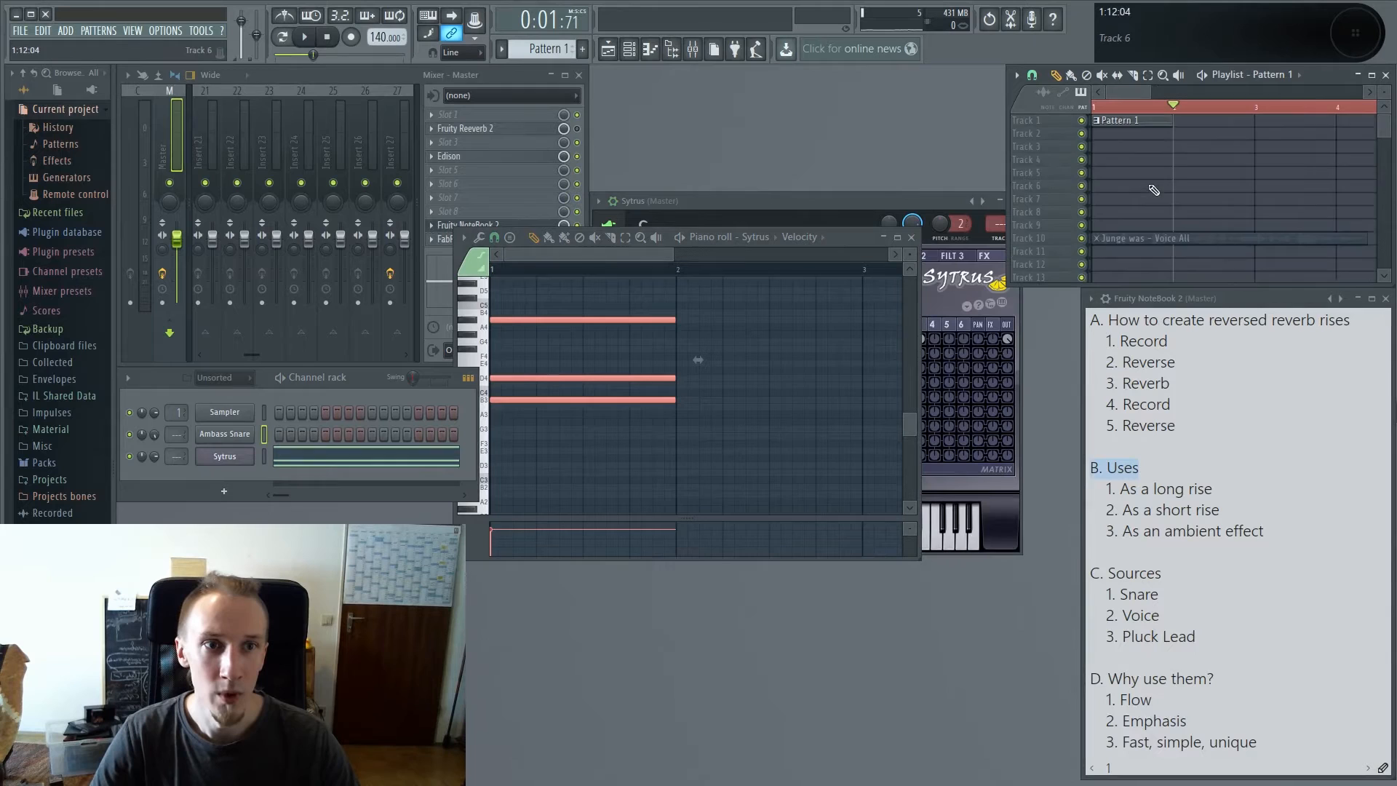
Step: Play the chord pattern from bar 1 of the playlist and close the Sytrus window
scroll(1152, 184, up, 5)
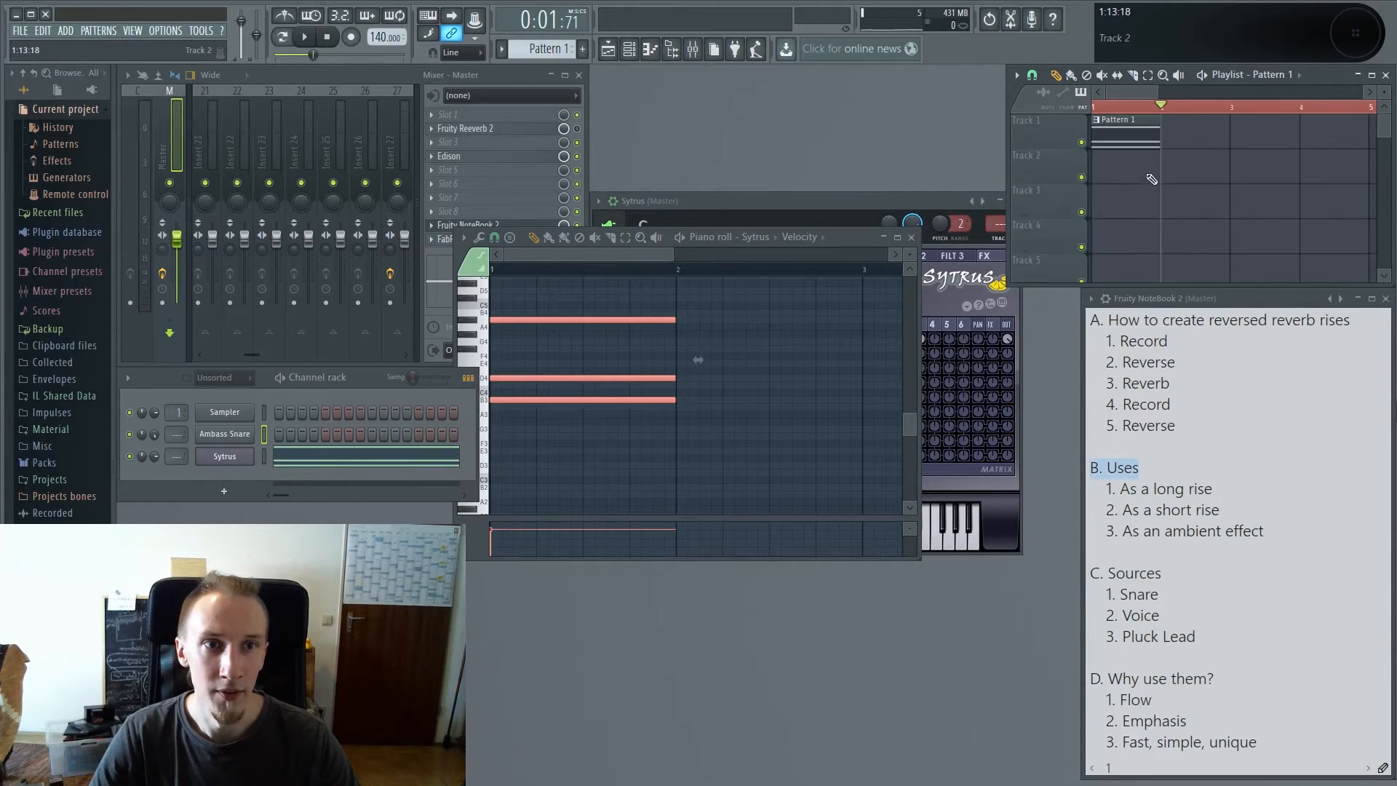
drag(1153, 207, 1153, 248)
key(space)
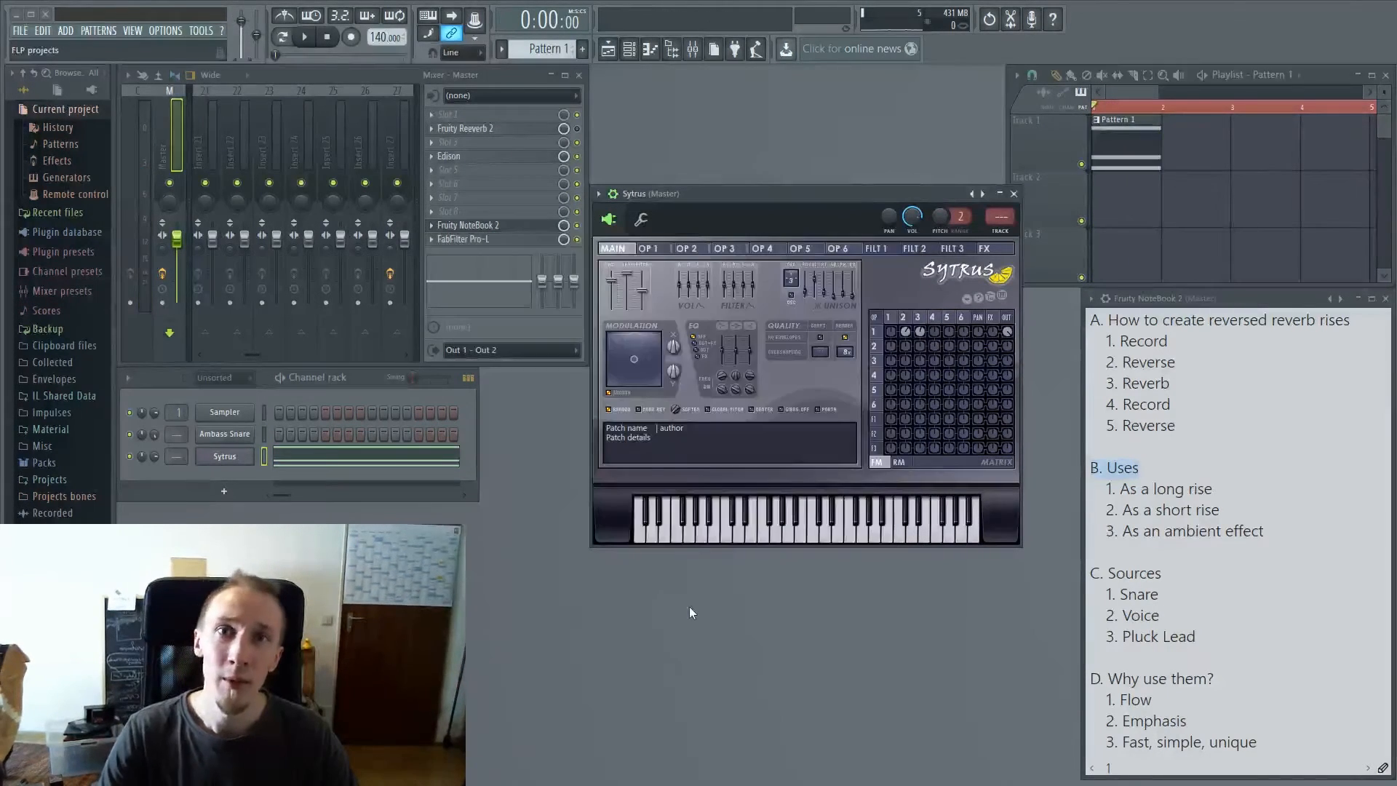
click(1014, 194)
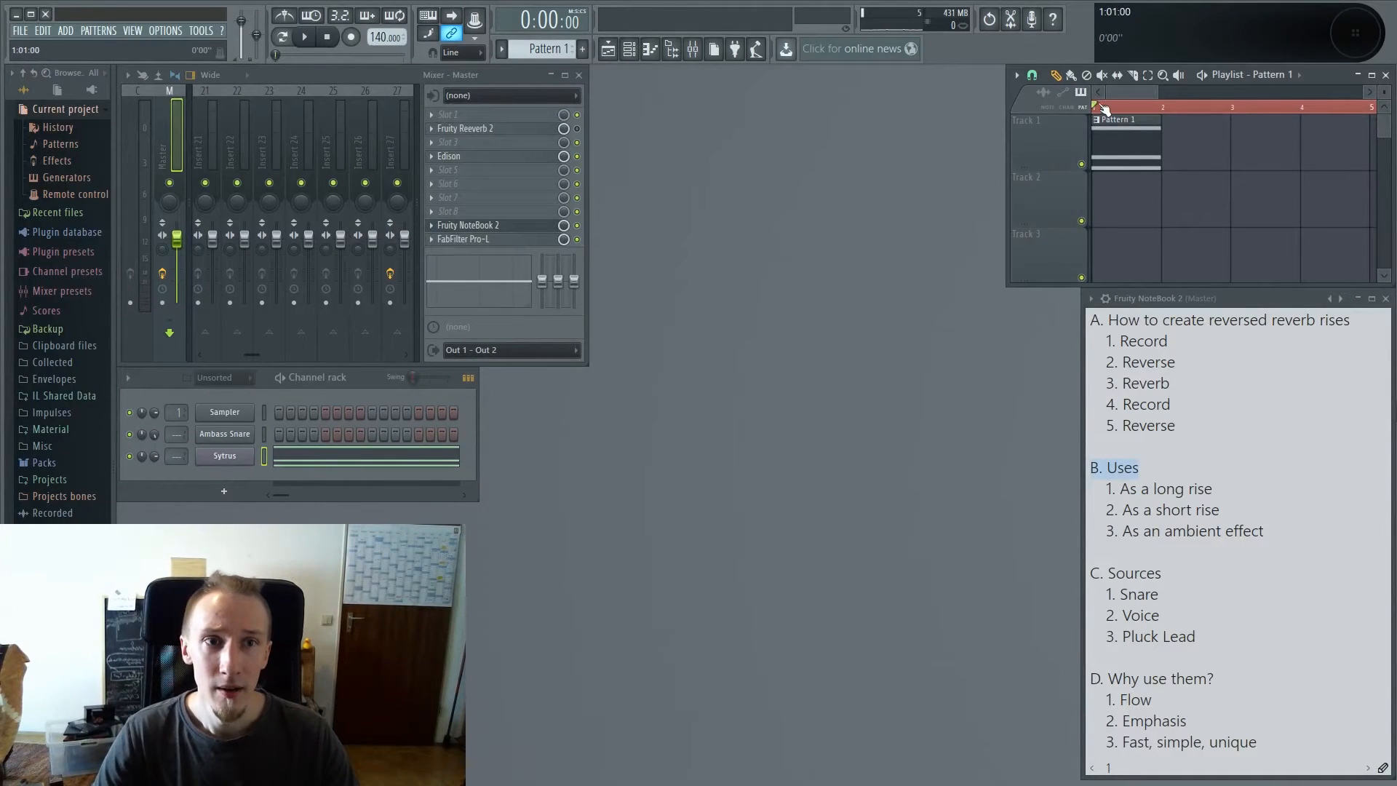
Step: Highlight the "1. Record" line in the notes to point out the first stage
click(1194, 337)
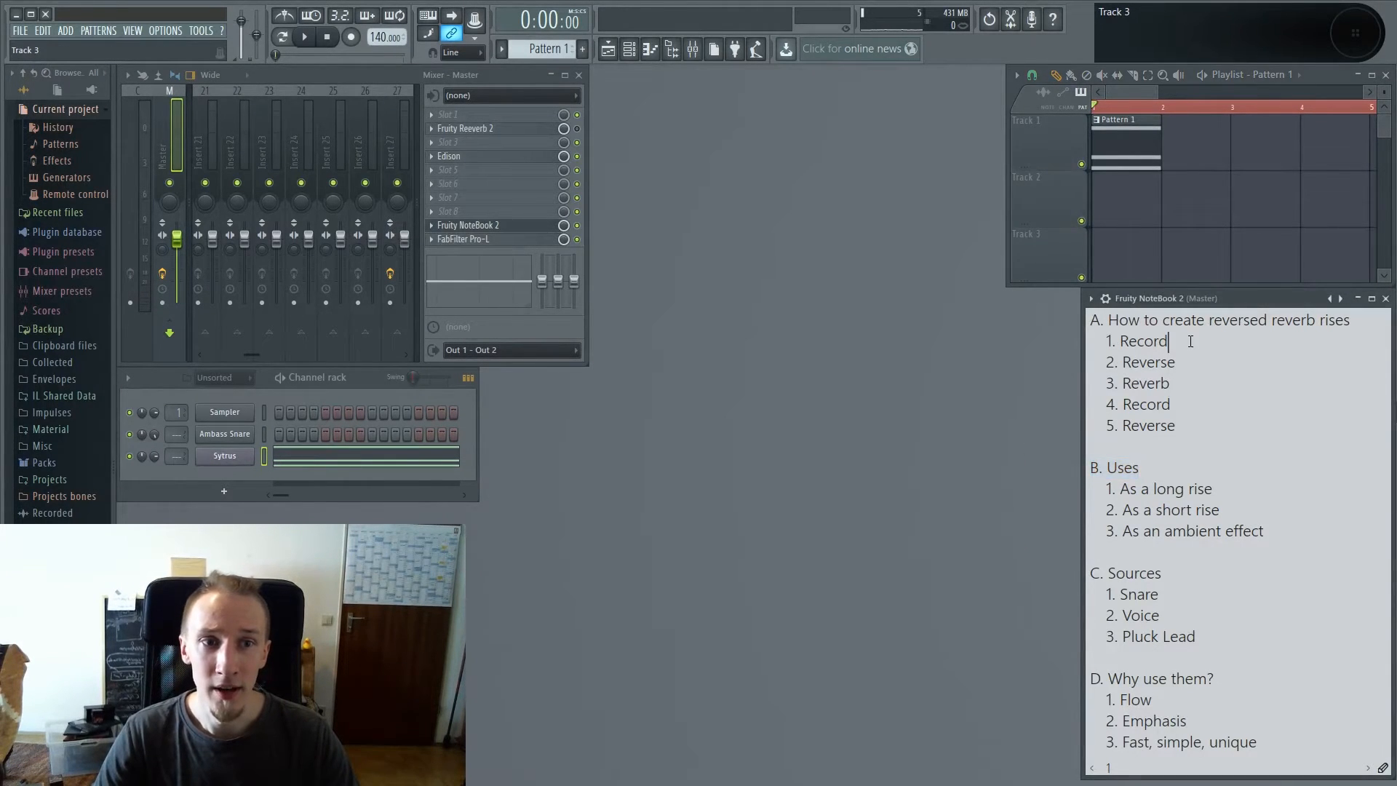
drag(1190, 341, 1106, 341)
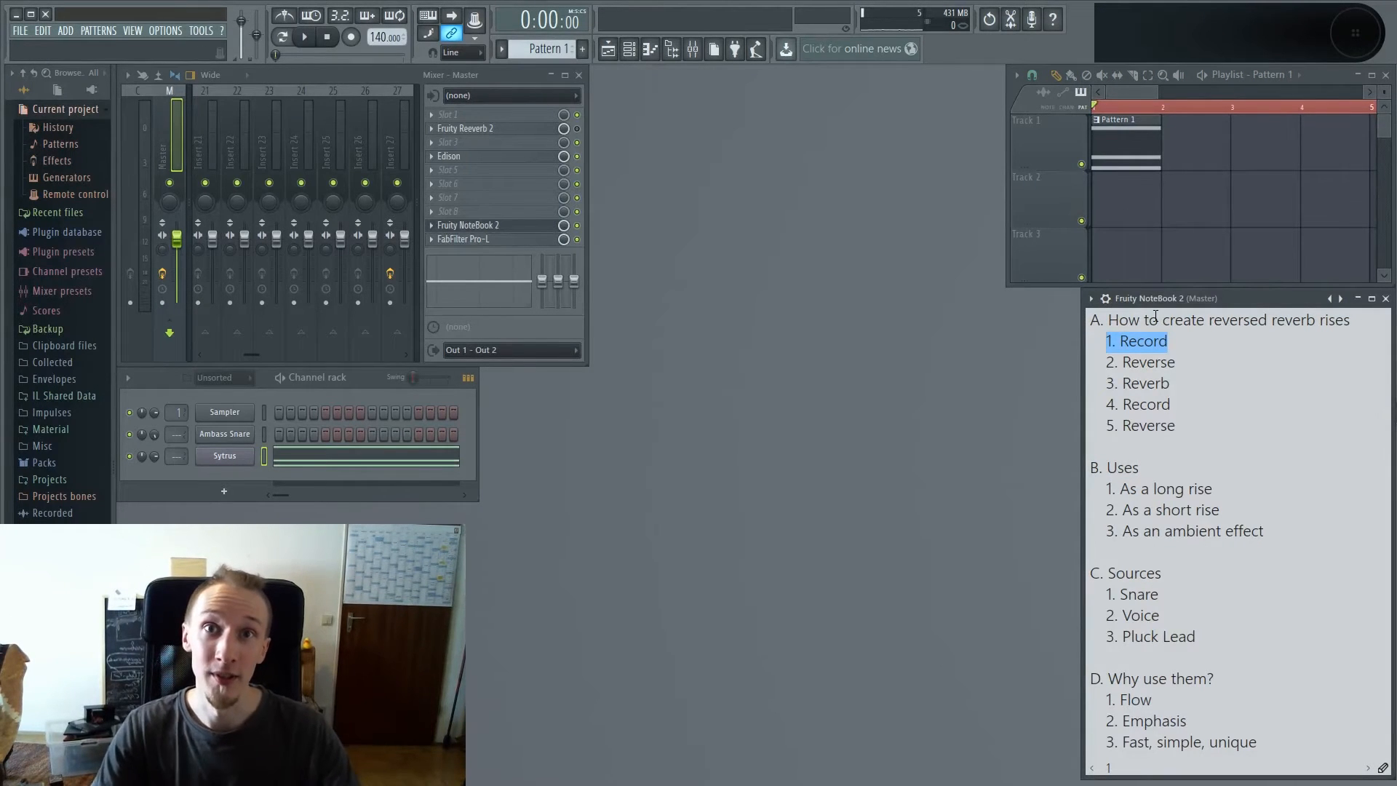
click(1170, 340)
Step: Record the Sytrus chord from bar 1 into an emptied Edison on the master
click(1104, 151)
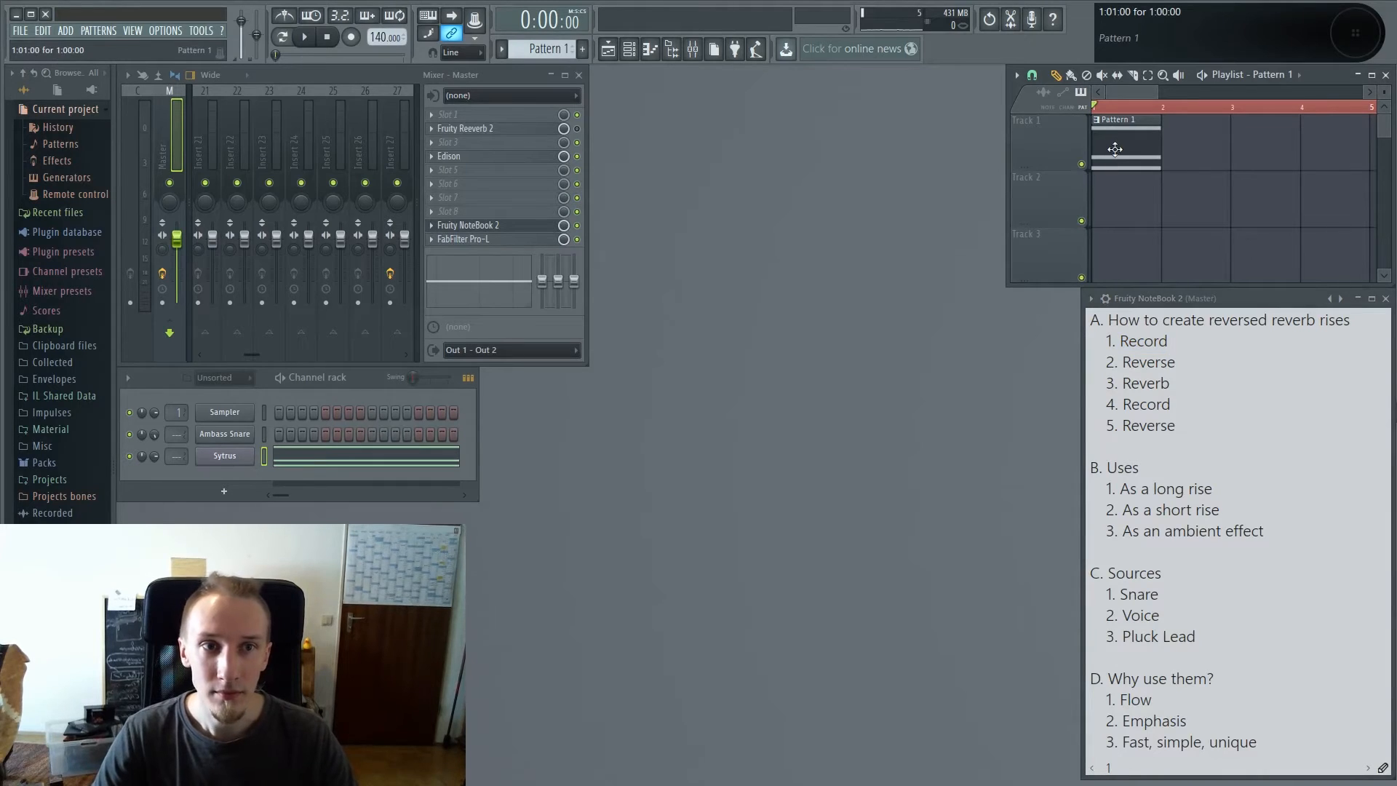
click(473, 156)
key(Delete)
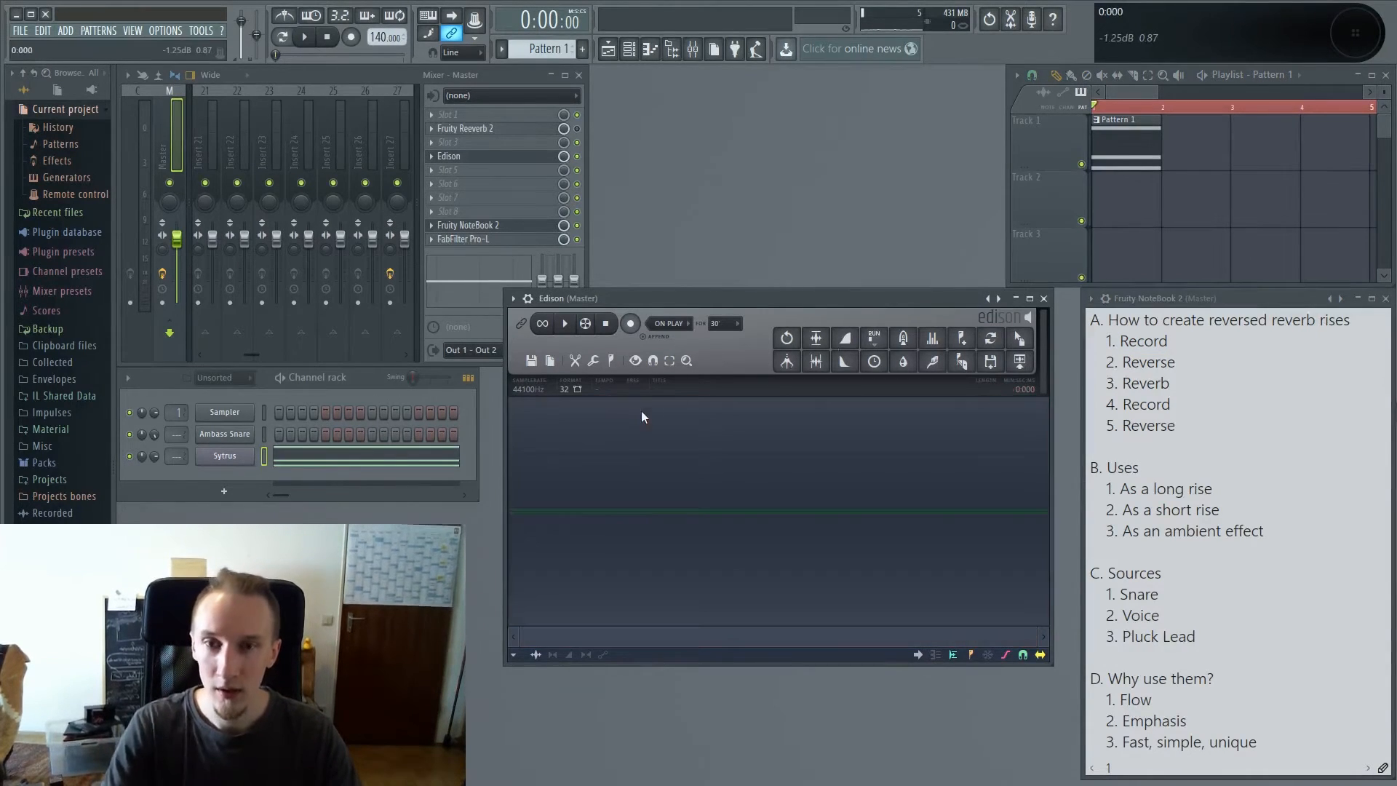
click(629, 324)
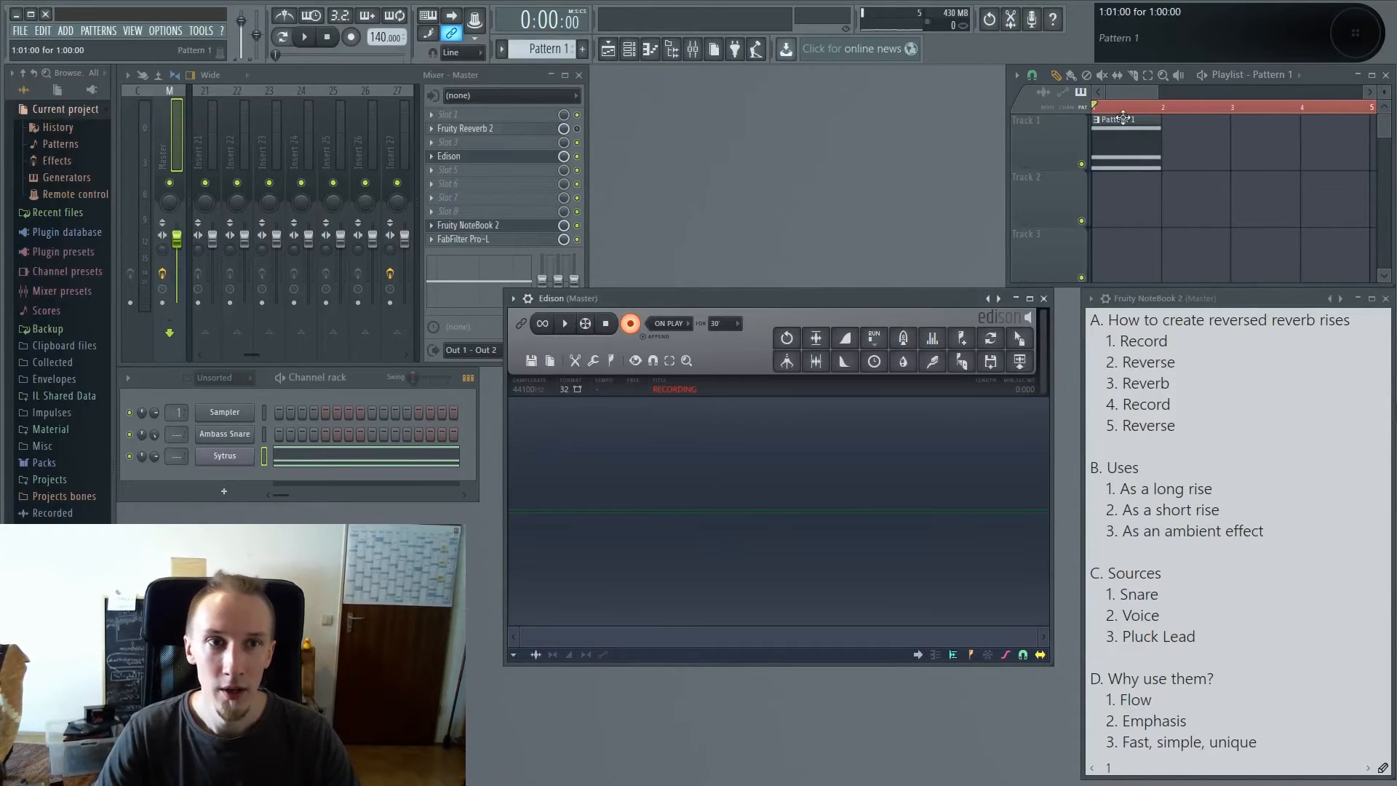
key(space)
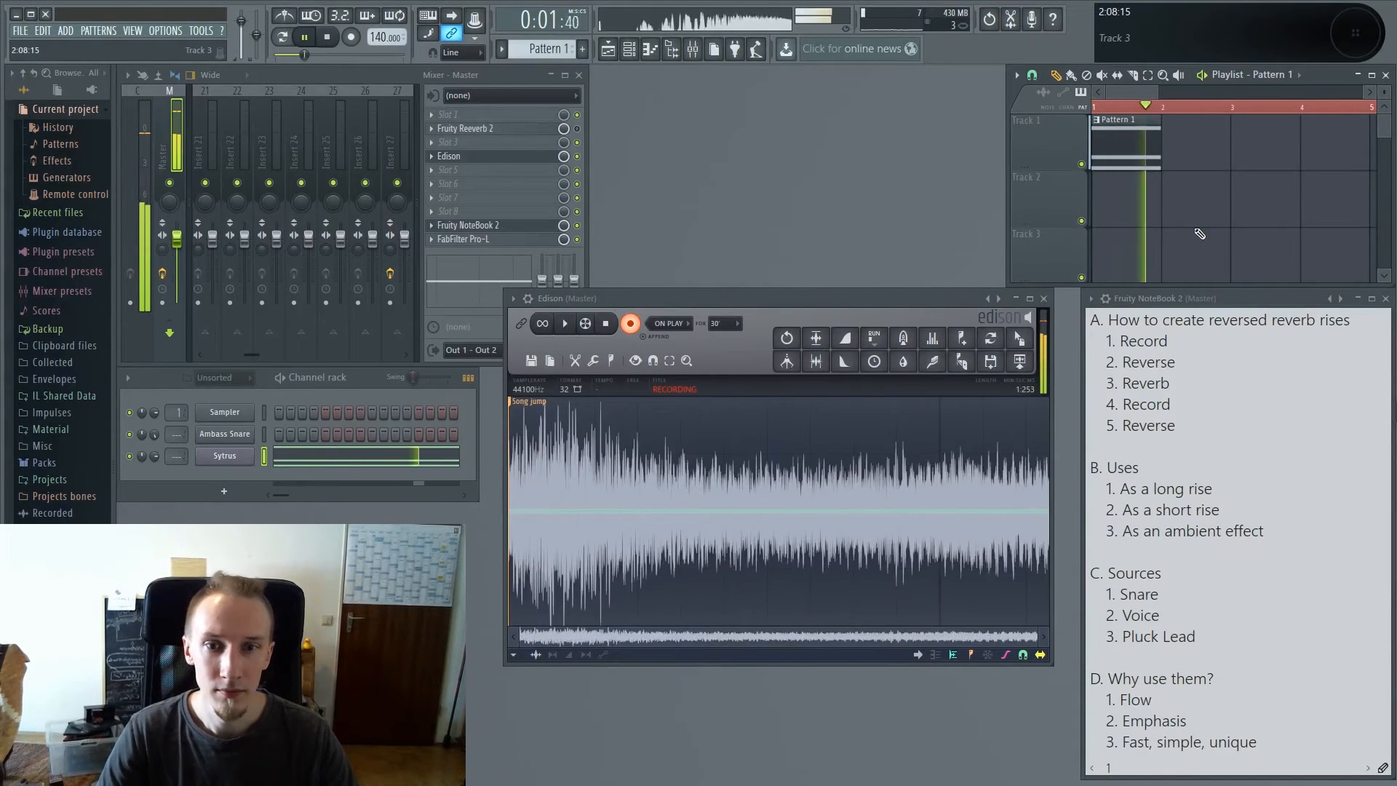
key(space)
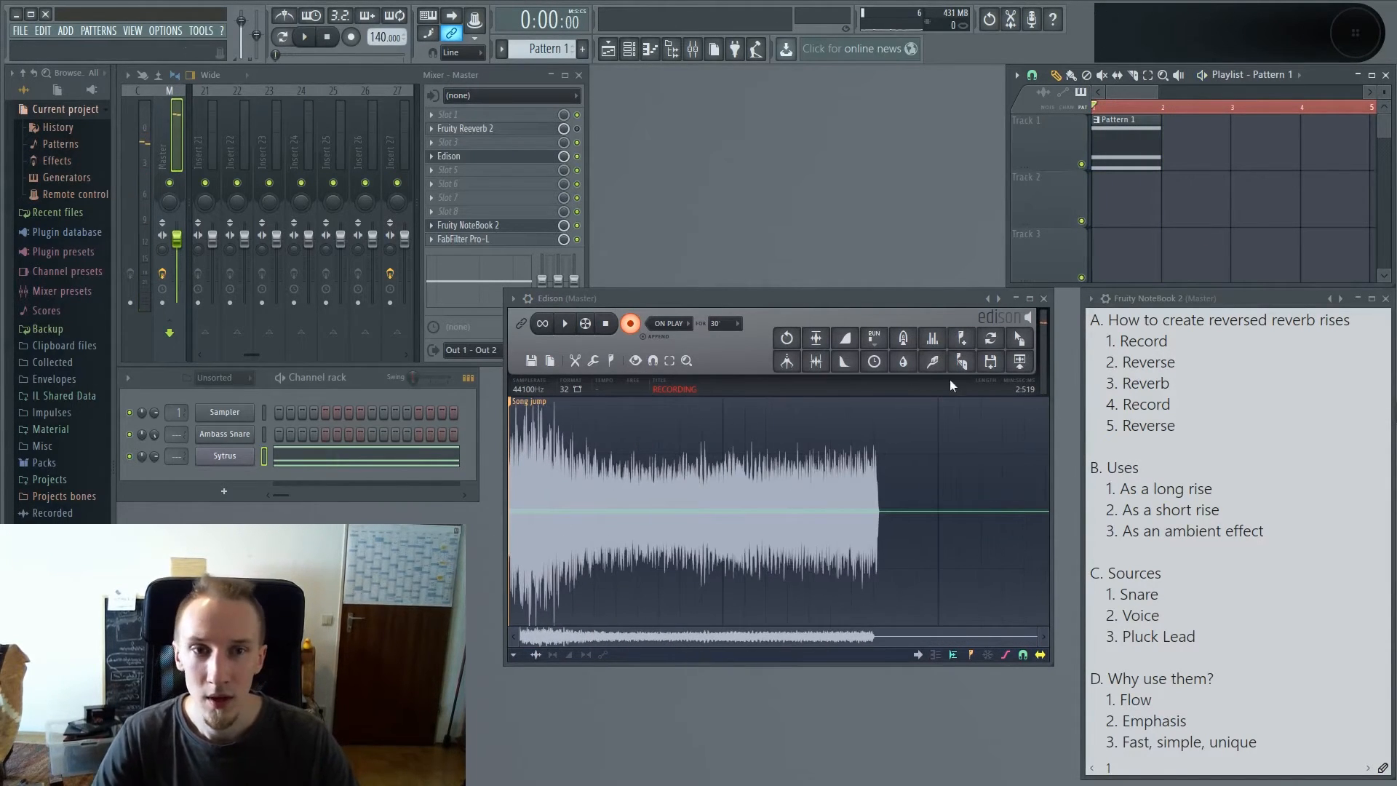
key(ctrl+a)
drag(1019, 337, 1149, 196)
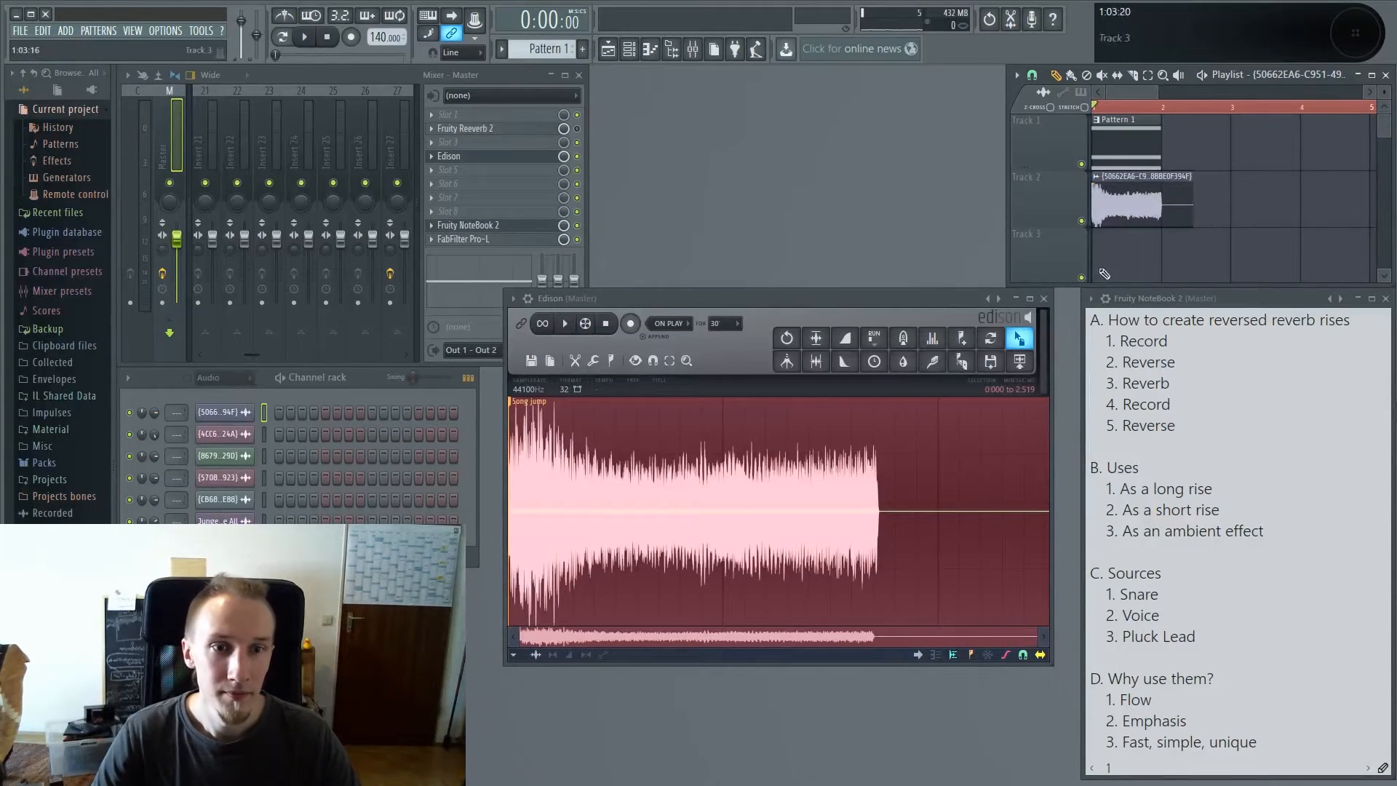
right_click(1161, 196)
Step: Place only the sounding part of the Edison chord recording on Track 2 at bar 1 and turn on Reverse for it
mouse_move(882, 483)
mouse_down()
mouse_move(848, 478)
mouse_move(878, 503)
mouse_up()
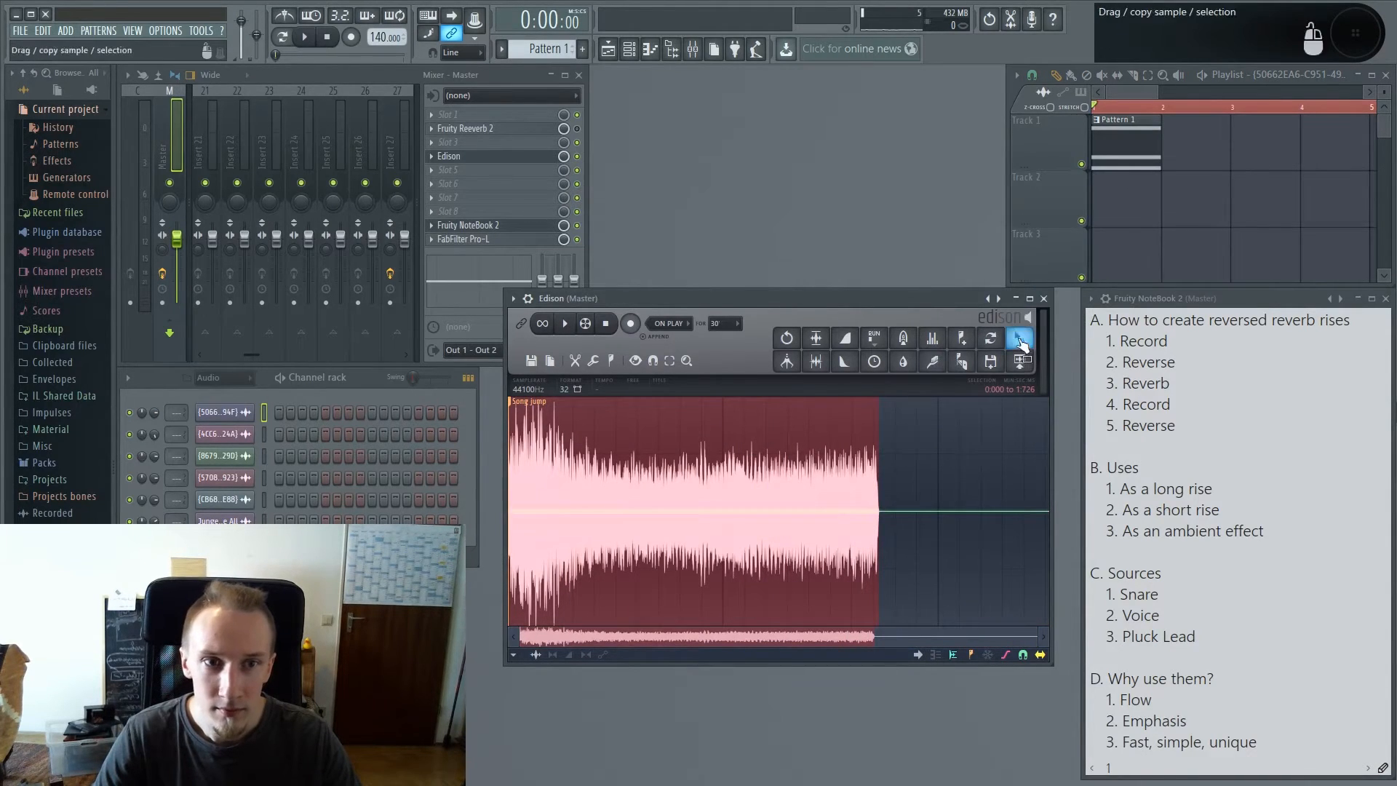
drag(1020, 344, 1107, 198)
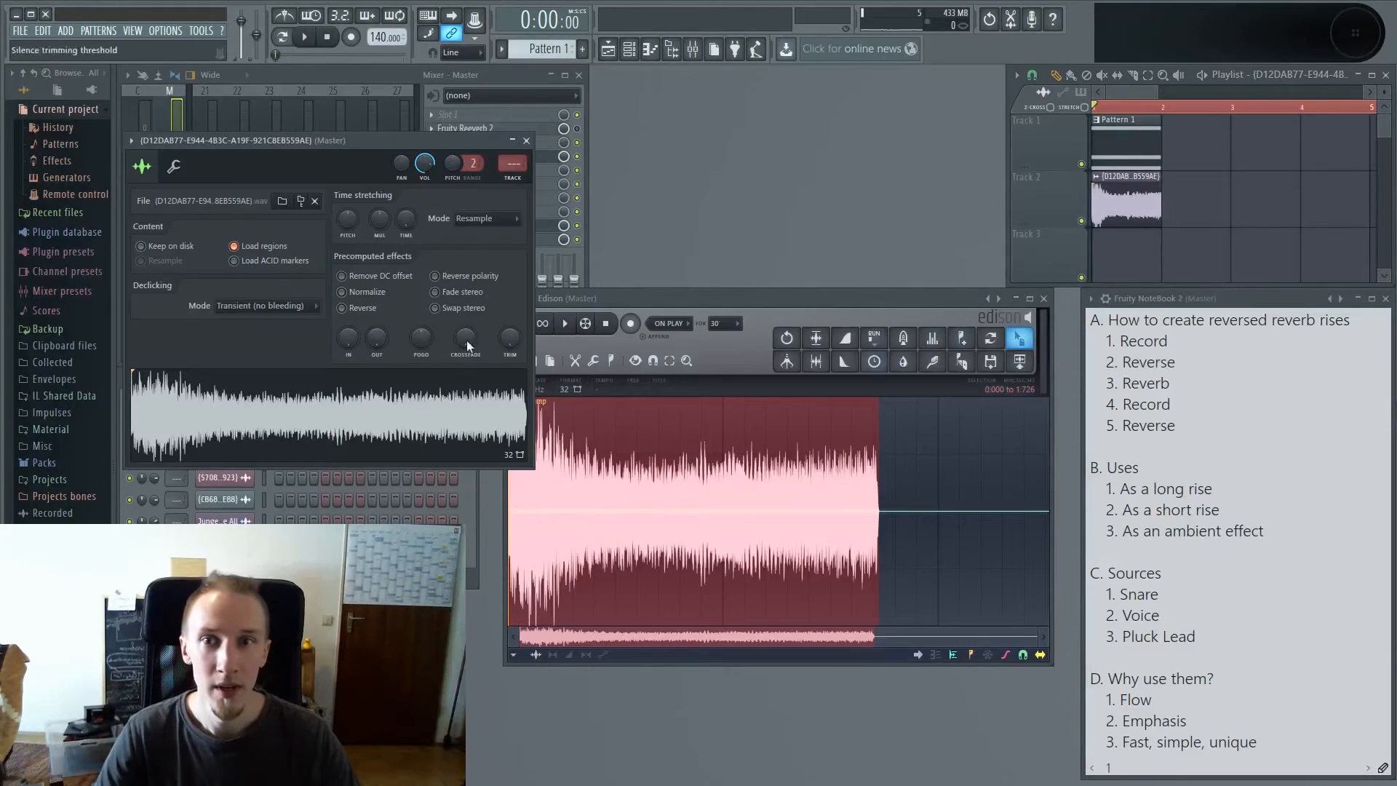
click(368, 311)
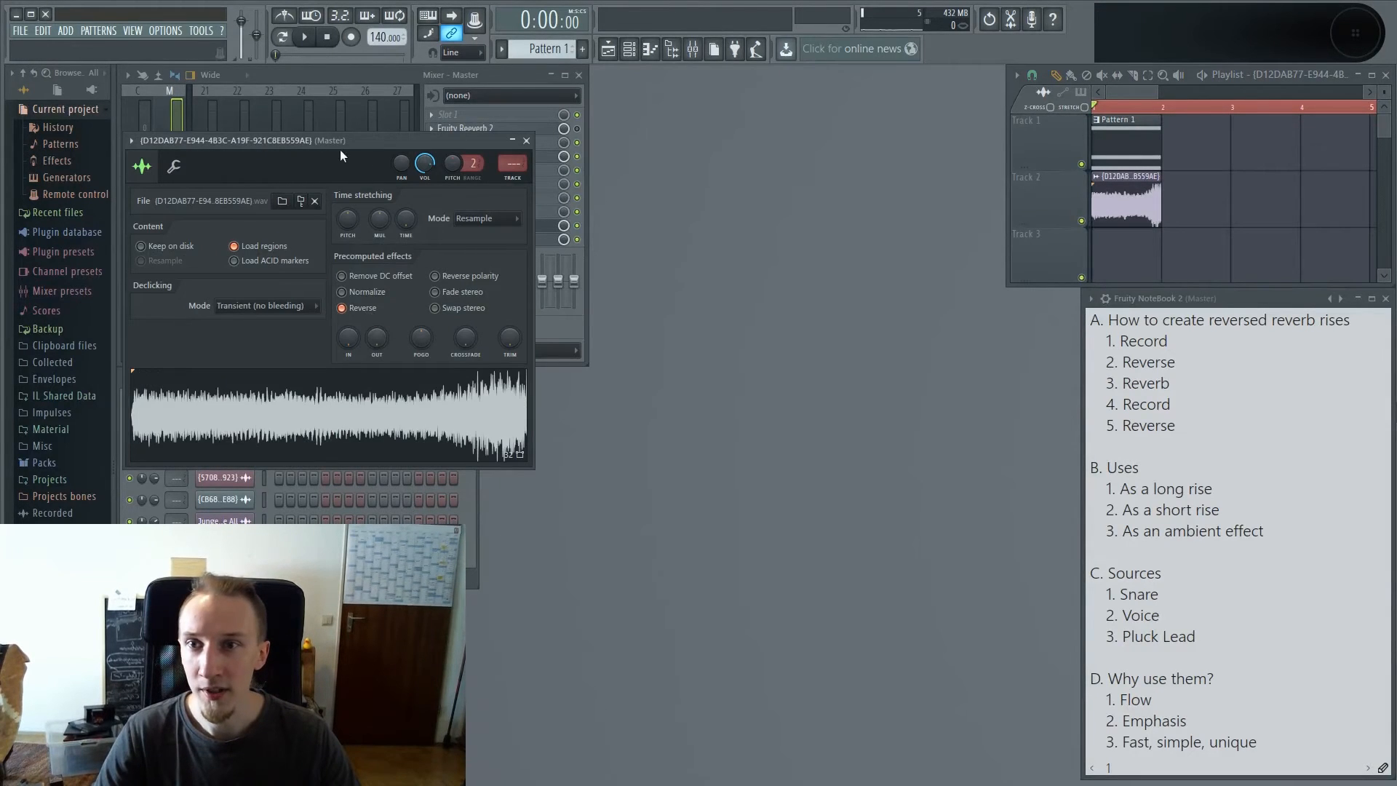
drag(342, 139, 802, 129)
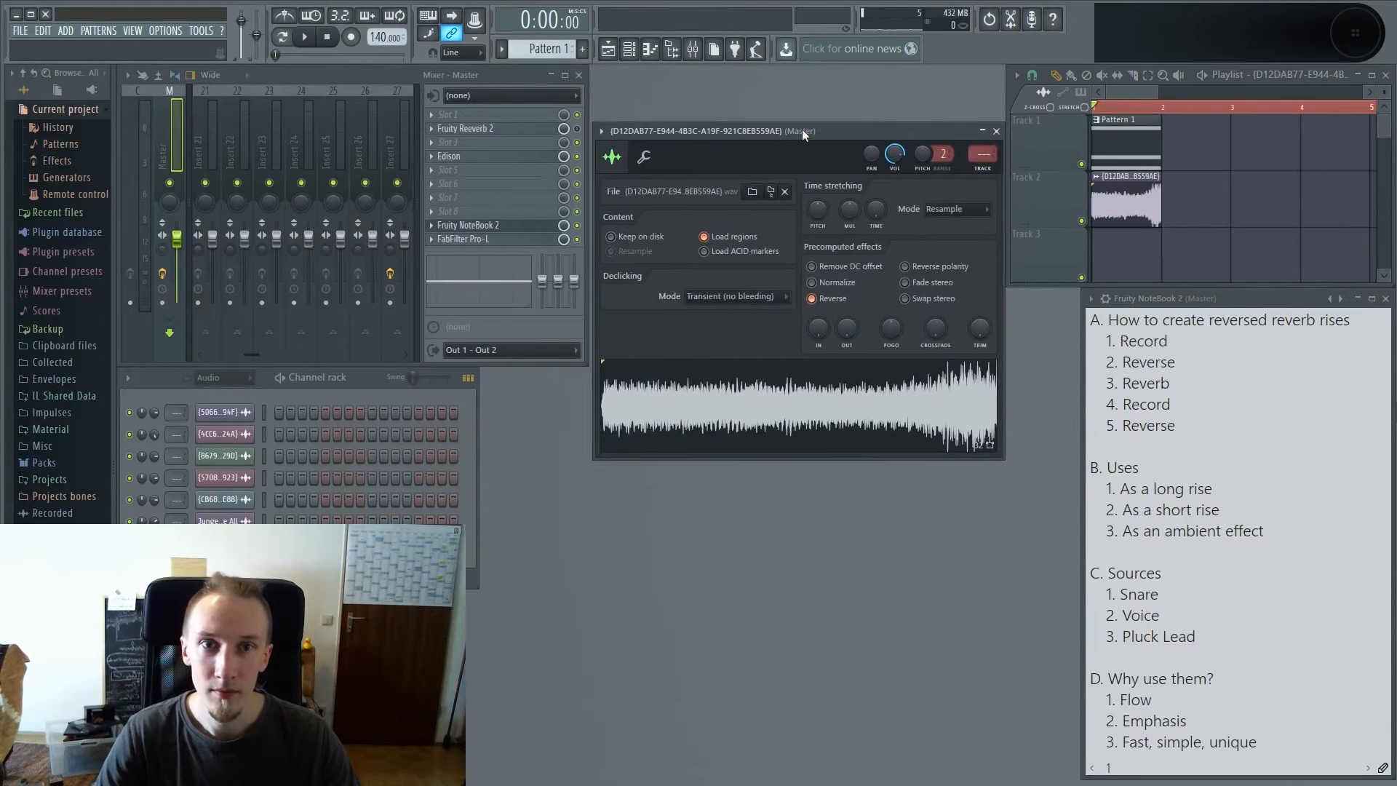
Step: Mute the Pattern 1 clip on Track 1 and play the reversed chord on Track 2
right_click(1110, 157)
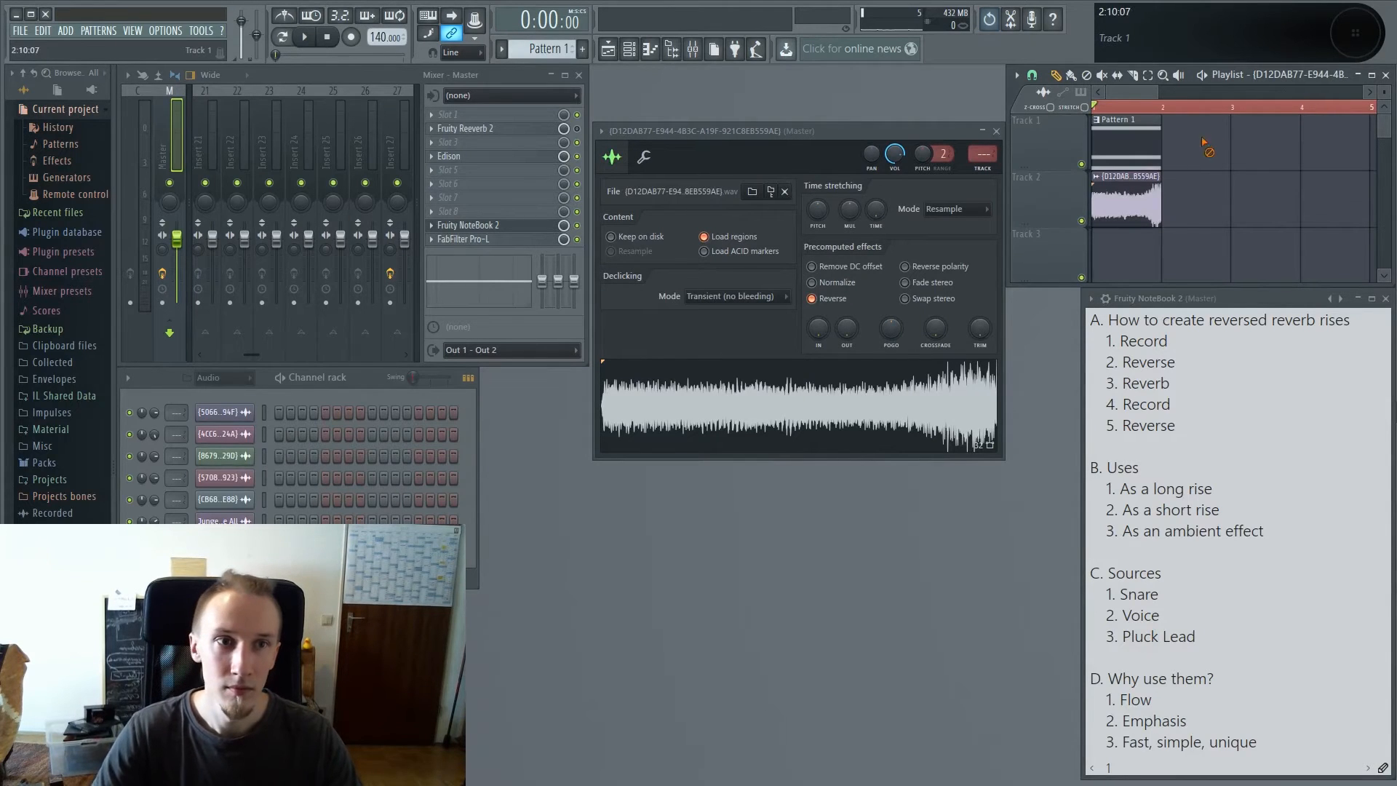
click(1126, 134)
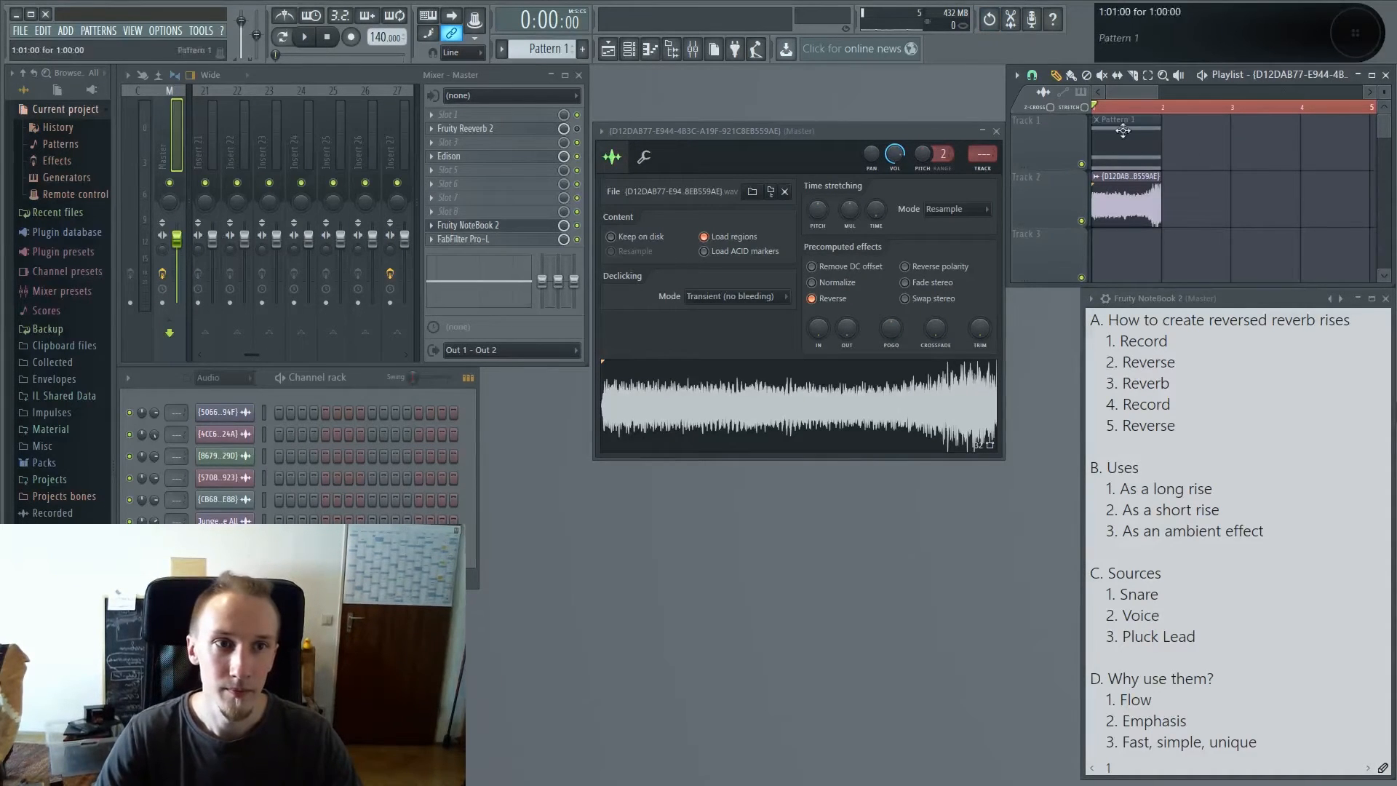
key(space)
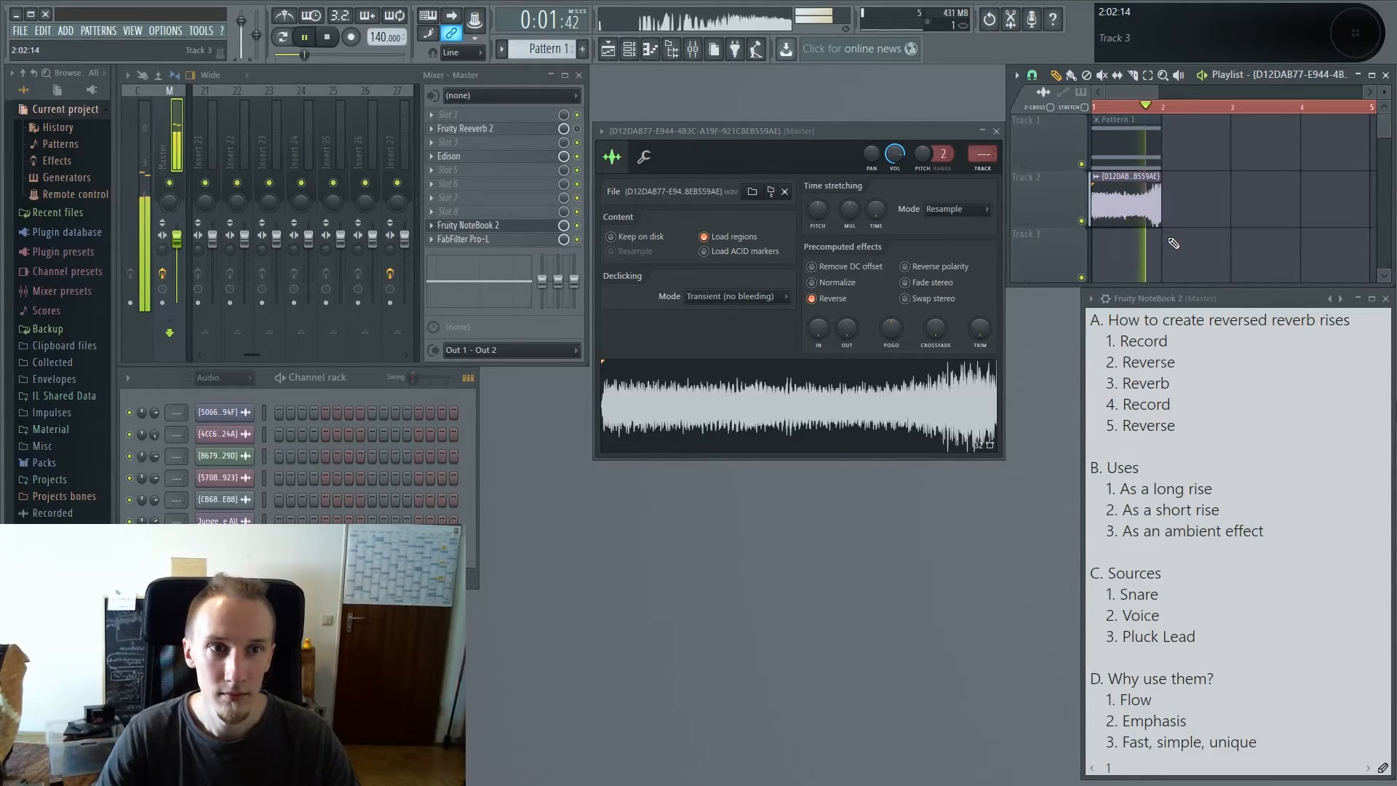
key(space)
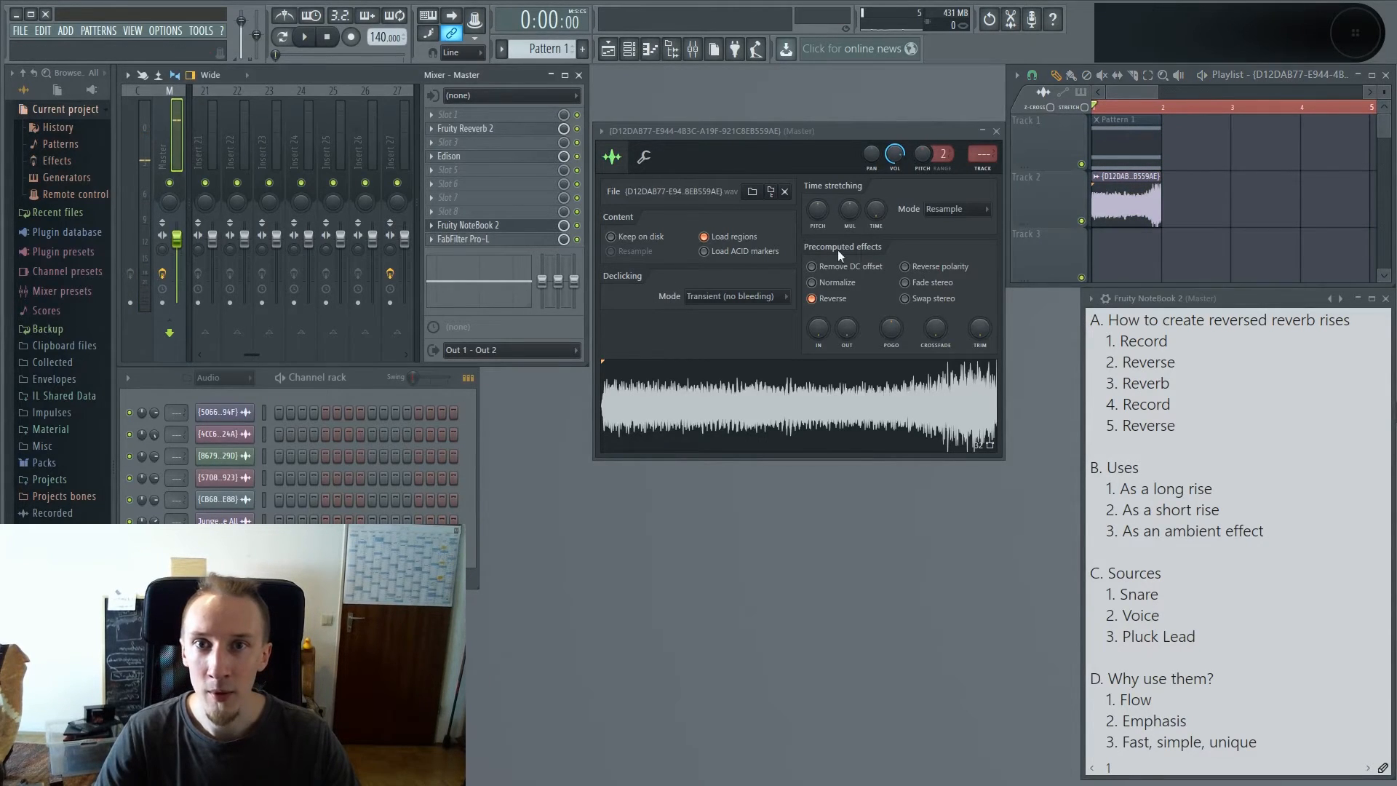
Step: Lower the dry level and raise the wet level of Fruity Reeverb 2 on the master while playing the reversed chord
key(space)
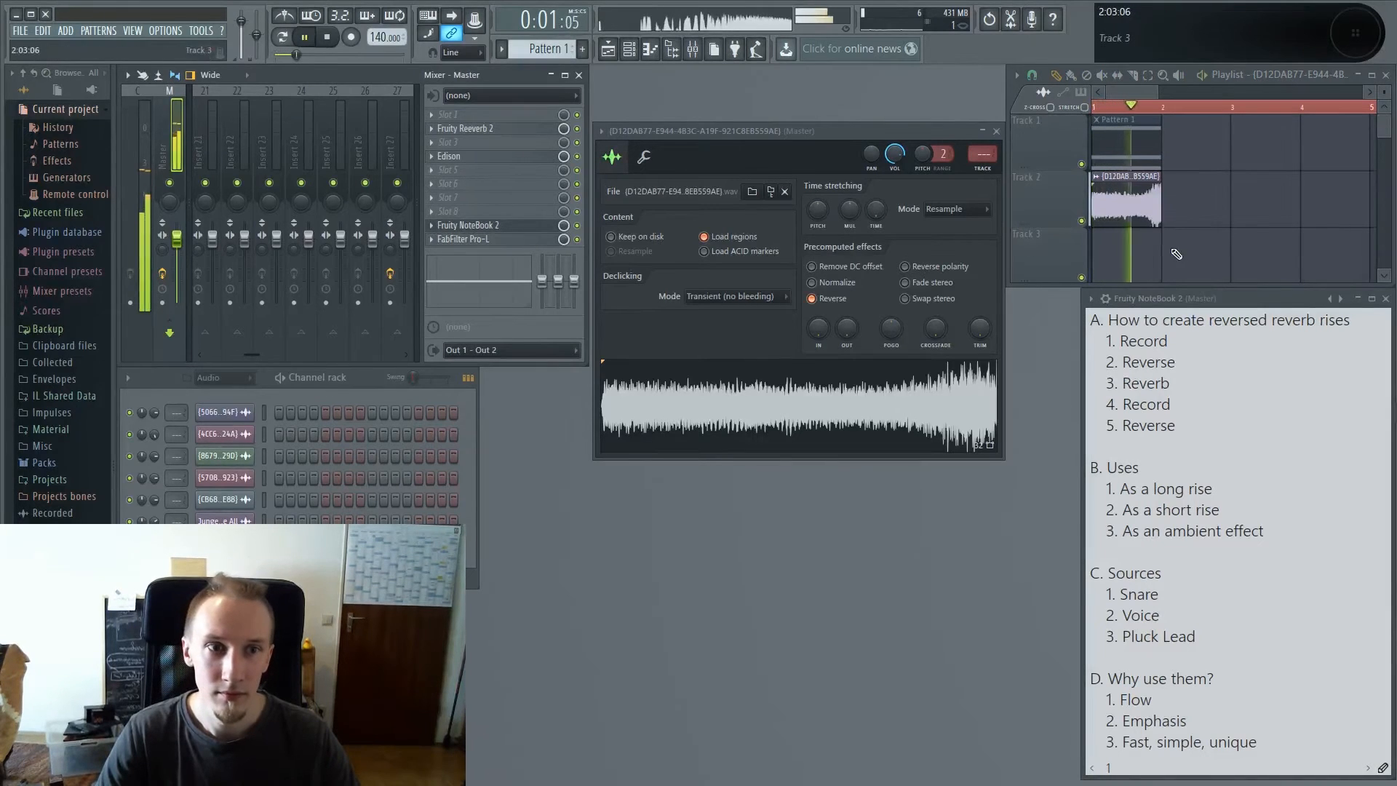
click(465, 128)
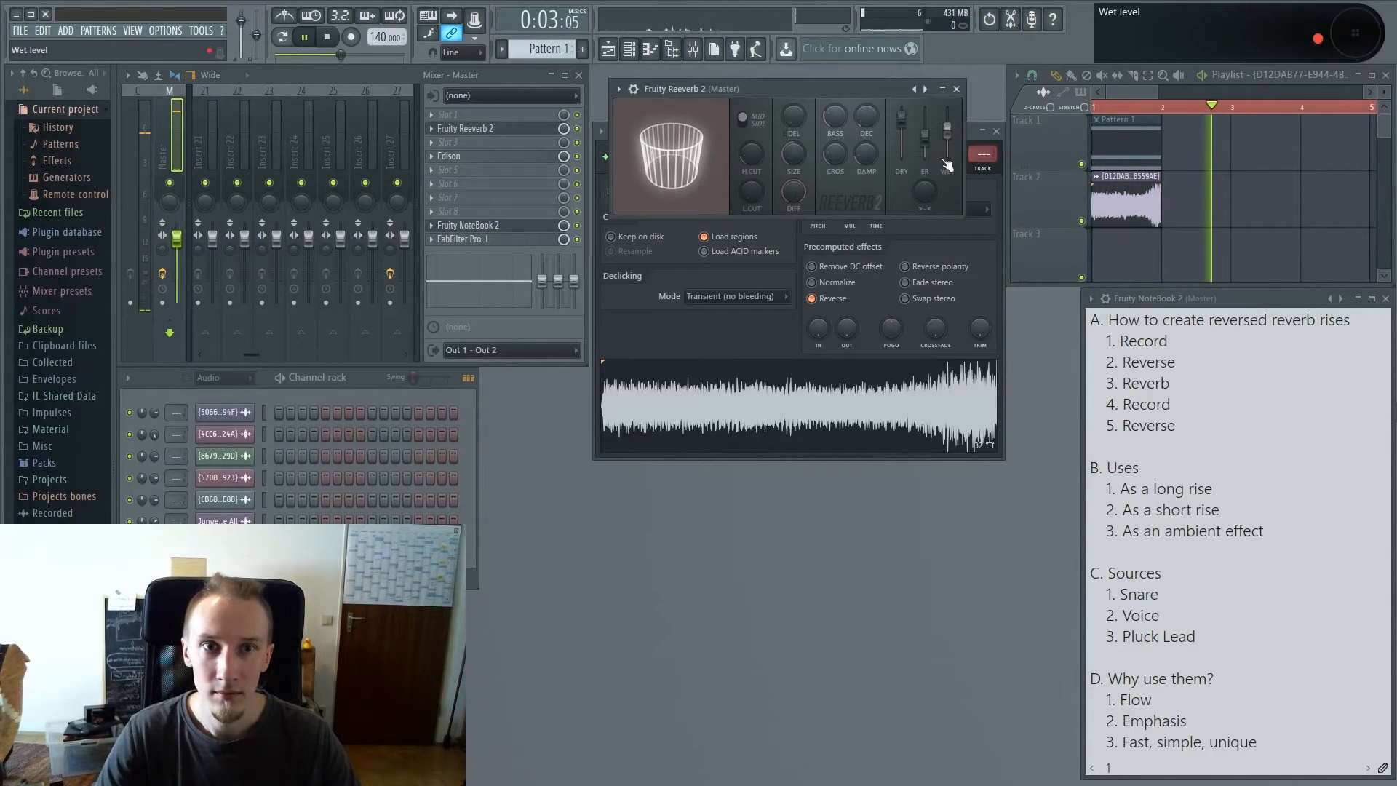
key(space)
key(space)
drag(816, 88, 806, 129)
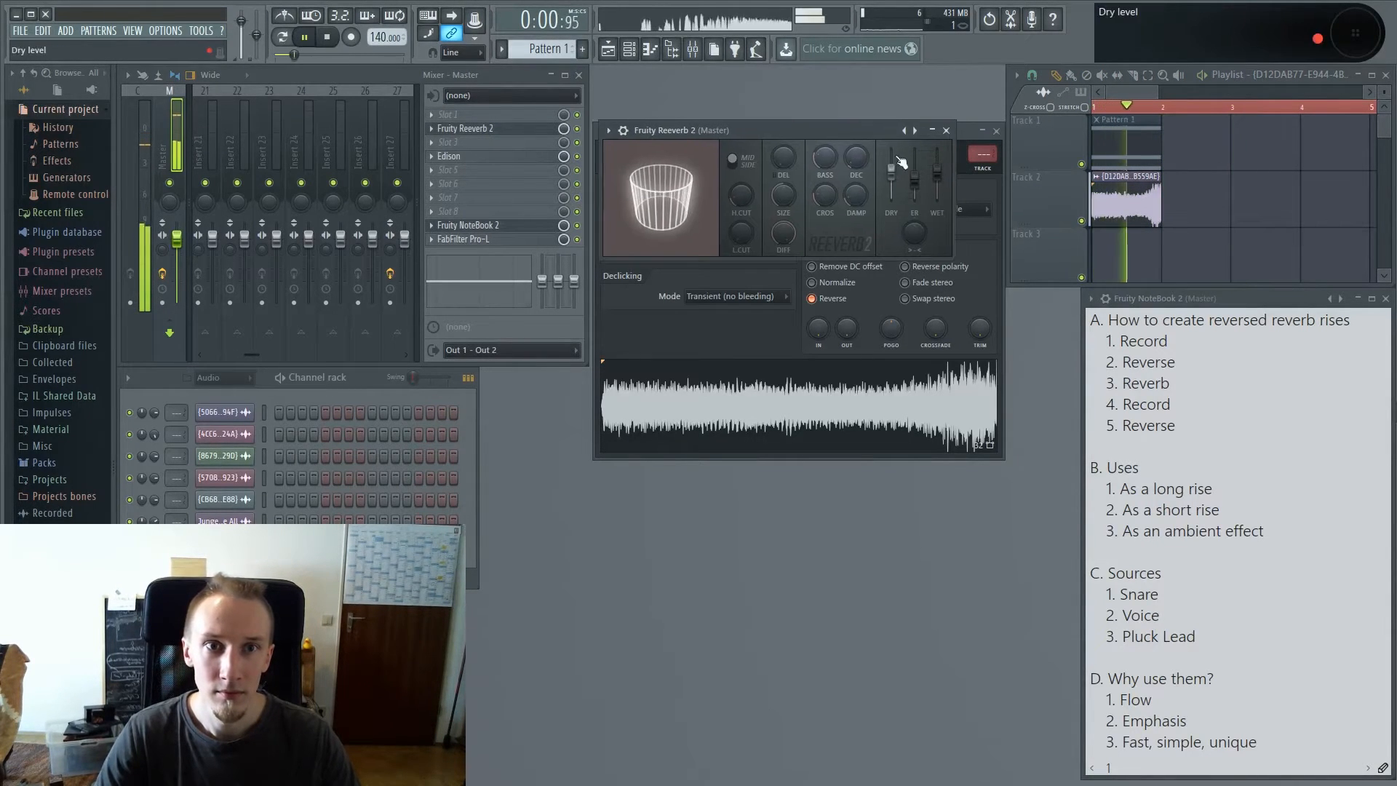
drag(892, 159, 892, 172)
drag(936, 172, 937, 156)
mouse_move(832, 128)
mouse_down()
mouse_move(823, 207)
mouse_move(821, 153)
mouse_up()
key(space)
Step: Empty Edison on the master and record the reversed chord with its reverb tail from bar 1
click(499, 158)
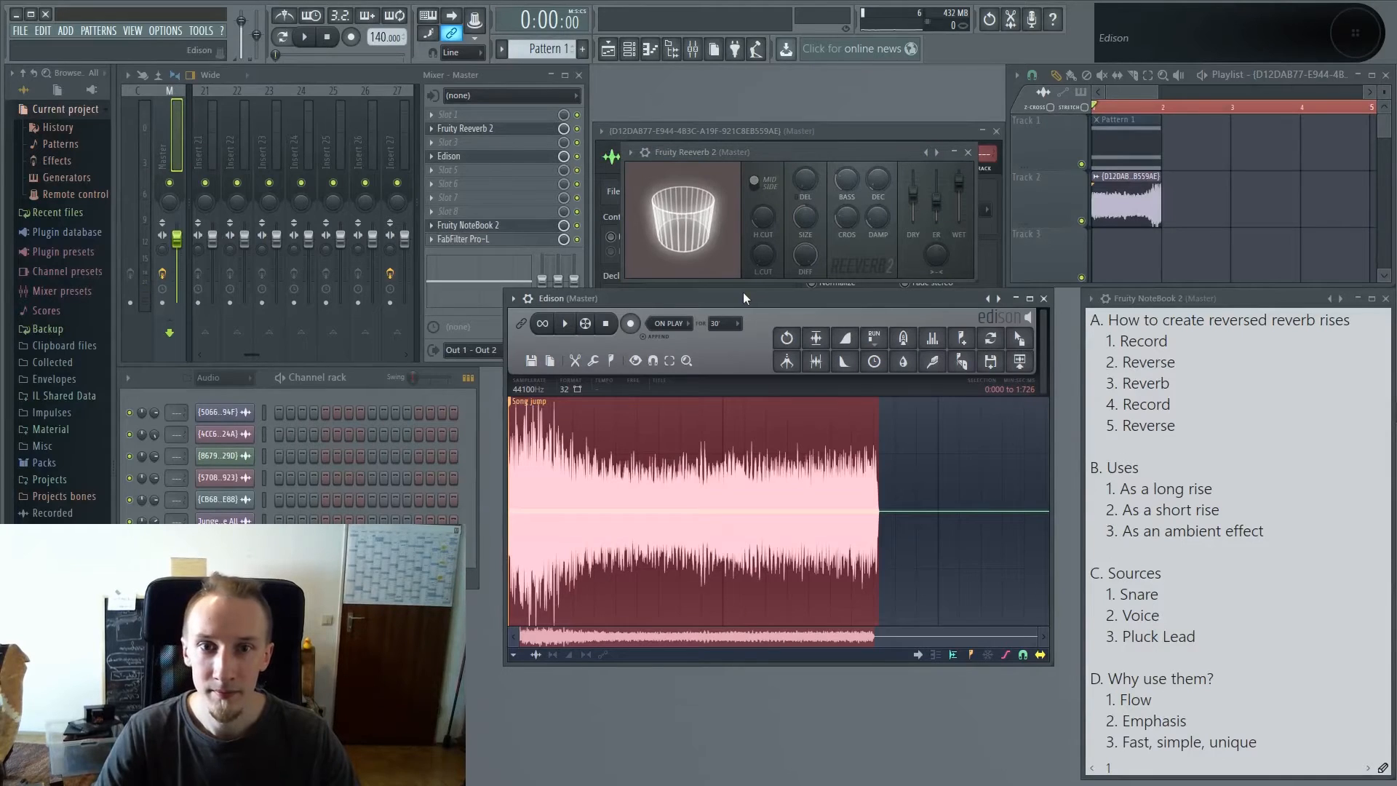
key(Delete)
key(ctrl+a)
key(Delete)
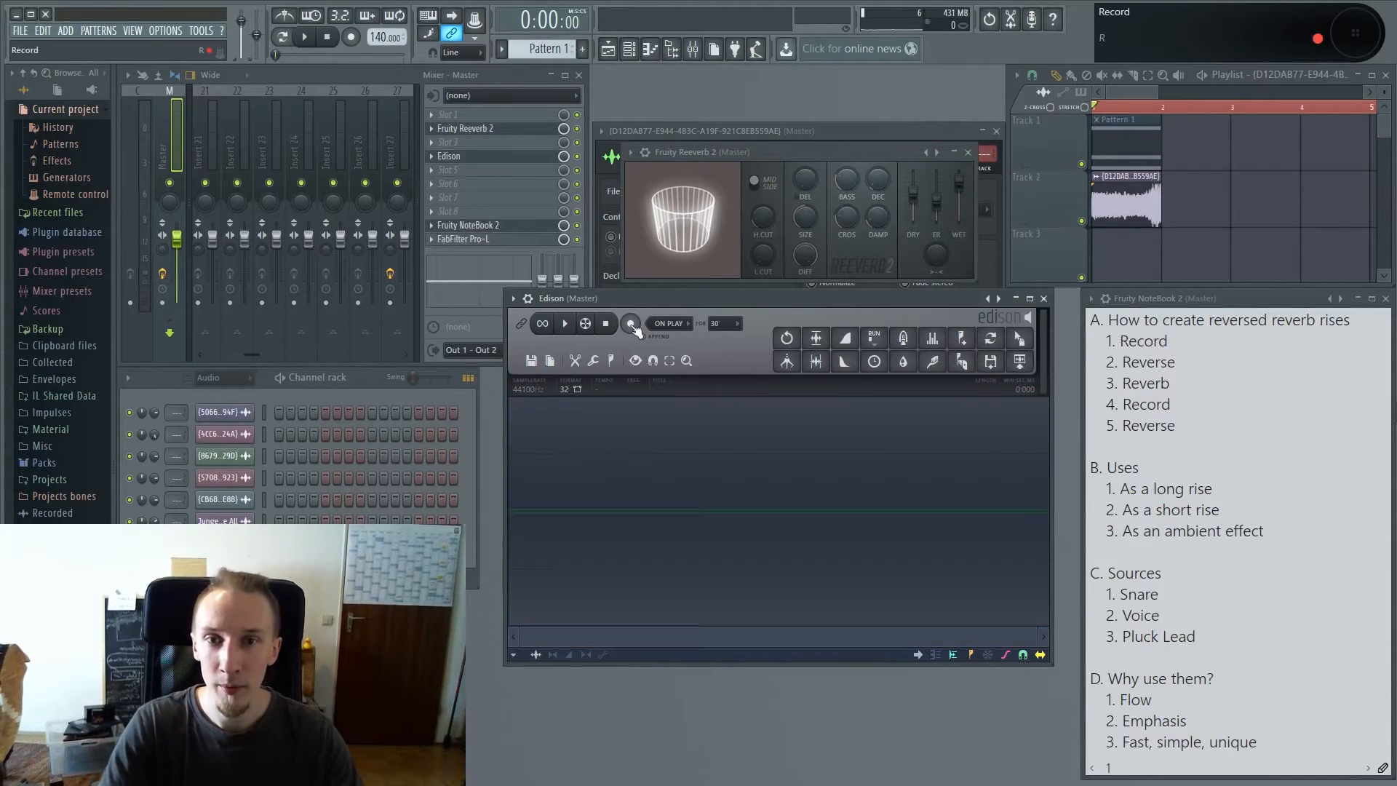
click(631, 324)
key(space)
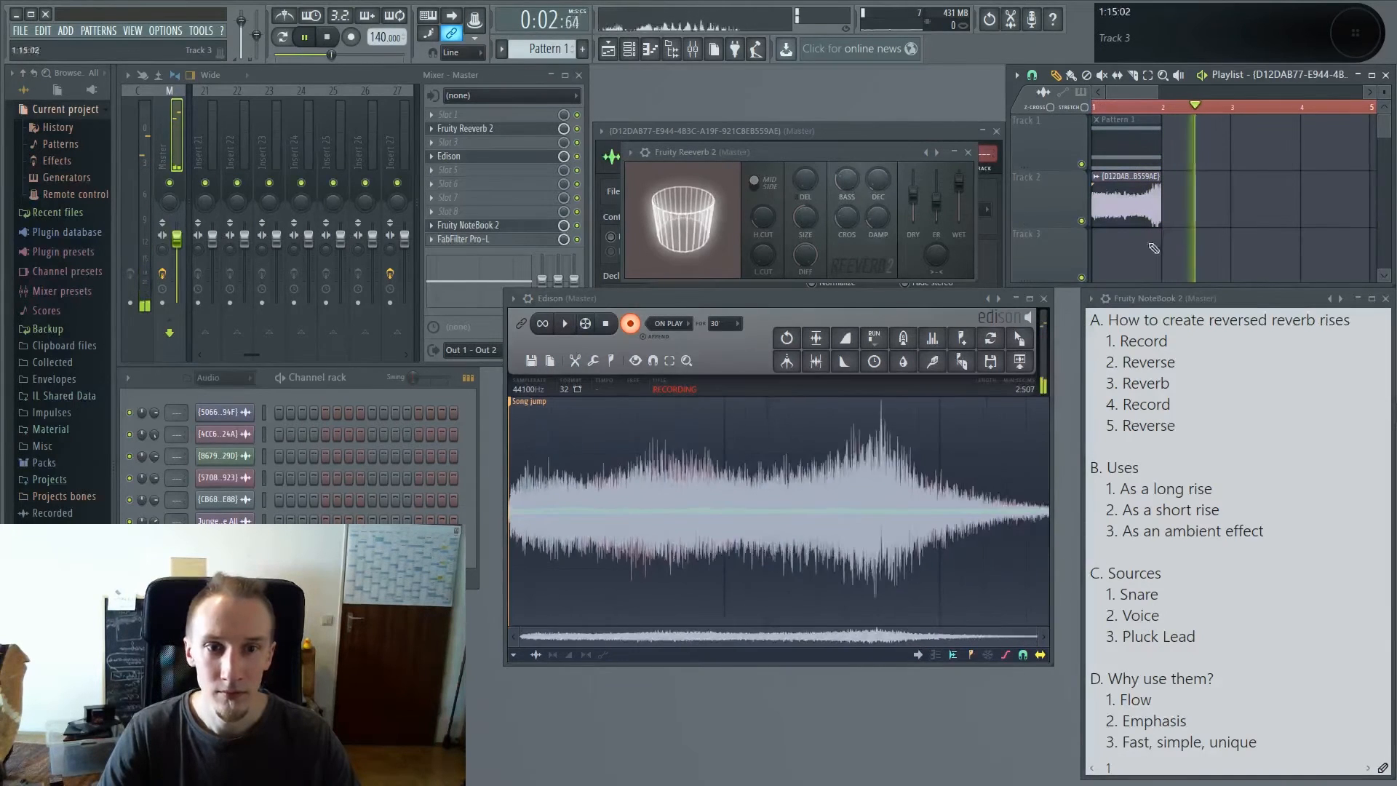
key(space)
Step: Place only the sounding part of the new Edison recording on Track 3 at bar 1, turn on Reverse for it and play it
key(ctrl+a)
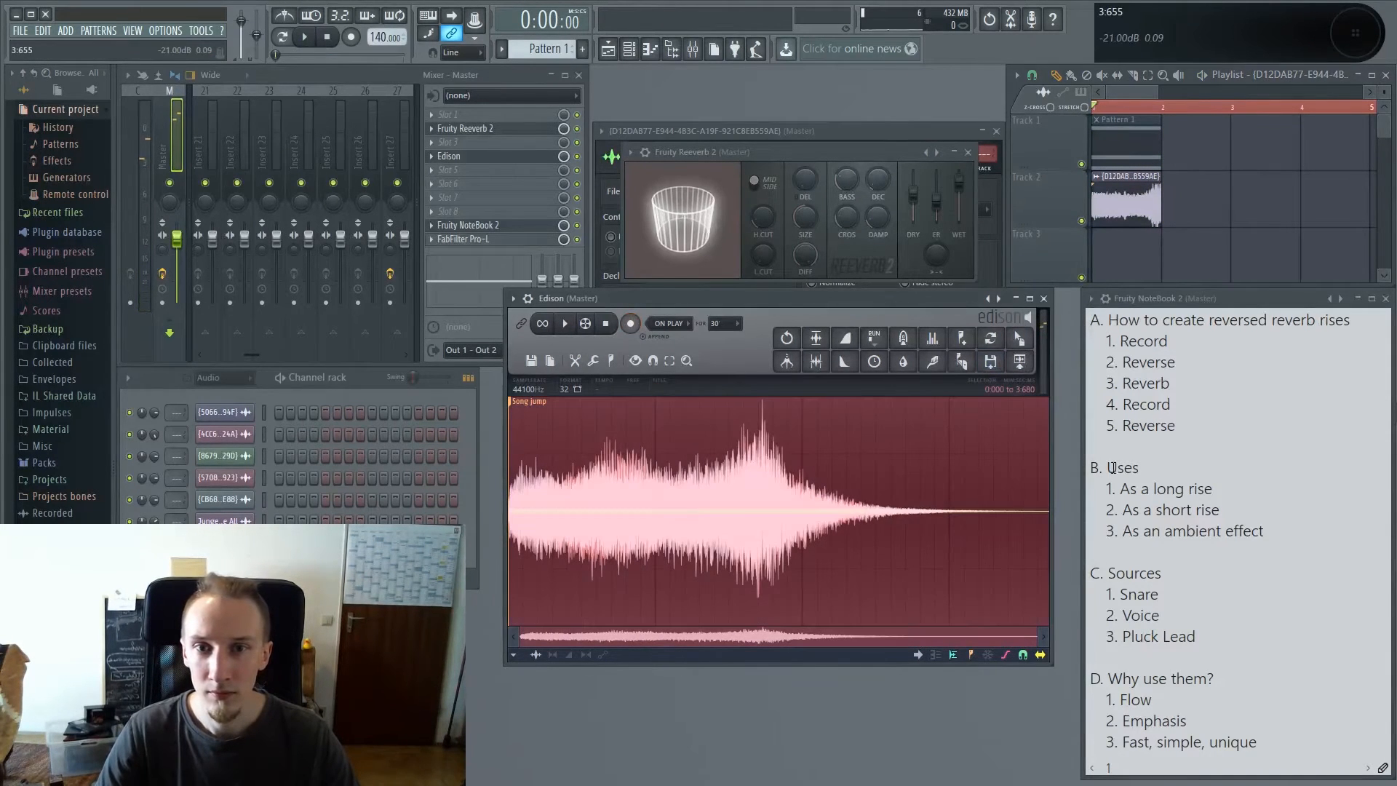
drag(1044, 511, 933, 513)
drag(1006, 366, 1098, 251)
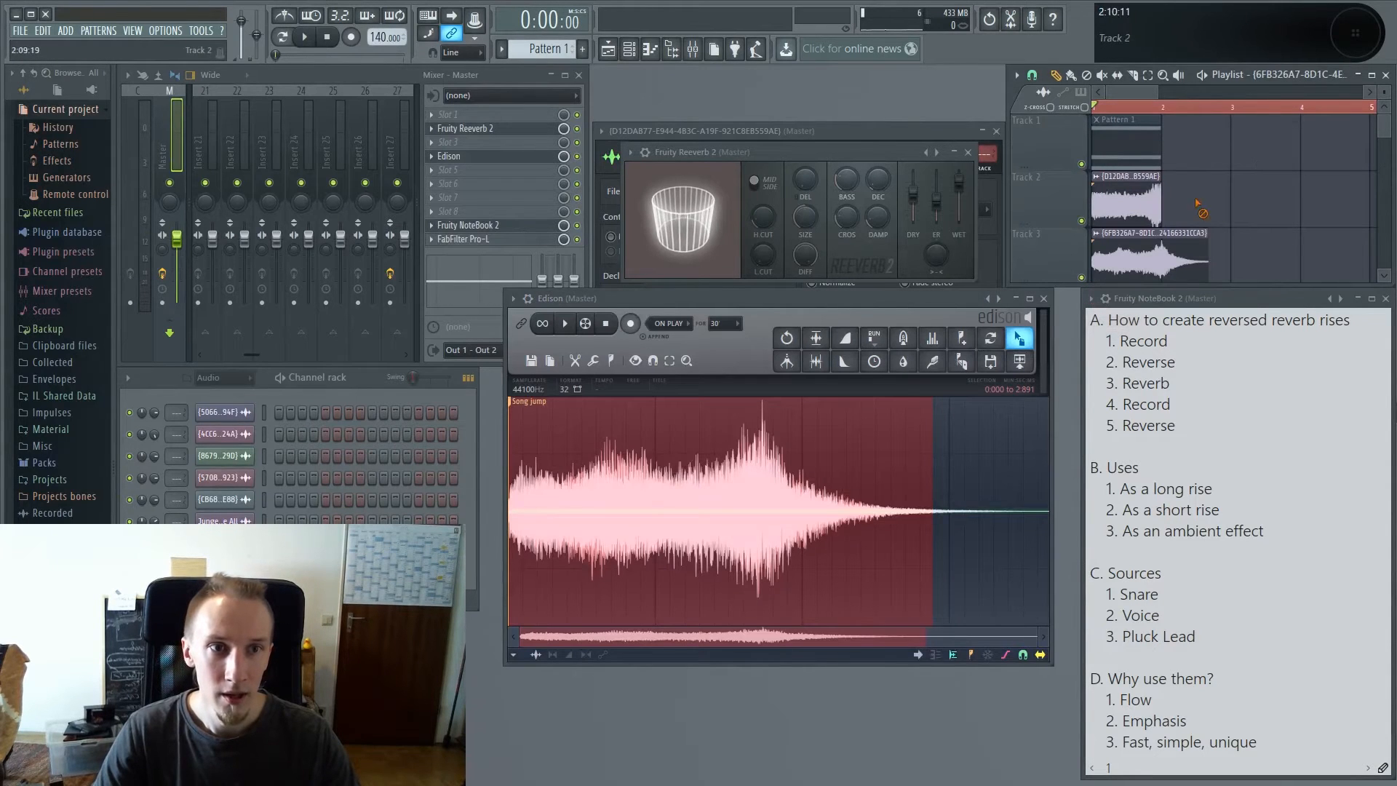
double_click(1178, 250)
click(361, 327)
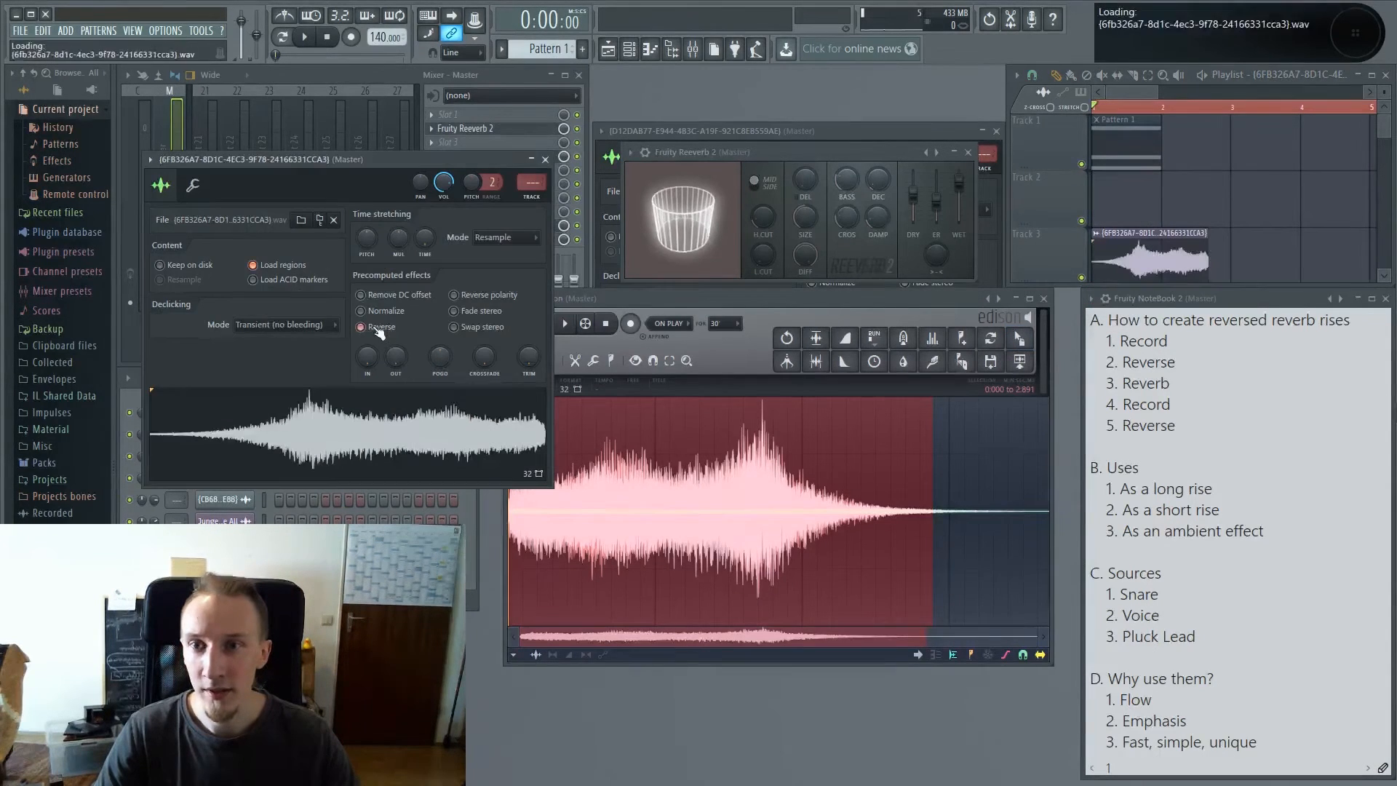
drag(375, 167, 560, 174)
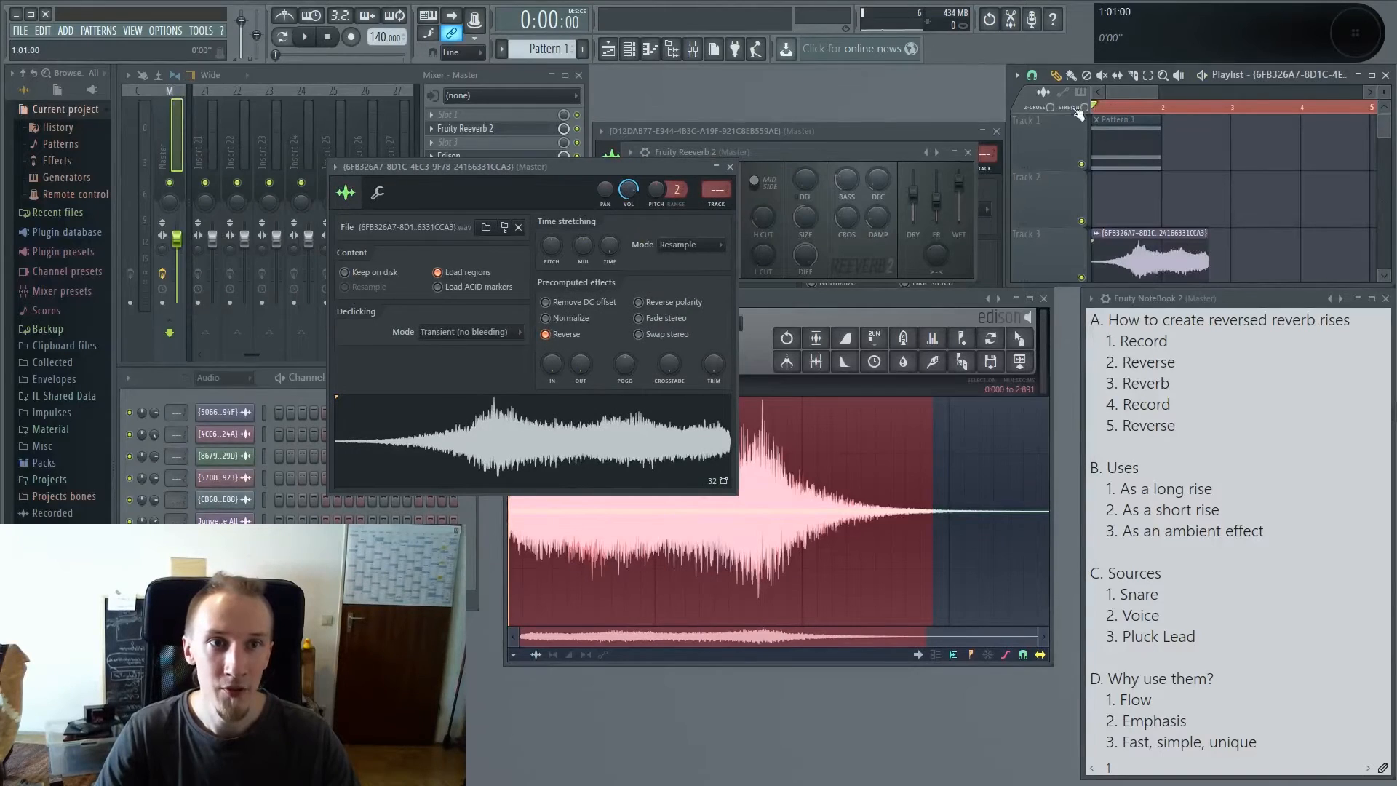
key(space)
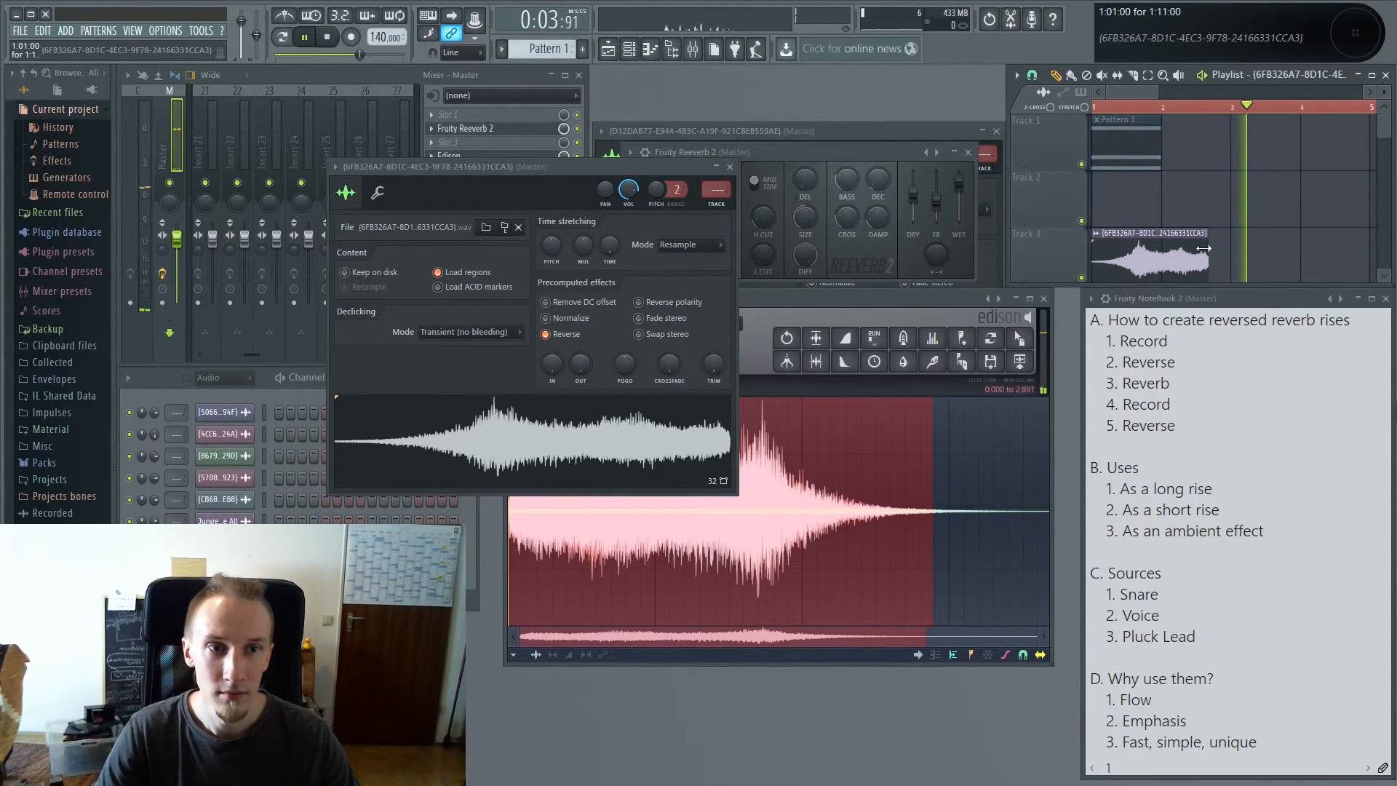
key(space)
Step: Trim the reversed reverb clip to its rise and play it on Track 1 leading directly into Pattern 1 at bar 2
drag(1204, 248, 1144, 268)
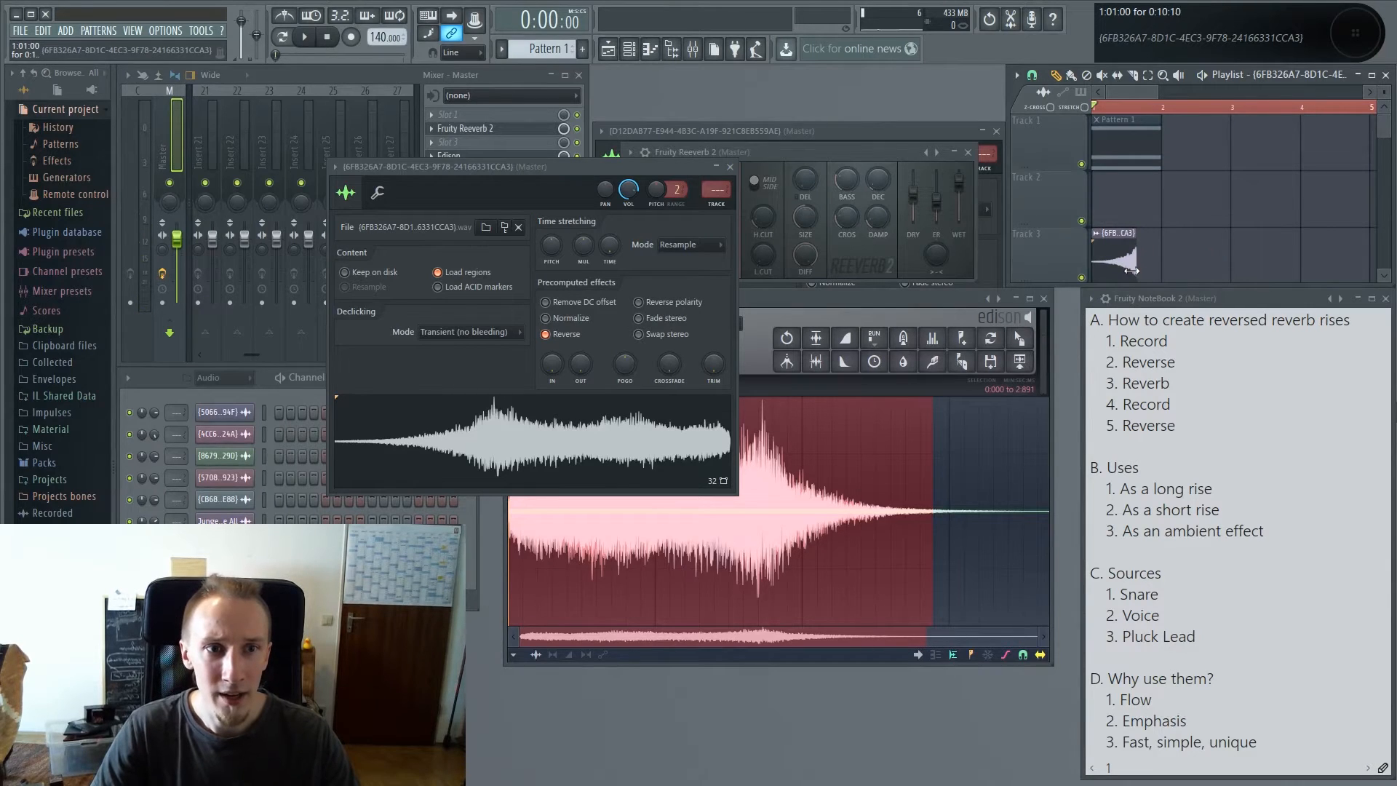
drag(1146, 146, 1216, 146)
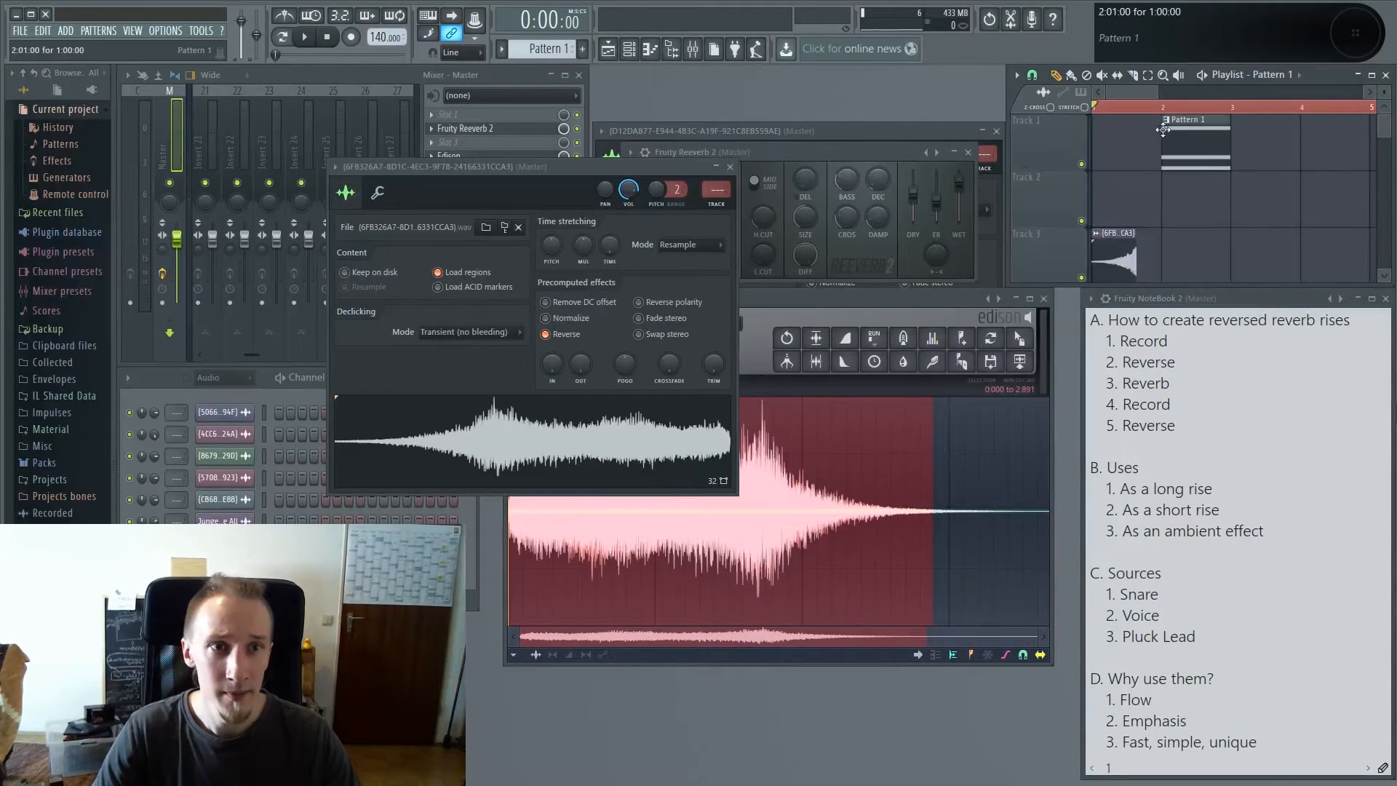
drag(1123, 233, 1128, 119)
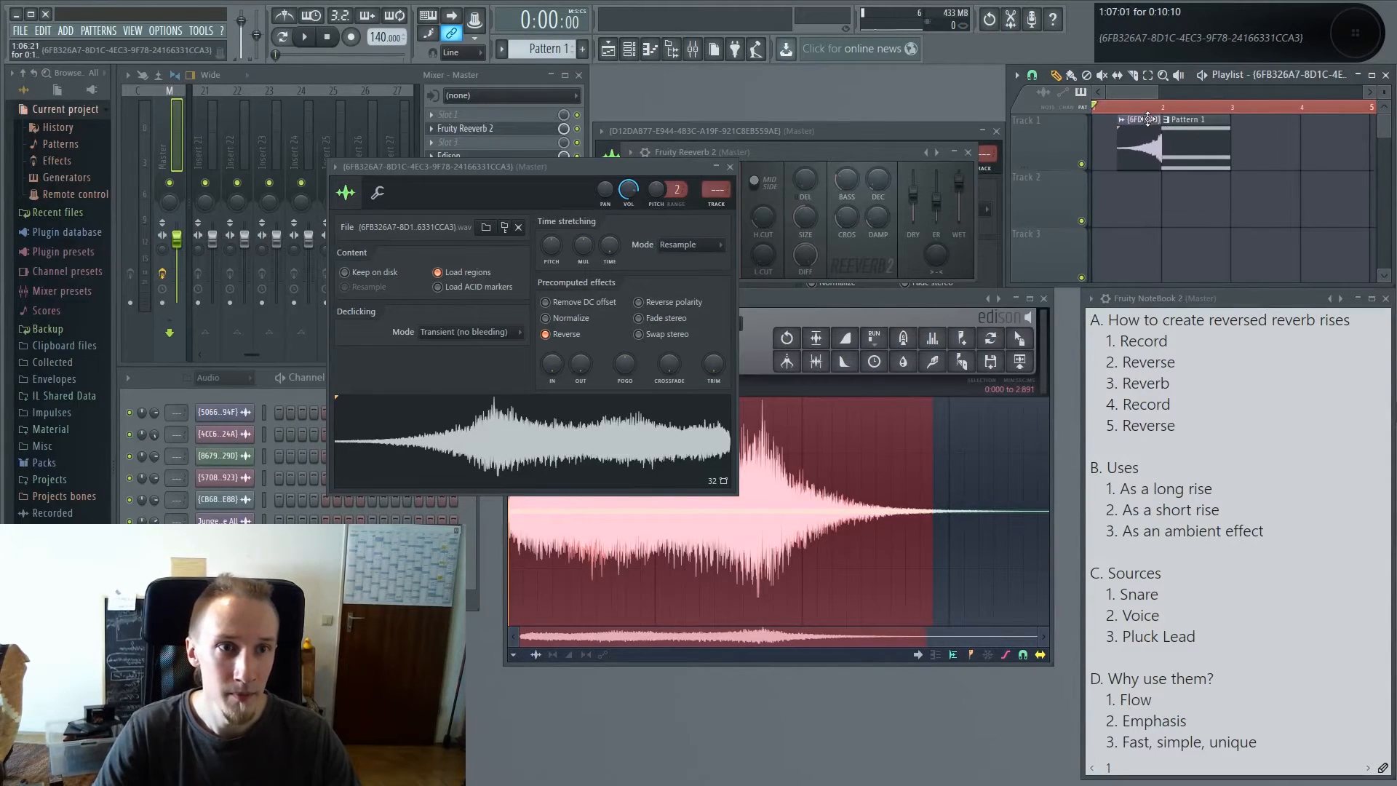
key(space)
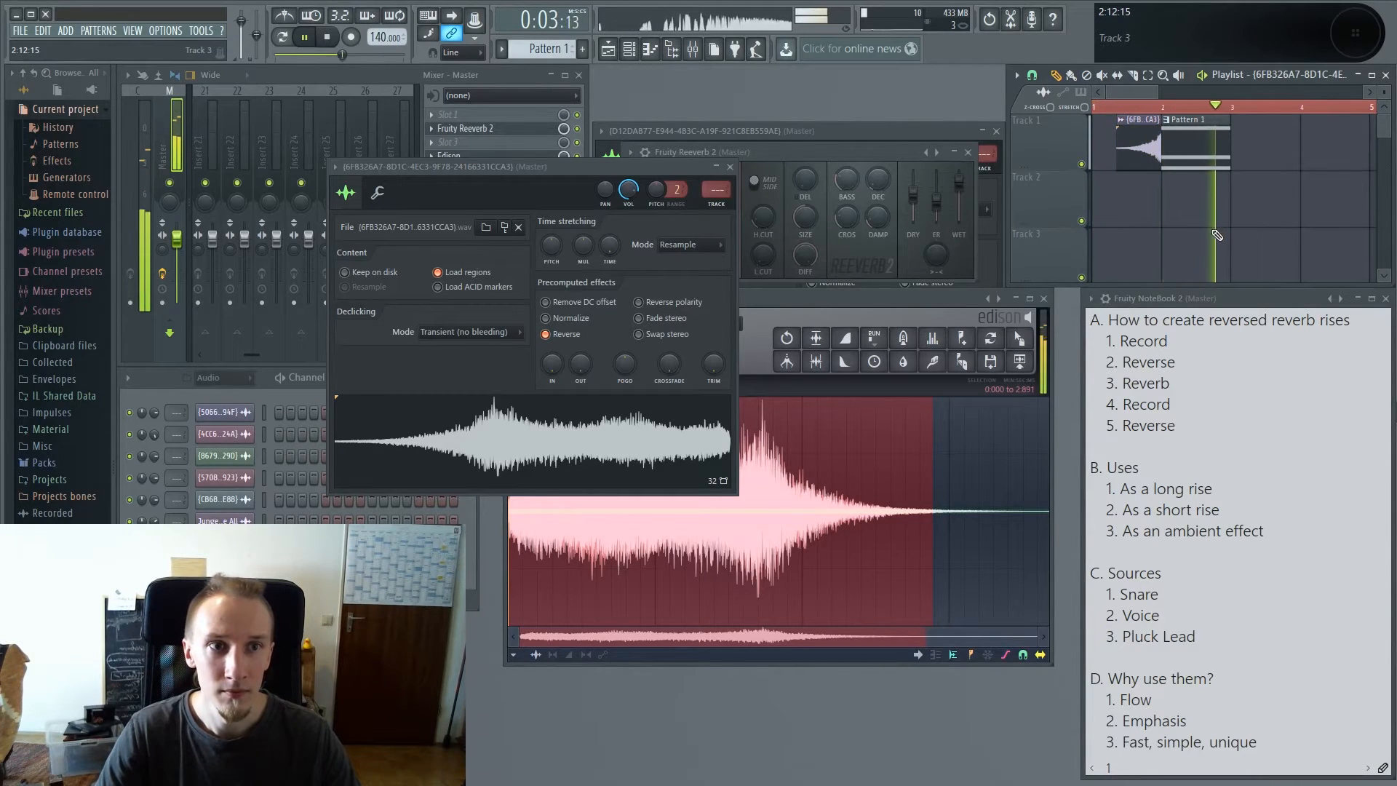
key(space)
Step: Extend the reverb clip to its full length on Track 1 from bar 1, with muted Pattern 1 on Track 2, and play it
drag(1195, 143, 1125, 199)
drag(1157, 135, 1209, 137)
key(space)
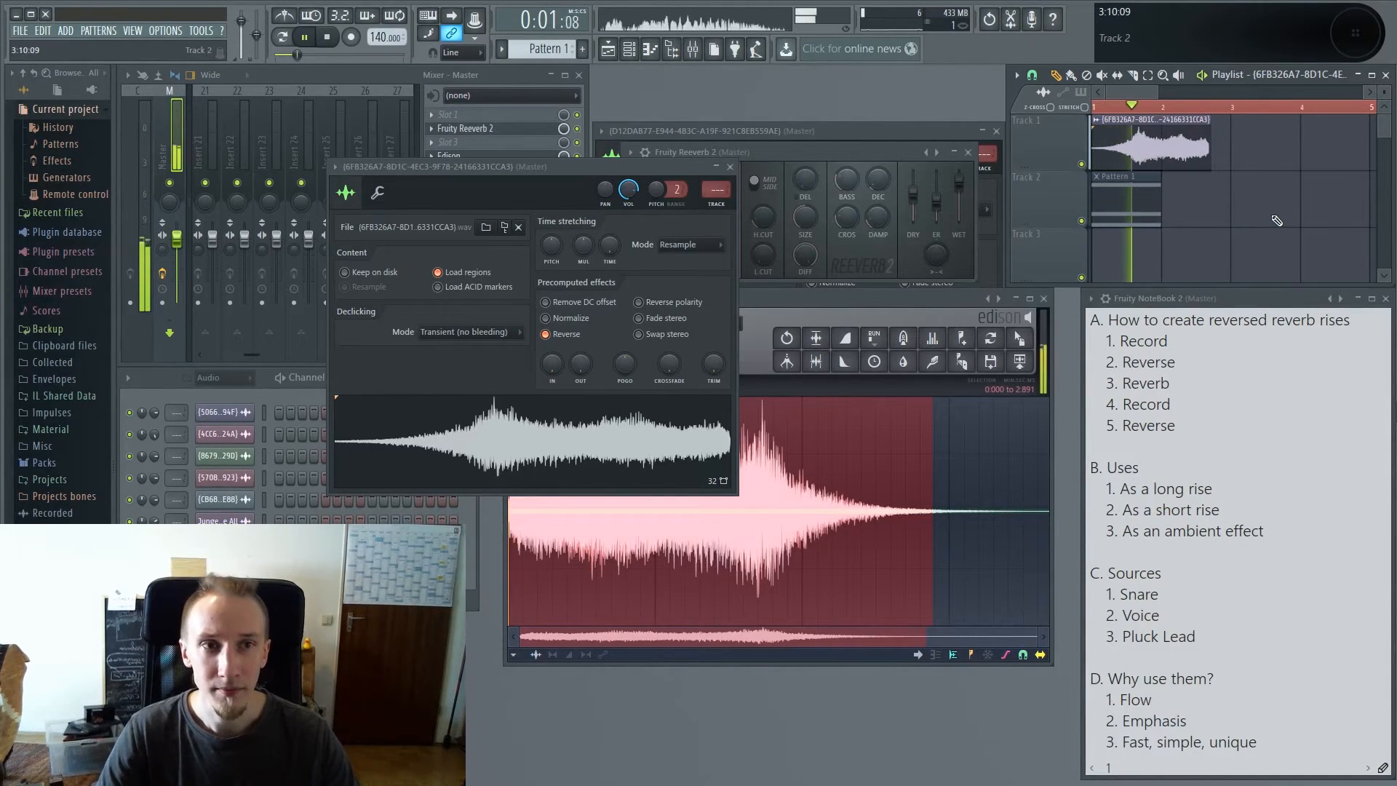
key(space)
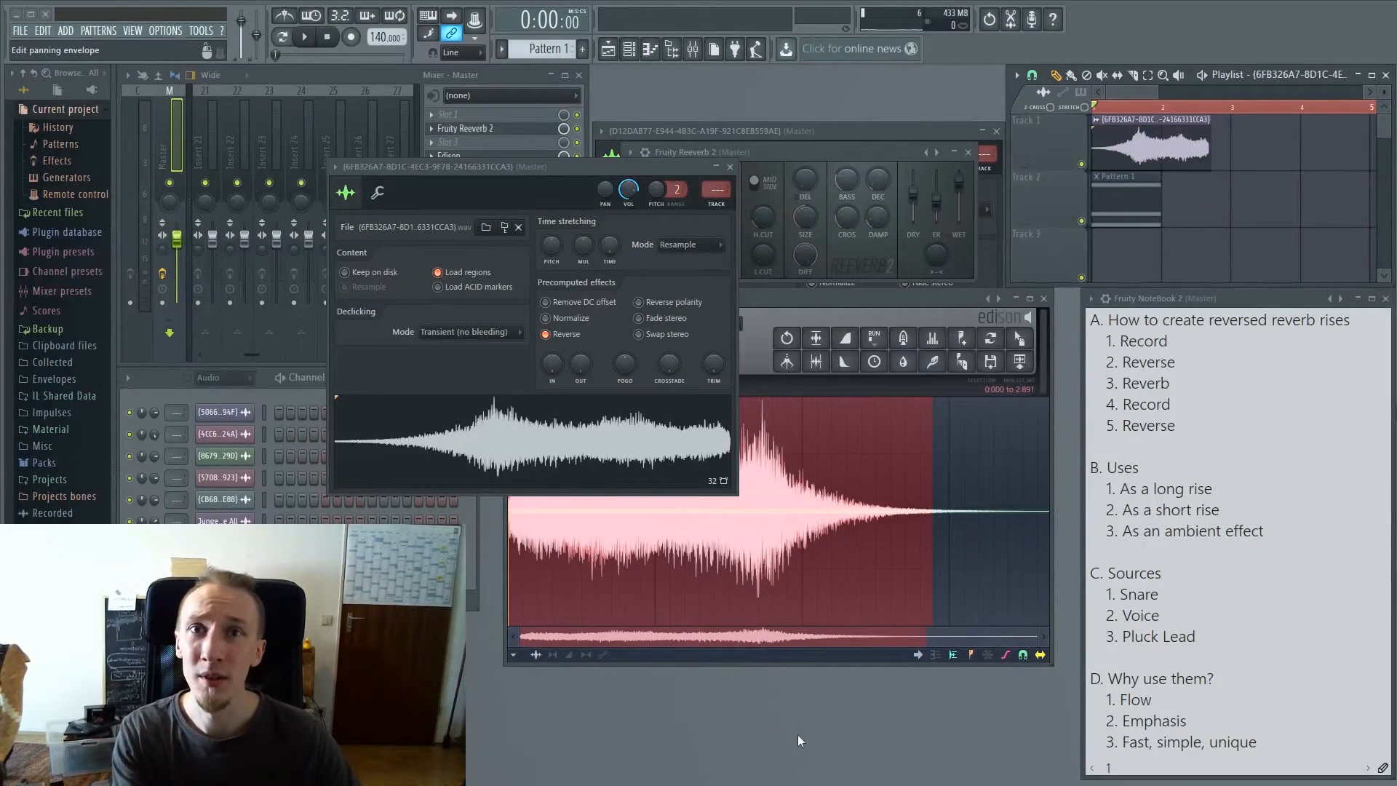
Step: Disable Fruity Reeverb 2 on the master and play the full reversed reverb clip without it
click(576, 130)
key(space)
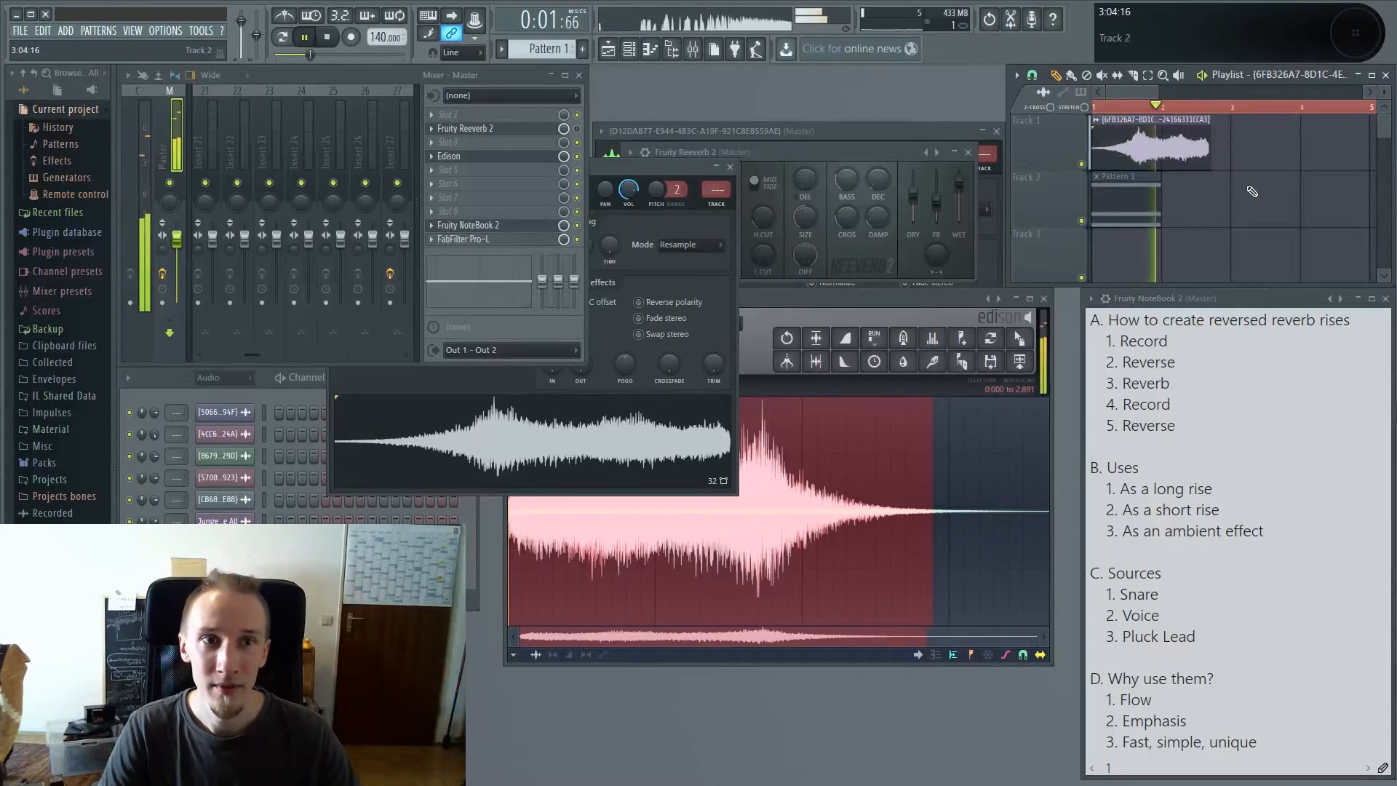
key(space)
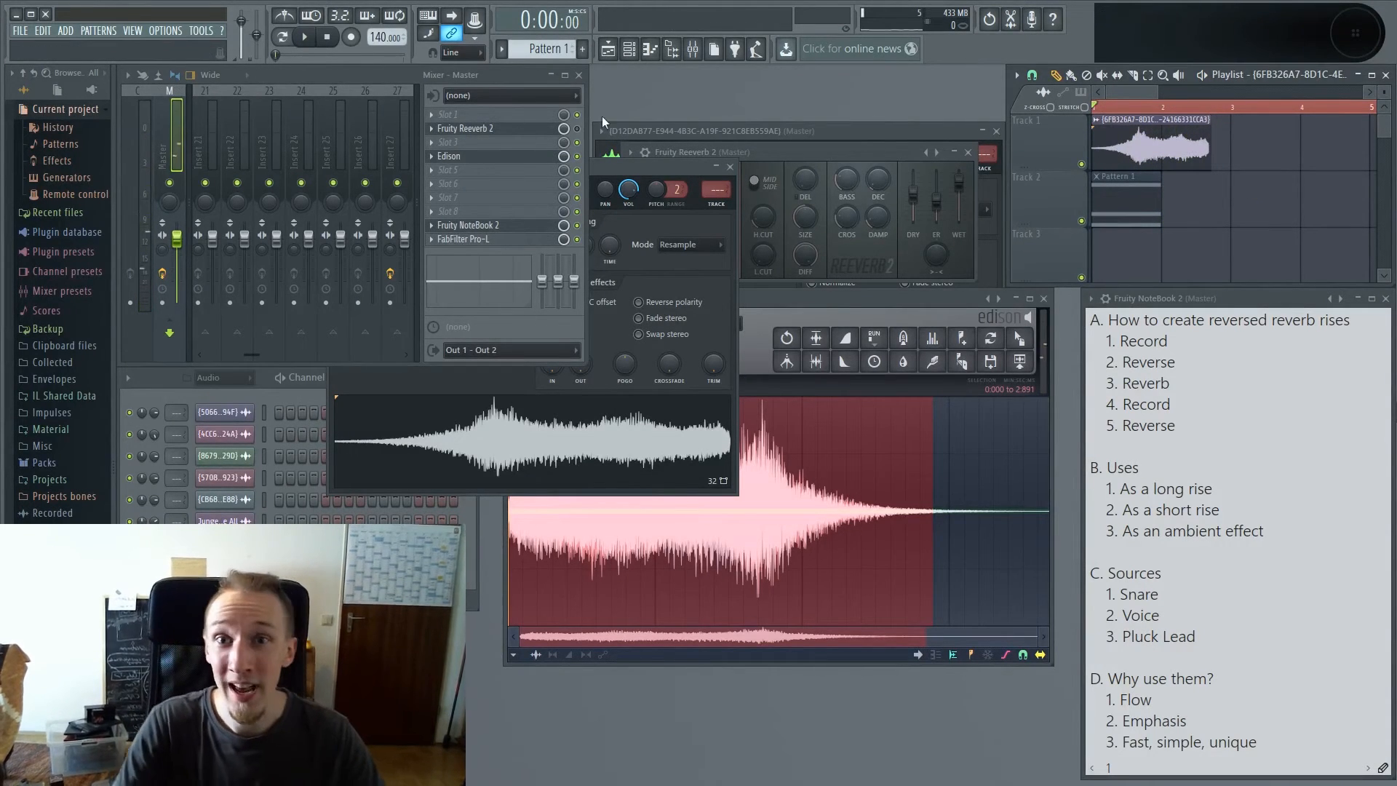
drag(710, 189, 869, 202)
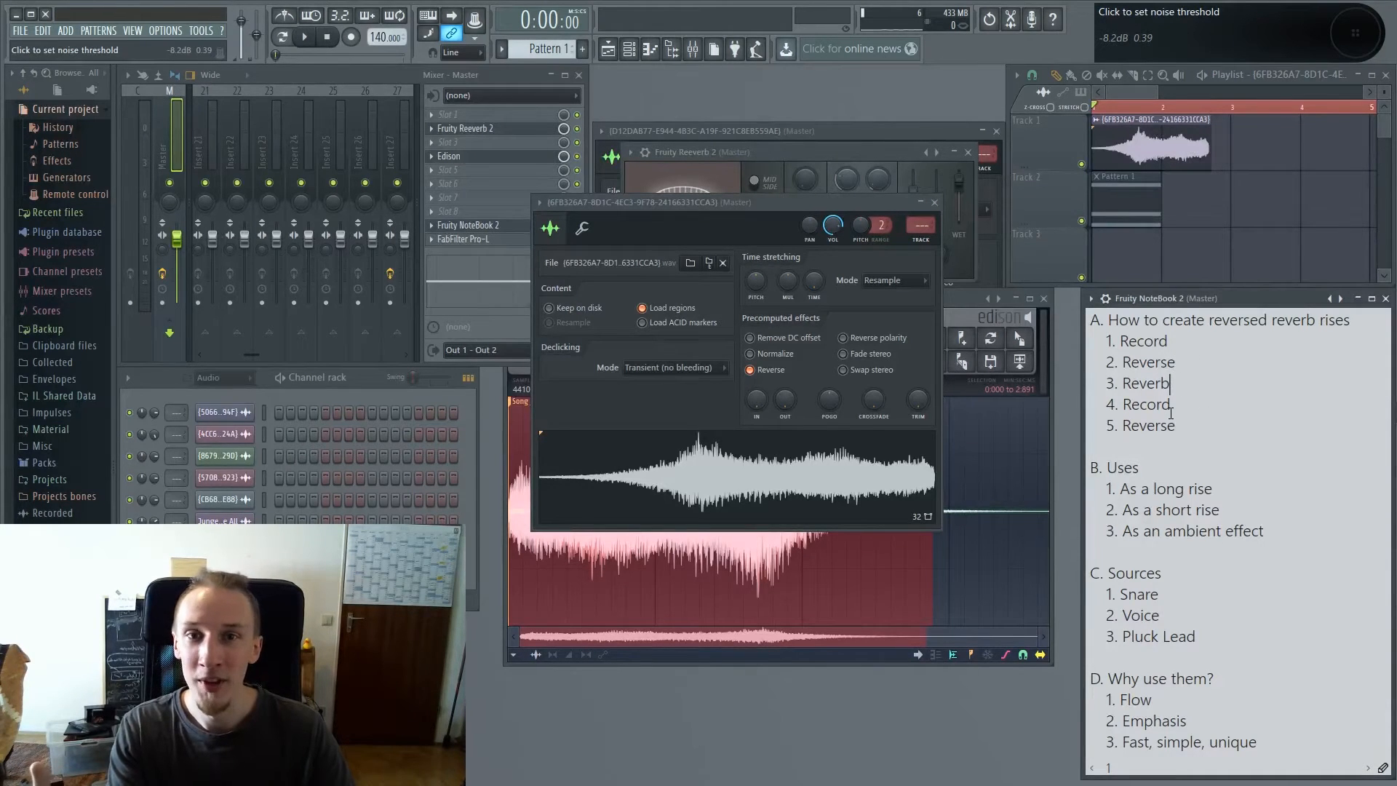
Step: Highlight the five creation stages from "1. Record" to "5. Reverse" in the notes
drag(1196, 434, 1087, 341)
drag(1193, 430, 1088, 341)
click(845, 700)
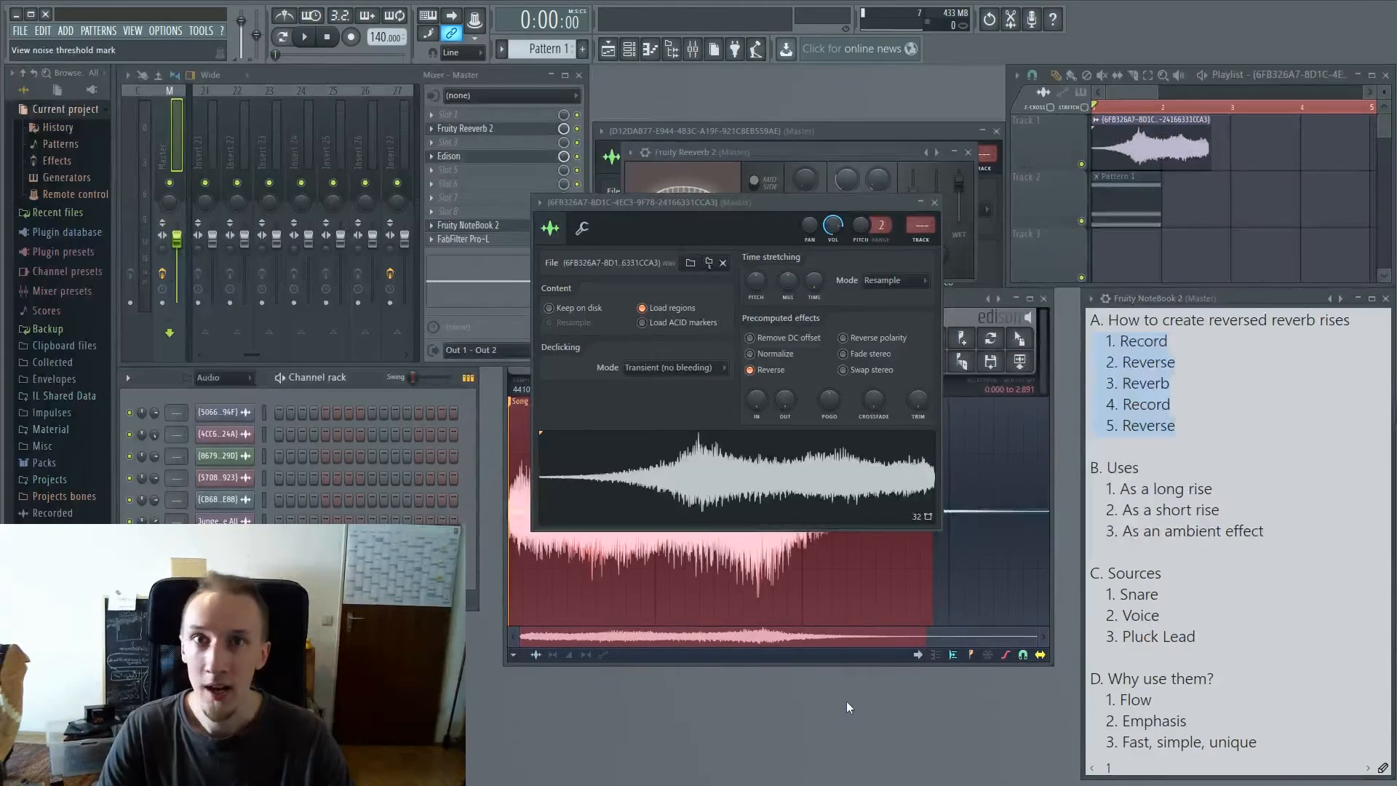
Step: Close the sample settings, Fruity Reeverb 2 and Edison windows and highlight the "2. Voice" source in the notes
click(934, 205)
click(977, 154)
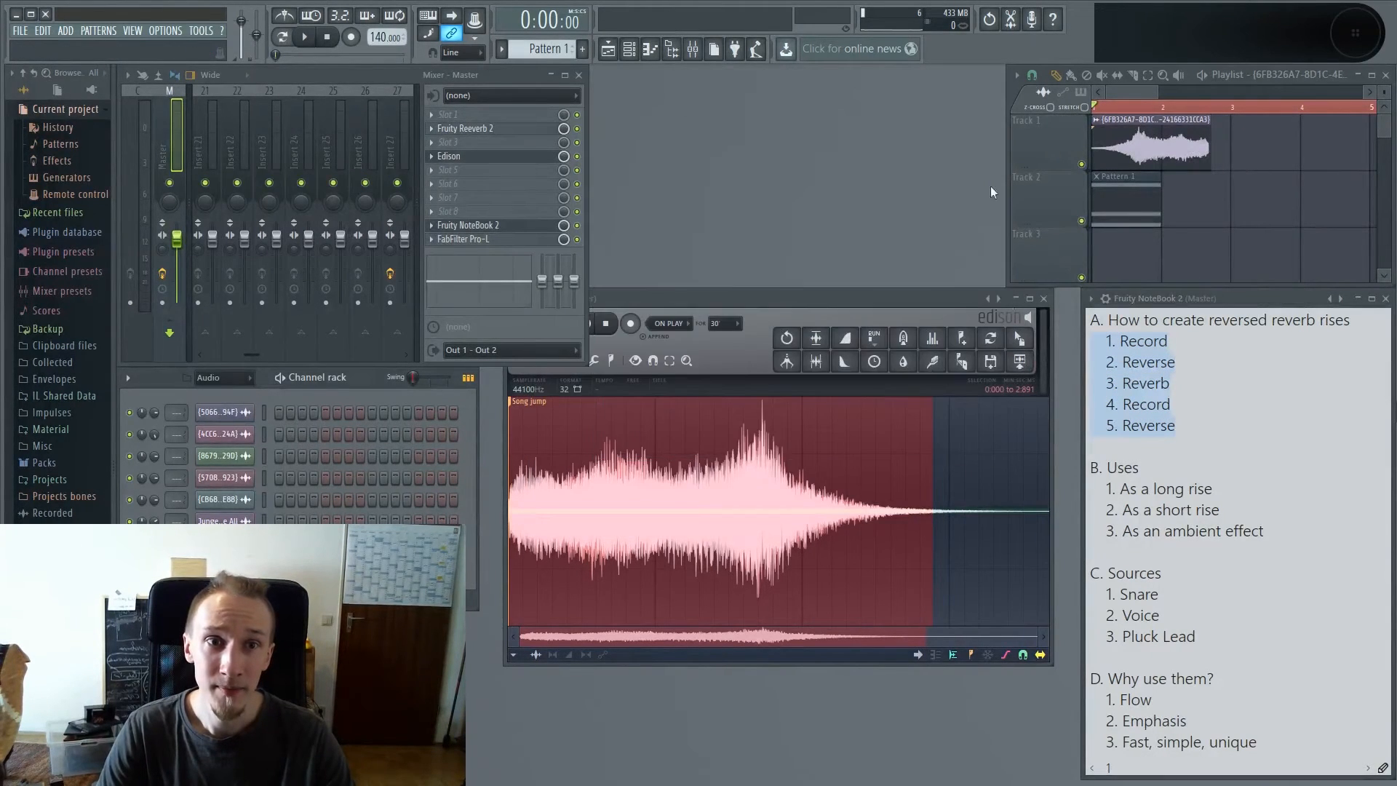
click(1046, 299)
drag(1200, 580, 1074, 576)
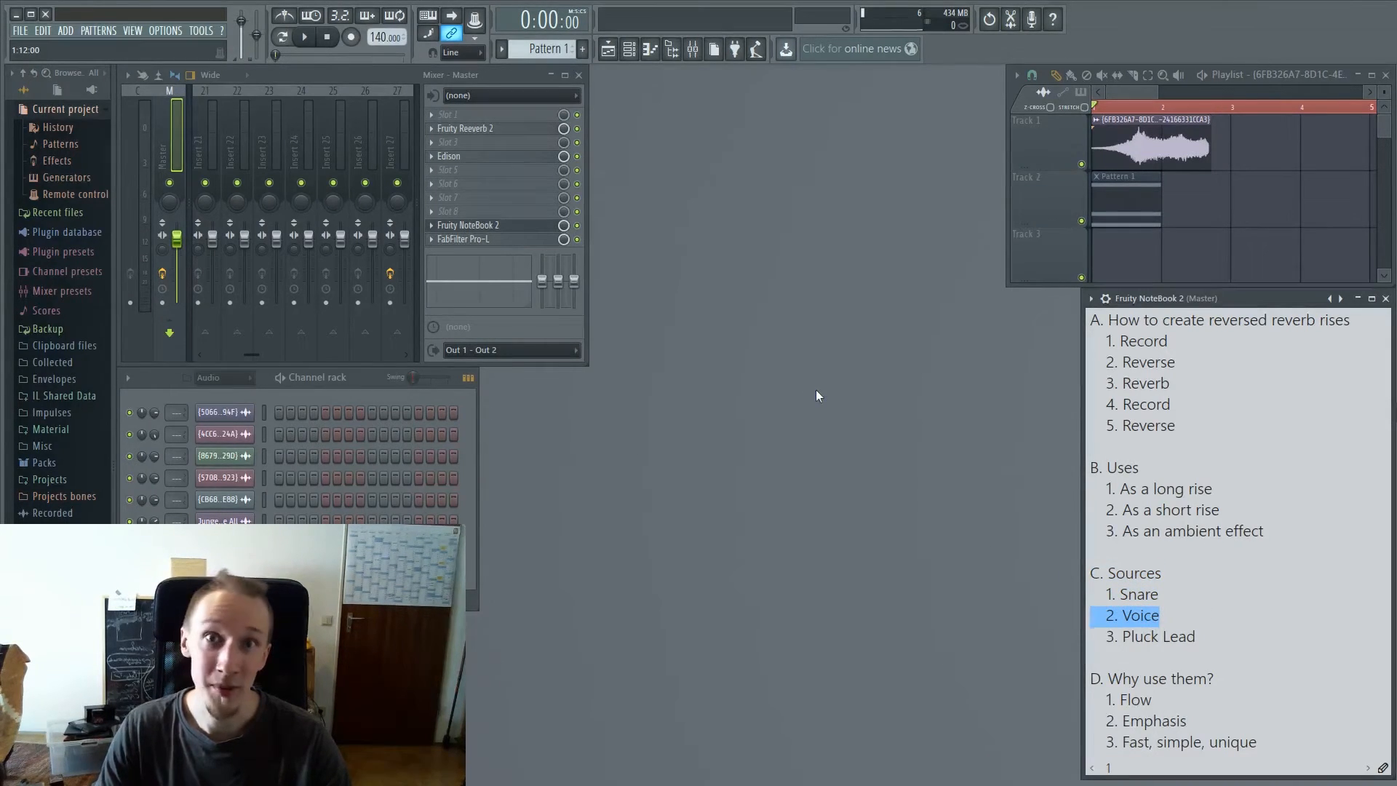
Step: Delete the reversed reverb clip from Track 1 and the Pattern 1 clip from Track 2 of the playlist
right_click(1232, 143)
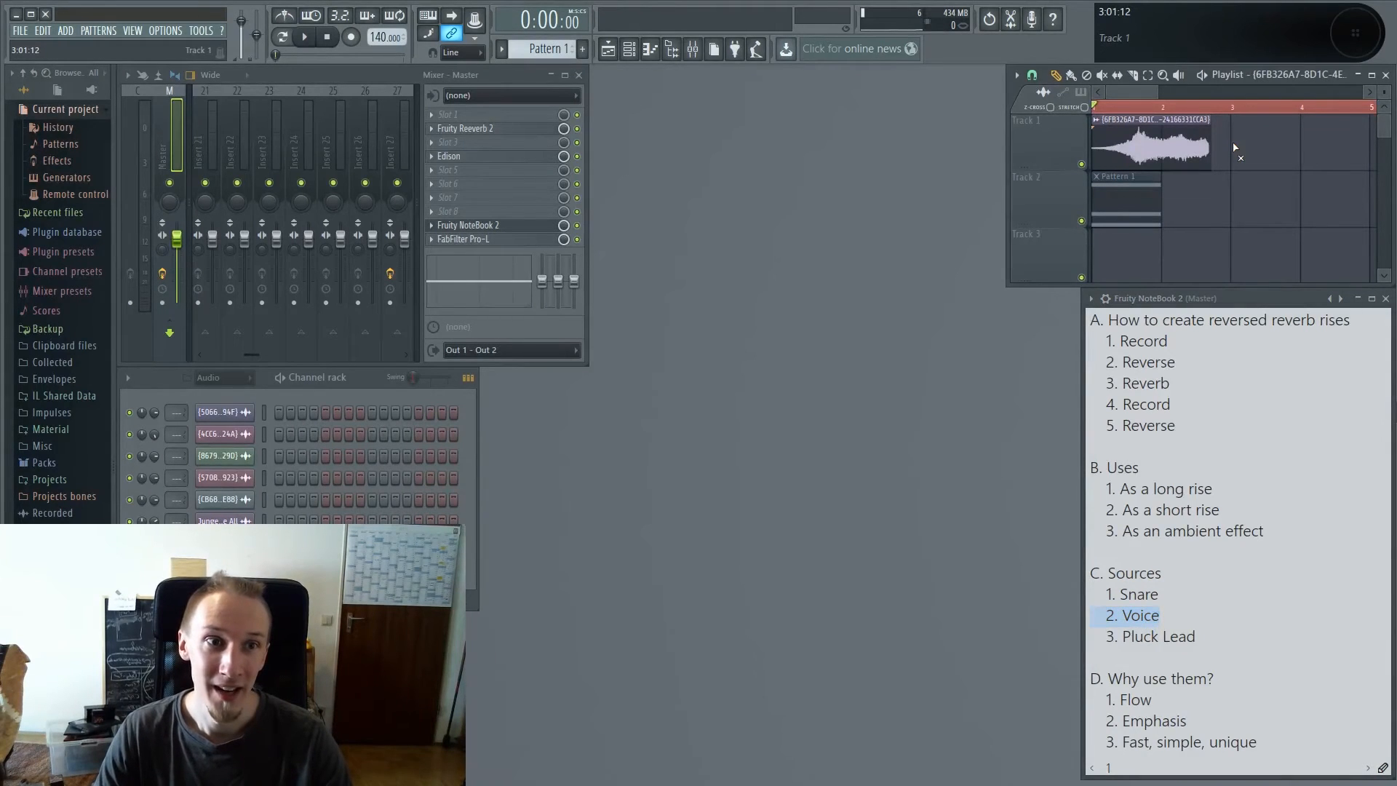
right_click(1200, 149)
drag(1117, 166, 1124, 149)
right_click(1128, 156)
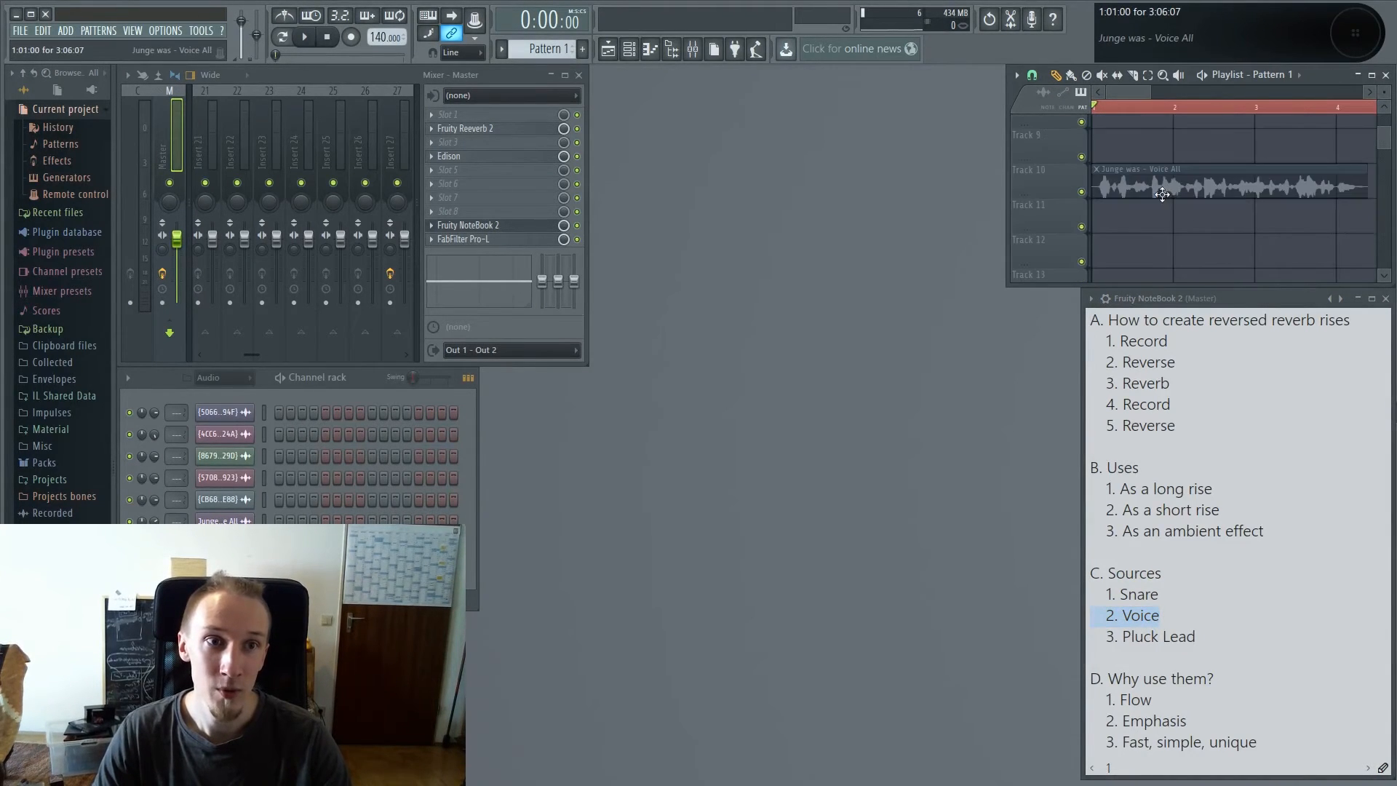
Step: Move the "Junge was - Voice All" clip from Track 10 to Track 1 at bar 1, unmute it and play it
drag(1156, 191, 1156, 116)
scroll(1118, 117, up, 1)
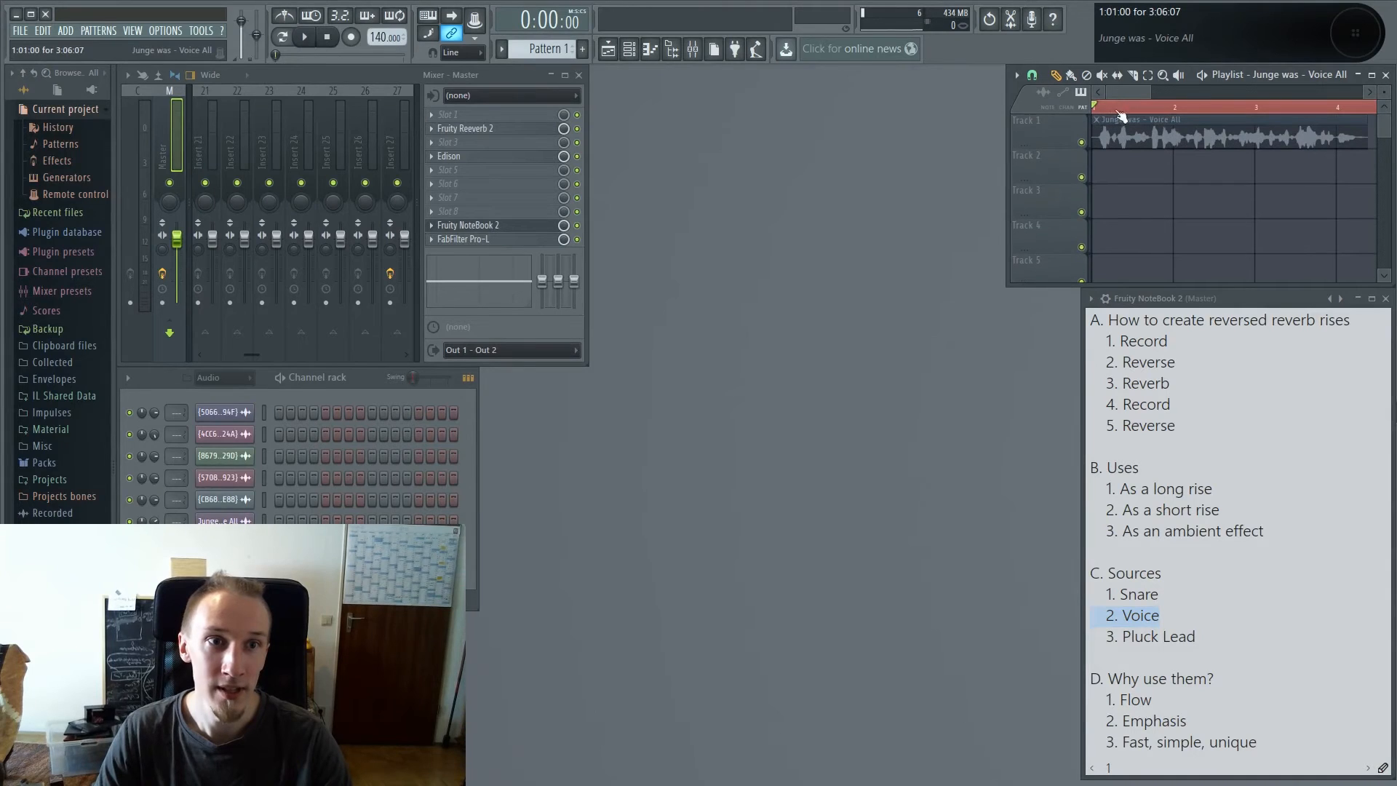
scroll(1142, 170, down, 2)
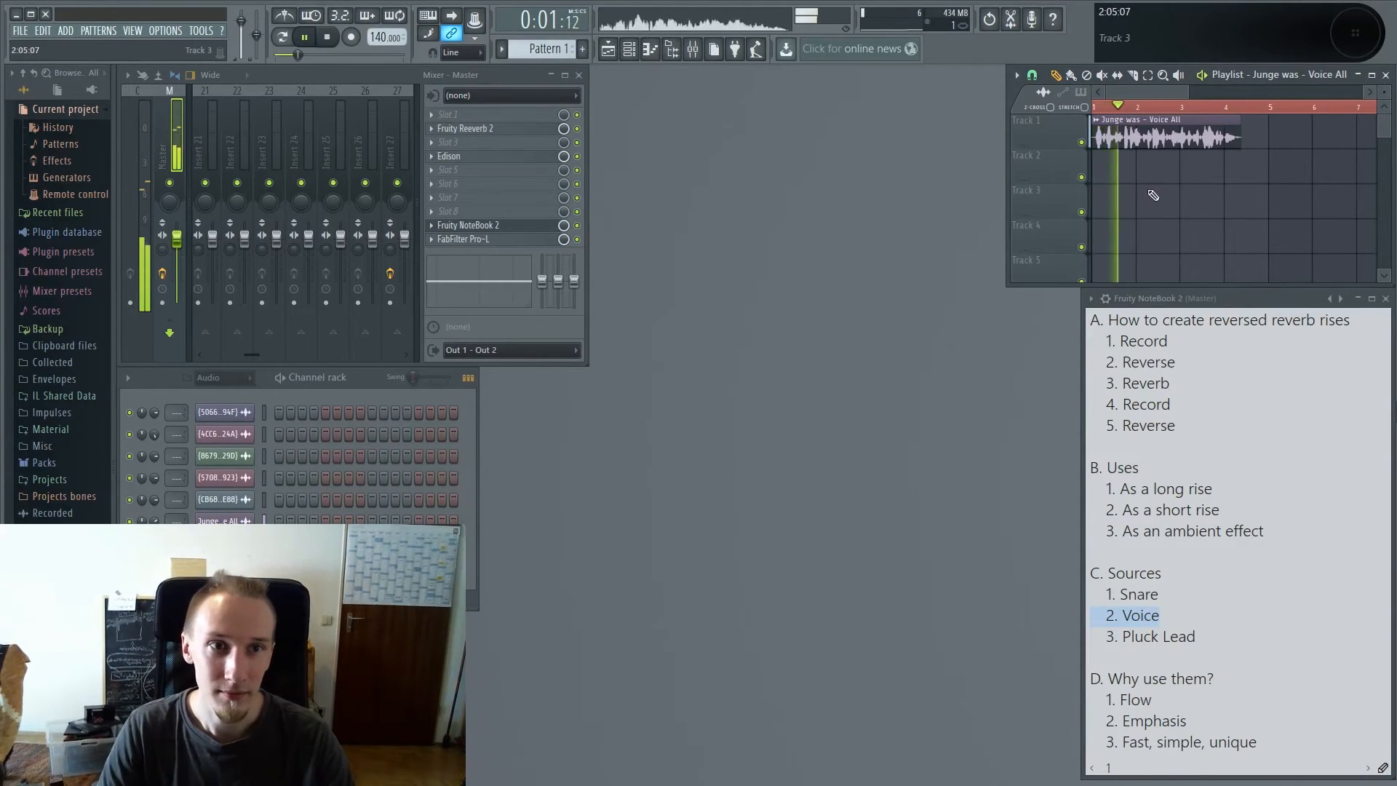
key(space)
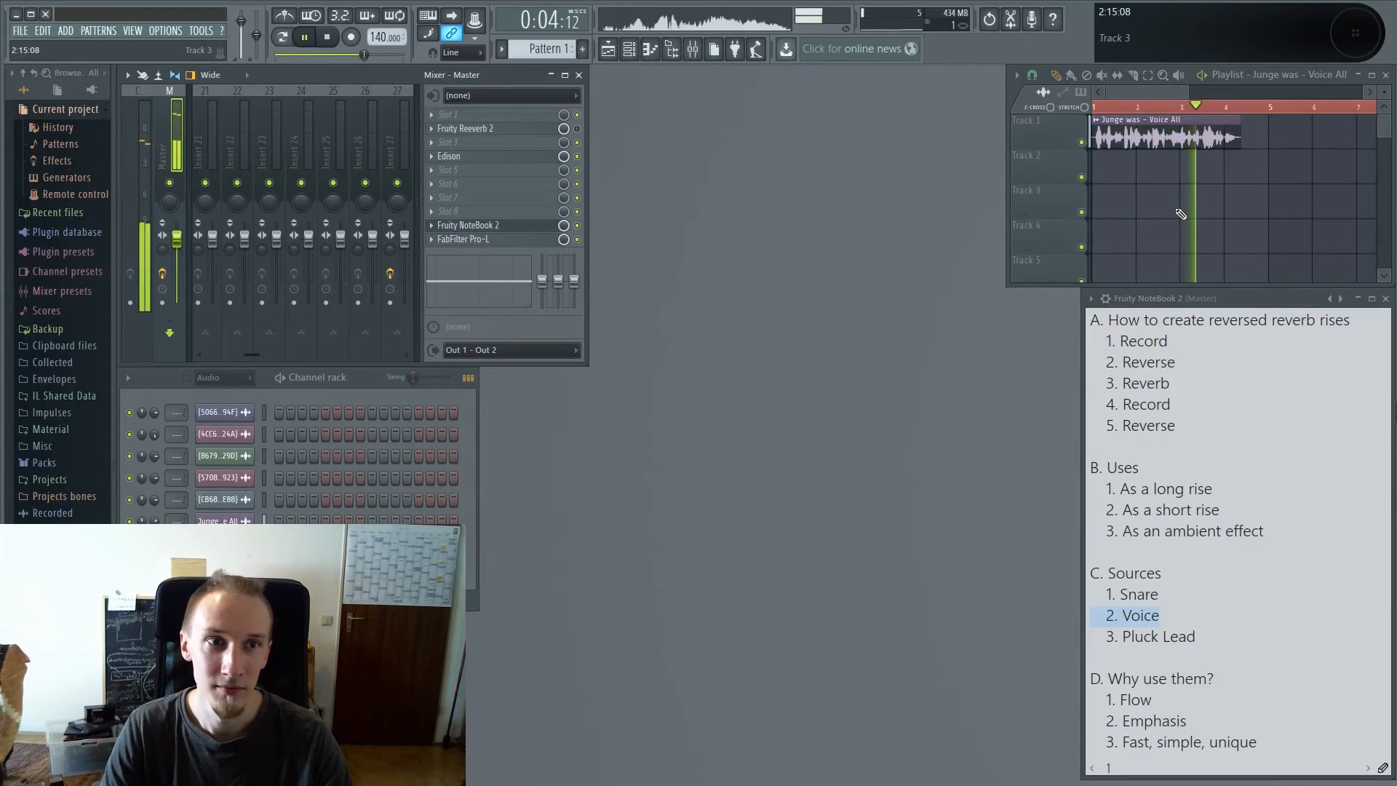
key(space)
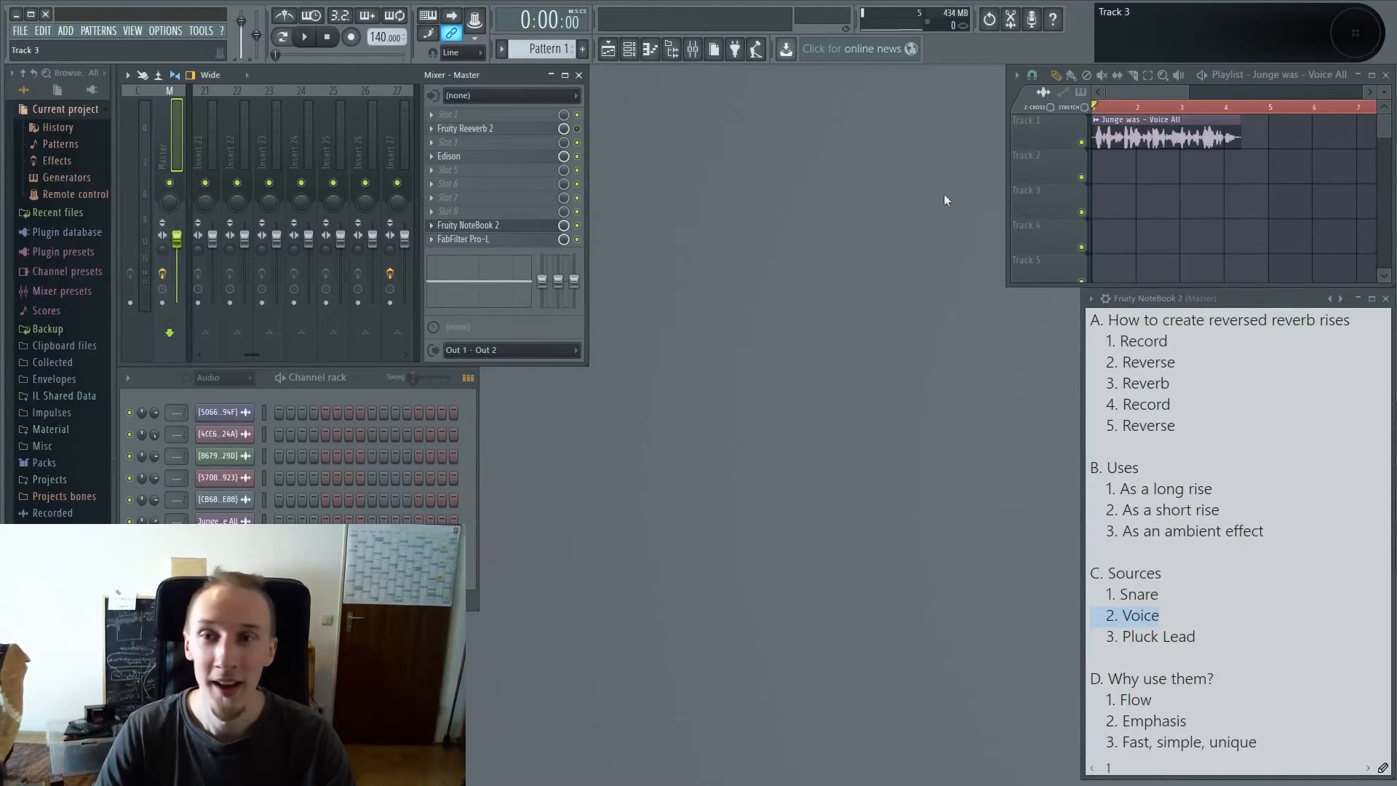
Step: Make the "Junge was - Voice All" clip on Track 1 unique as a sample
double_click(1126, 136)
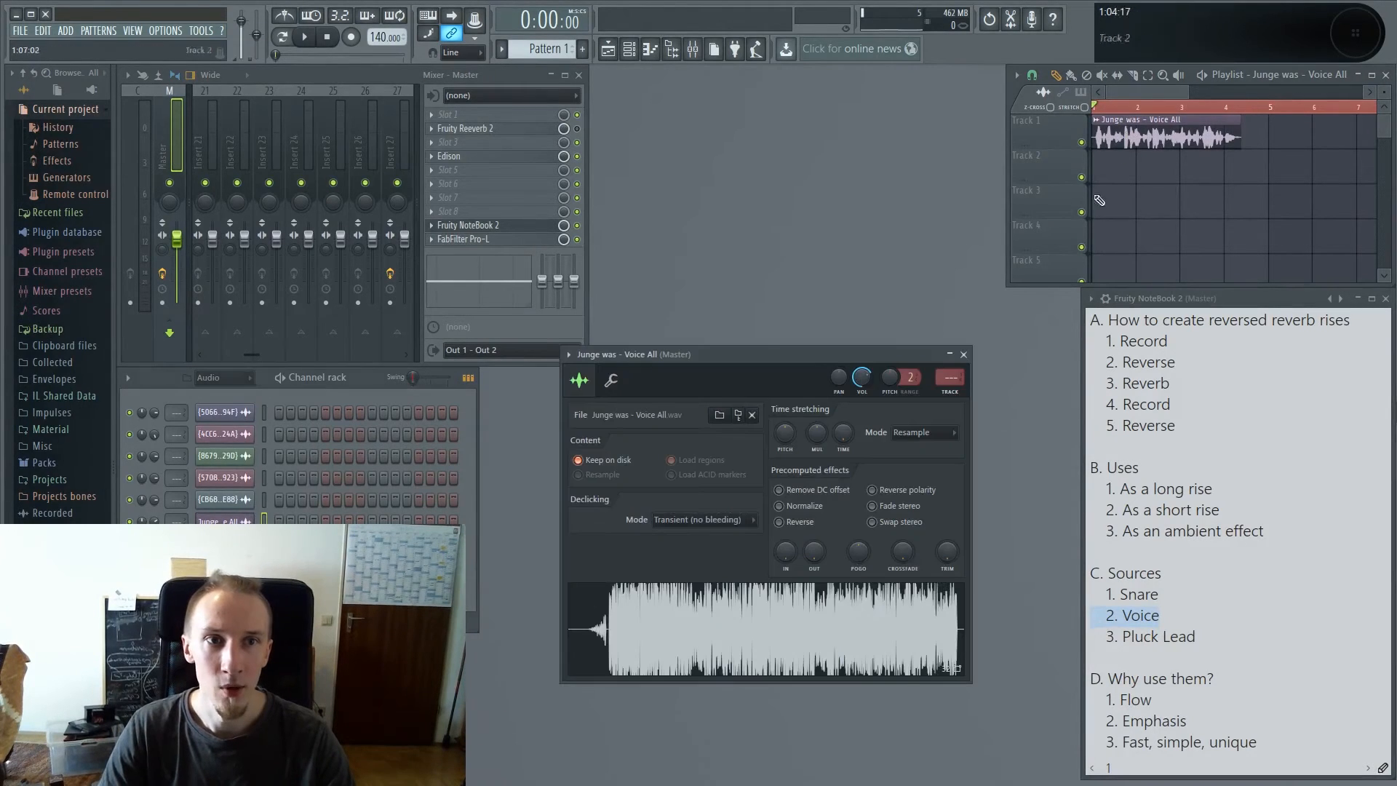
click(964, 354)
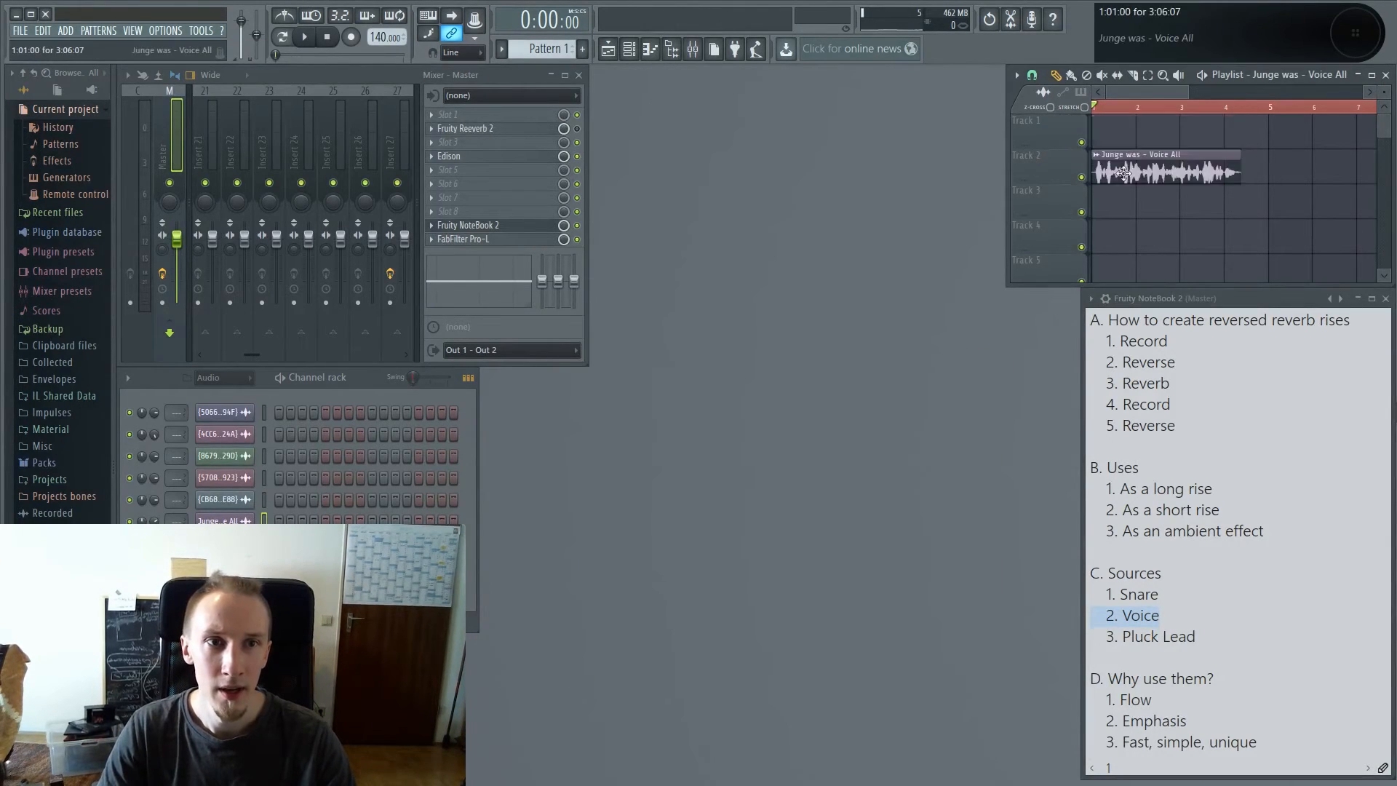
click(1097, 120)
click(1251, 150)
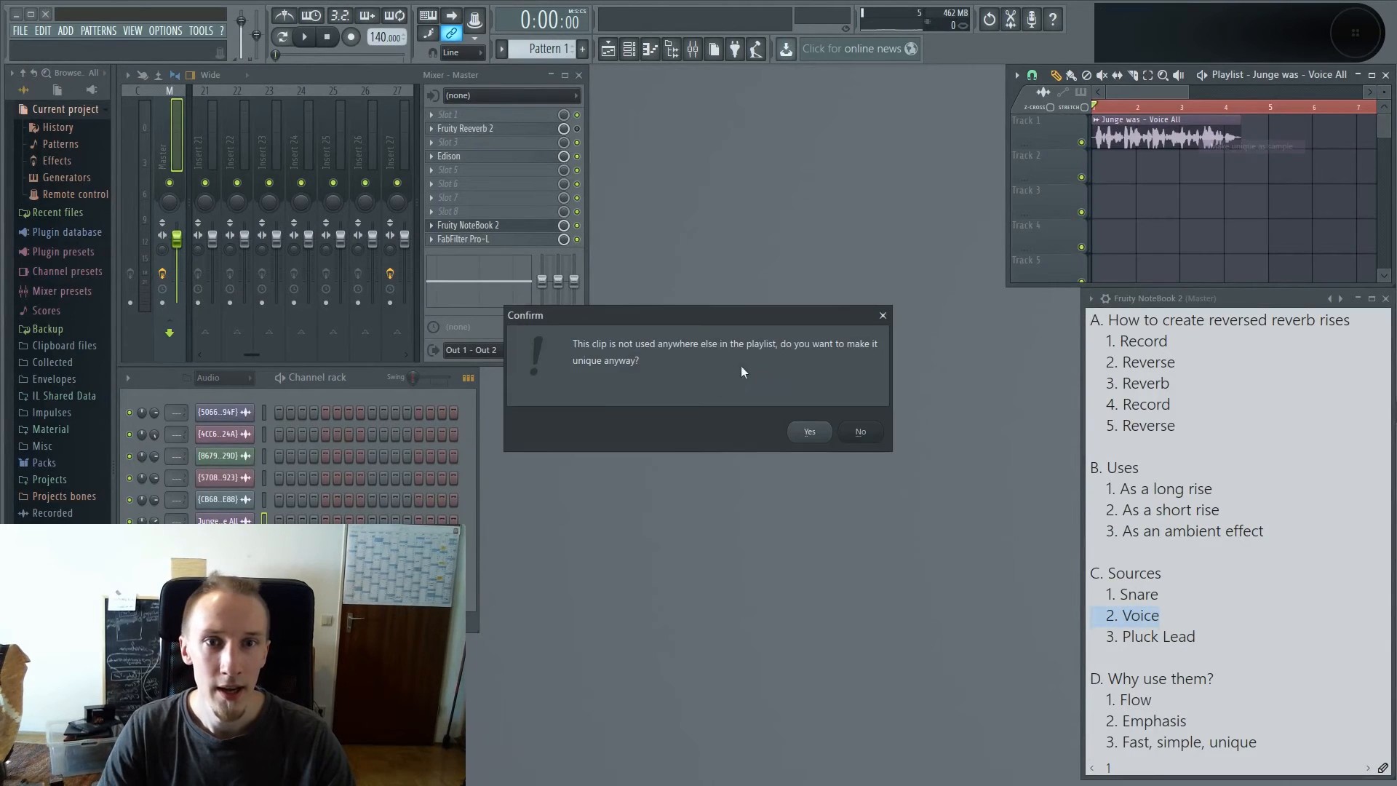
click(802, 430)
click(1026, 624)
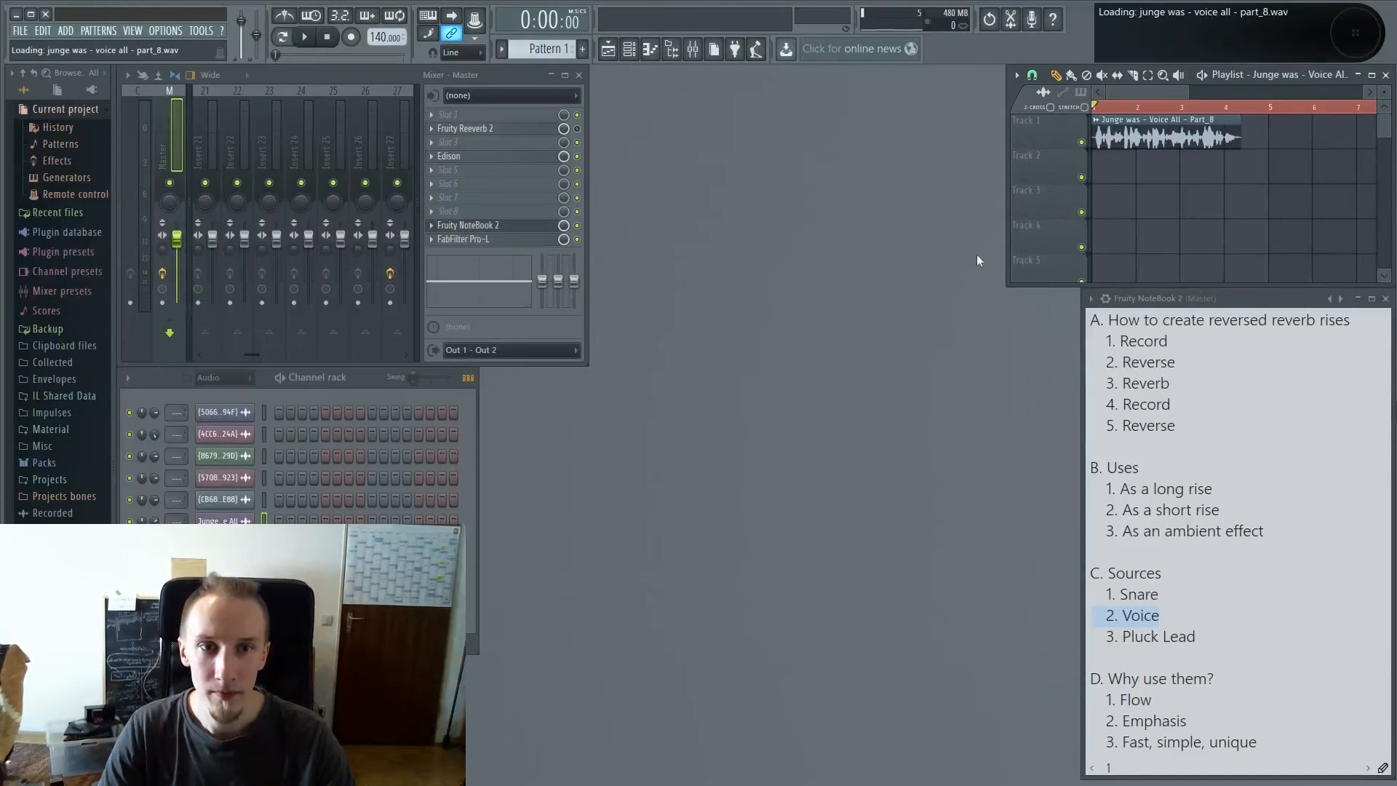
Step: Turn on Reverse for the unique voice sample on Track 1 and play it from bar 1
double_click(1115, 118)
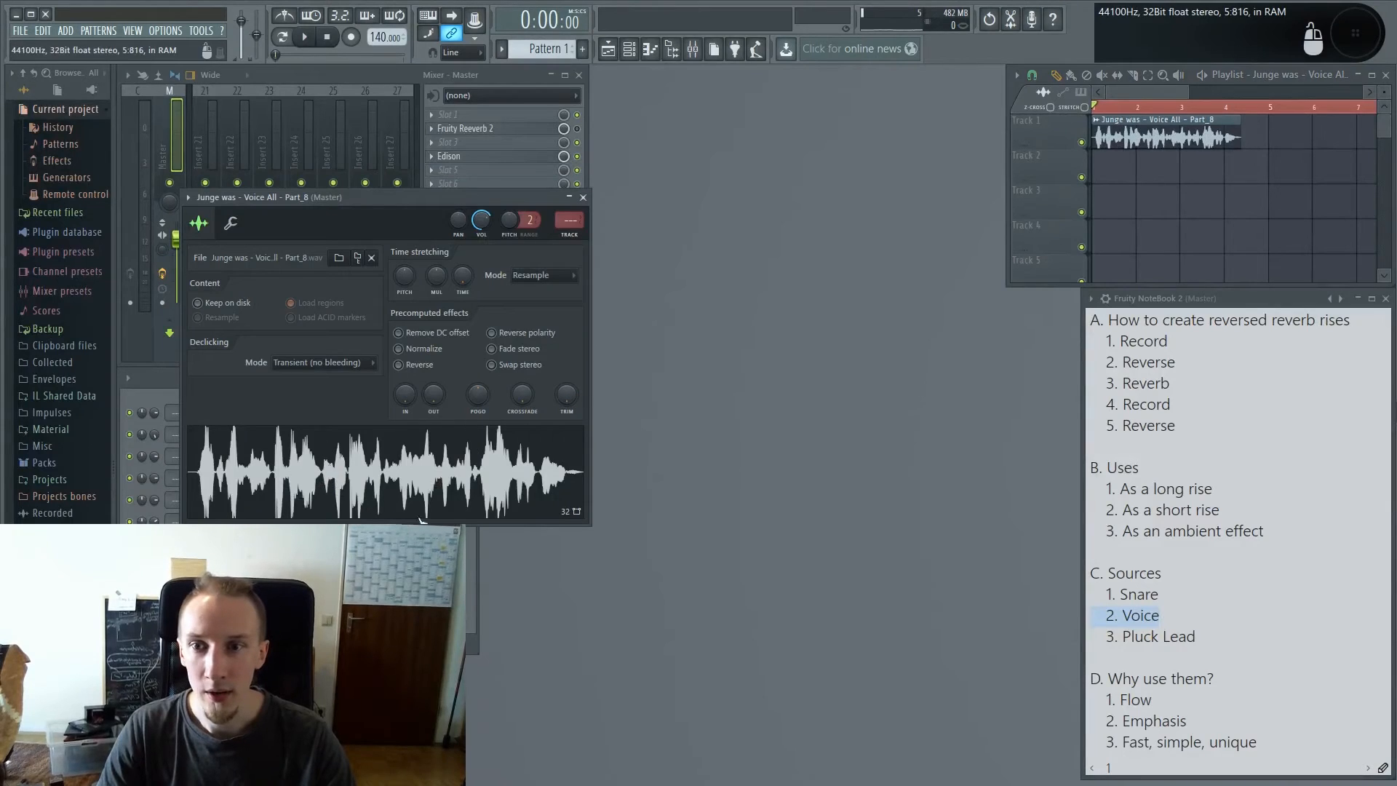
drag(390, 198, 790, 166)
click(831, 361)
click(1123, 111)
key(space)
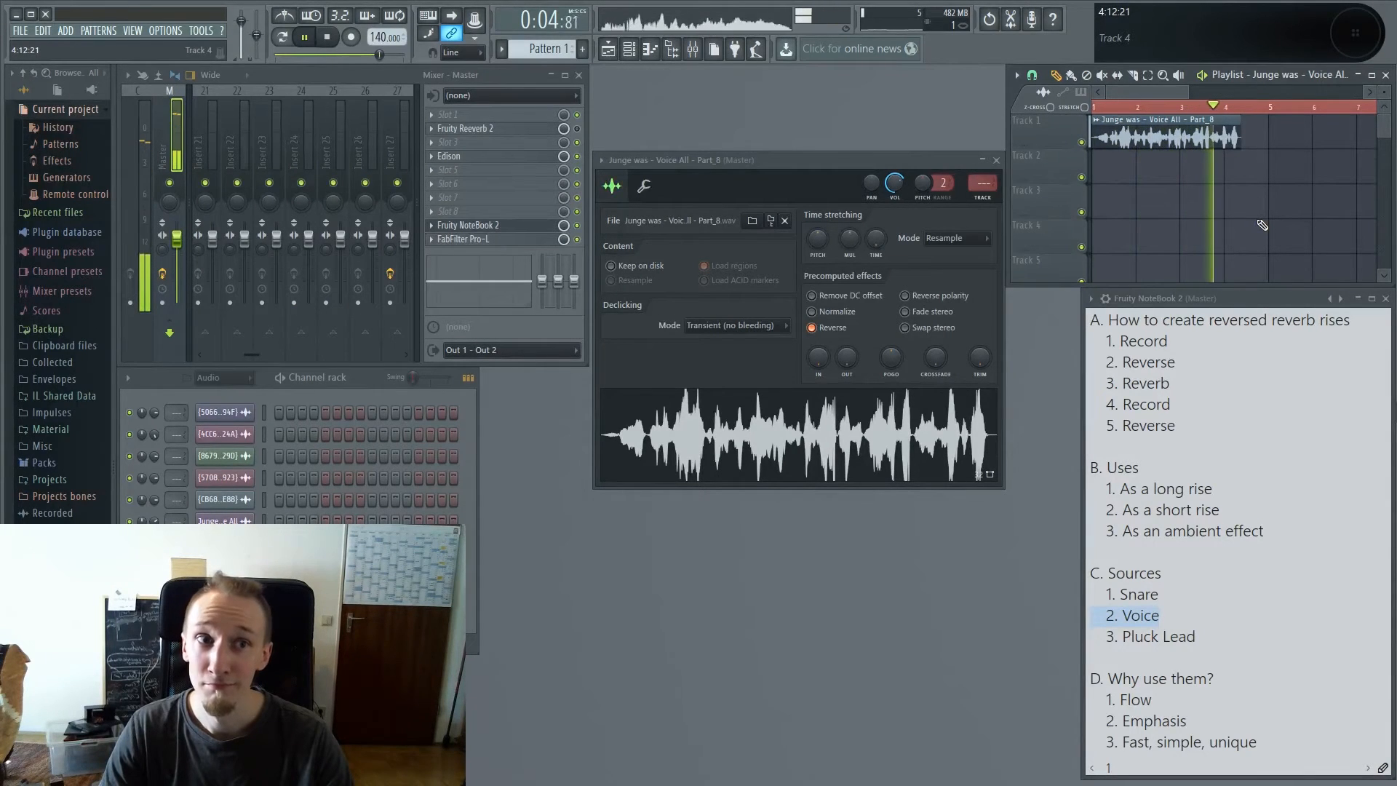
Step: Enable Fruity Reeverb 2 on the Master, set its wet level to 67%, and play the reversed voice through it
key(space)
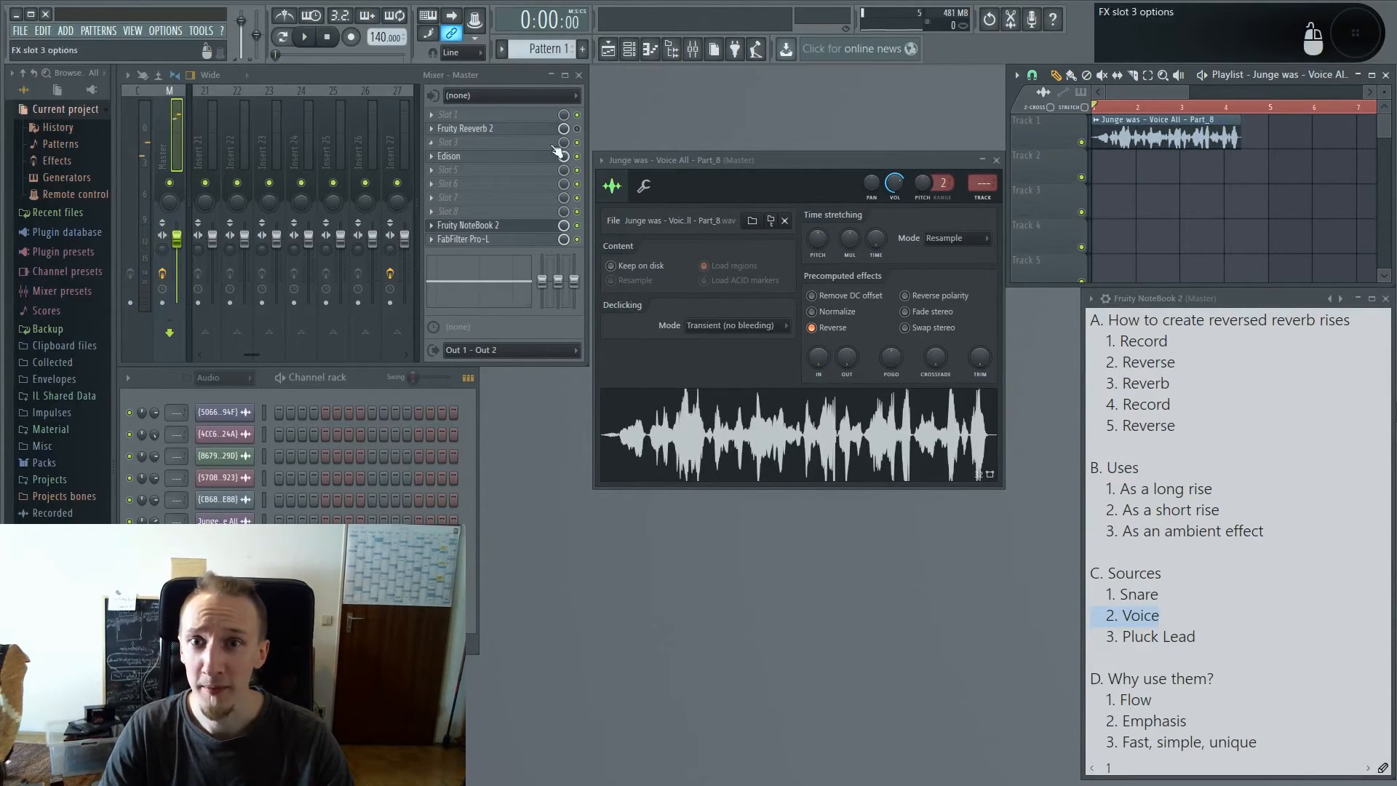
drag(770, 164, 771, 89)
key(space)
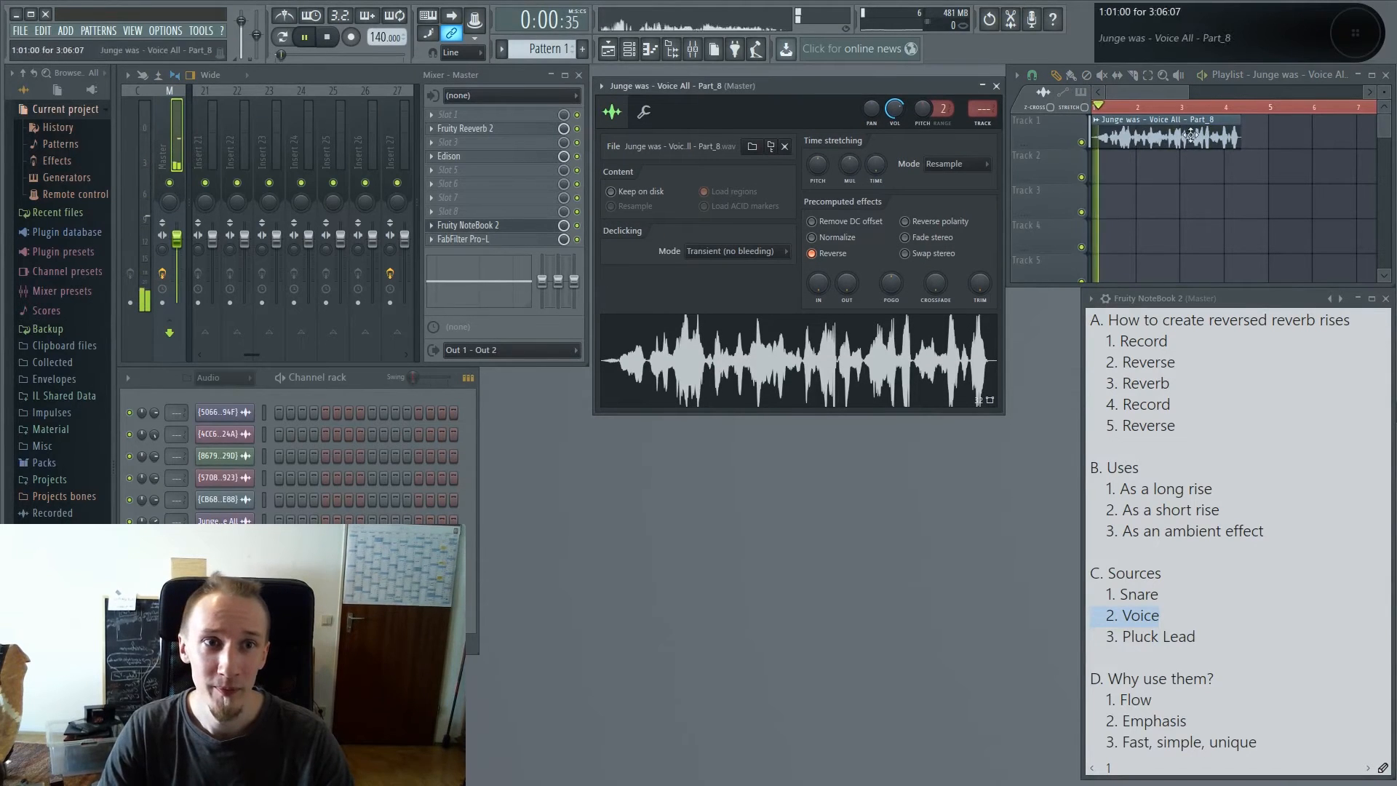
click(517, 129)
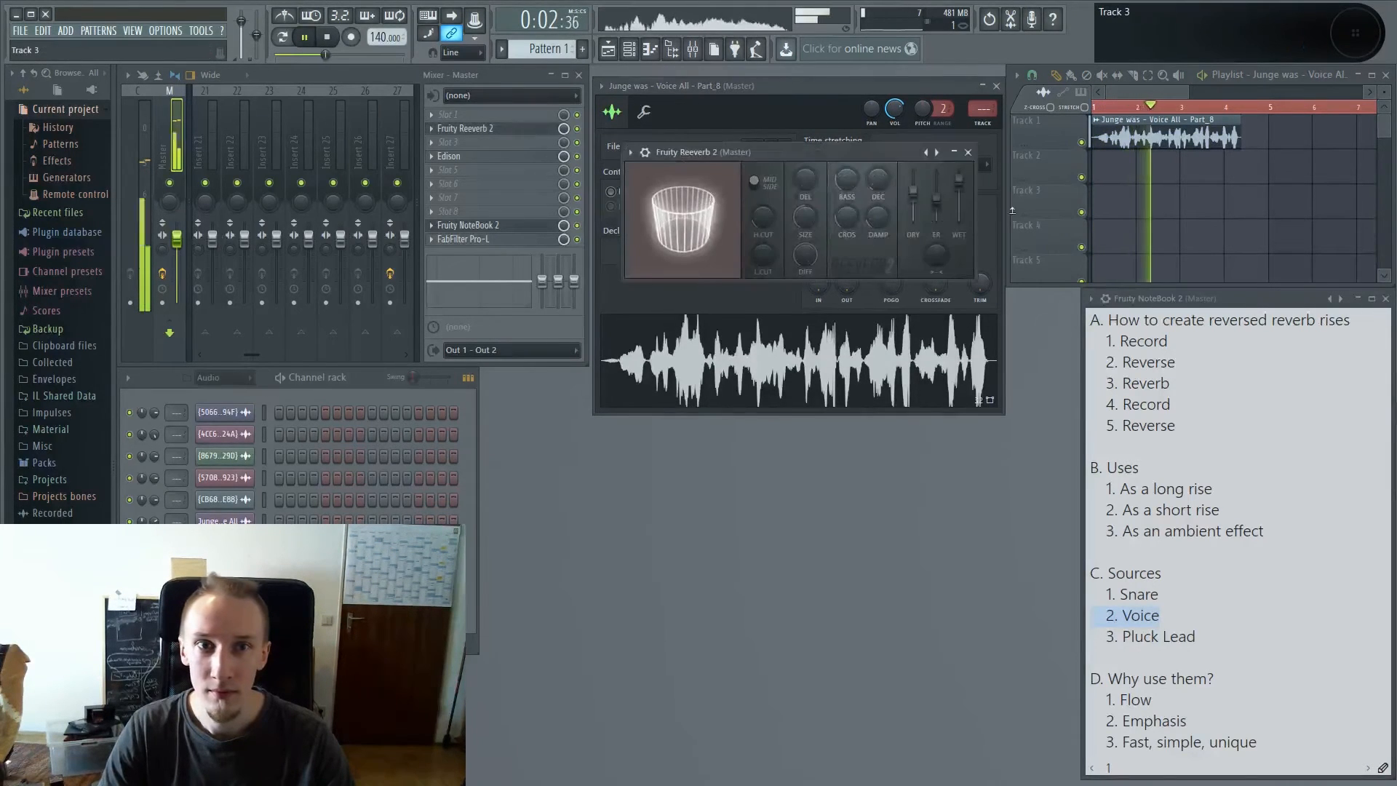
click(974, 189)
click(508, 130)
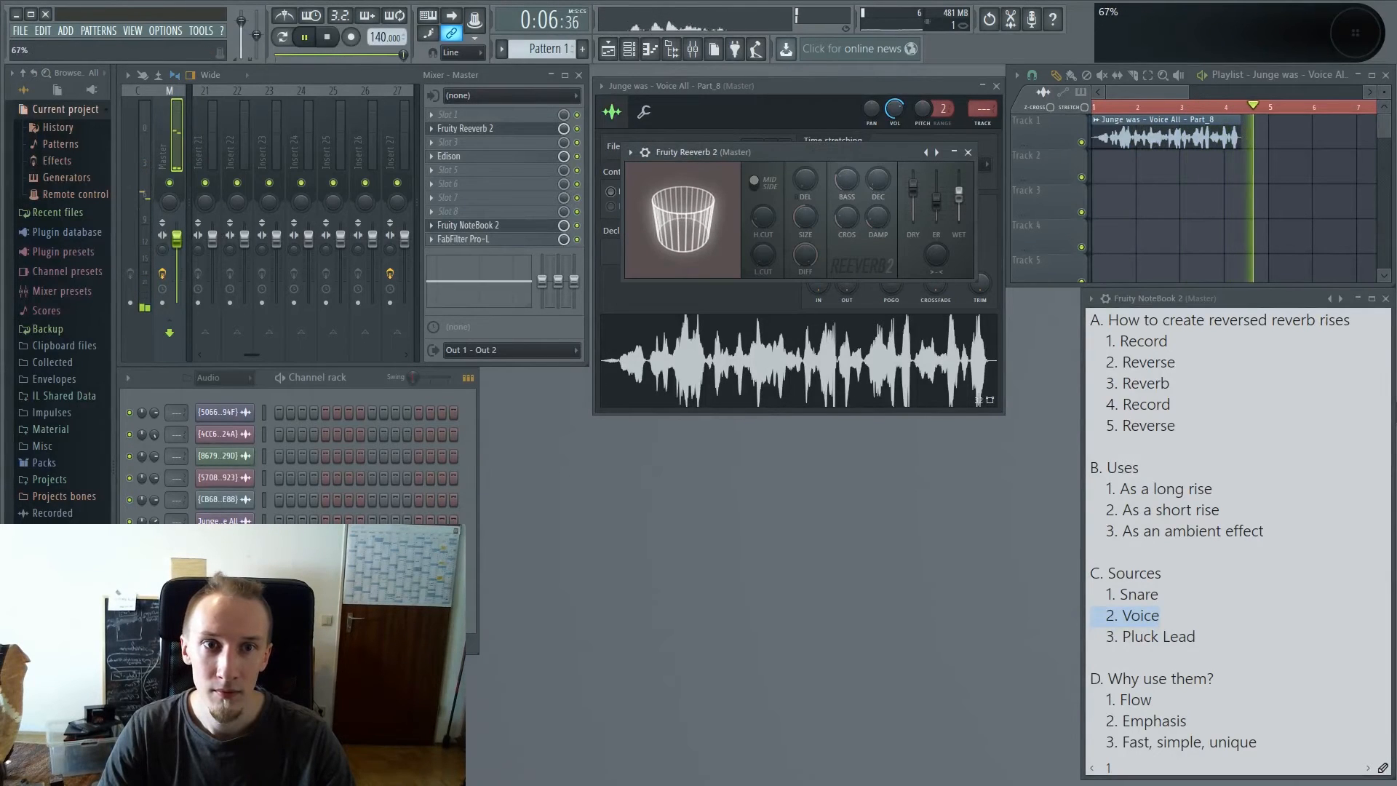
key(space)
Step: Close the voice sample's settings, open Edison on the Master and clear its previous recording
click(996, 85)
drag(814, 155, 810, 112)
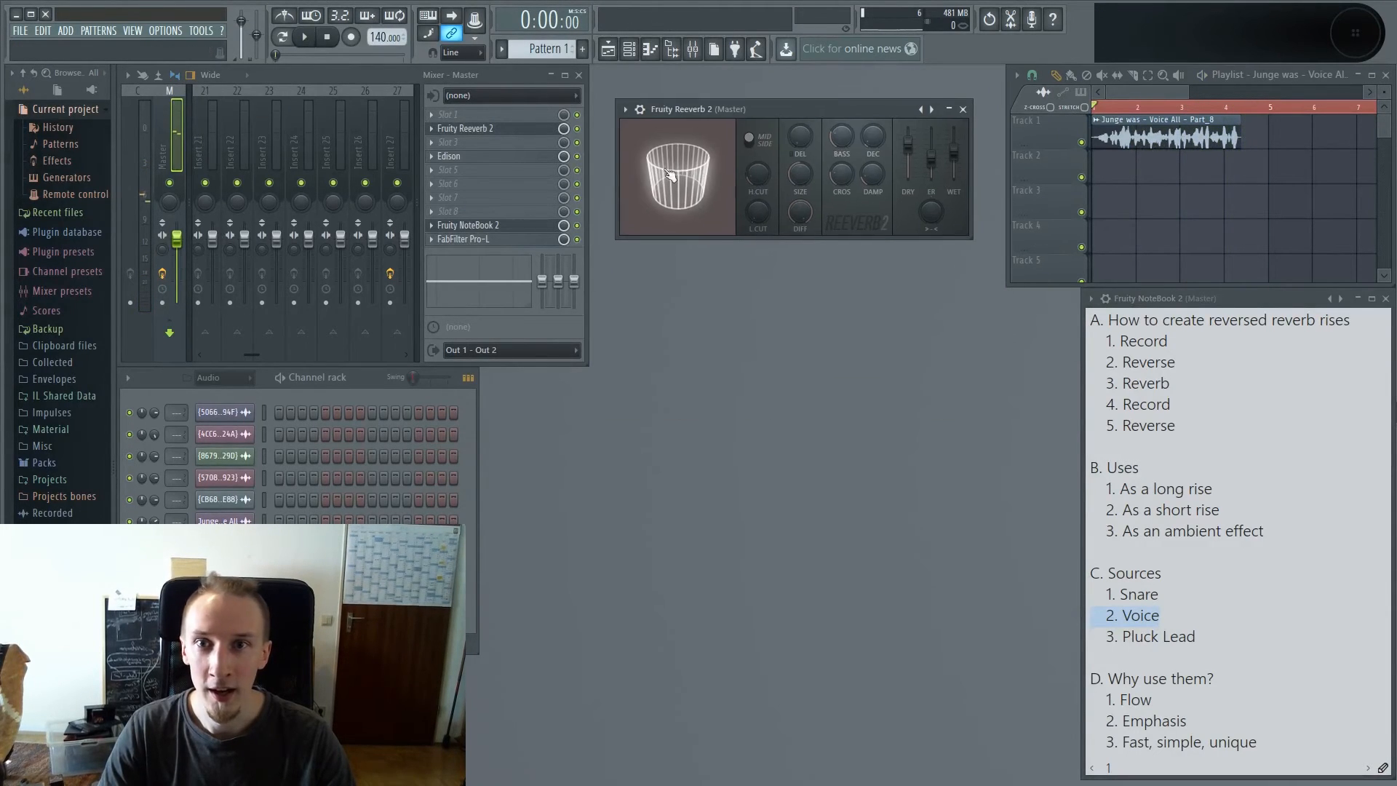
click(471, 160)
key(ctrl+a)
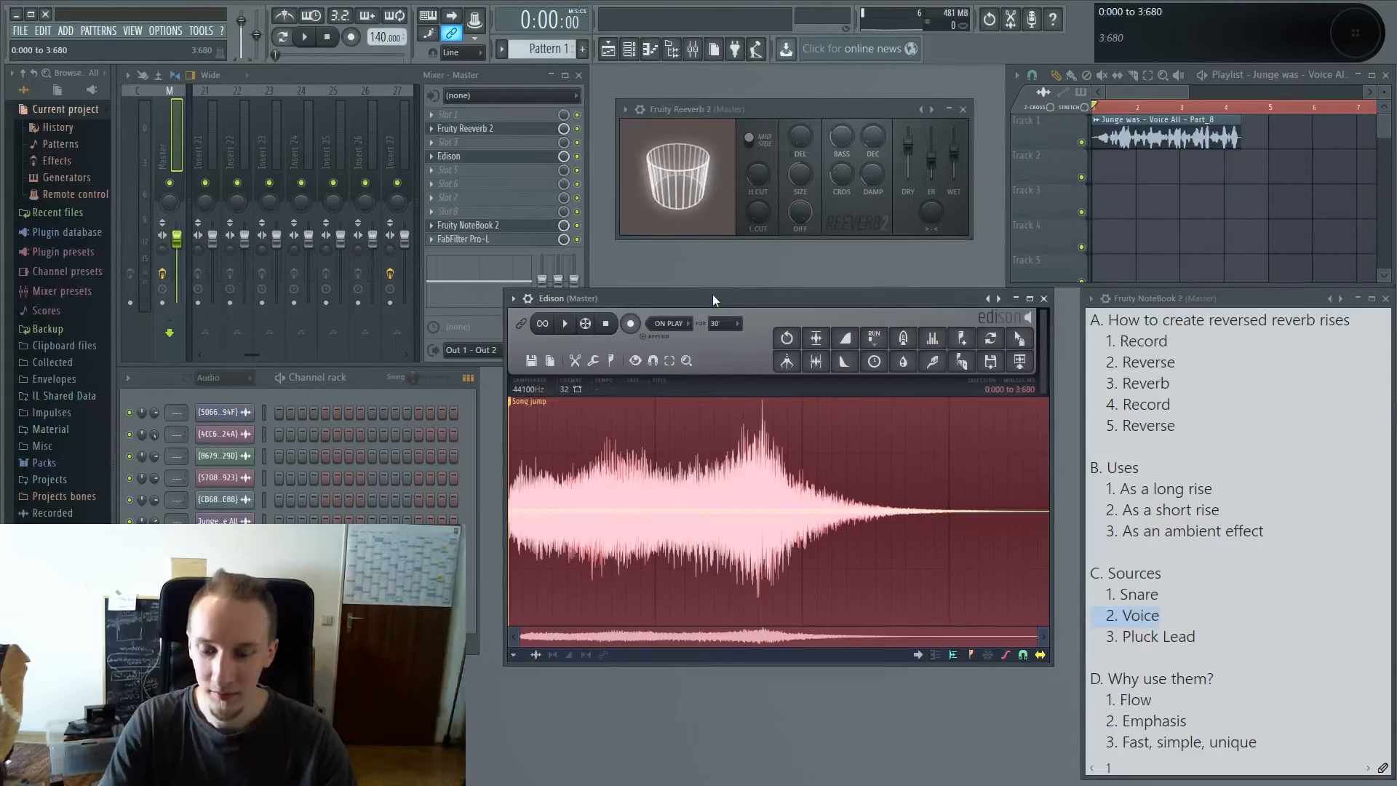
key(Delete)
Step: Record the reversed voice with its reverb tail in Edison and place the recording on Track 2 at bar 1
click(630, 323)
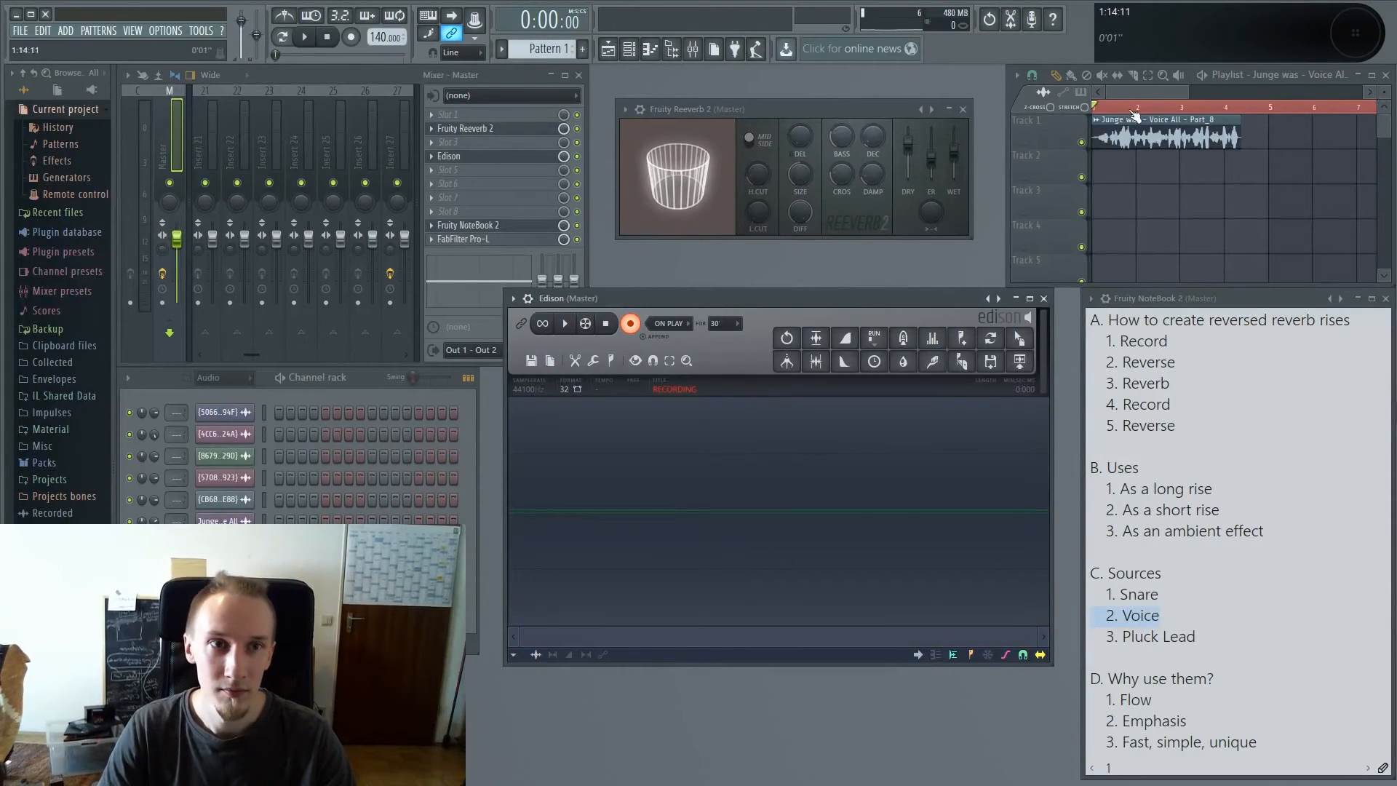
key(space)
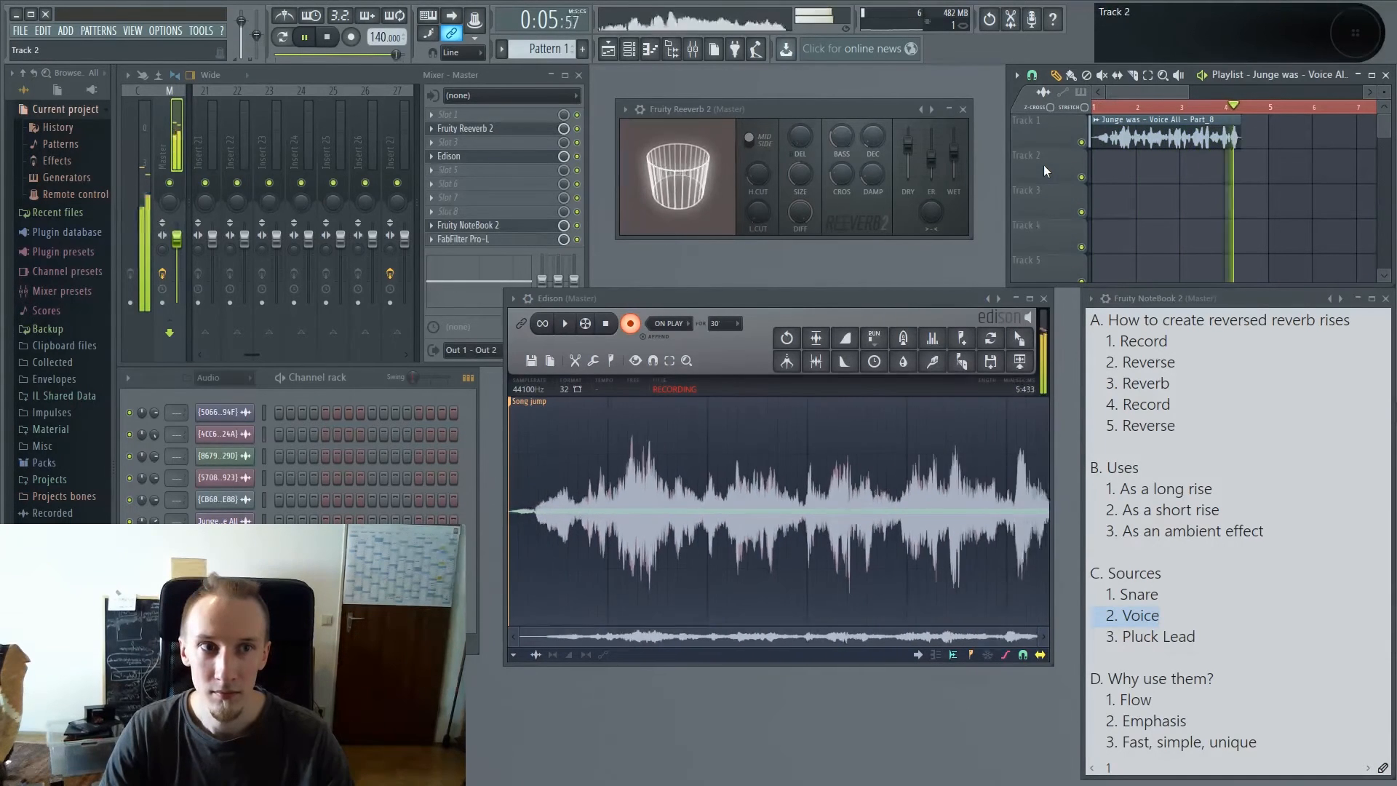
key(space)
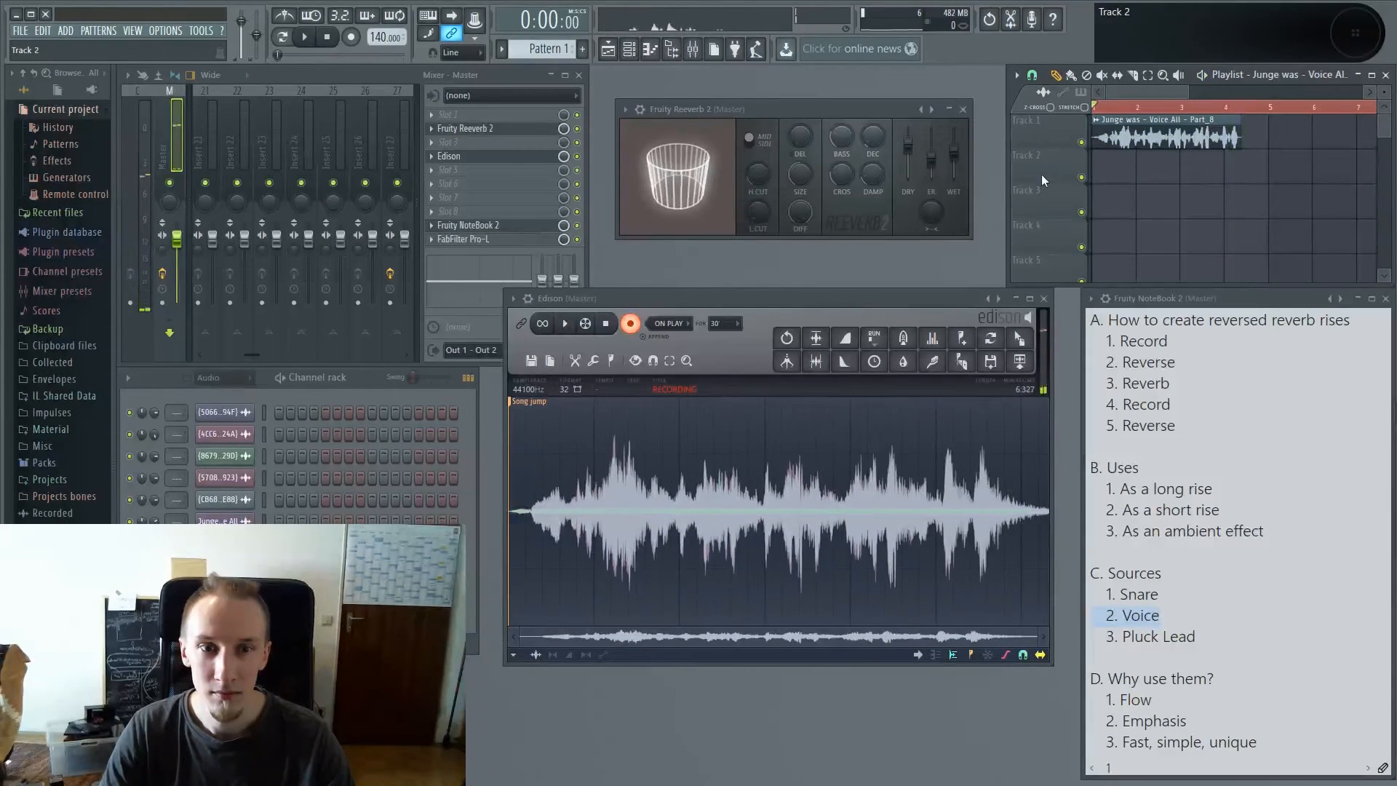
click(630, 327)
drag(1018, 338, 1185, 195)
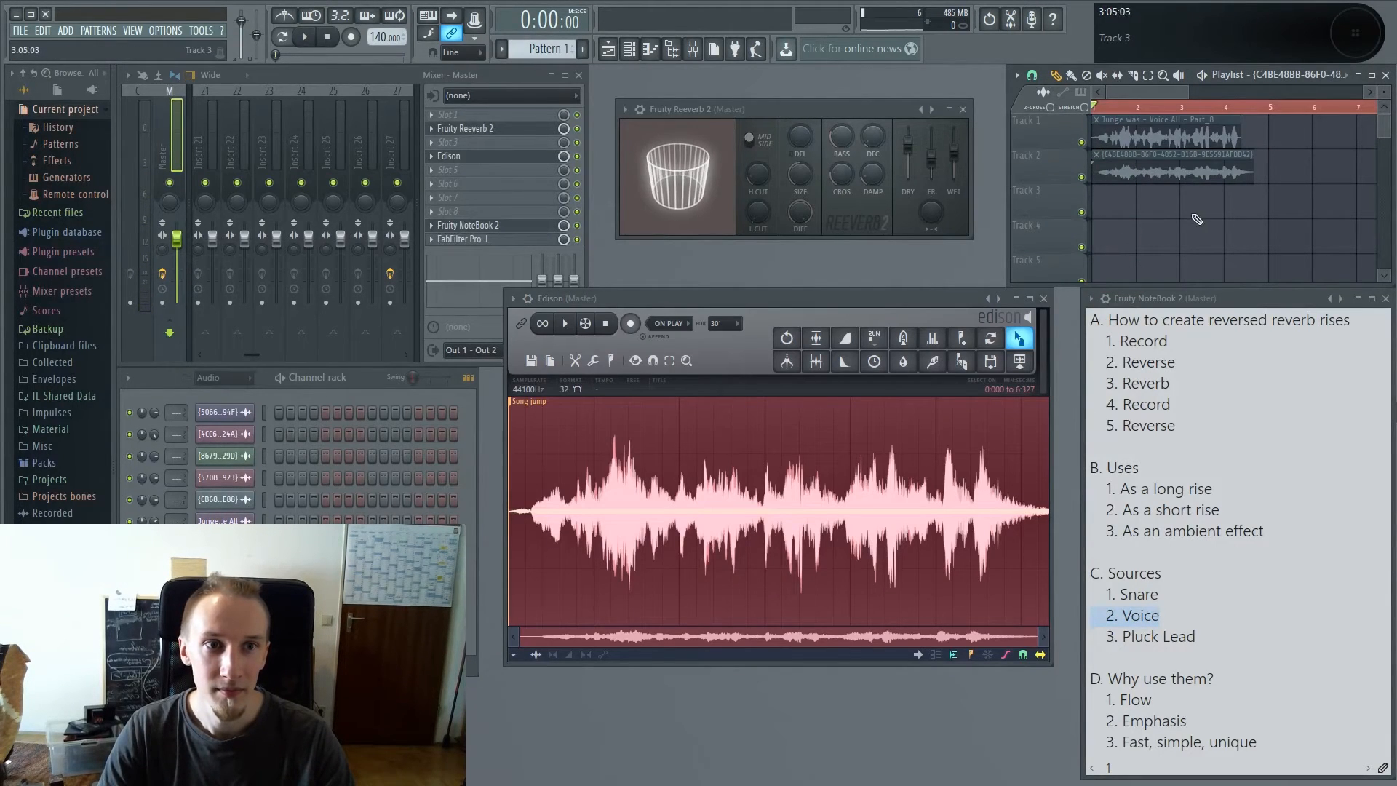
Step: Turn on Reverse and Normalize for the recorded sample on Track 2 and play it with Track 1's clip muted
double_click(1173, 172)
click(436, 384)
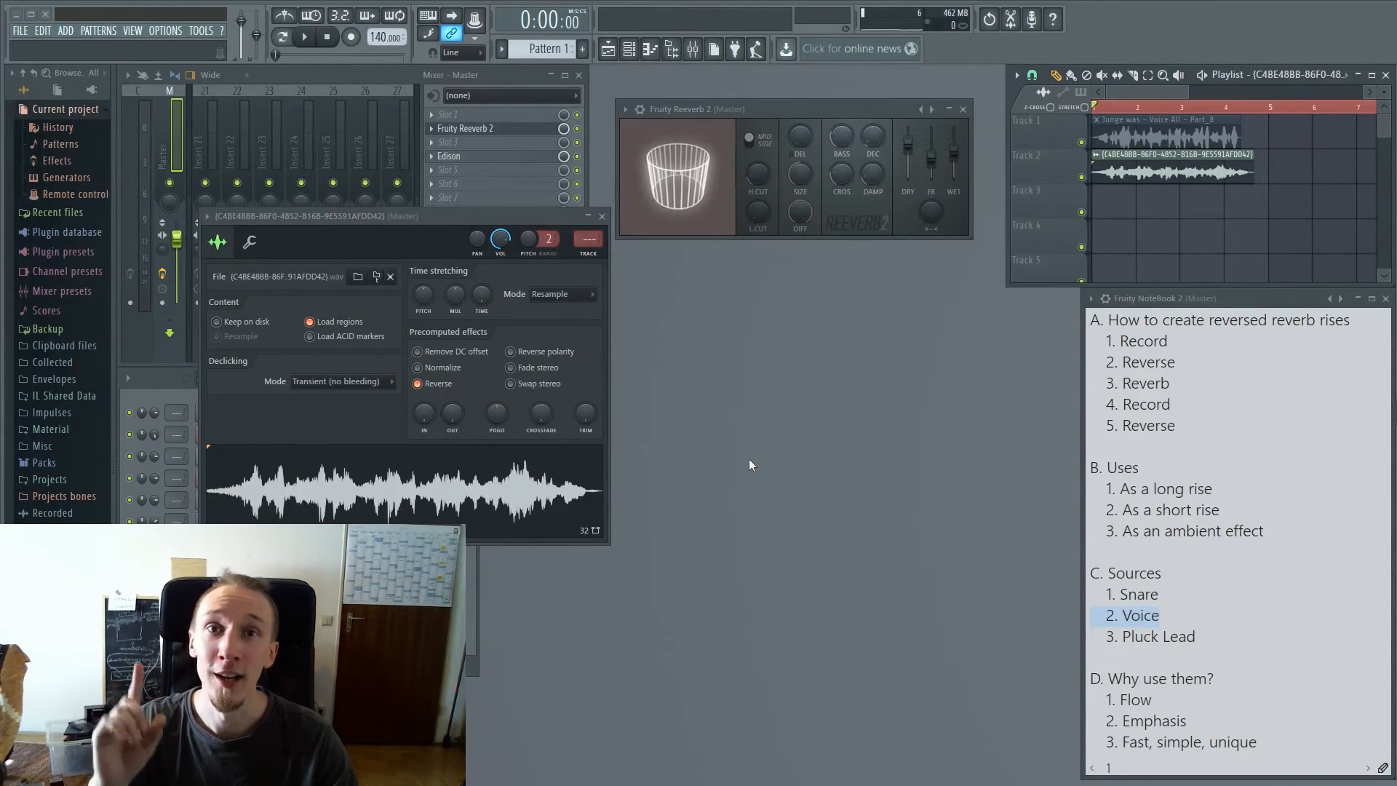
click(417, 367)
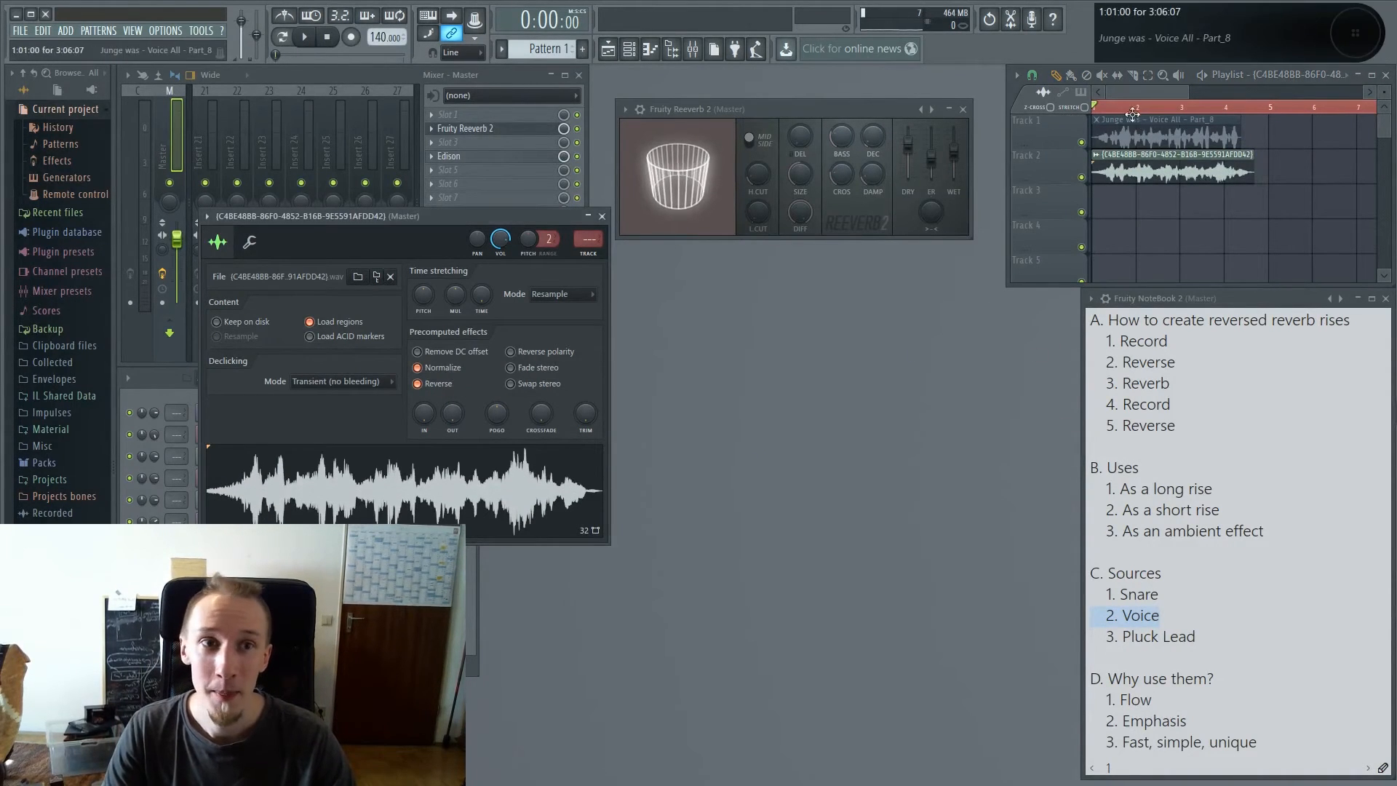
key(space)
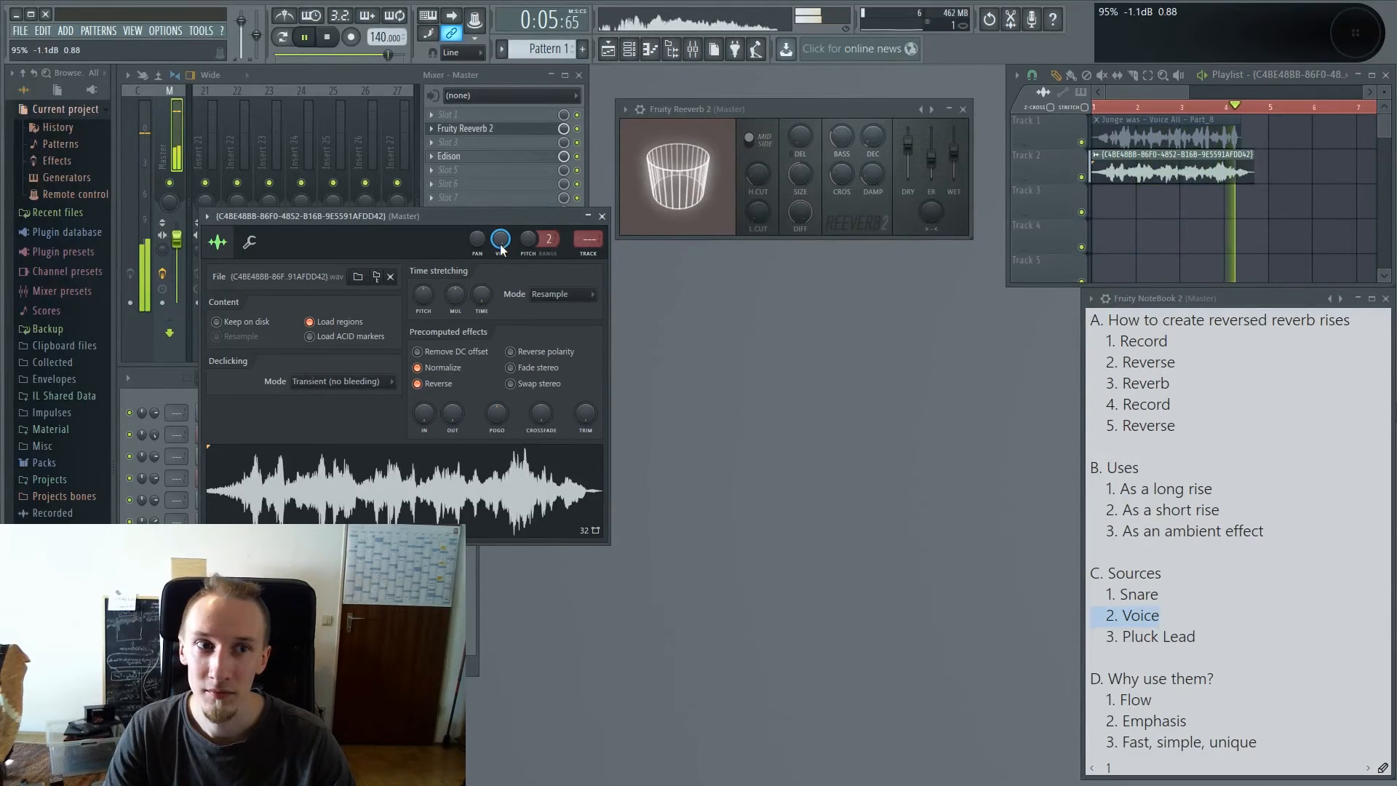
key(space)
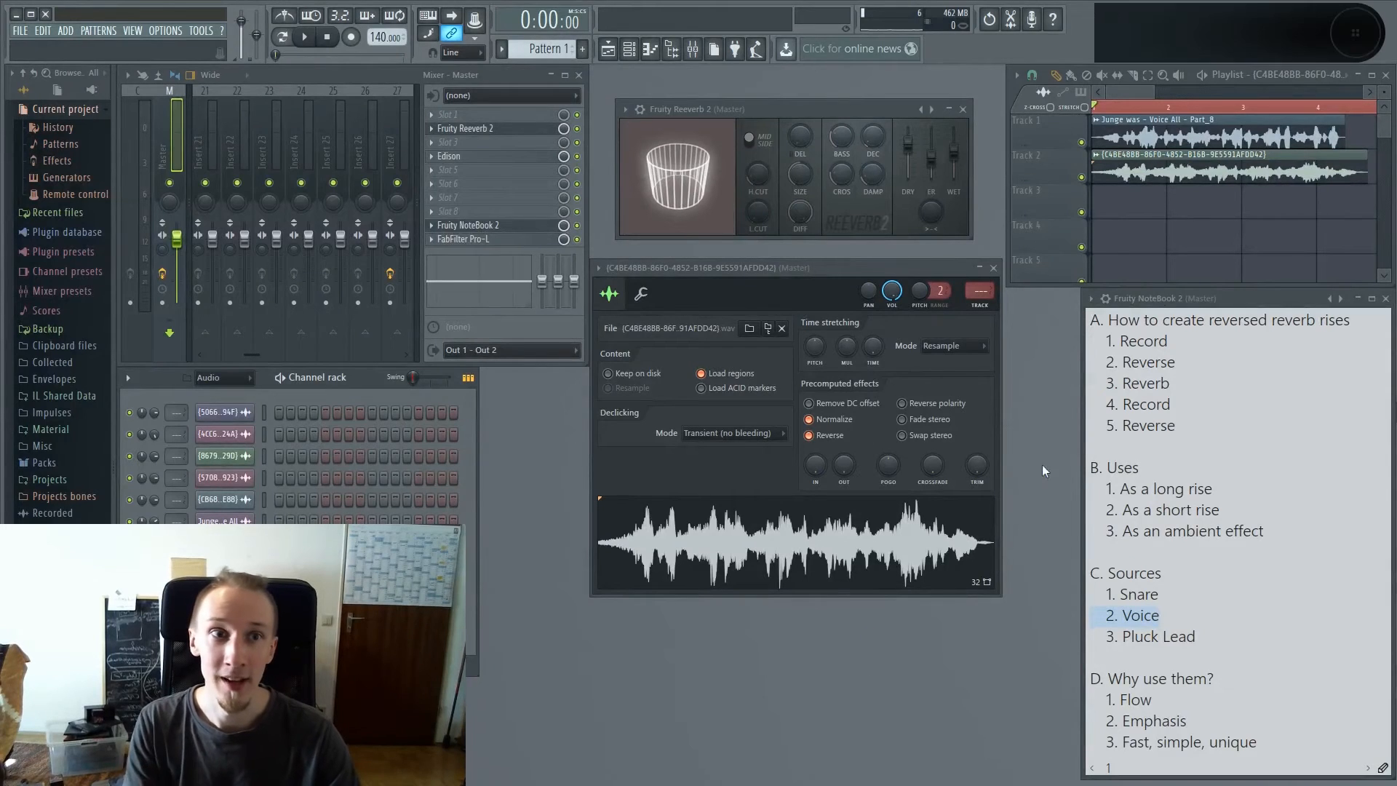
Step: Turn off Reverse for the voice sample on Track 1 and briefly play both clips from bar 1
double_click(1162, 140)
click(822, 256)
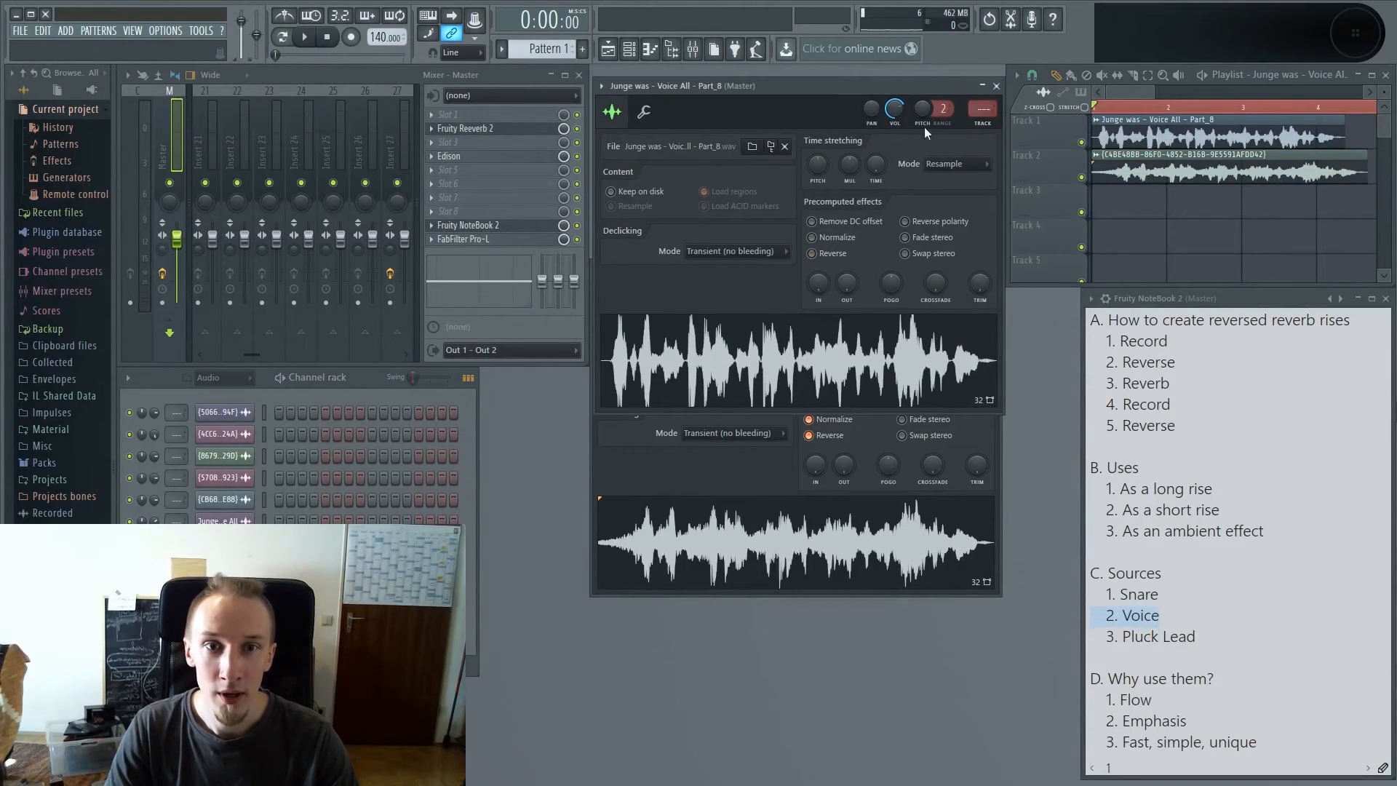
click(995, 86)
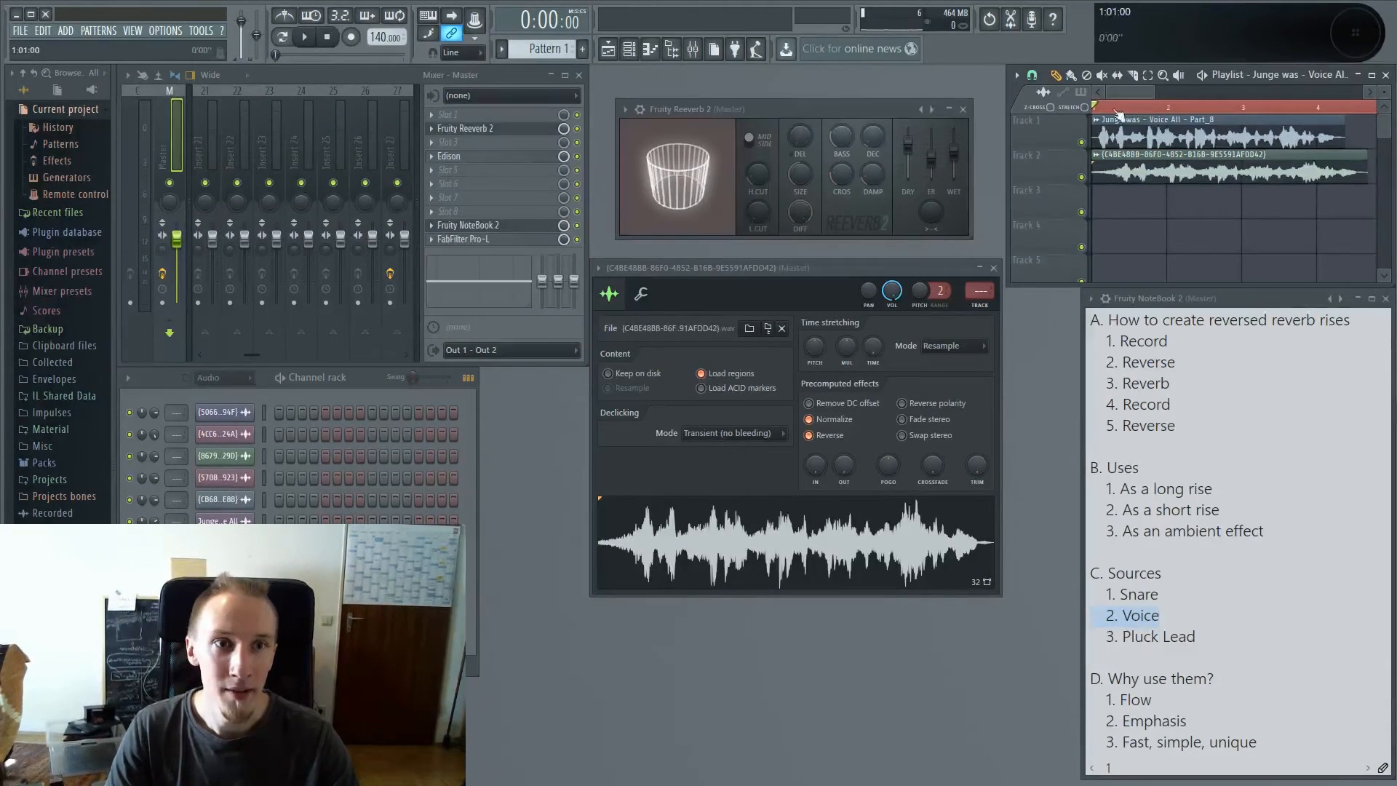
key(space)
key(space)
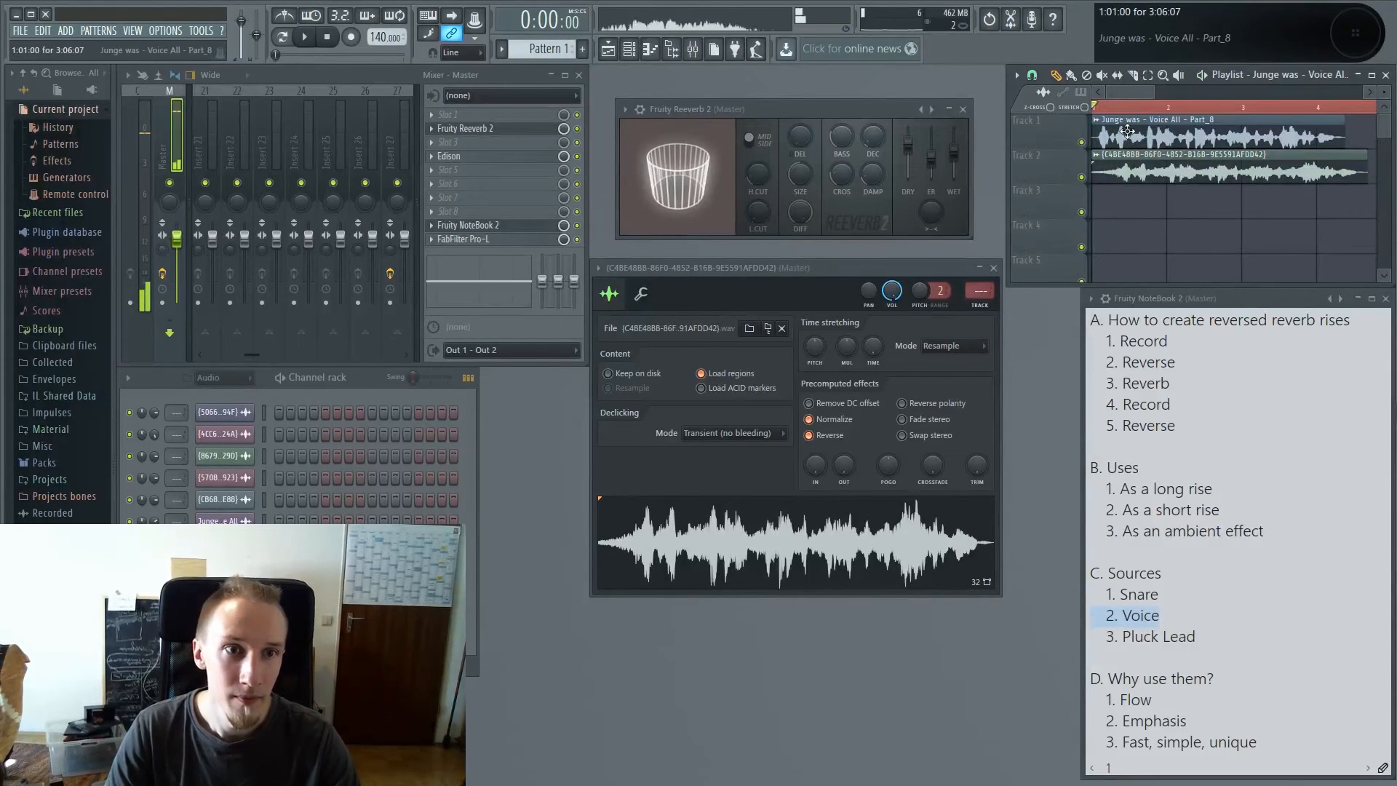
Step: Shift the voice clip on Track 1 slightly later against the reversed reverb on Track 2 and play both
mouse_move(1137, 129)
mouse_down()
mouse_move(1162, 130)
mouse_move(1127, 139)
mouse_up()
scroll(1135, 149, up, 3)
scroll(1134, 135, down, 3)
key(space)
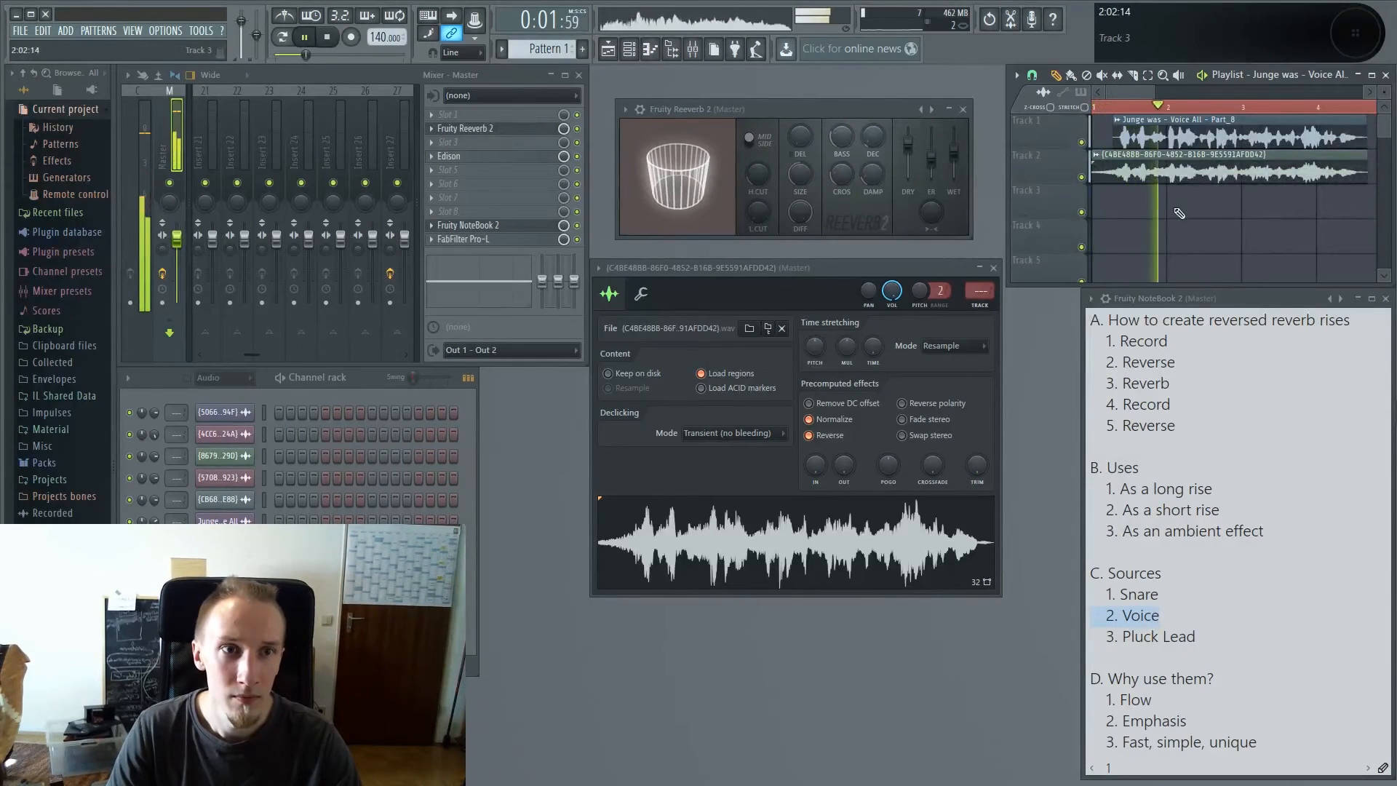
key(space)
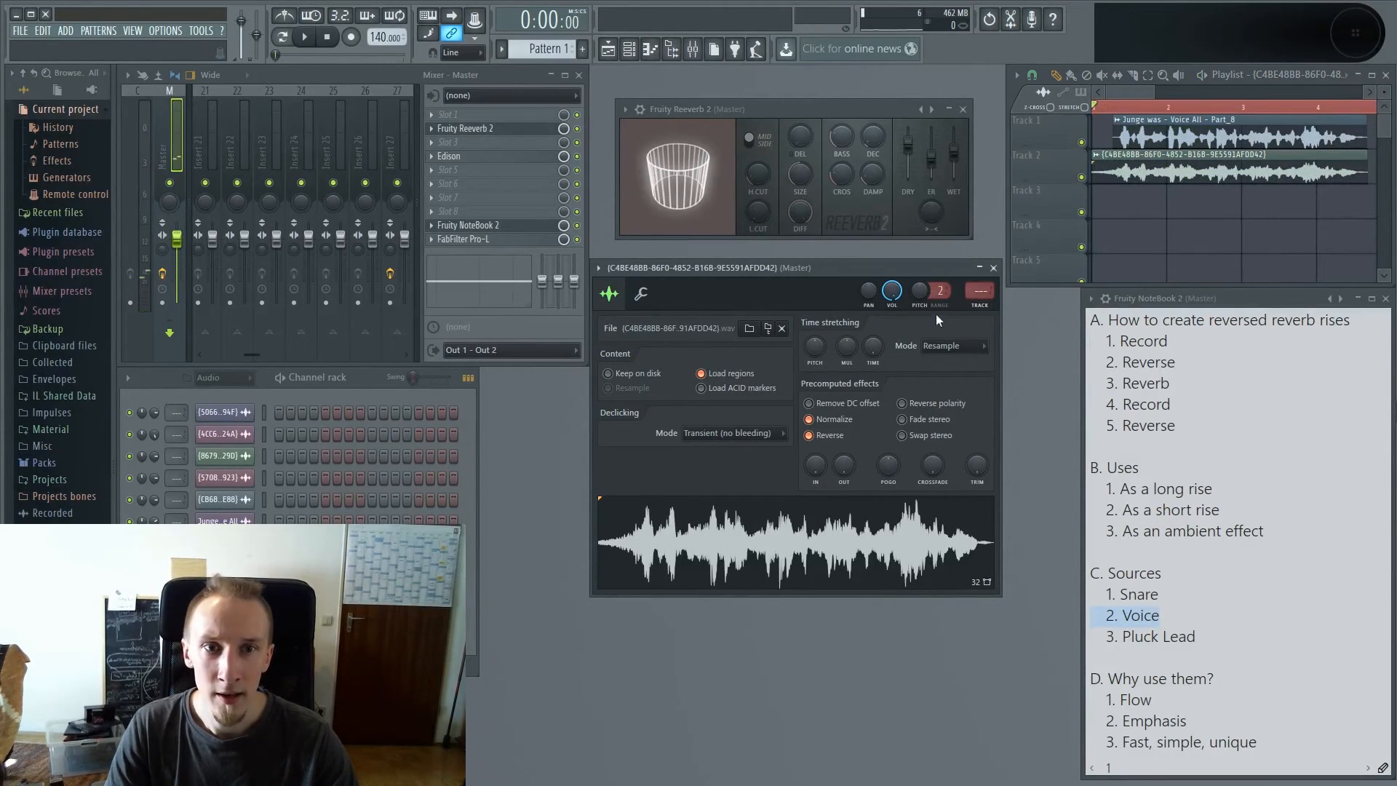
Step: Route the reversed reverb sample to mixer track 2 and load Fruity WaveShaper in slot 2 of Insert 2
scroll(982, 294, up, 2)
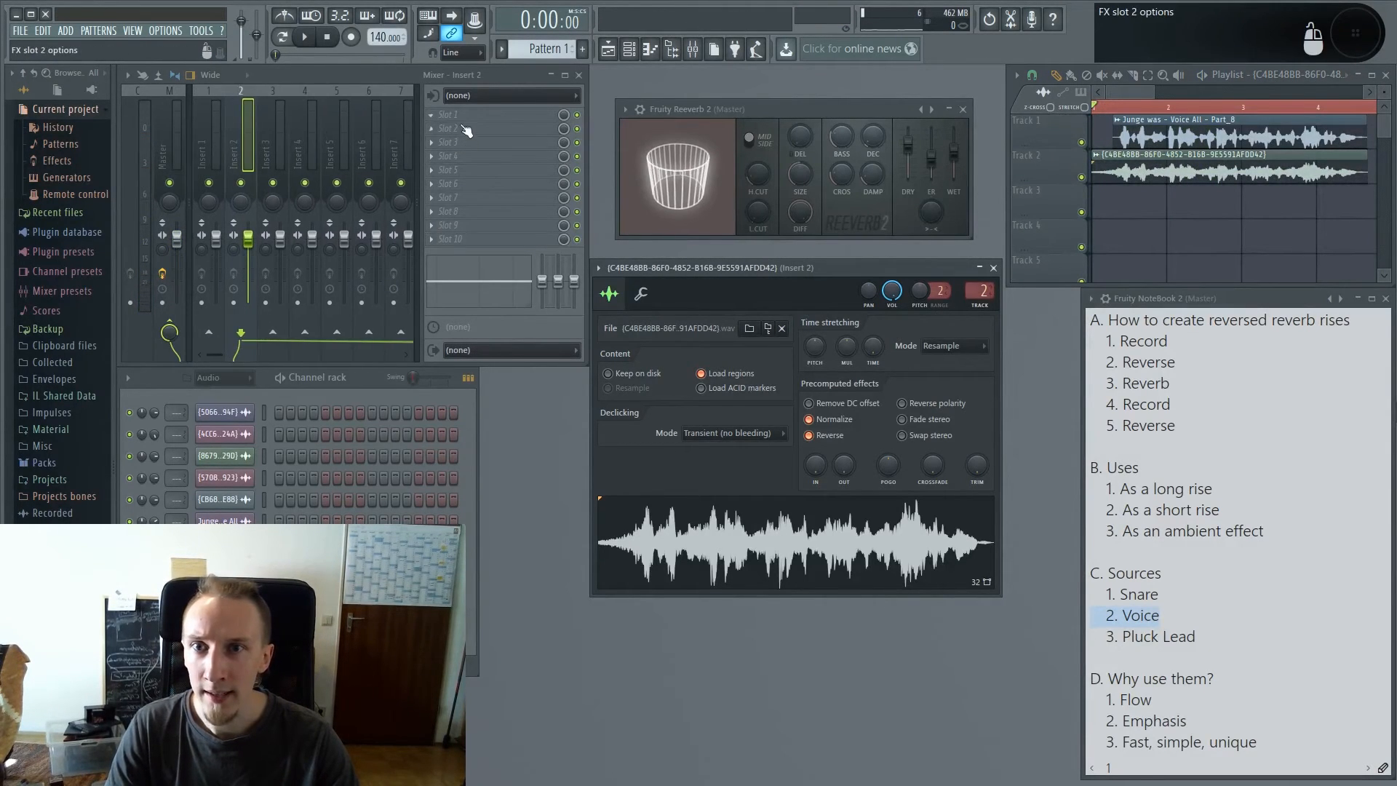
click(484, 123)
click(671, 222)
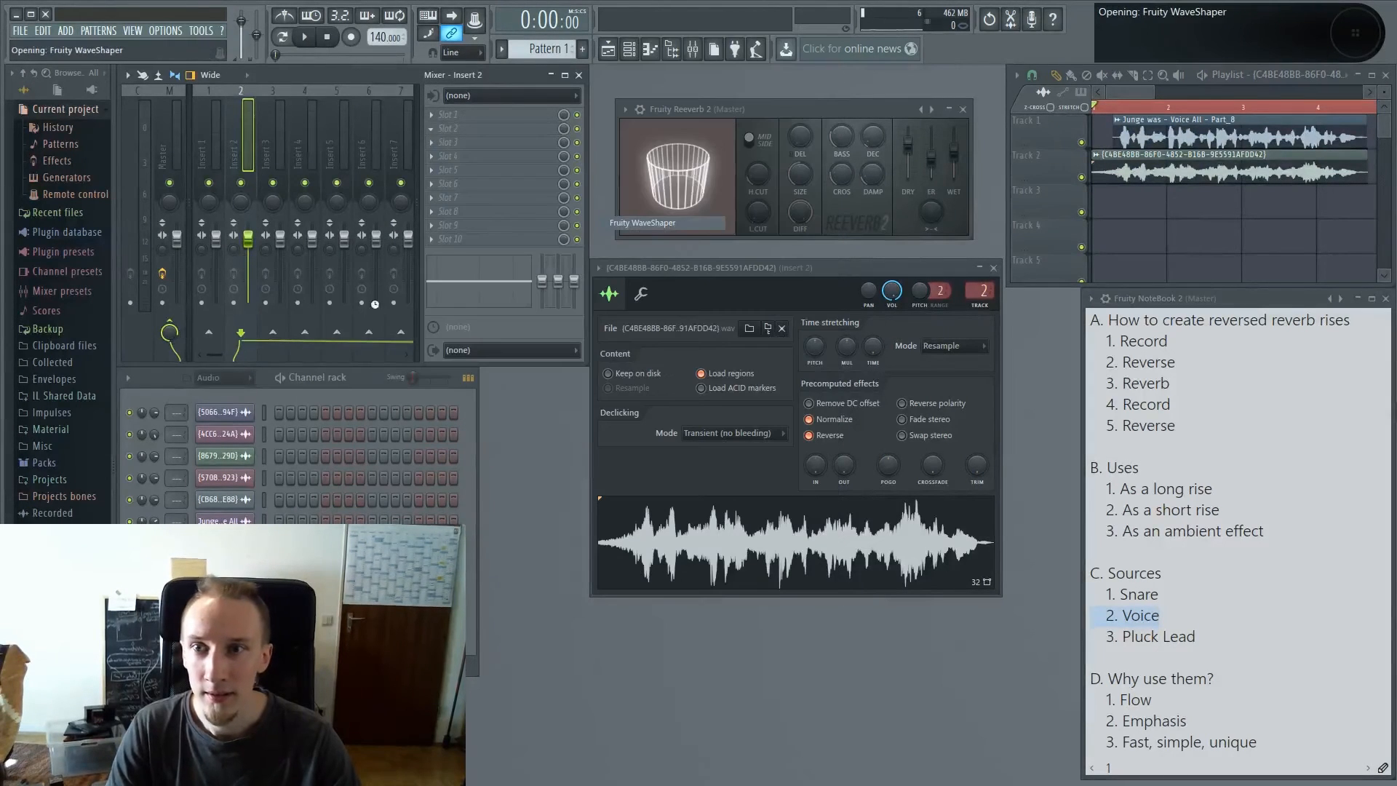
Step: Add a small kink near the low end of the WaveShaper curve and bend its long segment upward during playback
drag(494, 499, 507, 509)
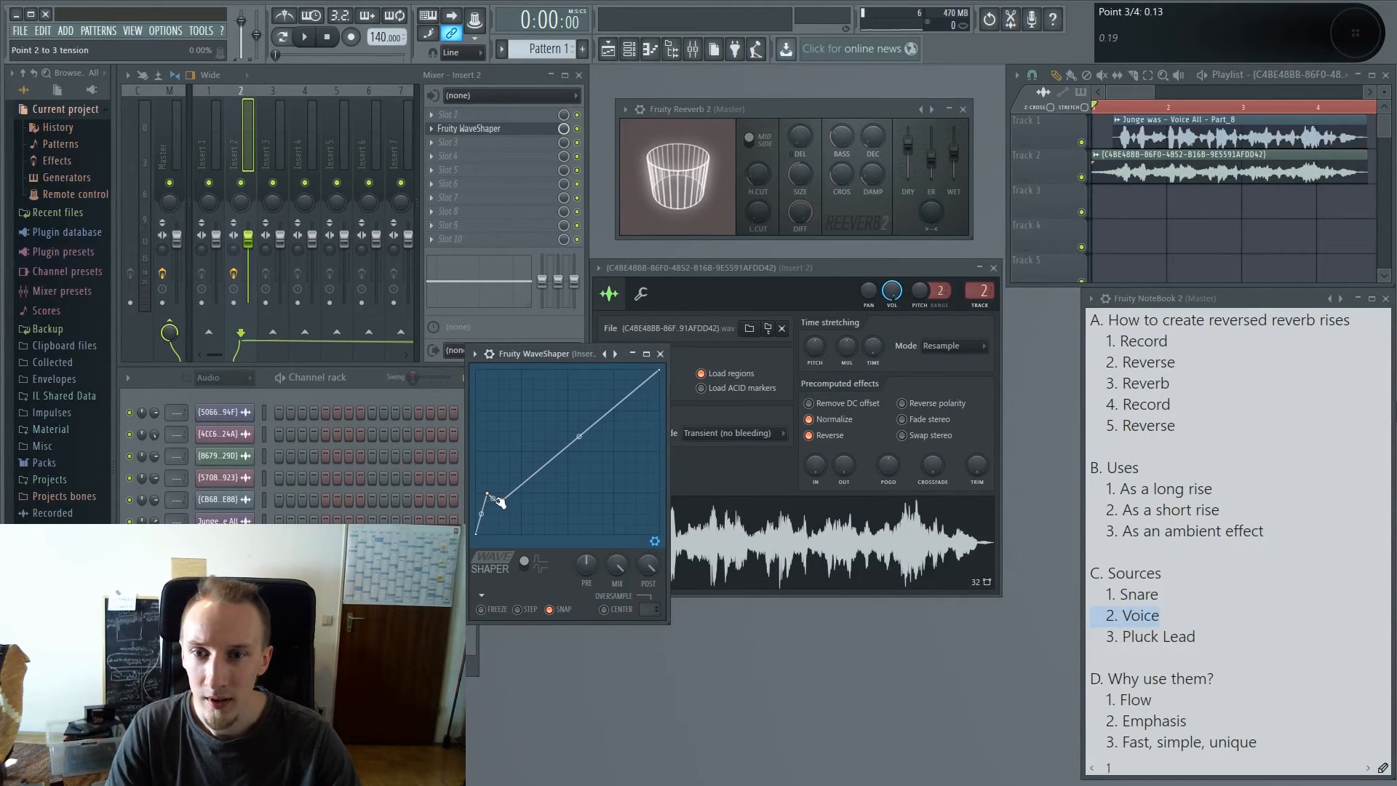
mouse_move(499, 502)
mouse_down()
mouse_move(495, 471)
mouse_move(488, 501)
mouse_up()
key(space)
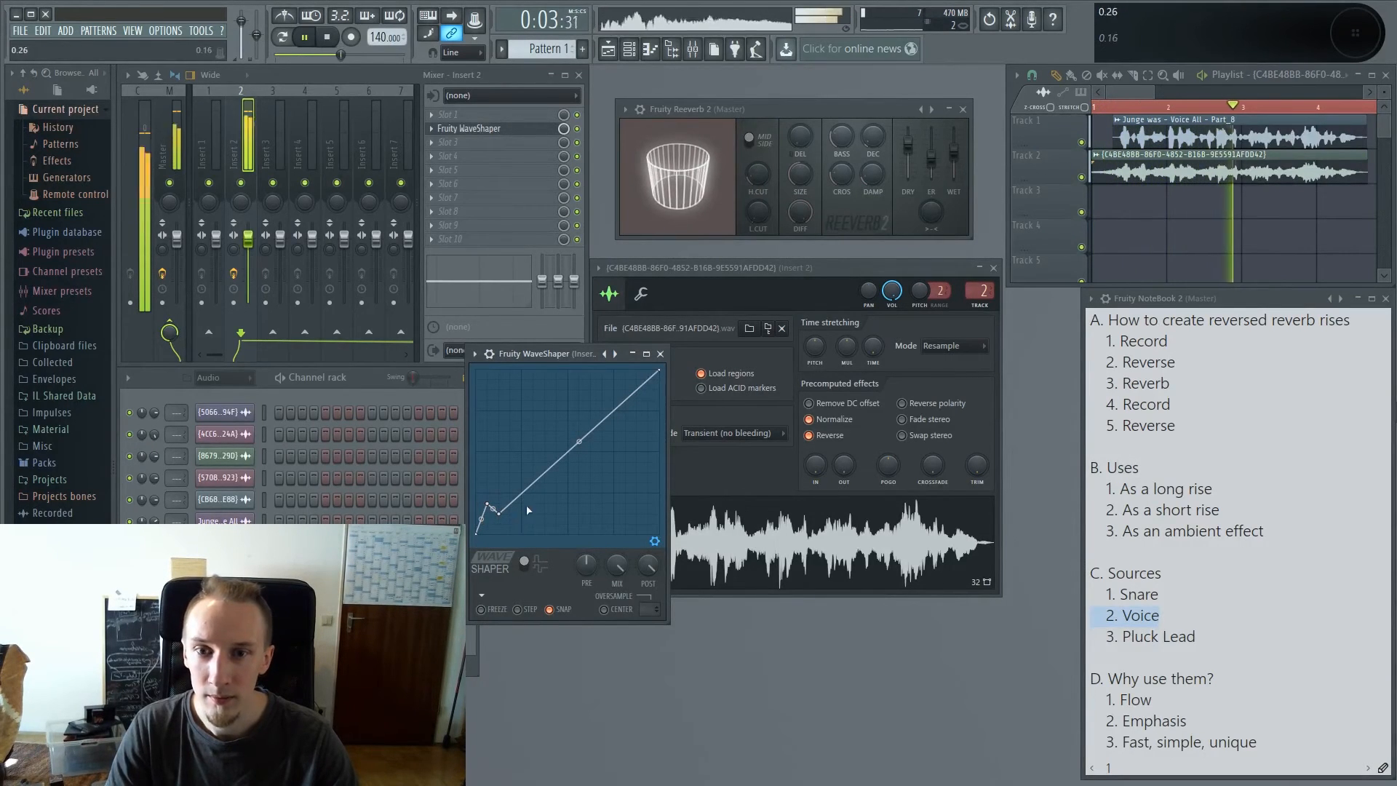
drag(579, 441, 580, 418)
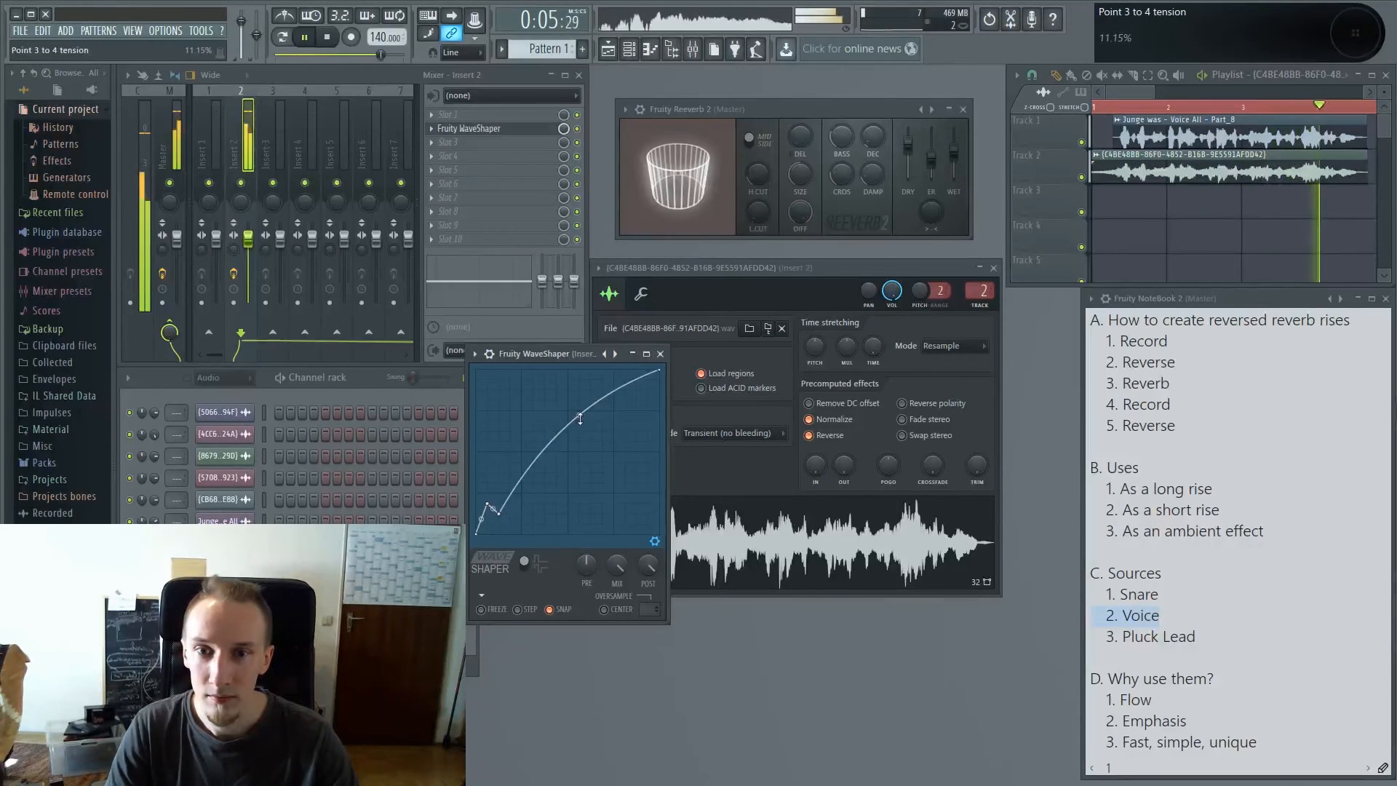
key(space)
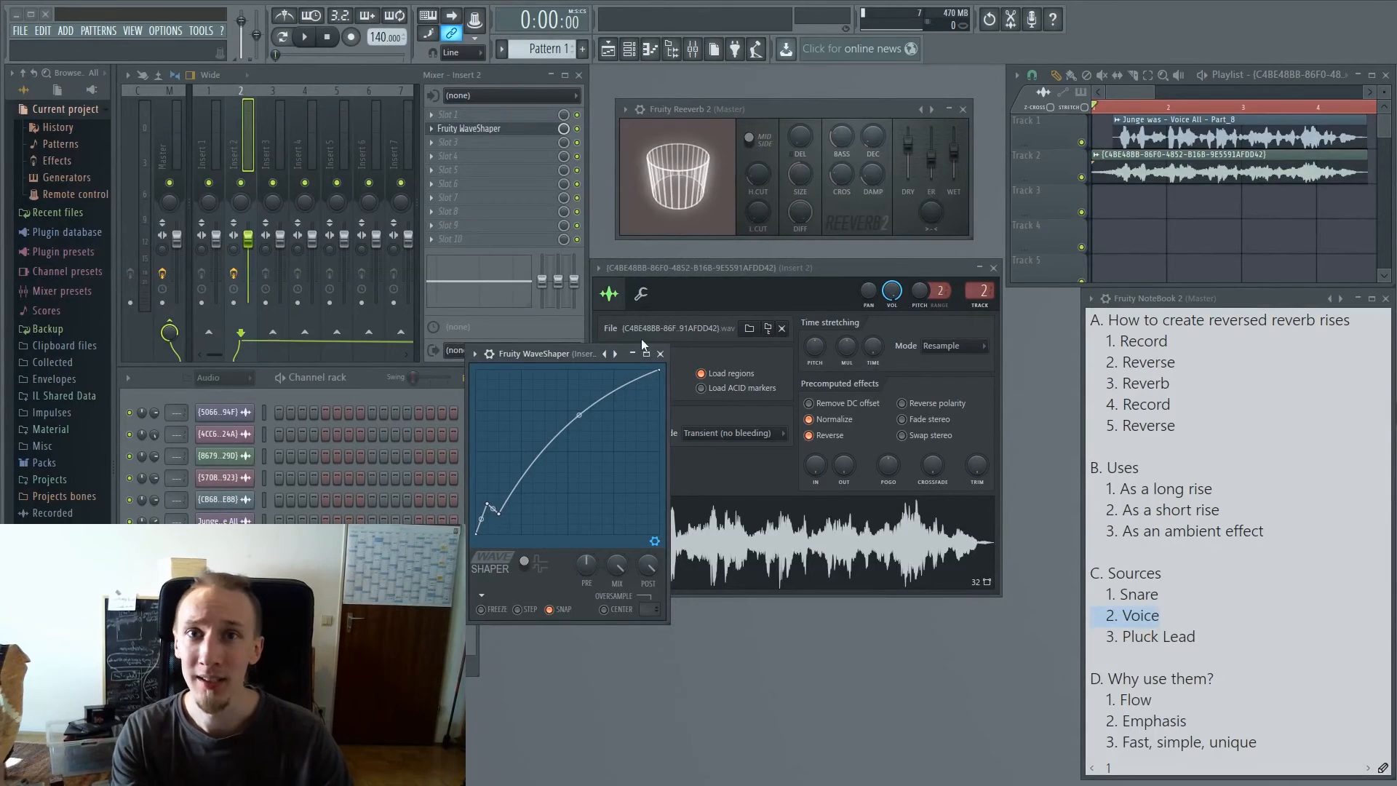
Step: Close the open plugin and sample windows, clear both clips from the playlist, and disable Fruity Reeverb 2 on the Master
click(660, 354)
click(992, 268)
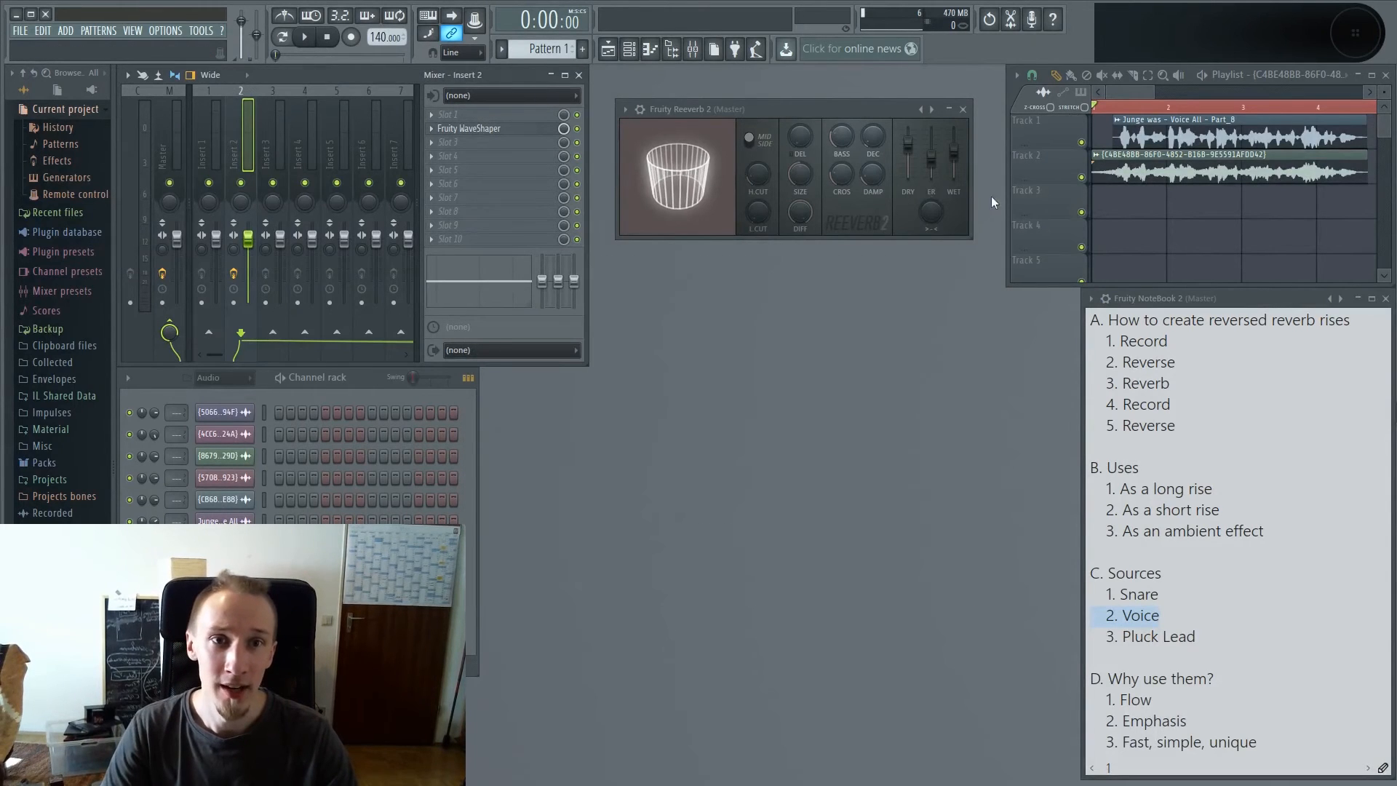
click(962, 109)
click(577, 129)
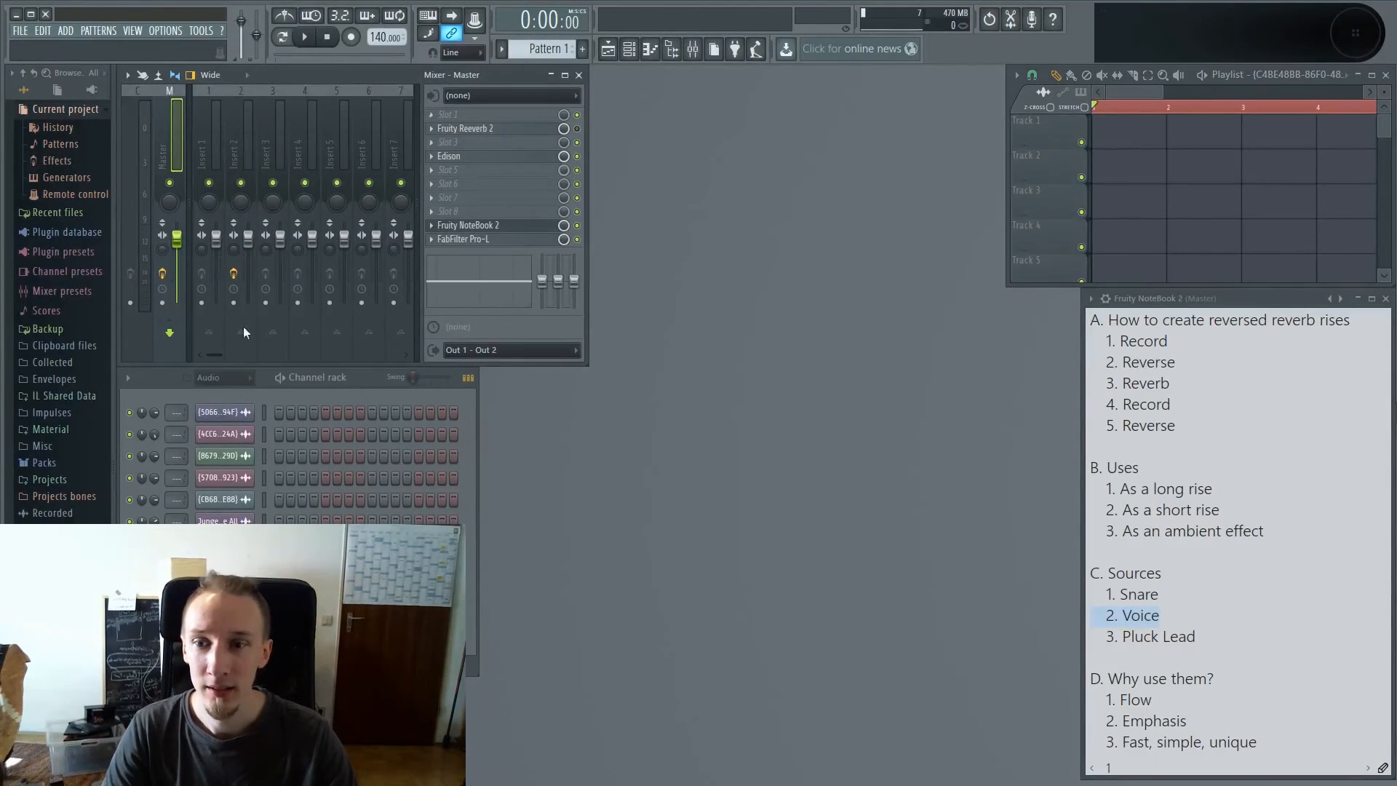
Step: Add a new Sytrus channel and show the volume envelope of OP 1
click(66, 30)
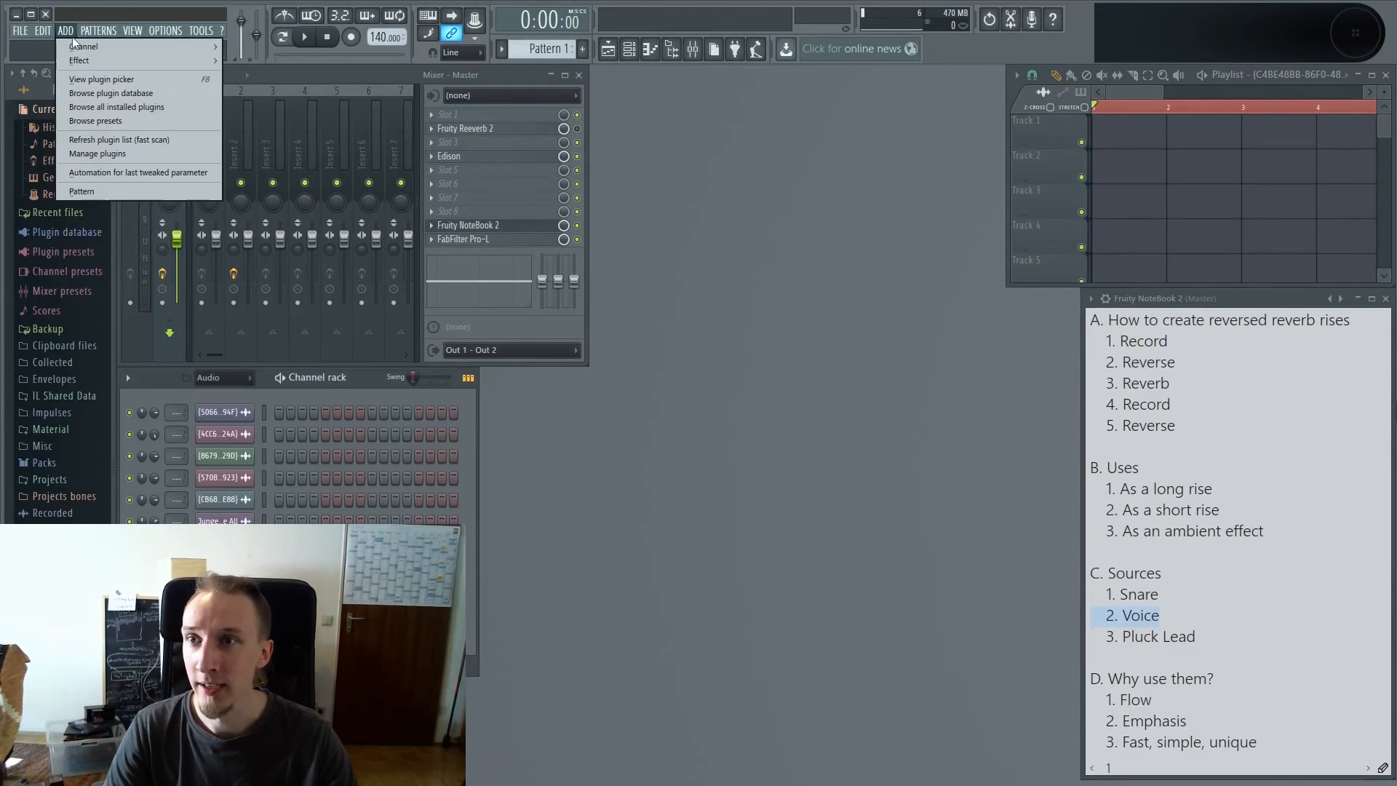
mouse_move(138, 42)
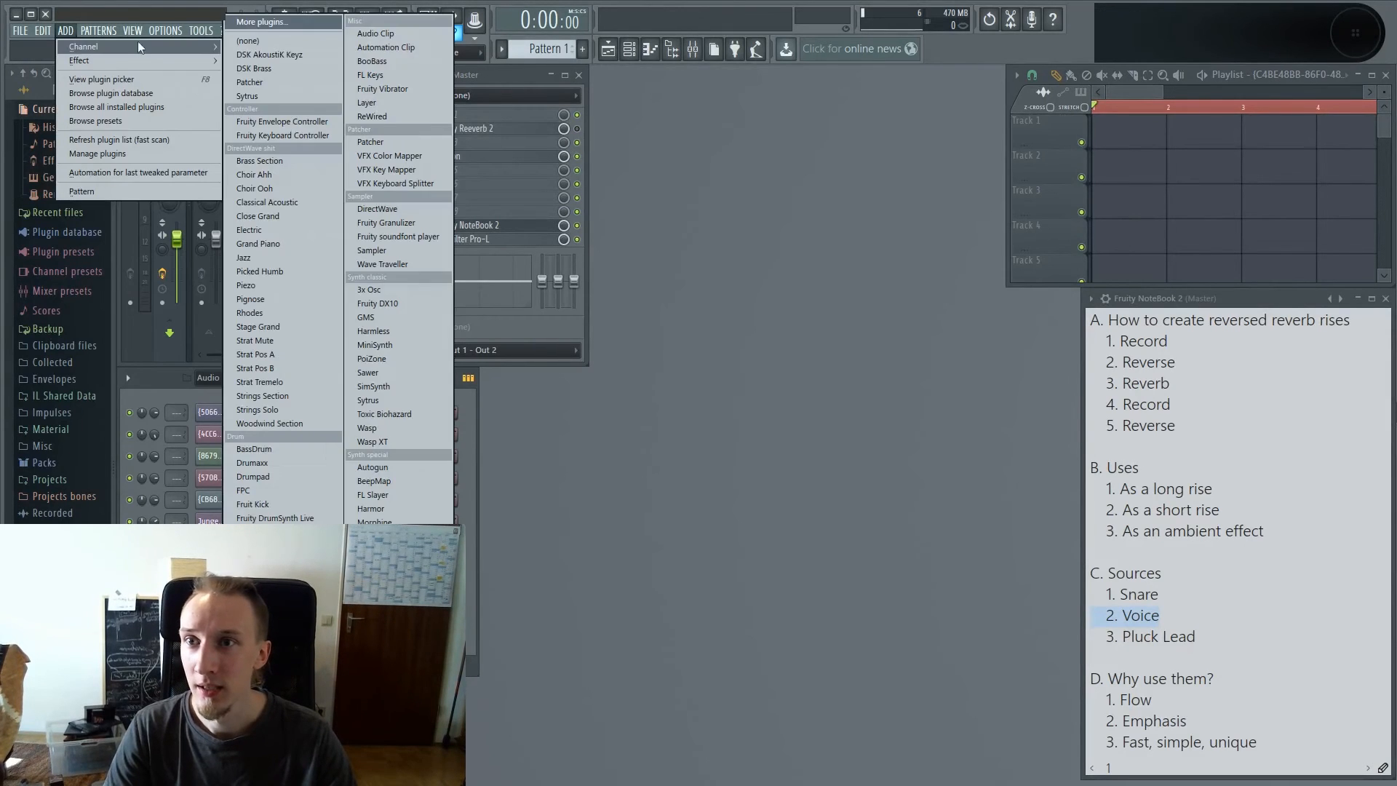
click(294, 96)
drag(668, 246, 889, 210)
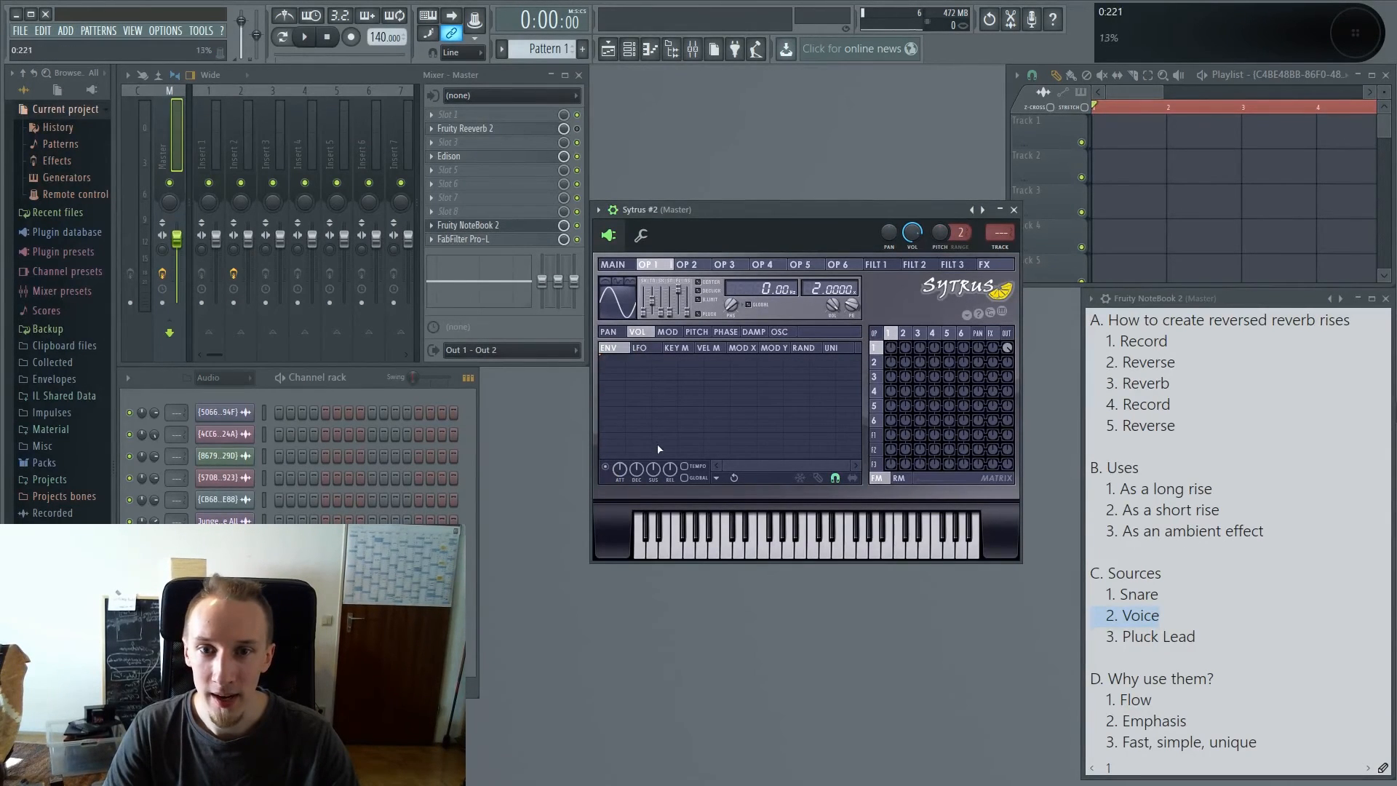
Step: Shape OP 1's volume envelope into a steep decay to 0% at about 0:300 and change its waveform to a sawtooth
drag(636, 403, 638, 437)
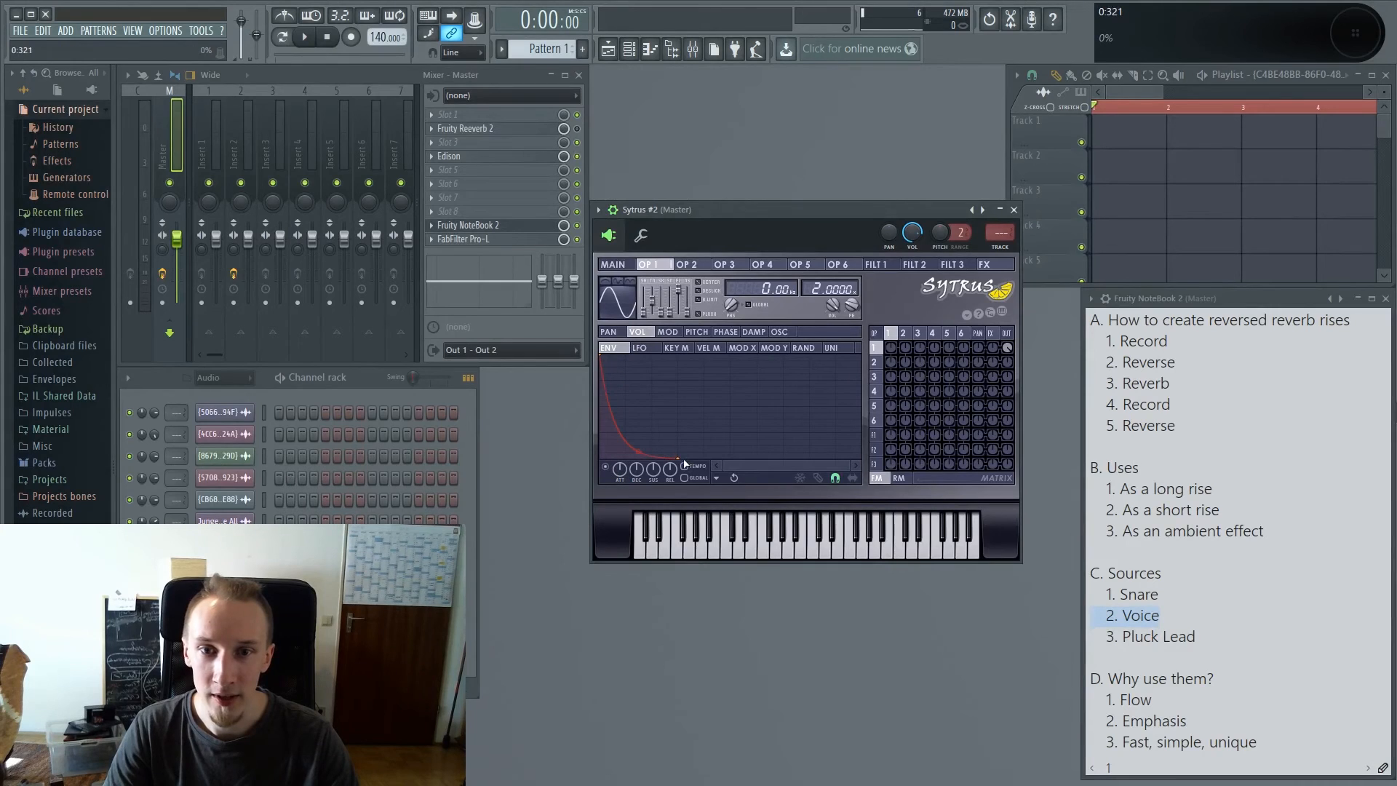
right_click(679, 462)
click(807, 574)
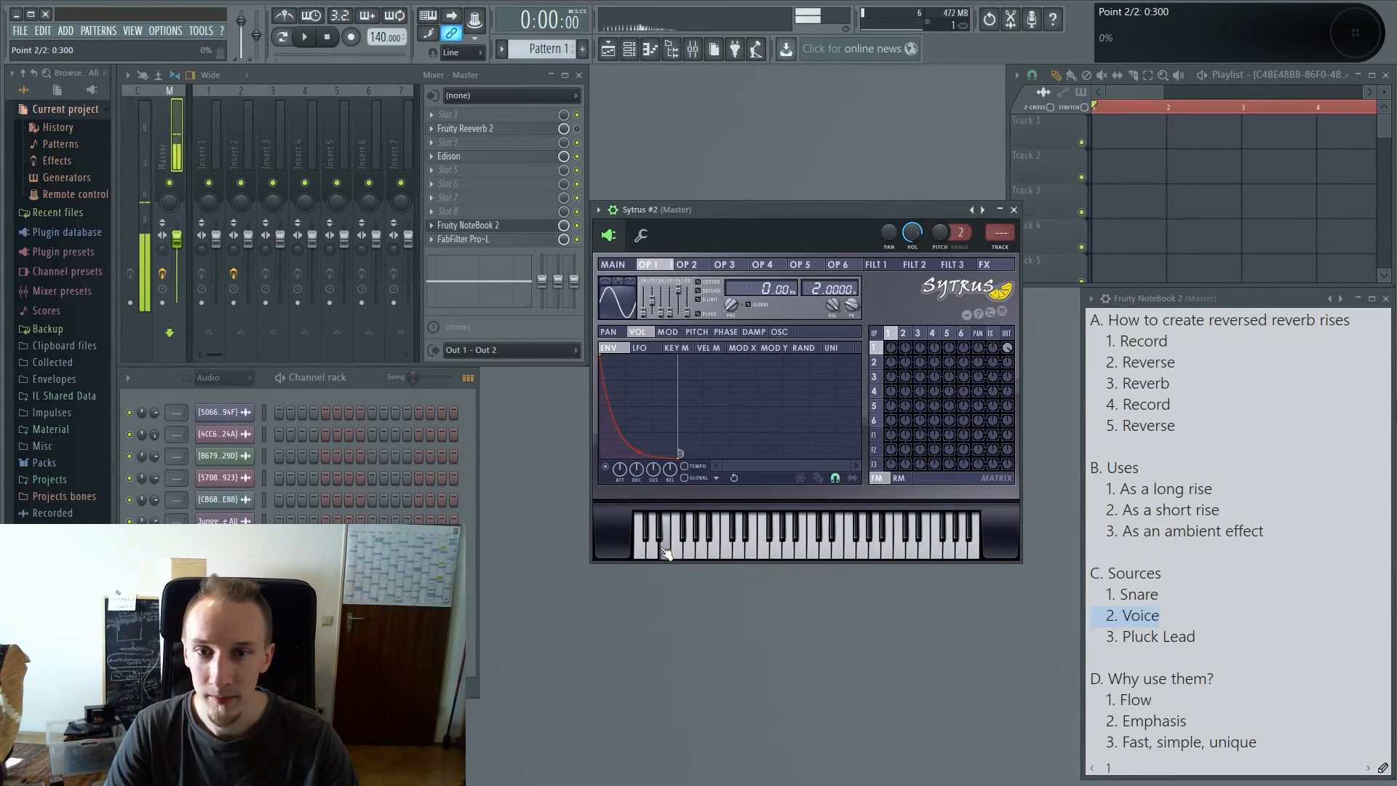
drag(643, 313, 643, 301)
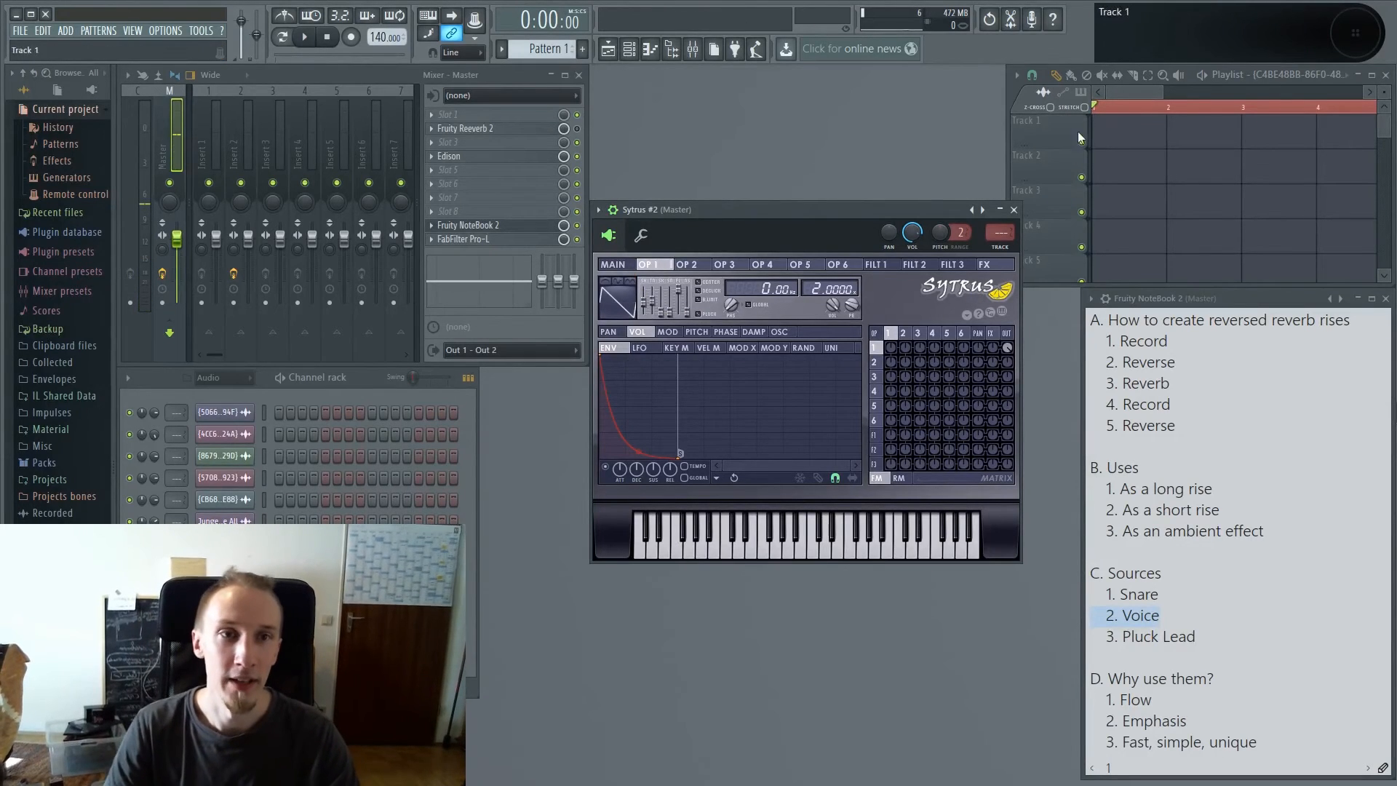
click(1151, 132)
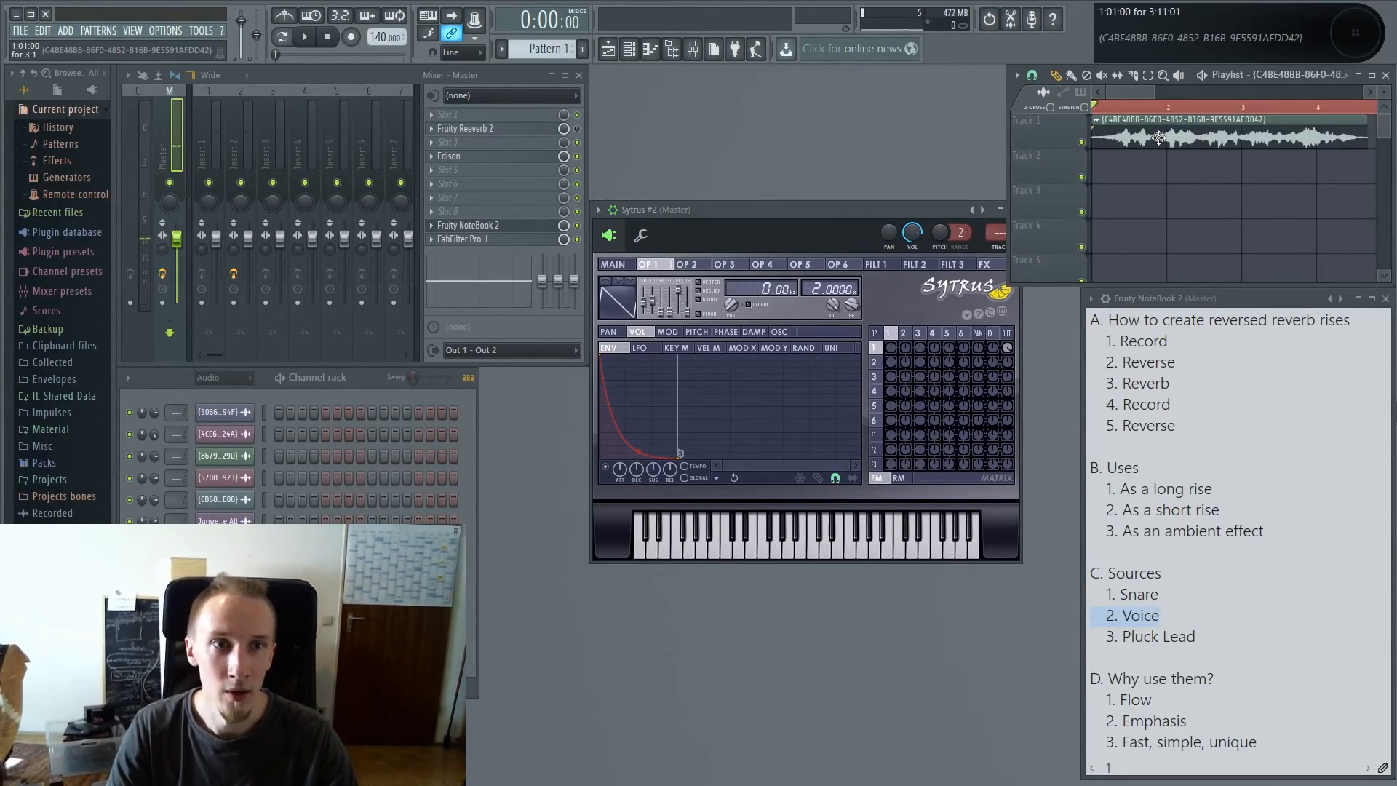
right_click(1146, 134)
click(357, 377)
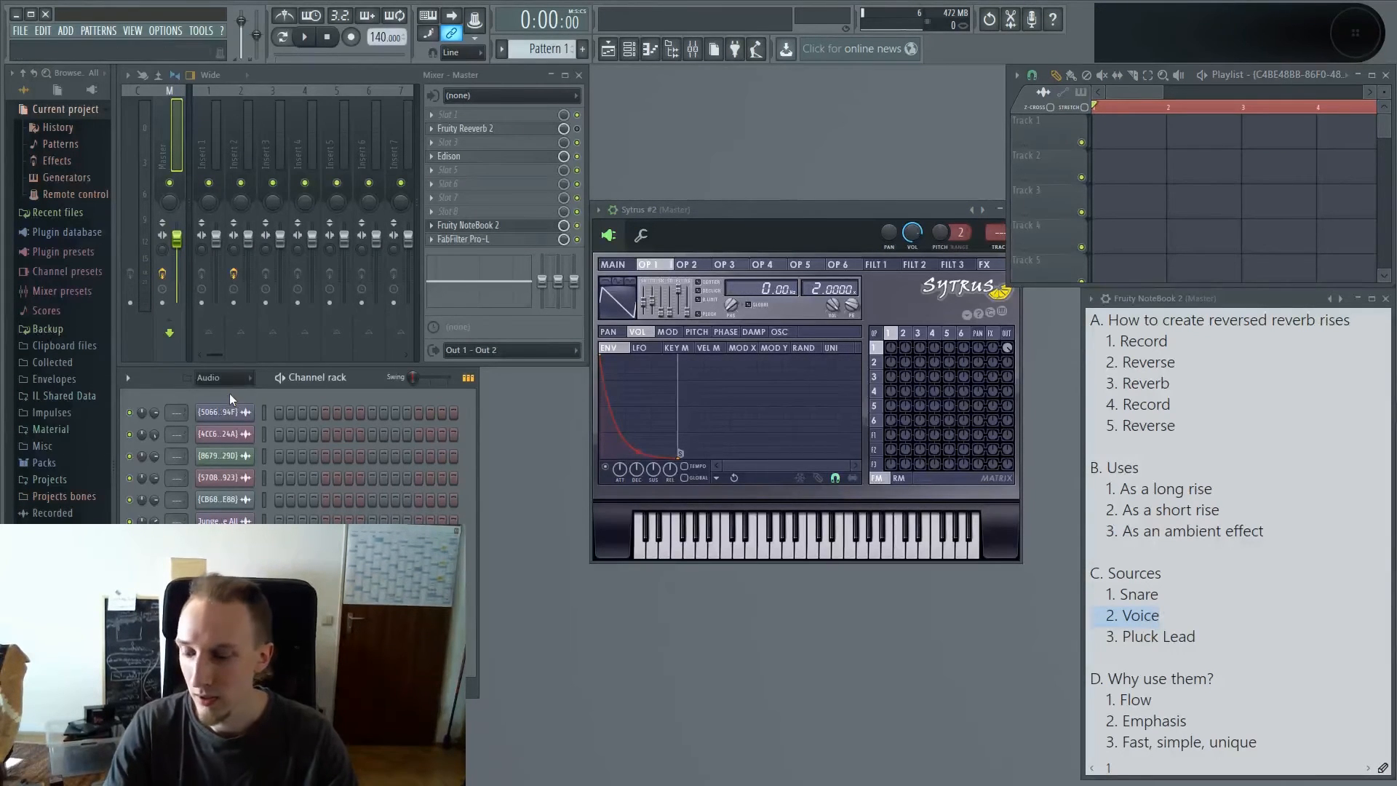
Step: Create a new pattern, Pattern 2, and place its clip at bar 1 of Track 1 in the playlist
key(F4)
key(Return)
click(1129, 132)
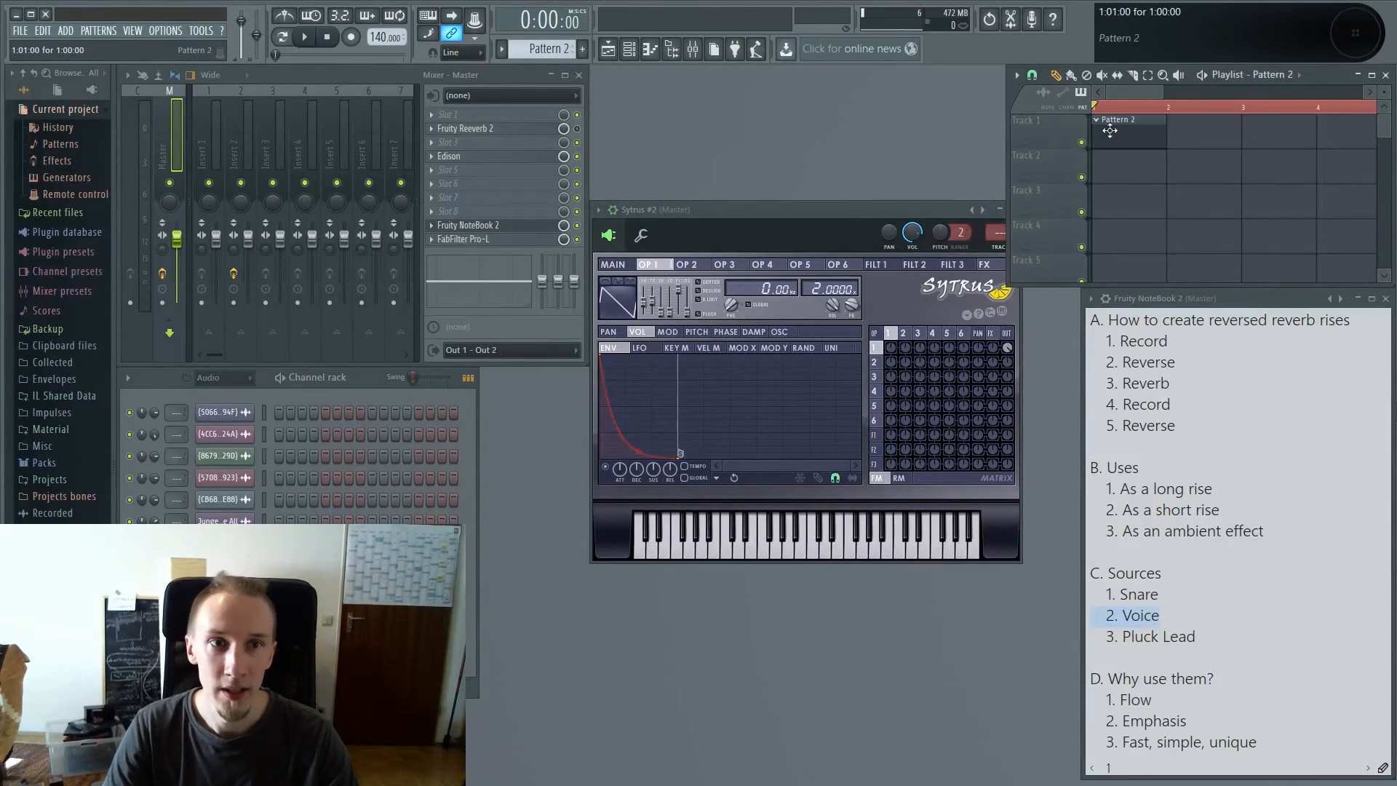
Step: Draw a one-bar C major chord (C4, E4, G4) in Sytrus #2's piano roll and play it
click(225, 377)
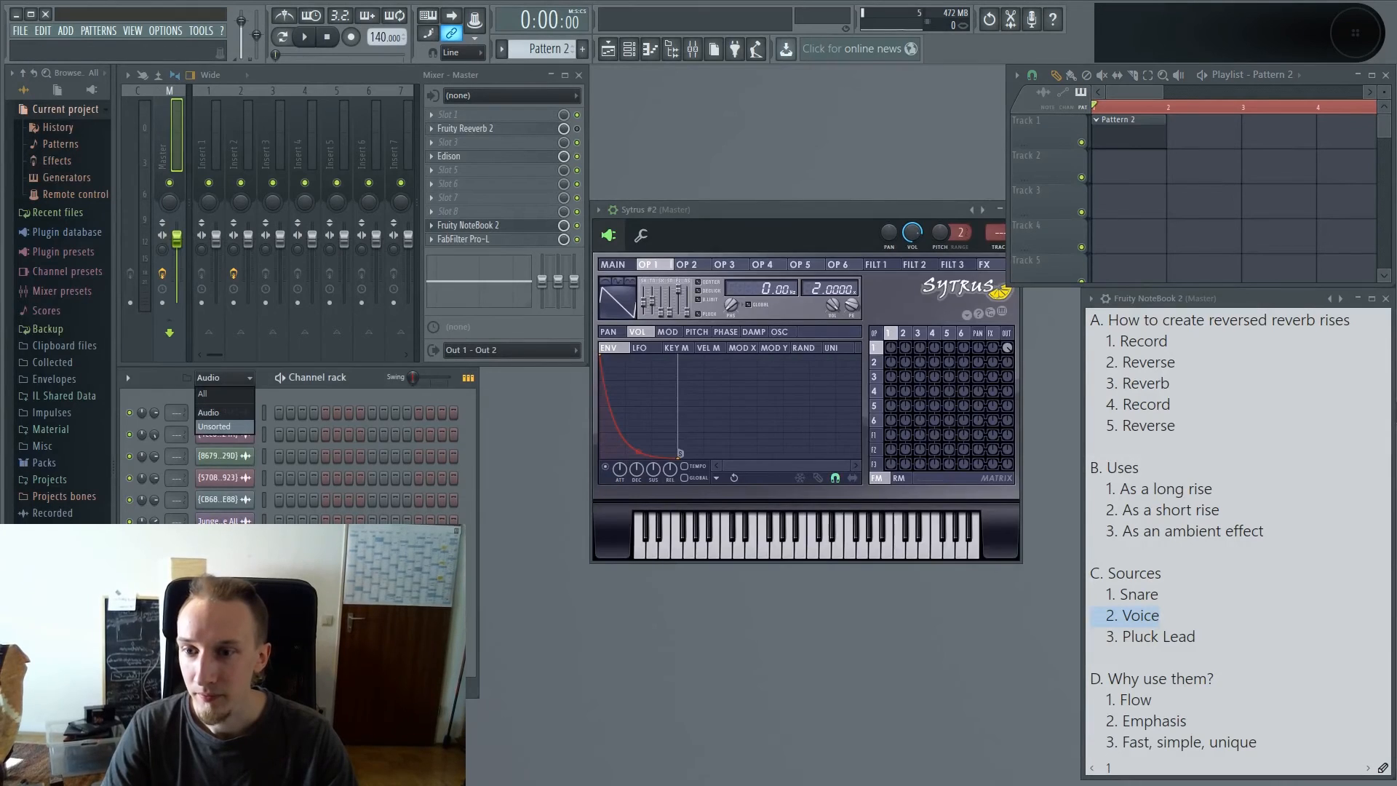
click(225, 653)
key(F7)
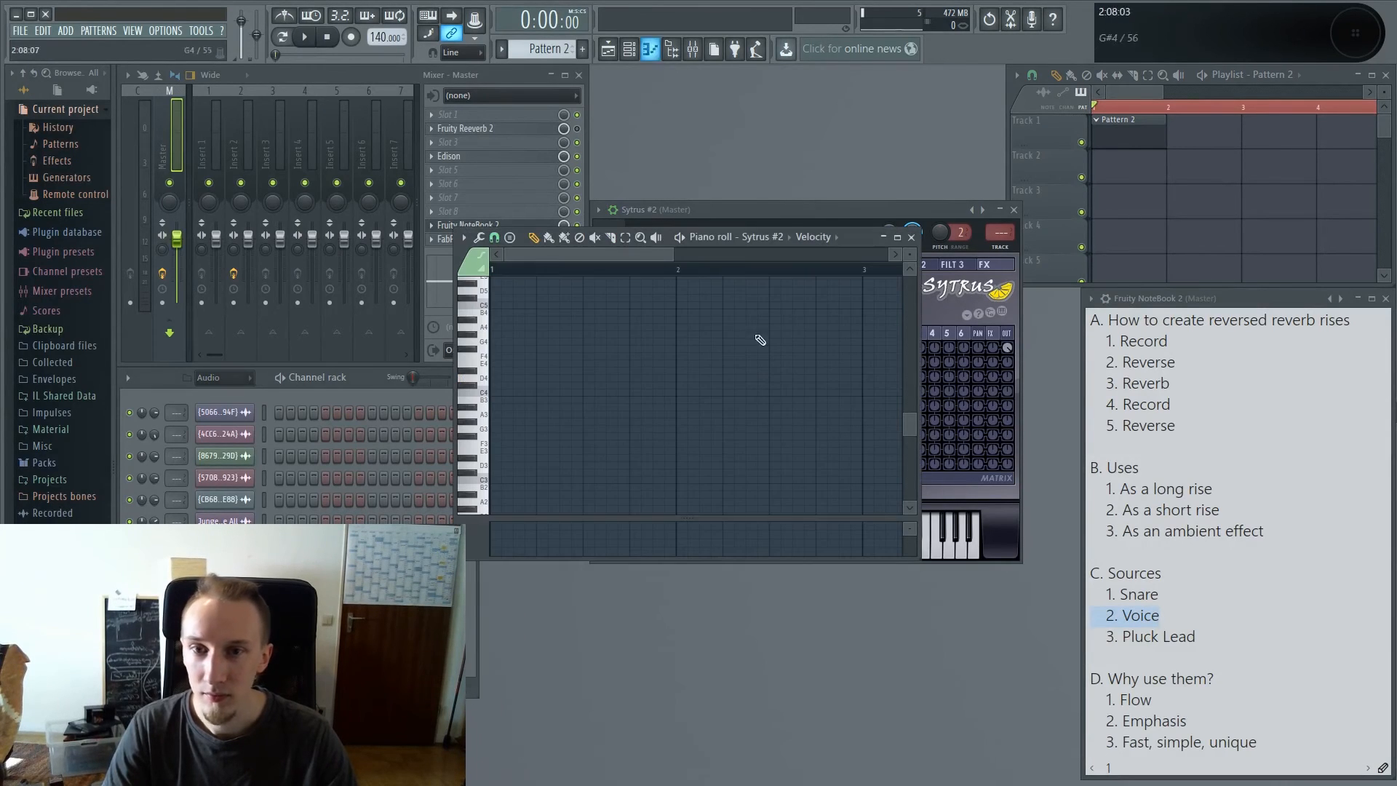
click(495, 394)
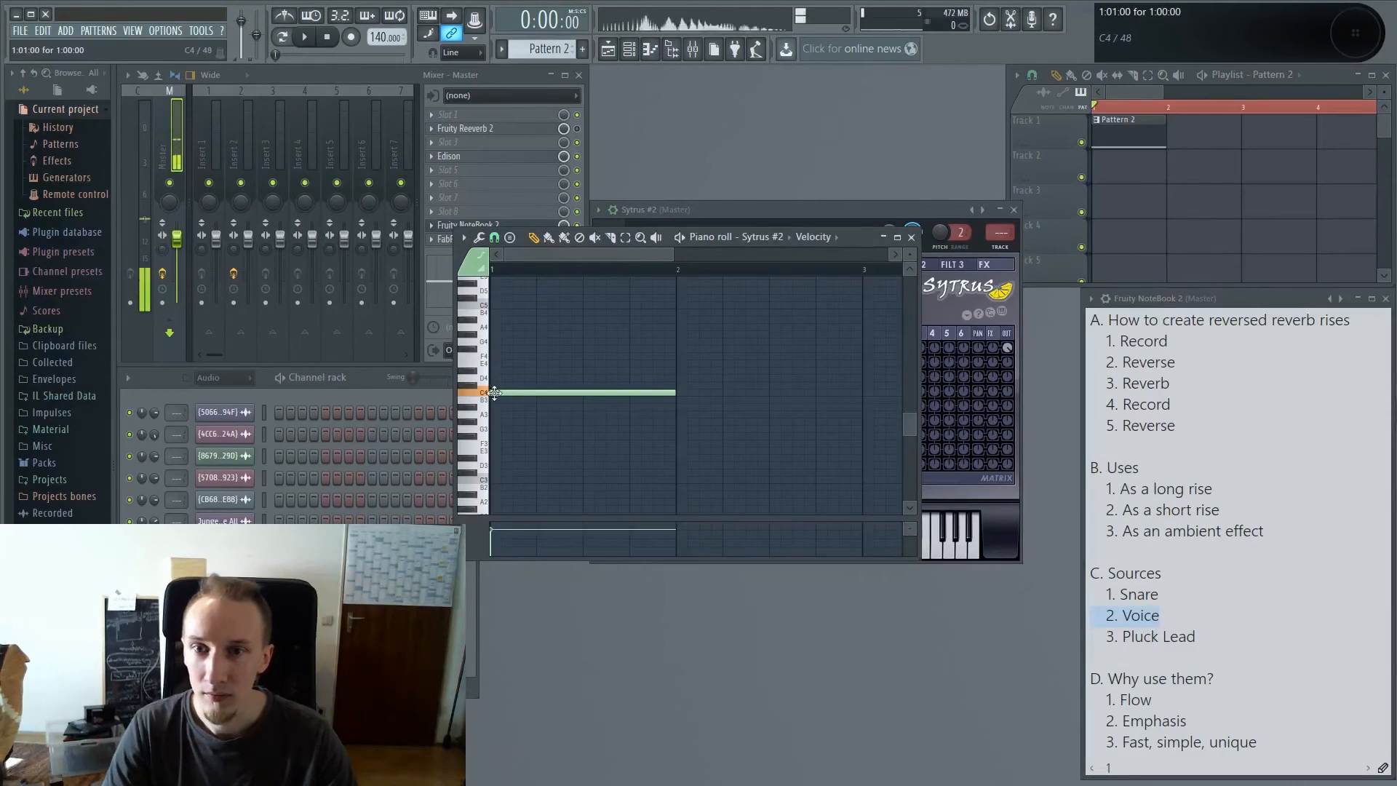
click(508, 364)
click(508, 357)
mouse_move(526, 357)
mouse_down()
mouse_move(515, 342)
mouse_move(501, 363)
mouse_up()
click(518, 371)
right_click(523, 365)
key(space)
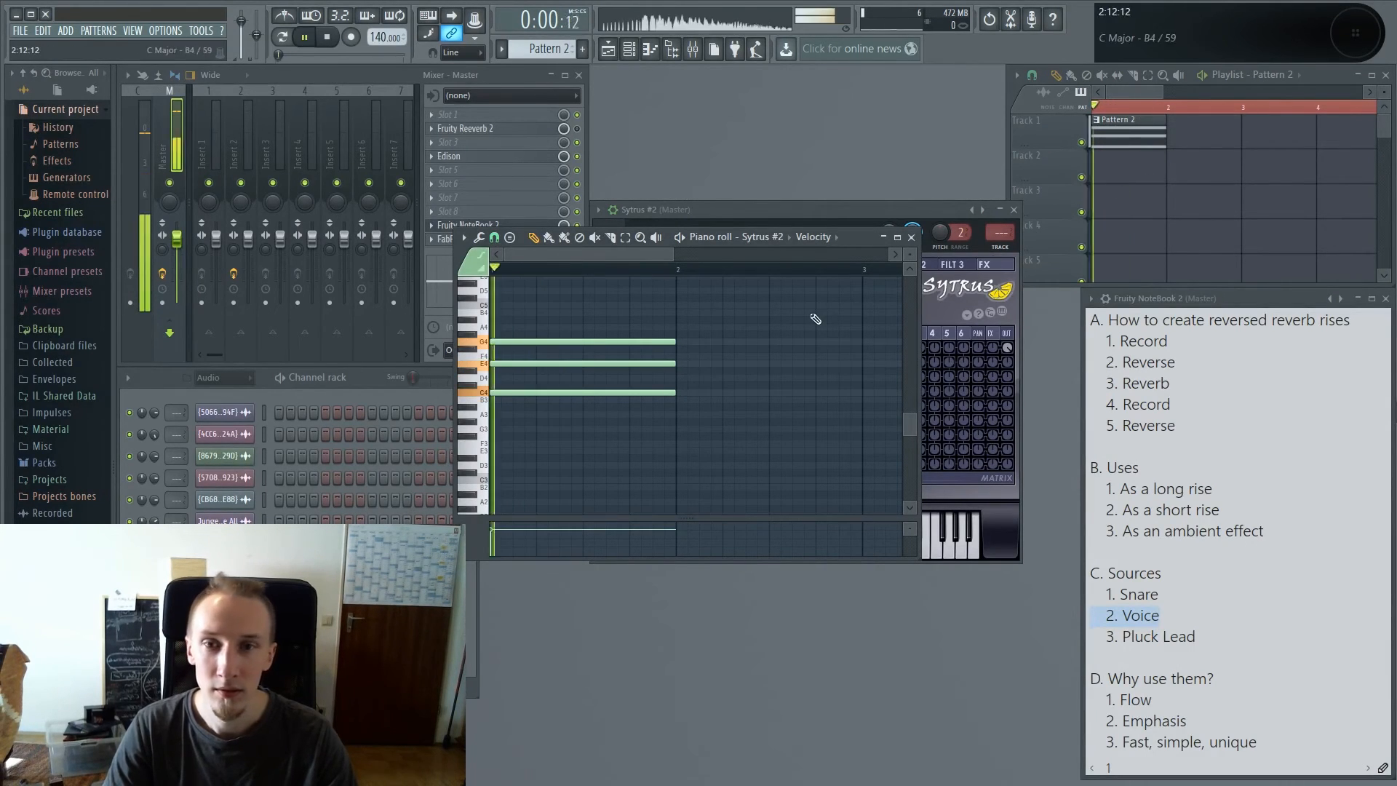
key(space)
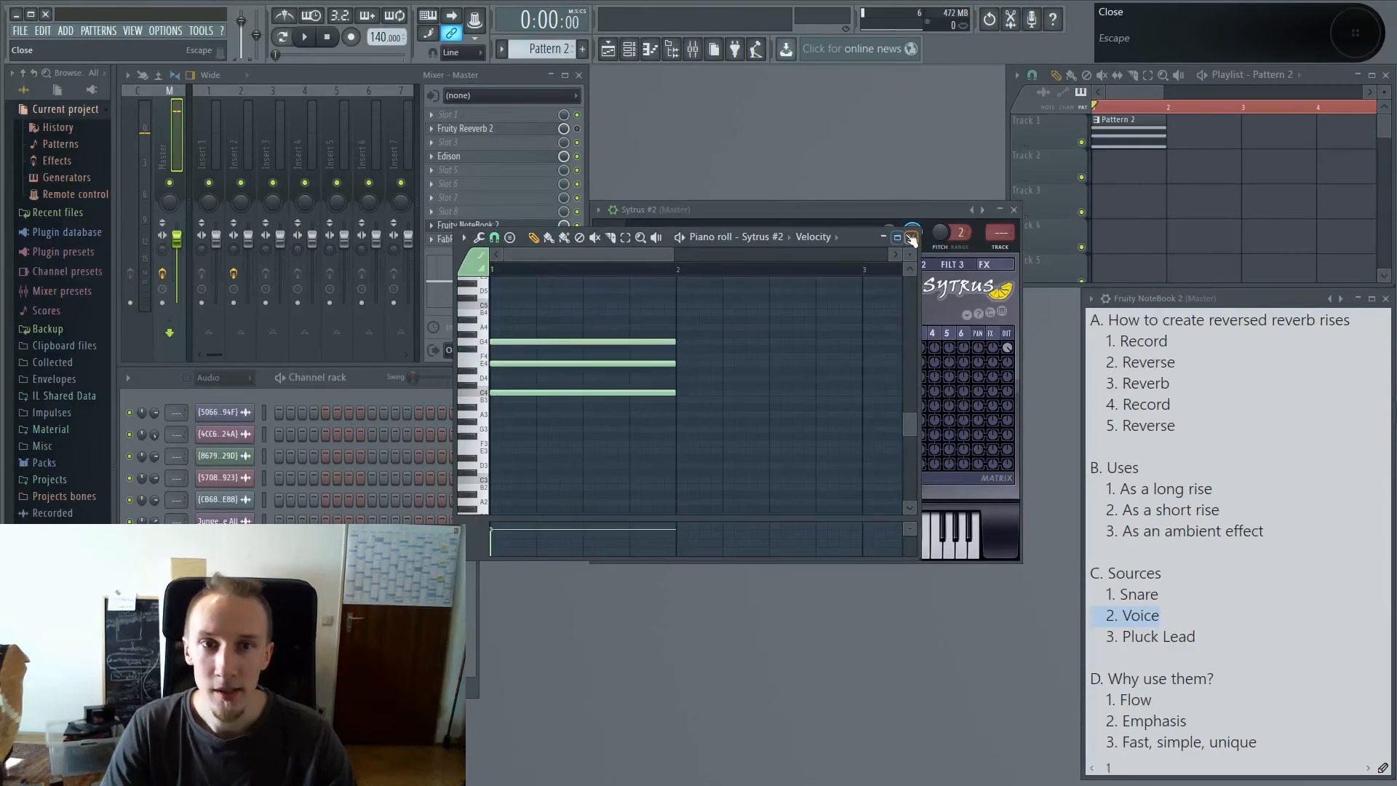
Step: Close the piano roll, set OP 1's FX send in the Sytrus matrix to 55%, and play the chord
click(910, 237)
drag(854, 210, 846, 229)
drag(982, 367, 982, 357)
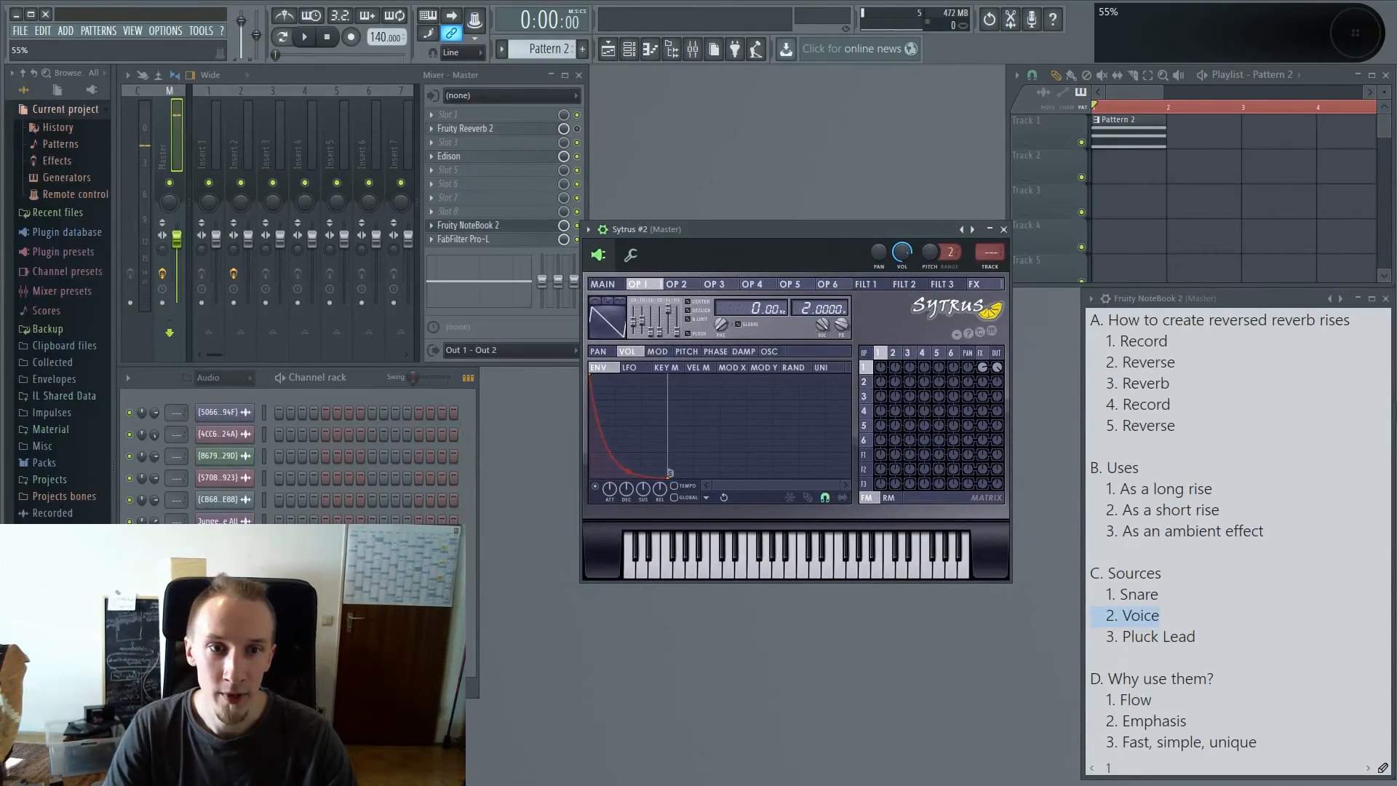
key(space)
key(space)
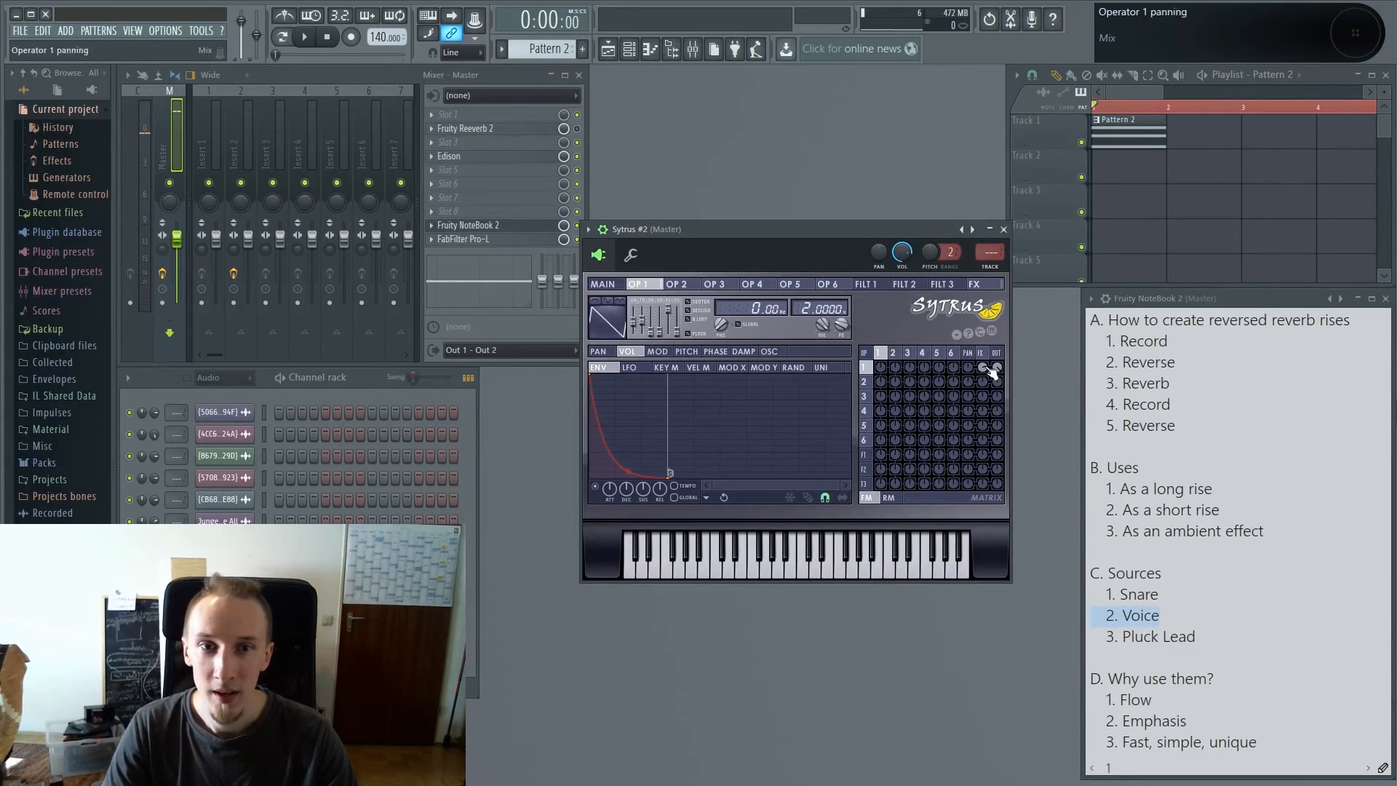
Step: Turn up the column 4 amount in OP 1's matrix row, close Sytrus, and play the chord
drag(924, 367, 924, 360)
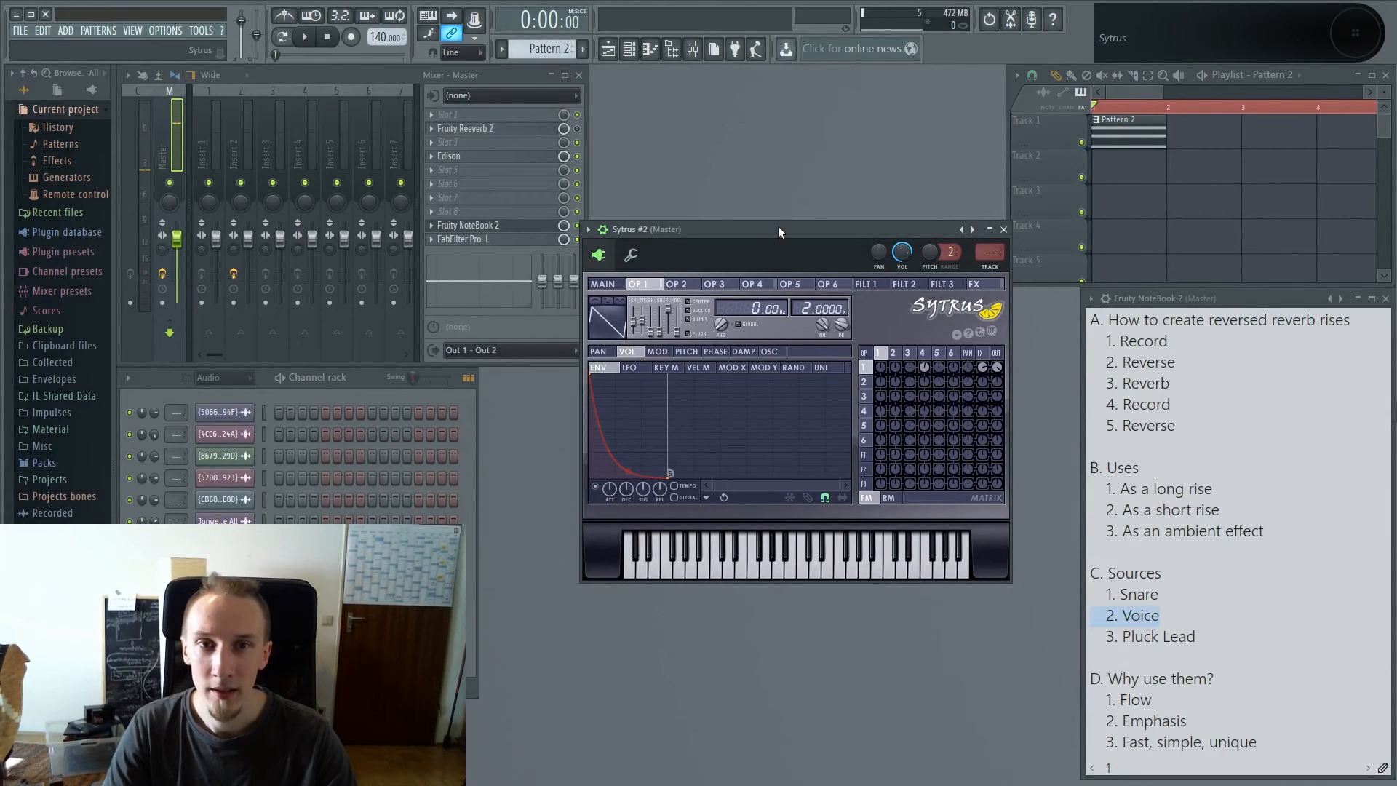
drag(778, 228, 778, 194)
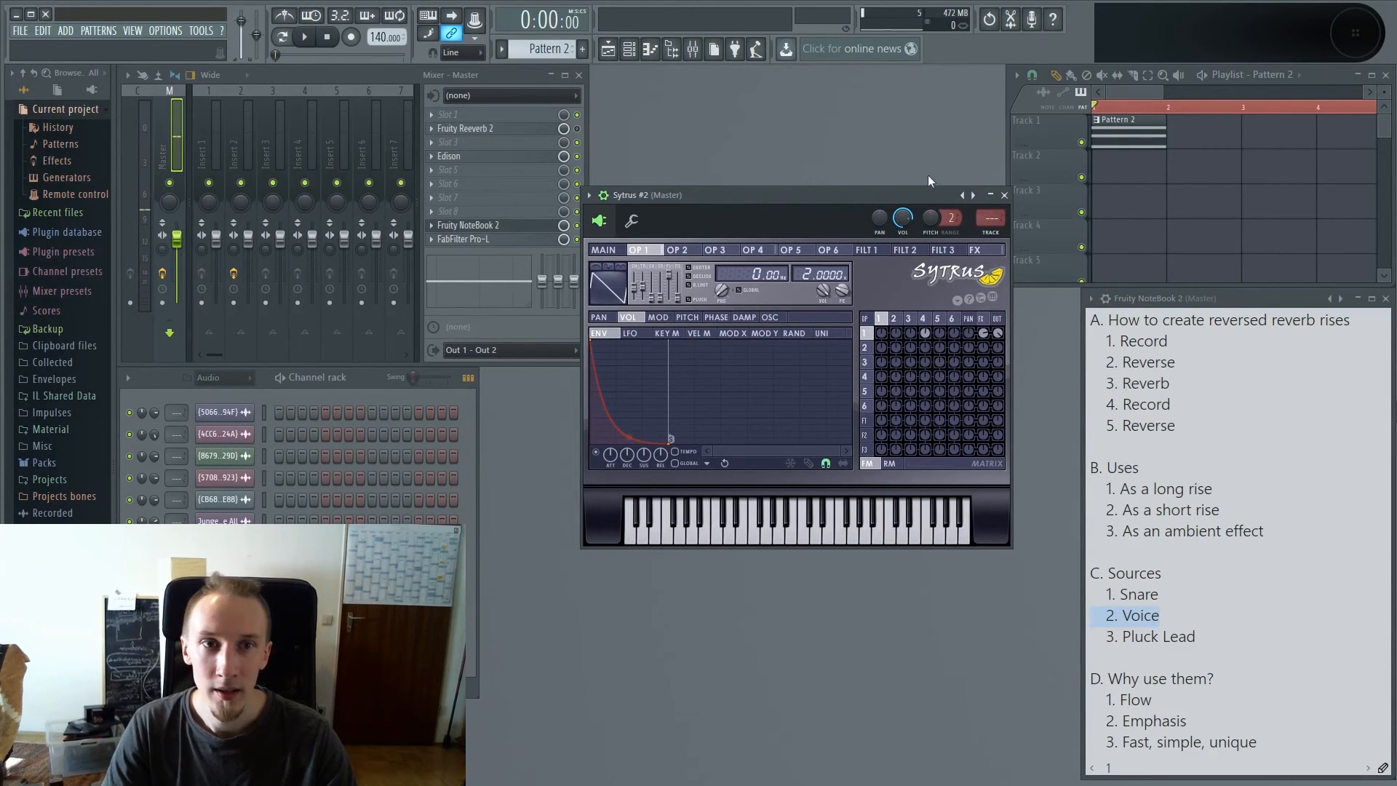
click(1004, 195)
key(space)
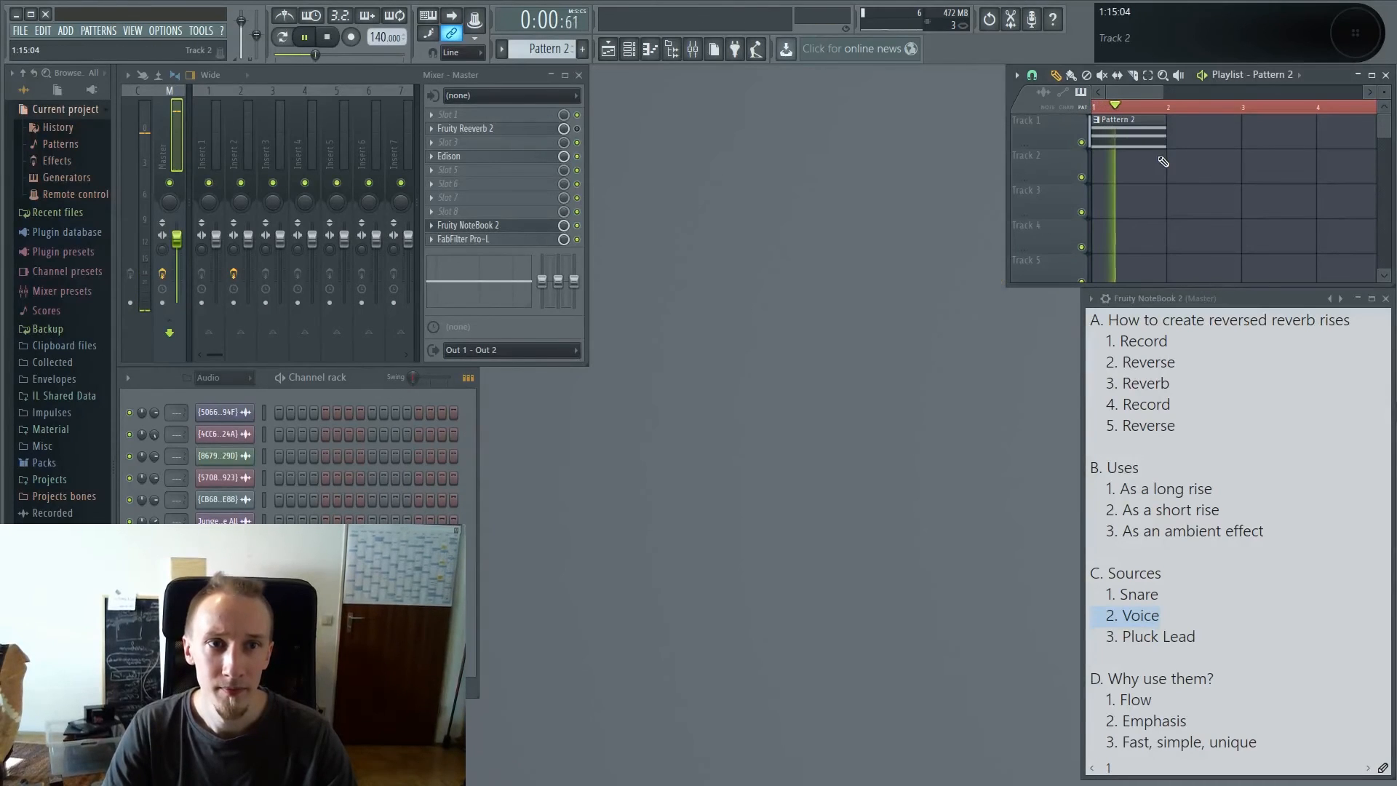
key(space)
Step: Open the Master's Edison and delete all of the audio it holds
click(458, 160)
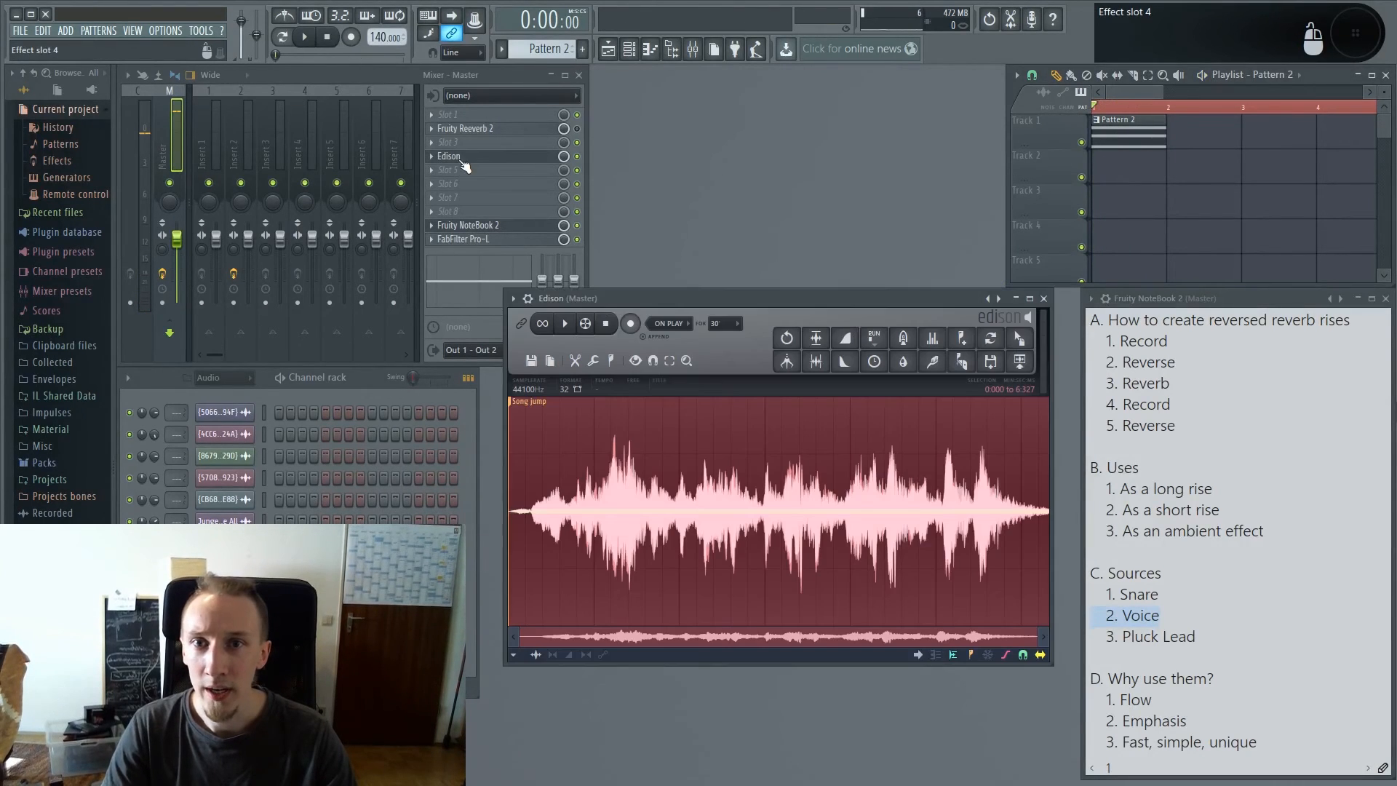
key(ctrl+a)
key(Delete)
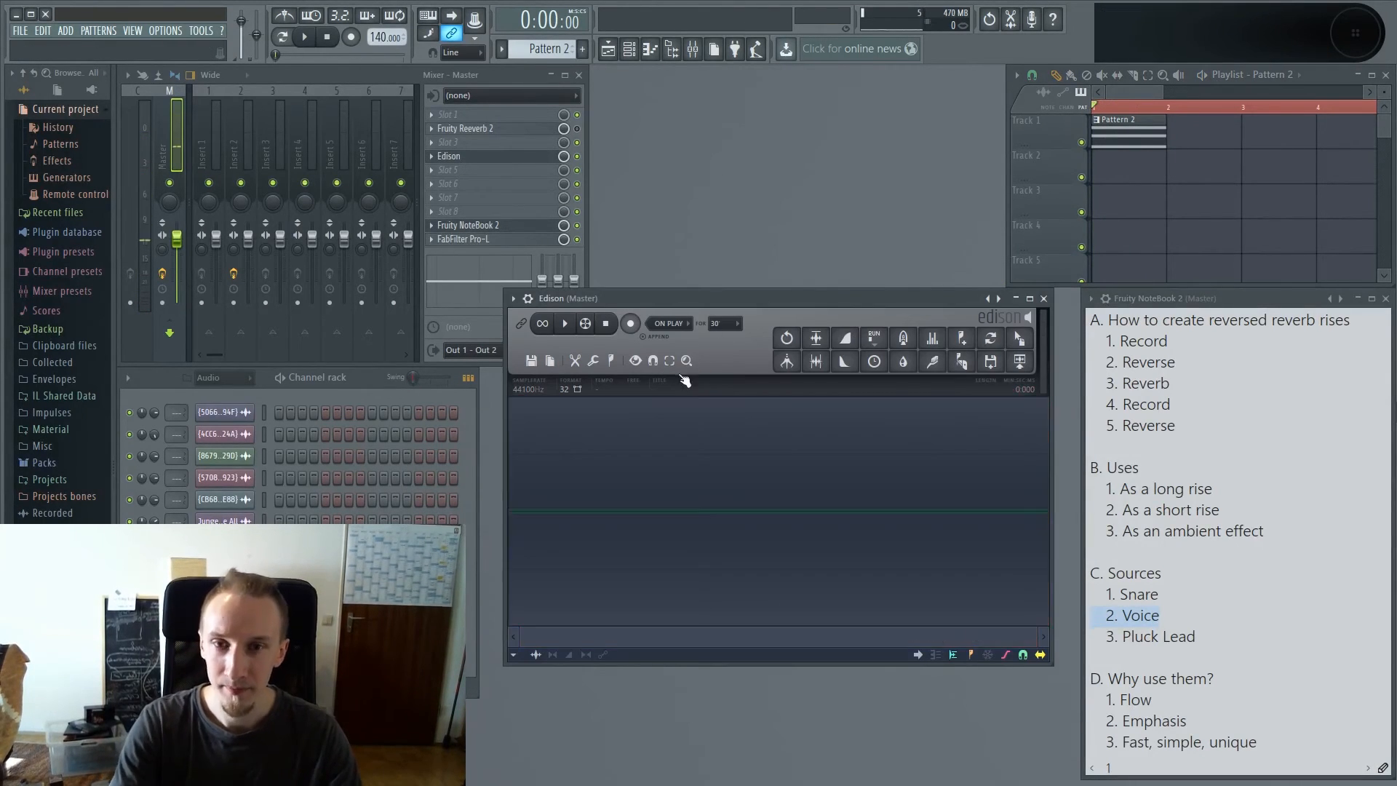
Step: Record the chord in Edison and place its 0:000 to 0:275 portion at bar 1 of Track 2
click(630, 323)
key(space)
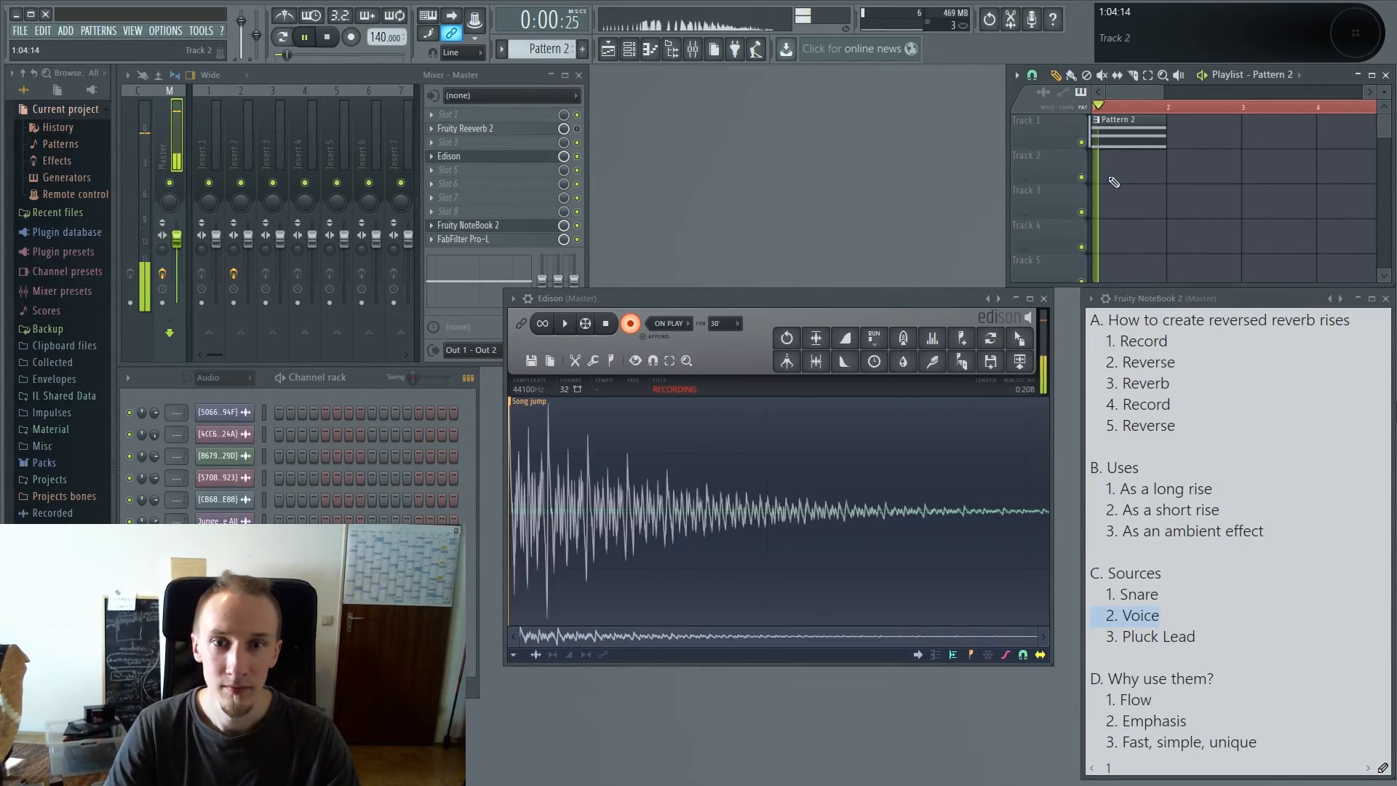
key(space)
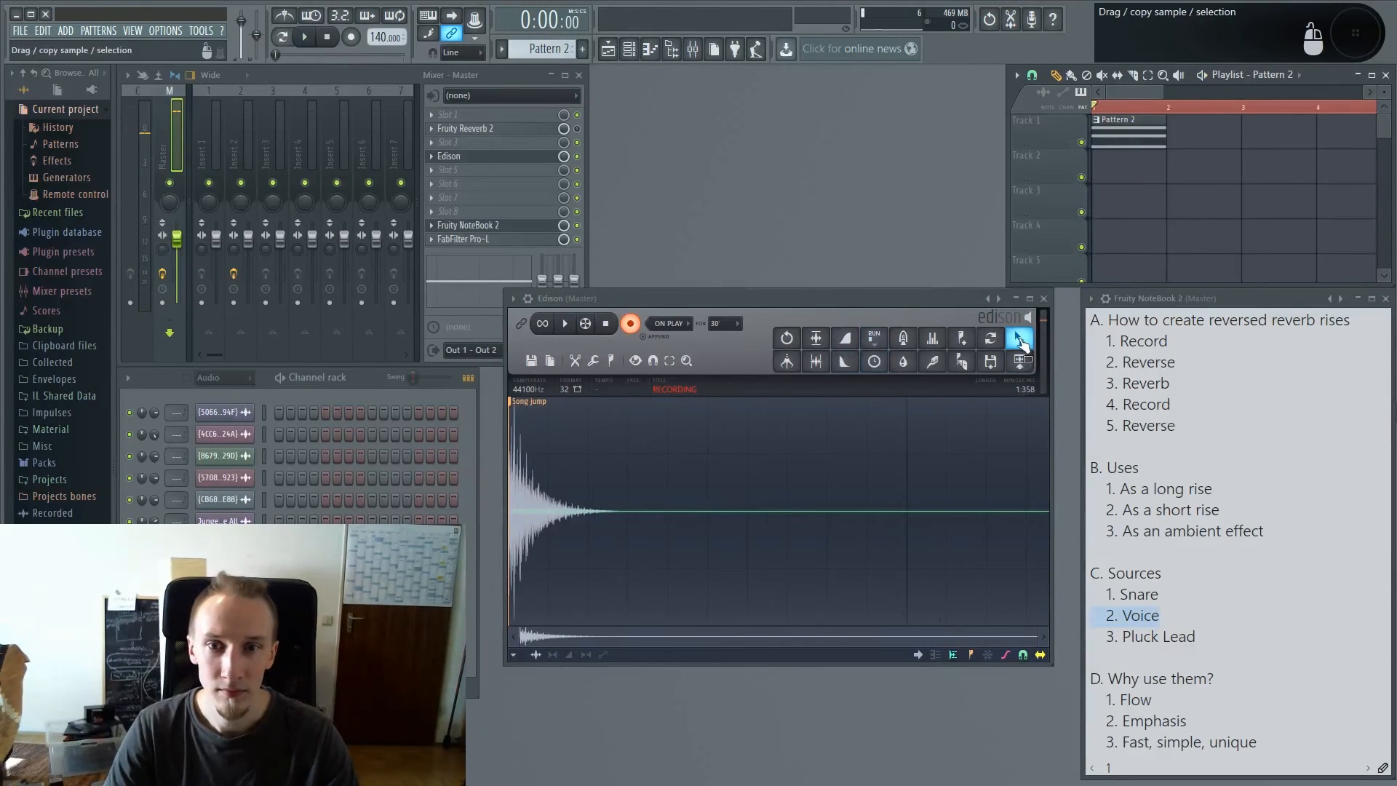
click(630, 325)
drag(510, 494, 618, 486)
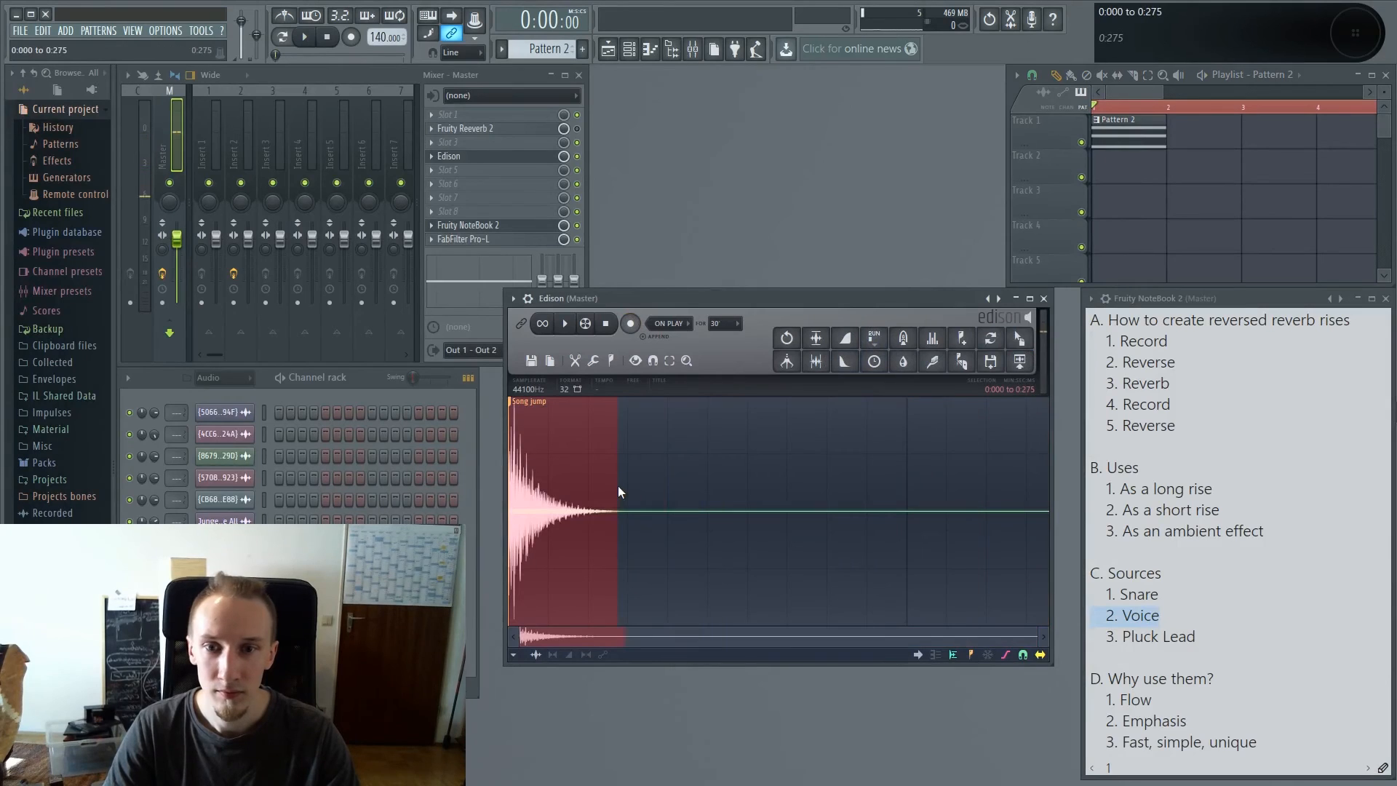
drag(1018, 338, 1098, 166)
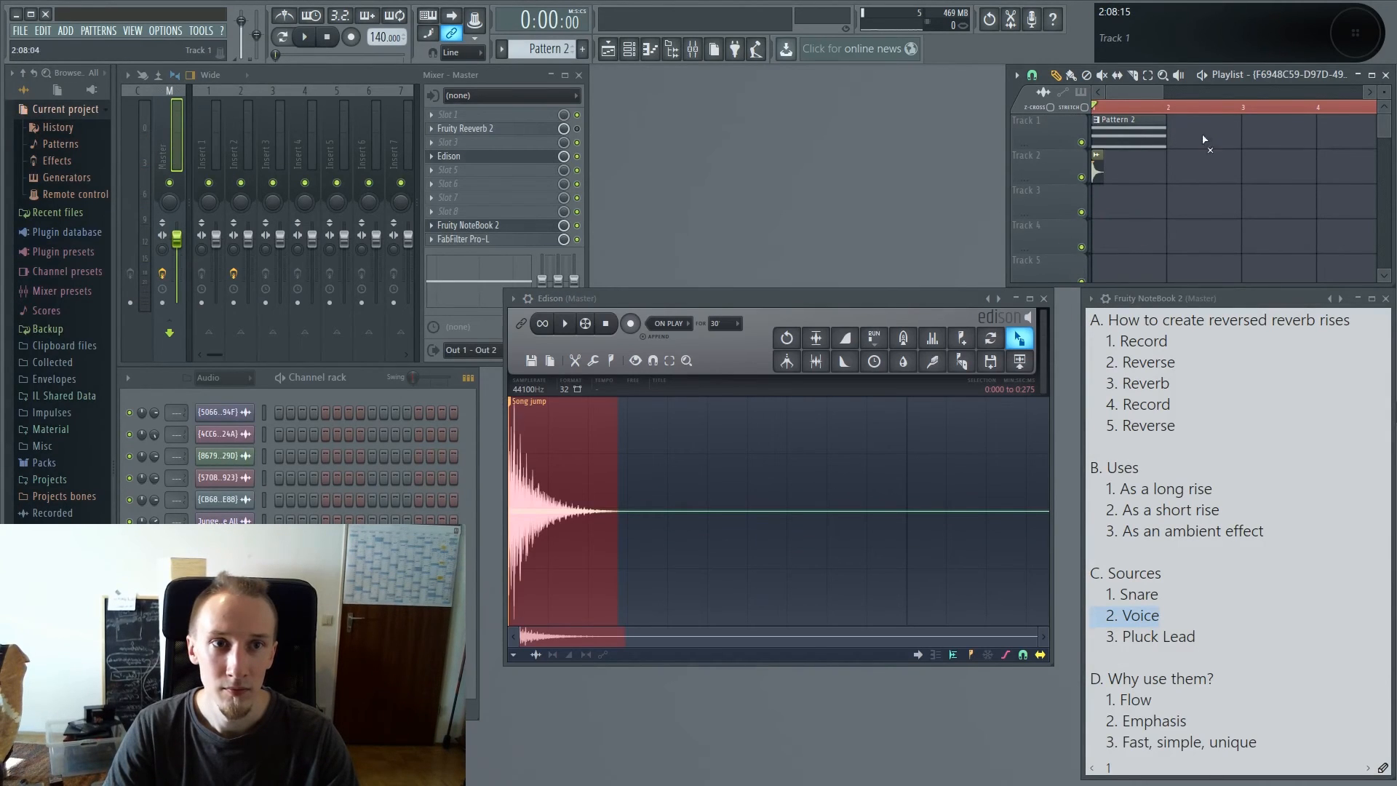
Step: Mute the Pattern 2 clip and reverse the pluck sample on Track 2, playing it to check
double_click(1096, 169)
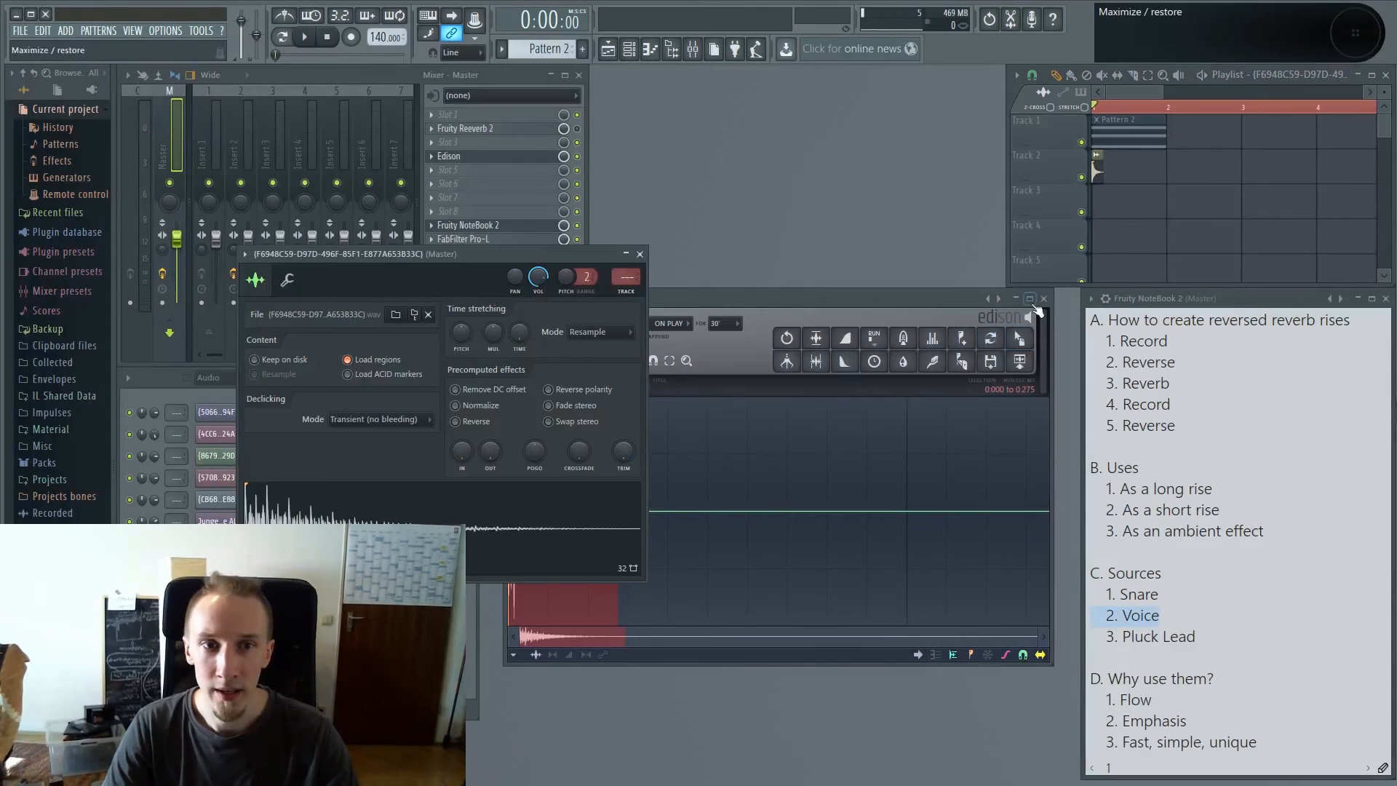
drag(514, 256, 893, 341)
click(852, 489)
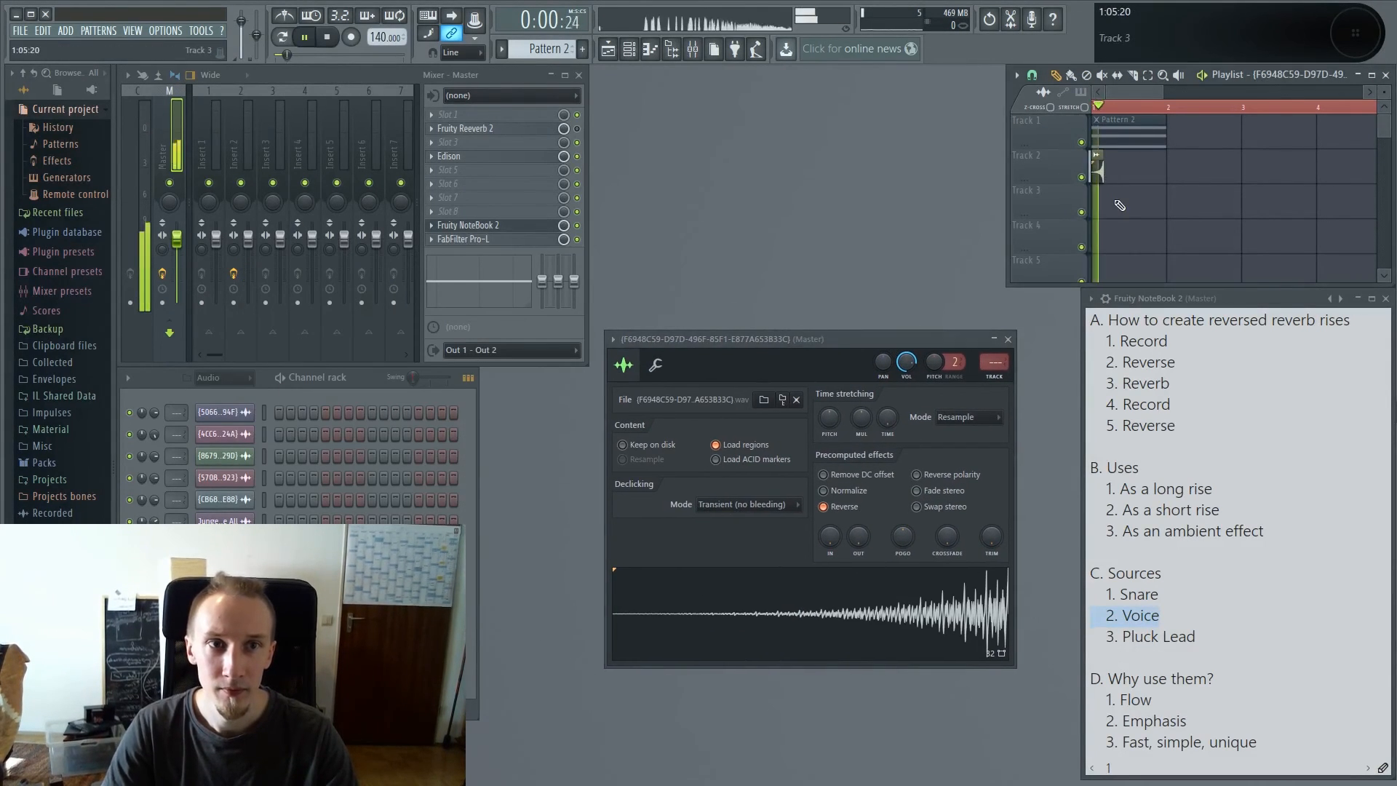
click(1009, 341)
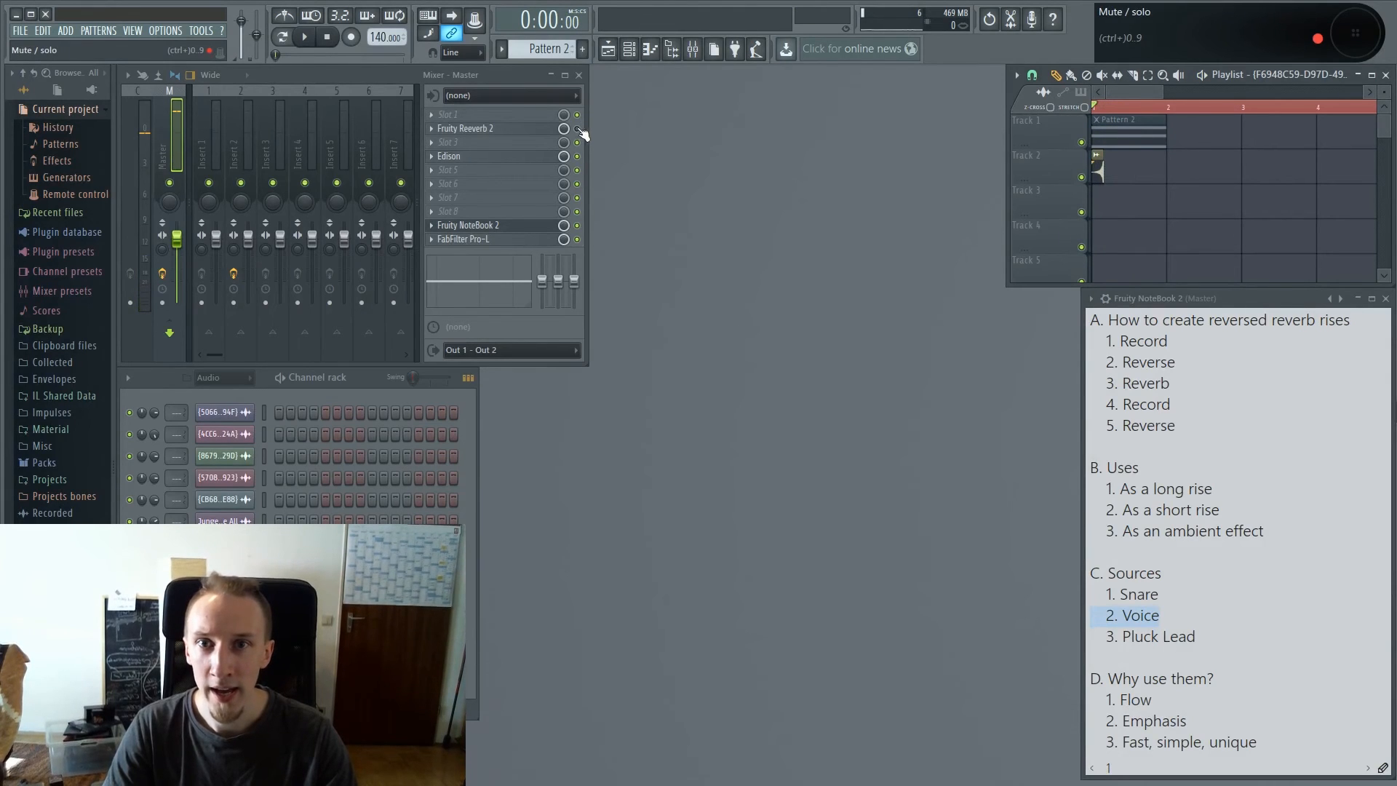
Step: Enable Fruity Reeverb 2 on the Master and record the reversed pluck with its full reverb tail in Edison
key(space)
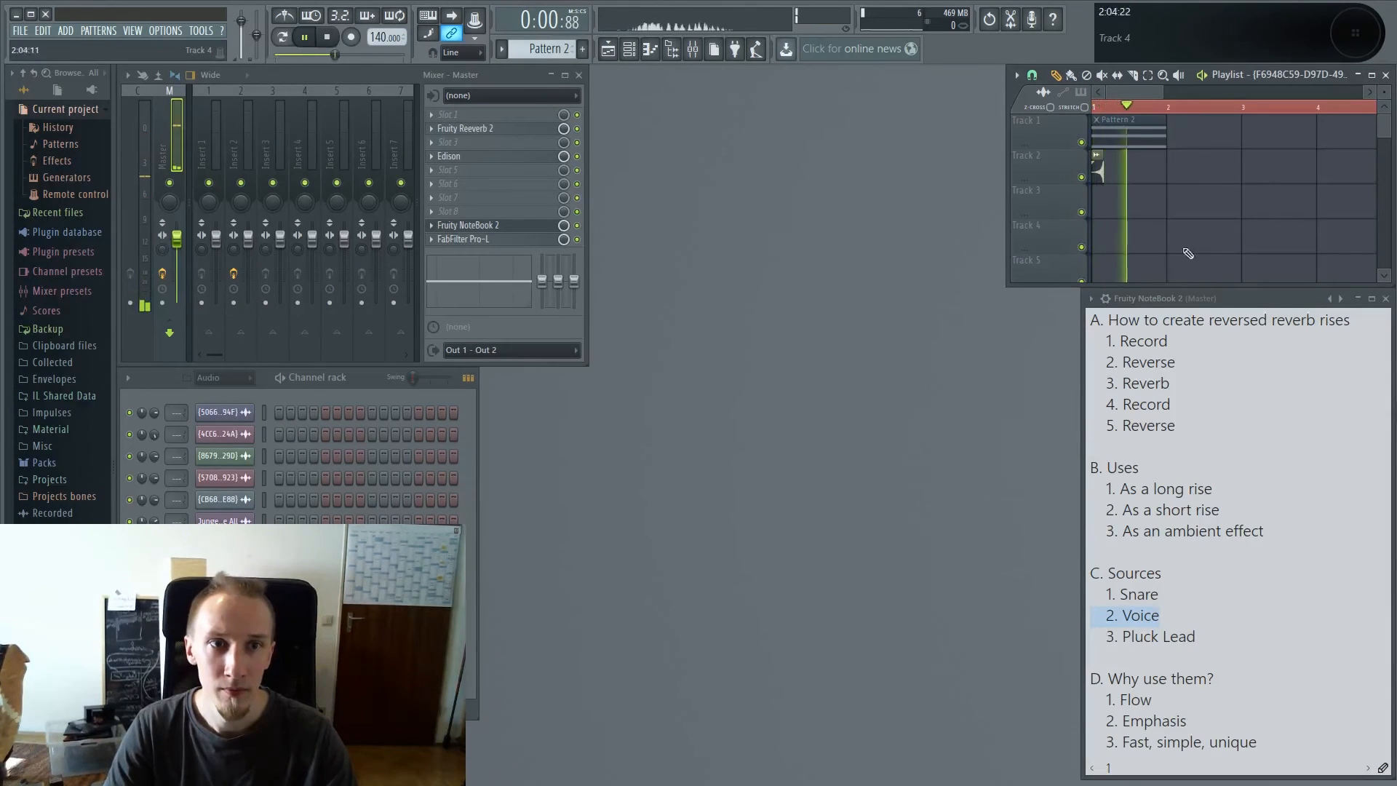
key(space)
click(450, 155)
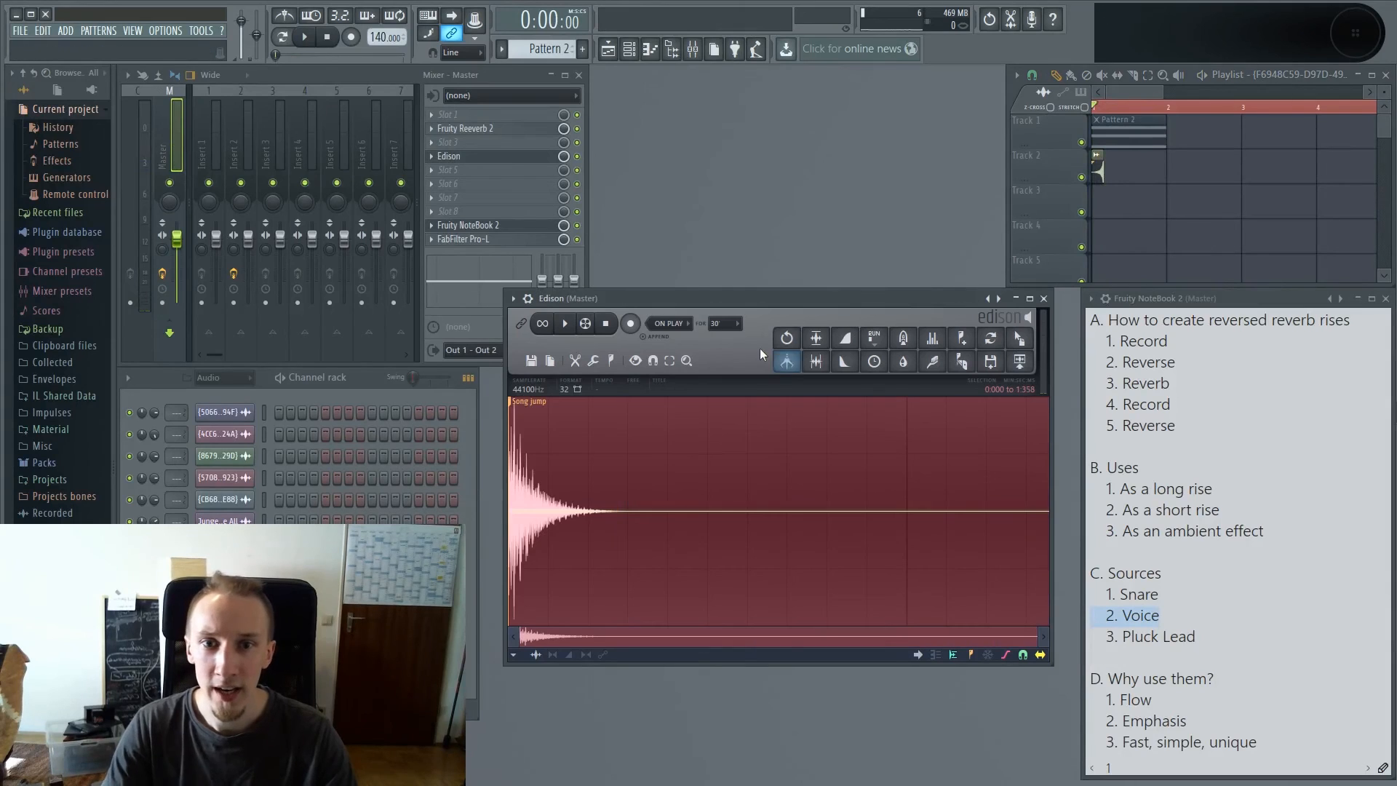
click(630, 323)
key(space)
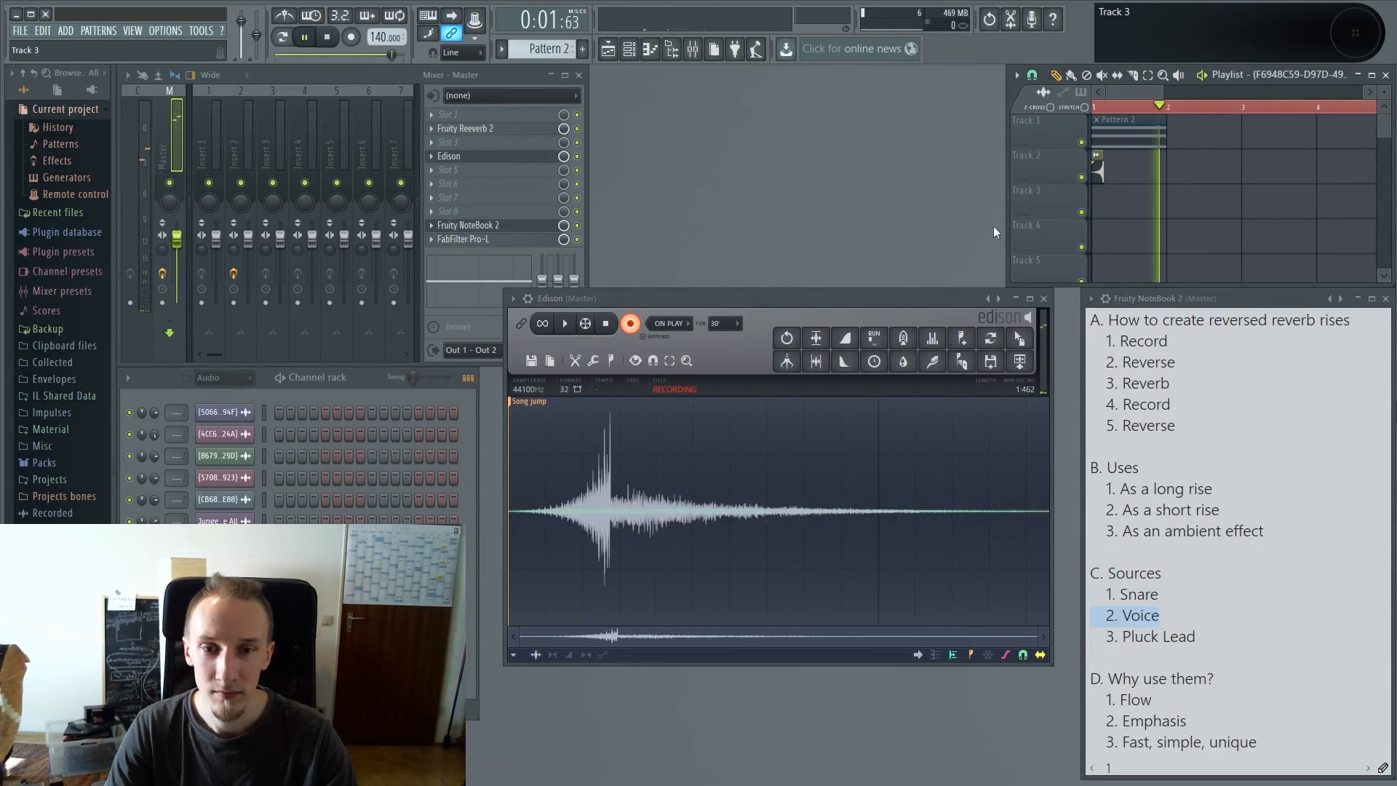
key(space)
click(630, 323)
Step: Place the new reverb recording at bar 1 of Track 3, reverse that sample, and close Edison
drag(1019, 337, 1130, 200)
double_click(1118, 207)
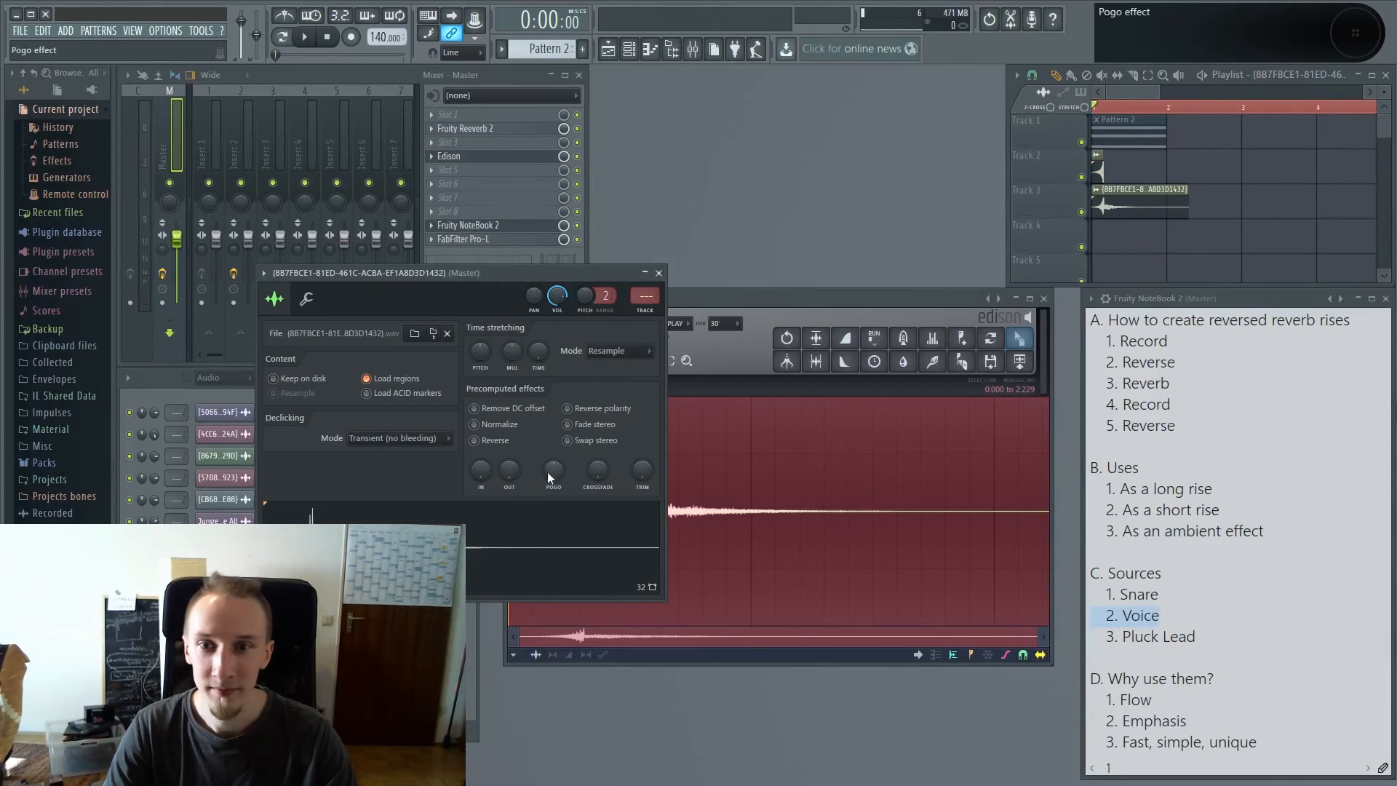
click(474, 440)
click(1051, 305)
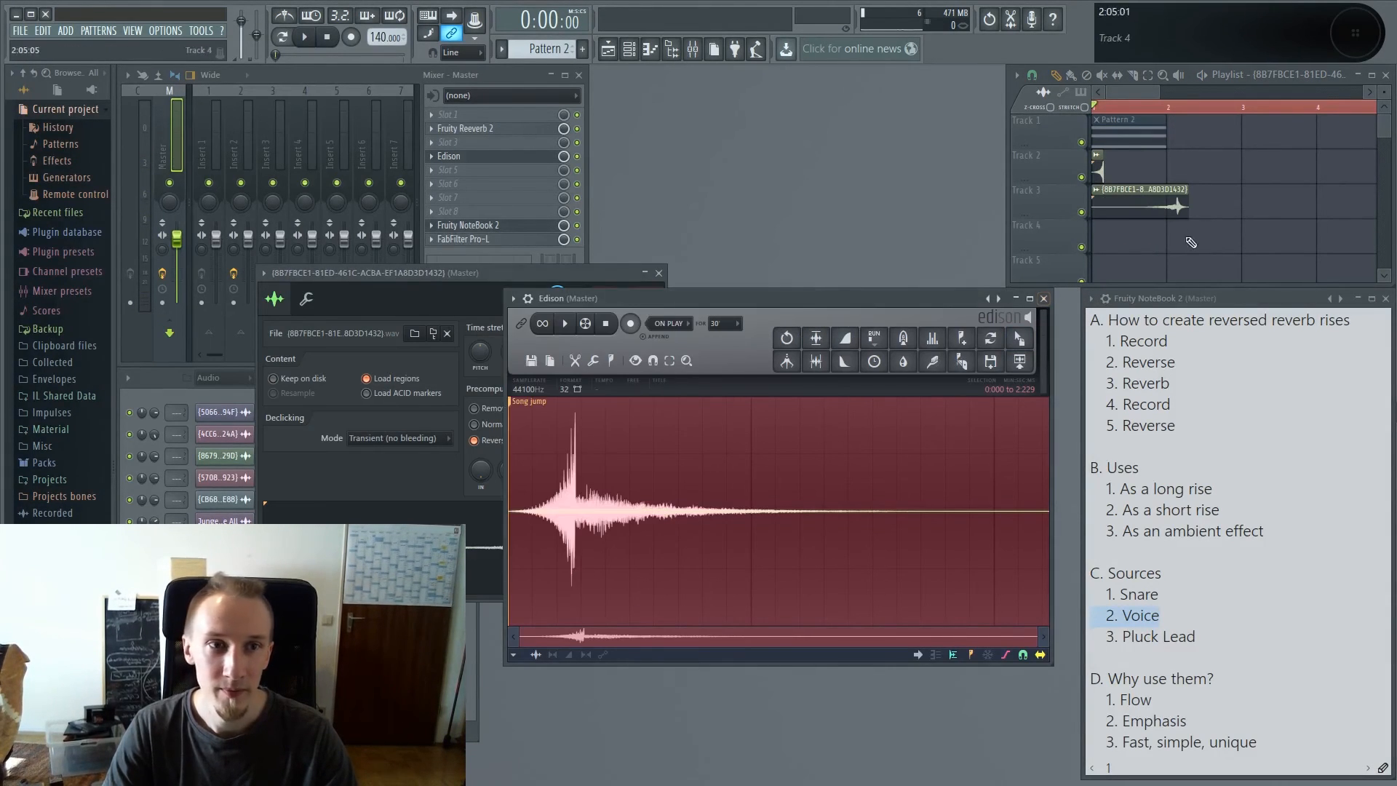
click(1044, 298)
Step: Move the Pattern 2 clip to bar 2, unmute it, and fit the trimmed reversed reverb clip into bar 1 of Track 1
drag(1183, 199, 1176, 199)
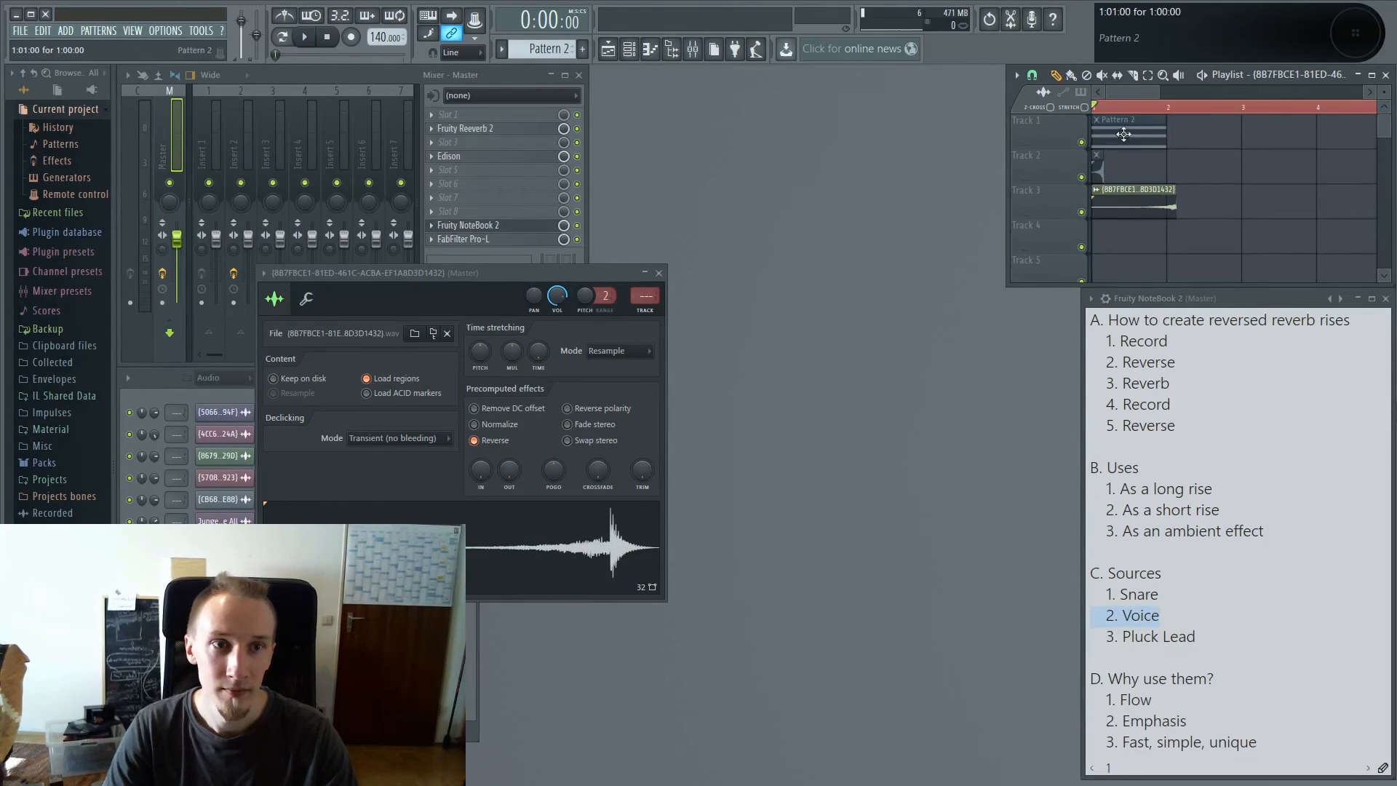
drag(1122, 134, 1199, 135)
click(1156, 207)
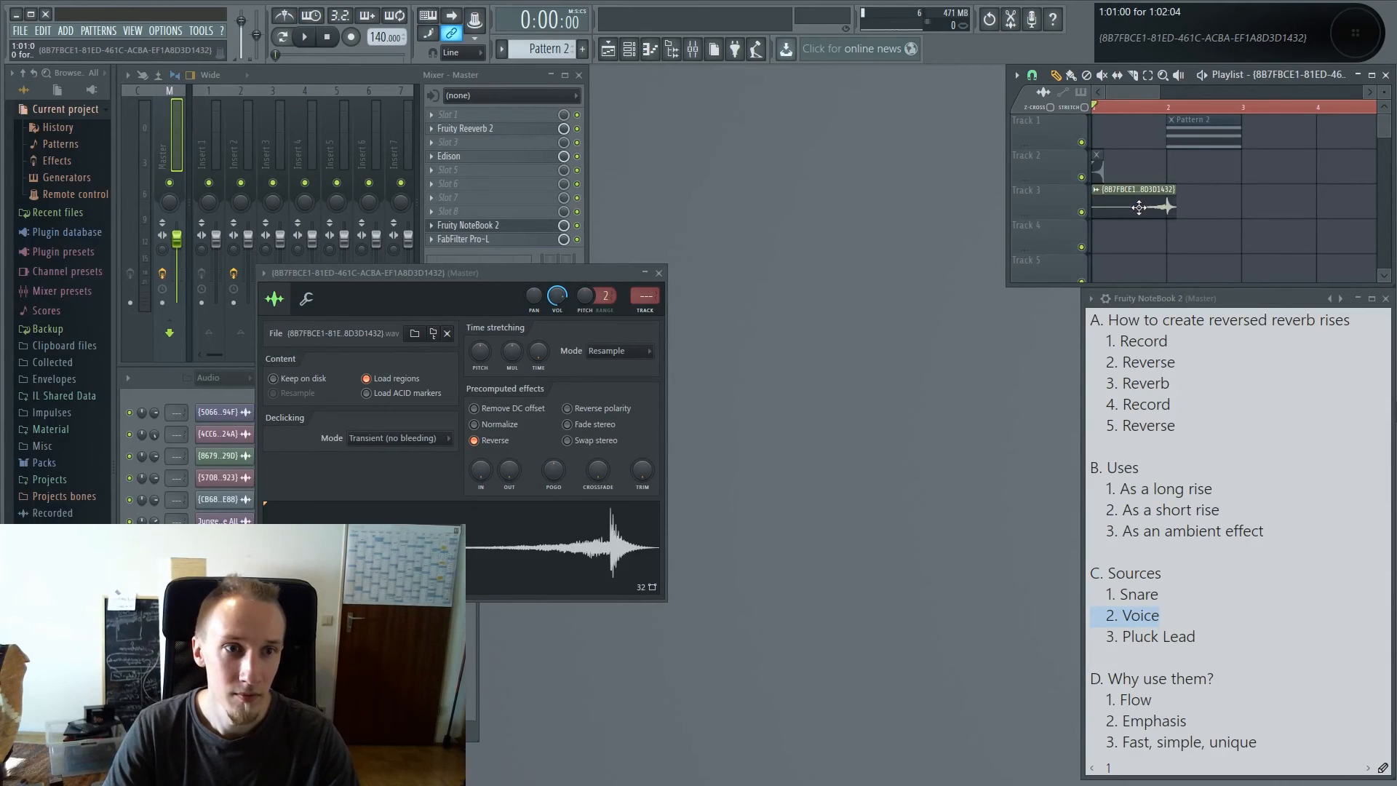
drag(1172, 200, 1131, 137)
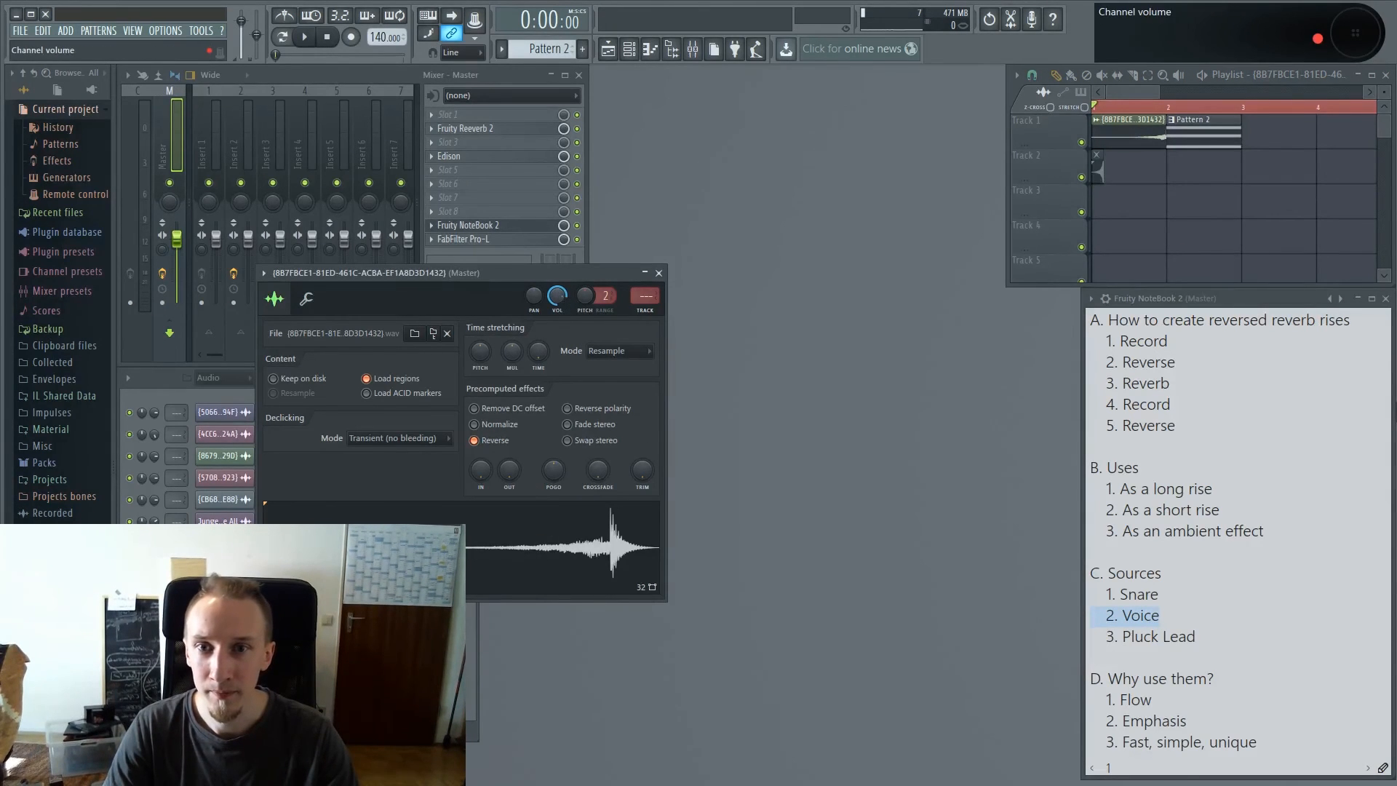
Step: Close the sample window and play the reversed reverb rise leading into the chord
click(658, 273)
key(space)
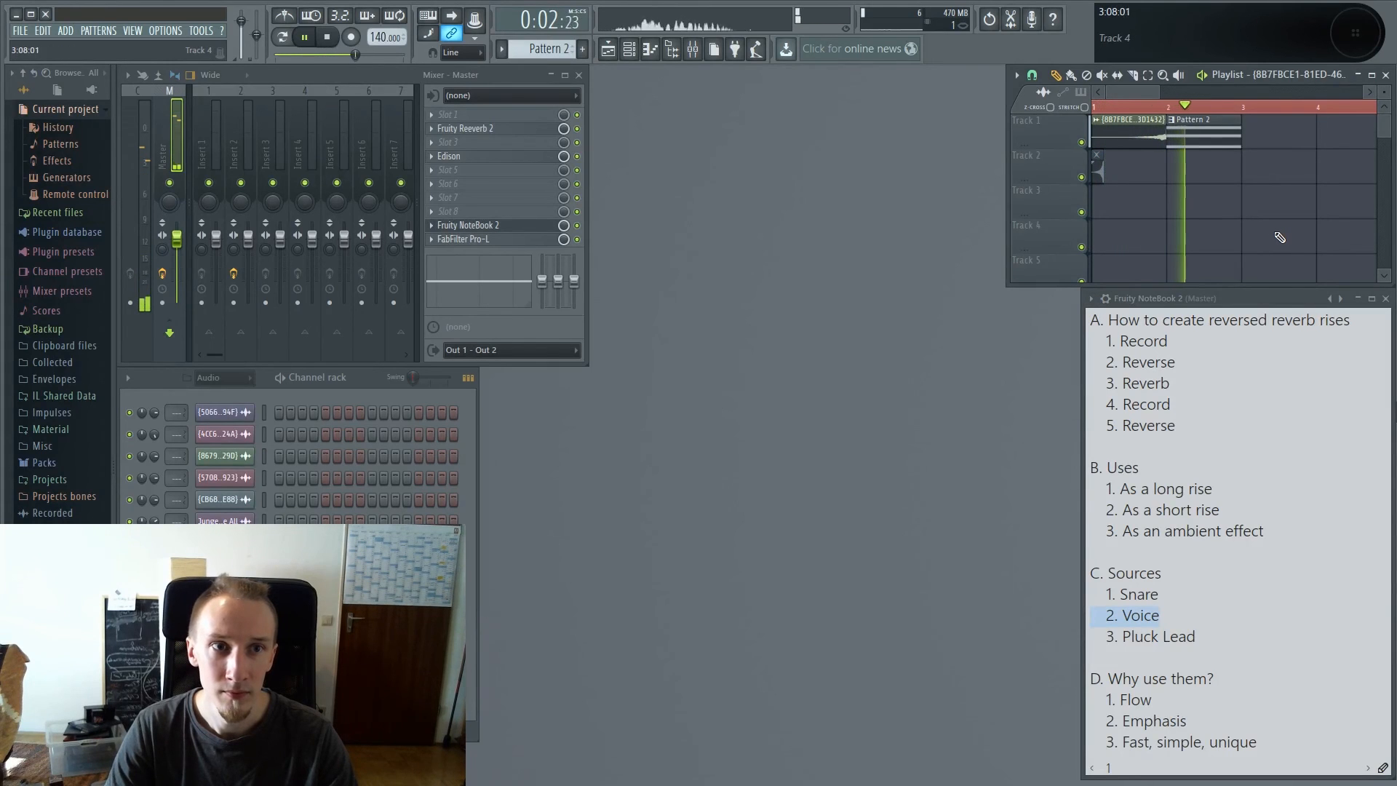
key(space)
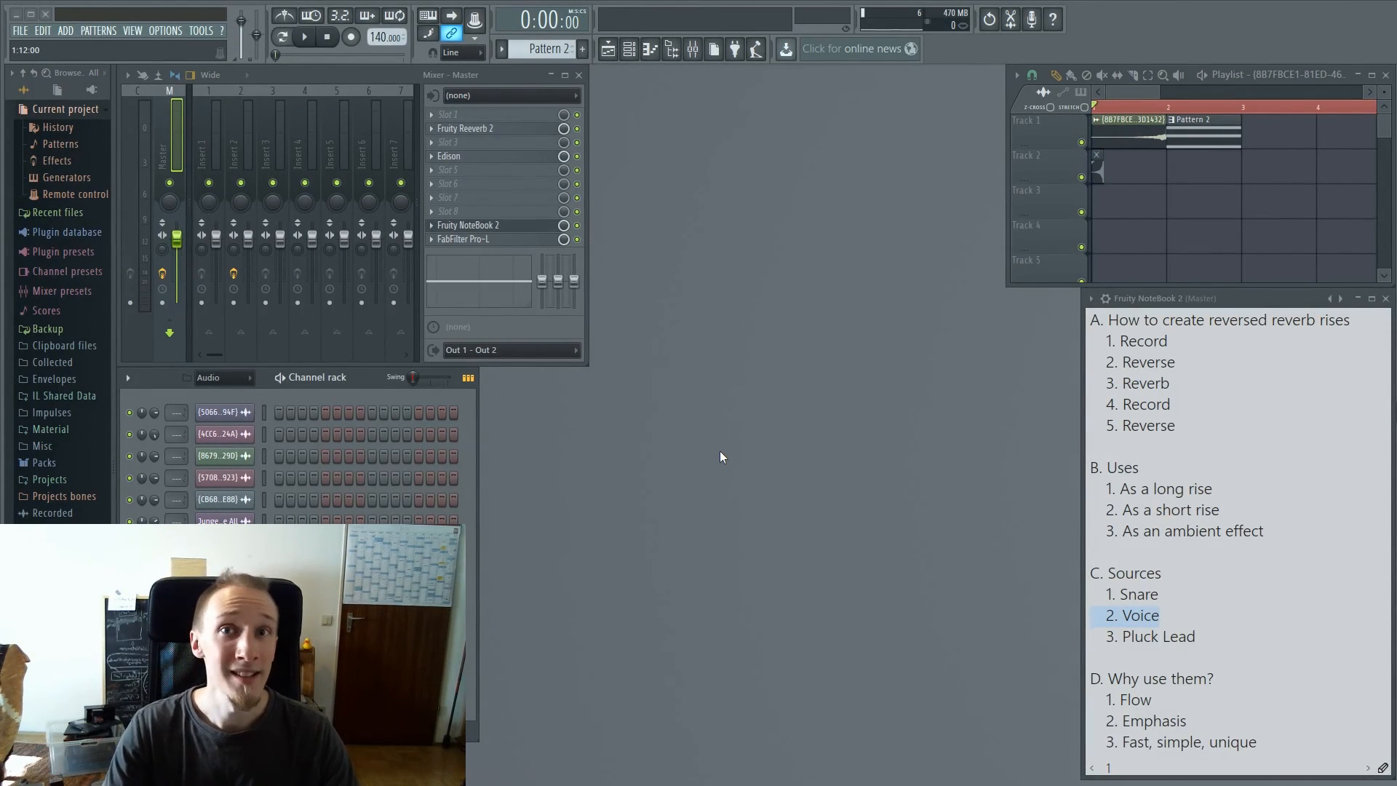
Step: Highlight the "D. Why use them?" heading in the Fruity NoteBook 2 outline
drag(1222, 678, 1052, 672)
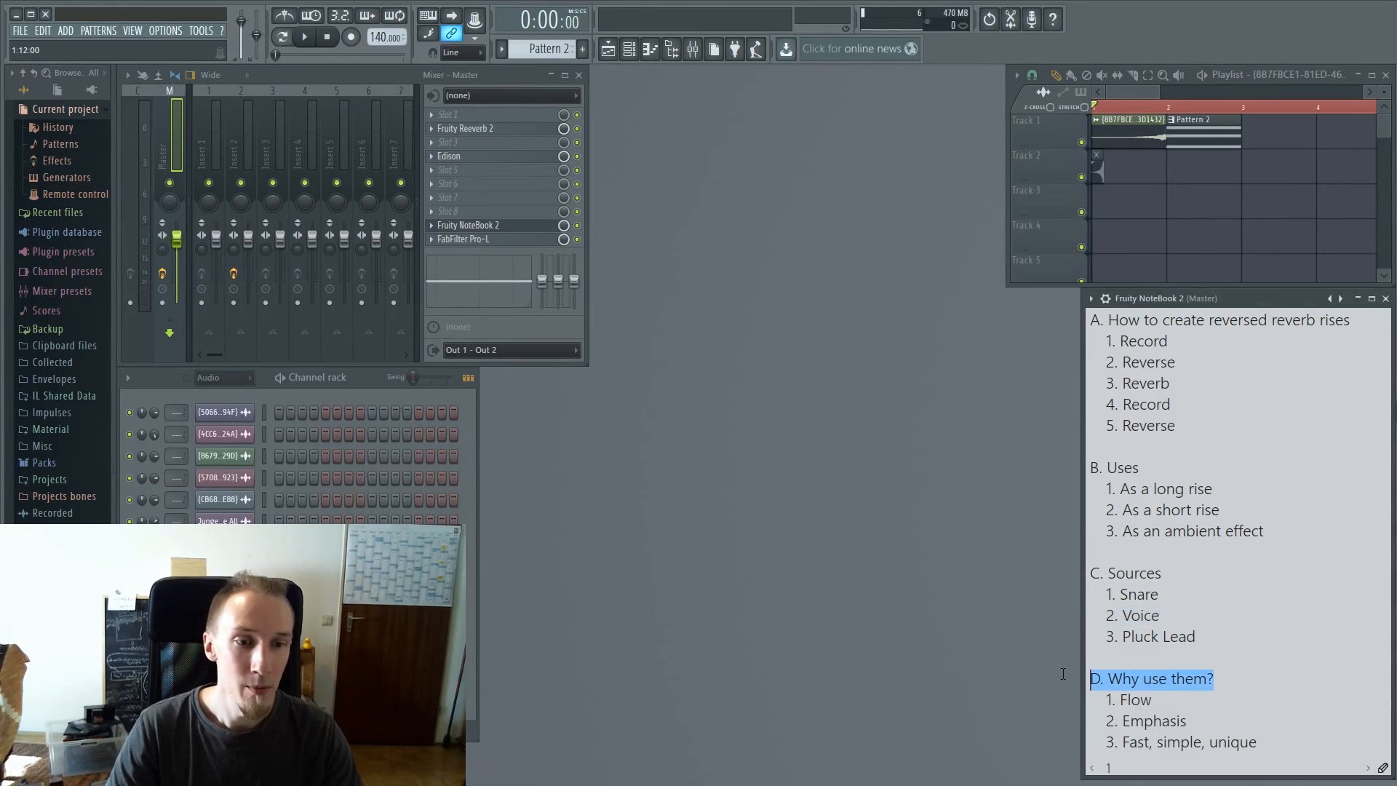